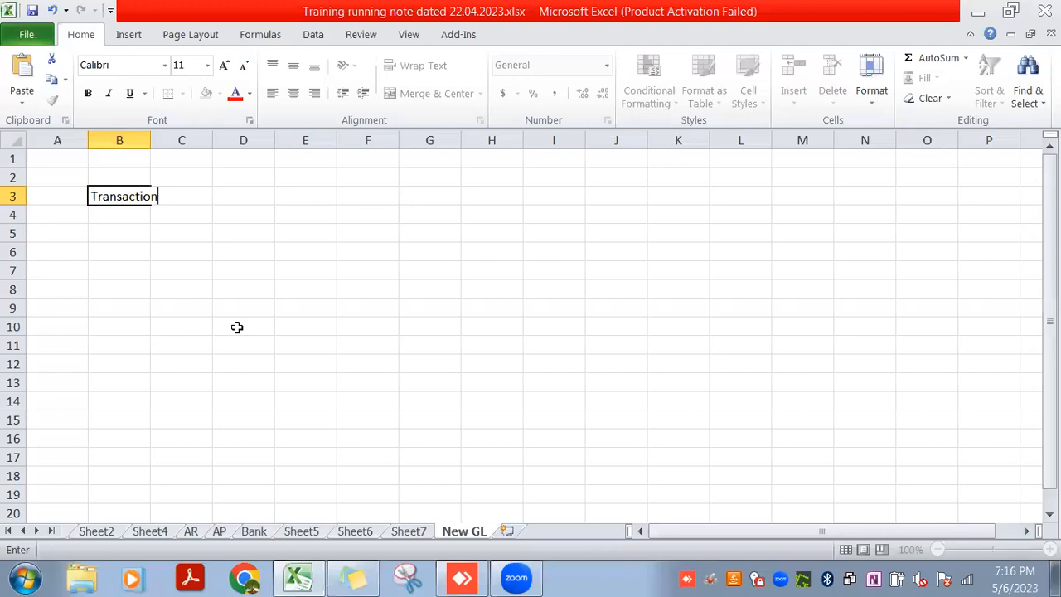
Complete the heading in B3 as "Transaction Data", enter "Reporting" in B4, and autofit column B to its text
{"action": "type", "text": "Data"}
{"action": "key", "text": "Return"}
{"action": "type", "text": "Re"}
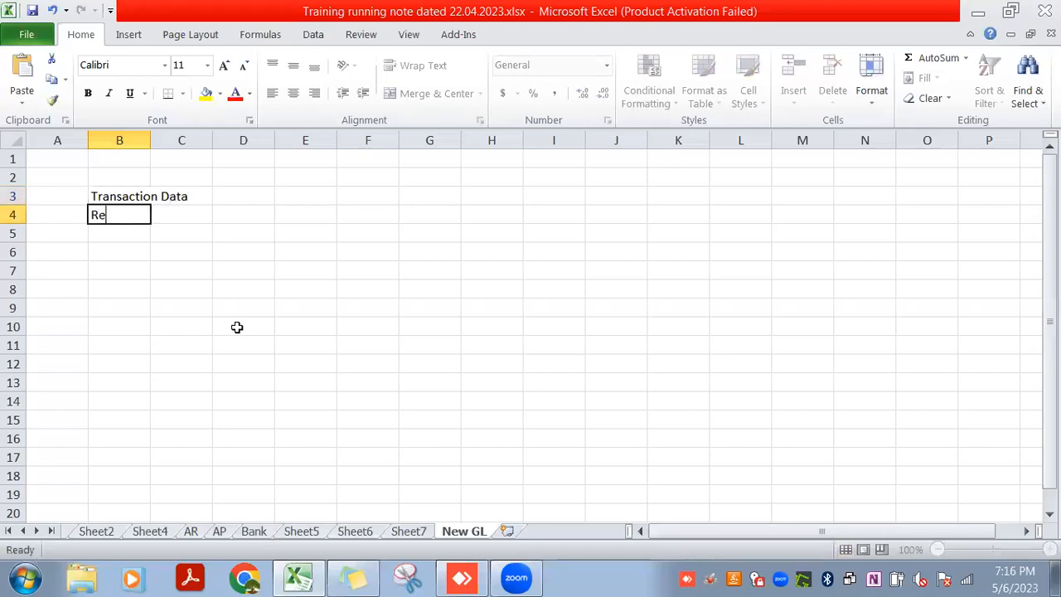
{"action": "type", "text": "porting"}
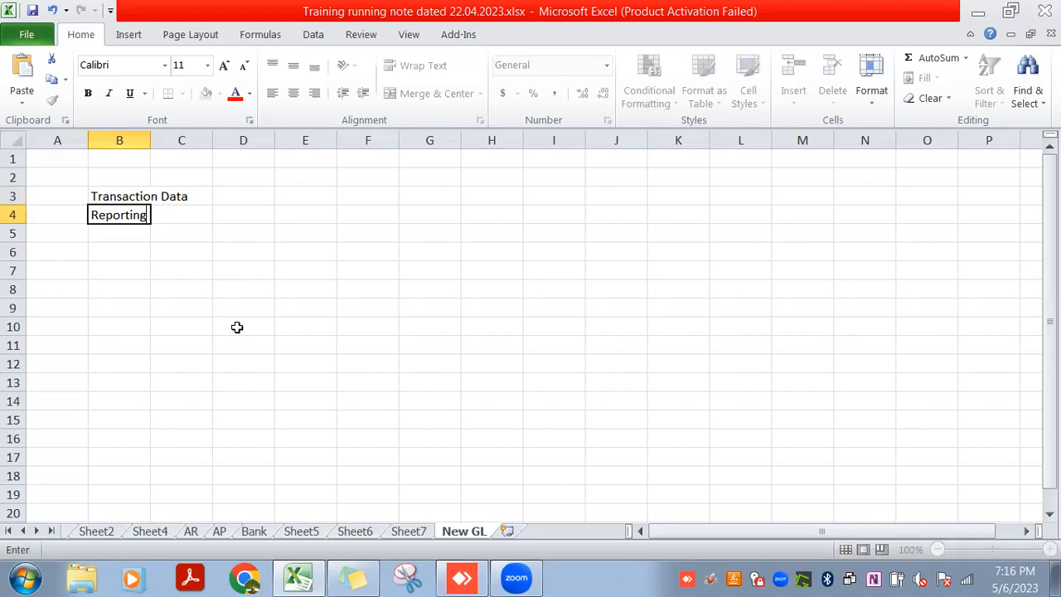
{"action": "key", "text": "Return"}
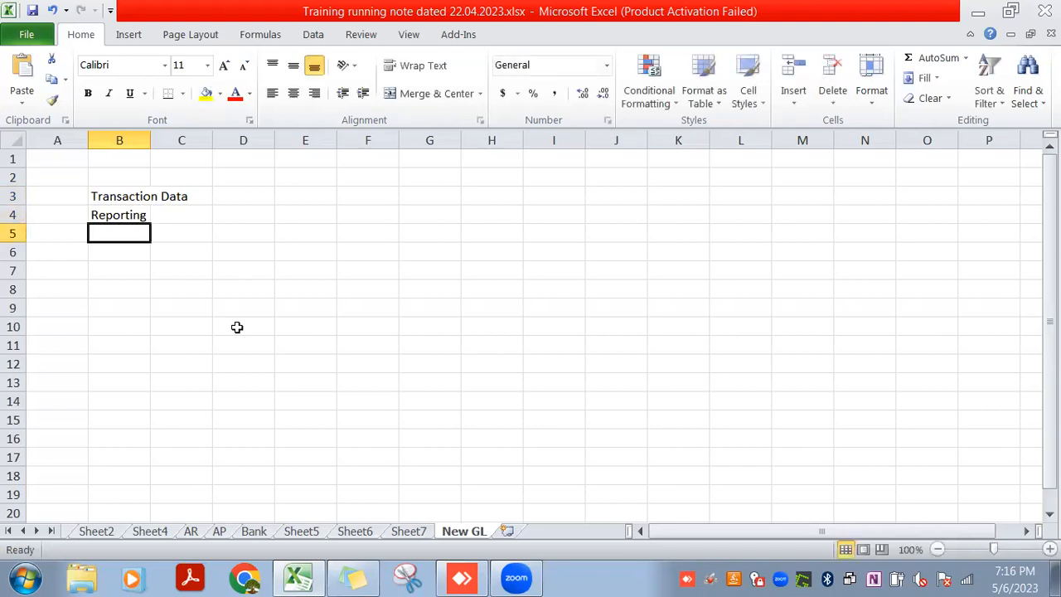
{"action": "left_click", "coordinate": [147, 140]}
{"action": "double_click", "coordinate": [147, 140]}
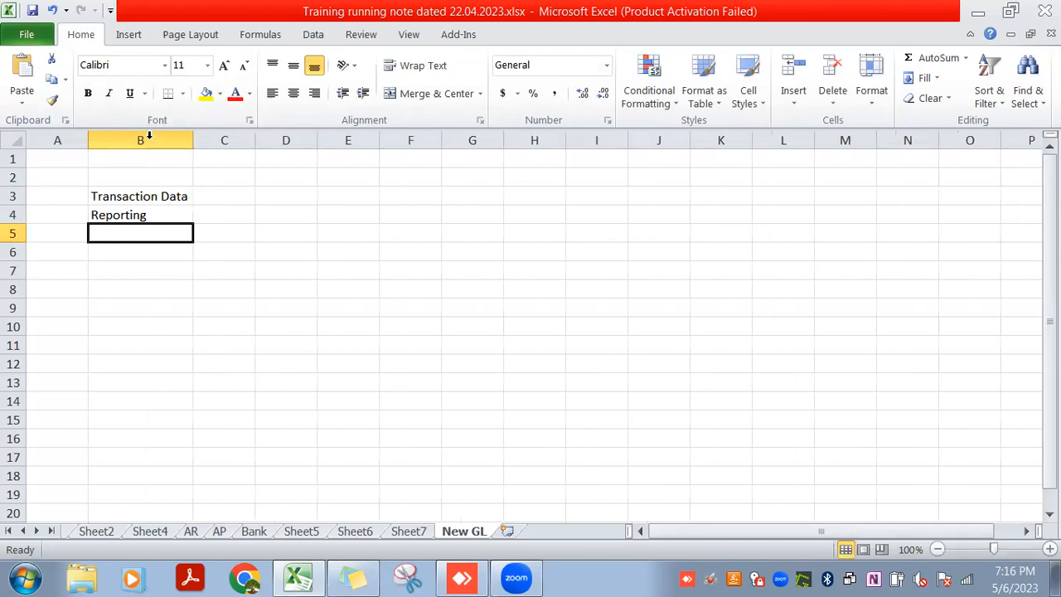
Enter "India" in cell B6, leaving one blank row below "Reporting"
{"action": "left_click", "coordinate": [157, 215]}
{"action": "left_click", "coordinate": [160, 233]}
{"action": "left_click", "coordinate": [161, 249]}
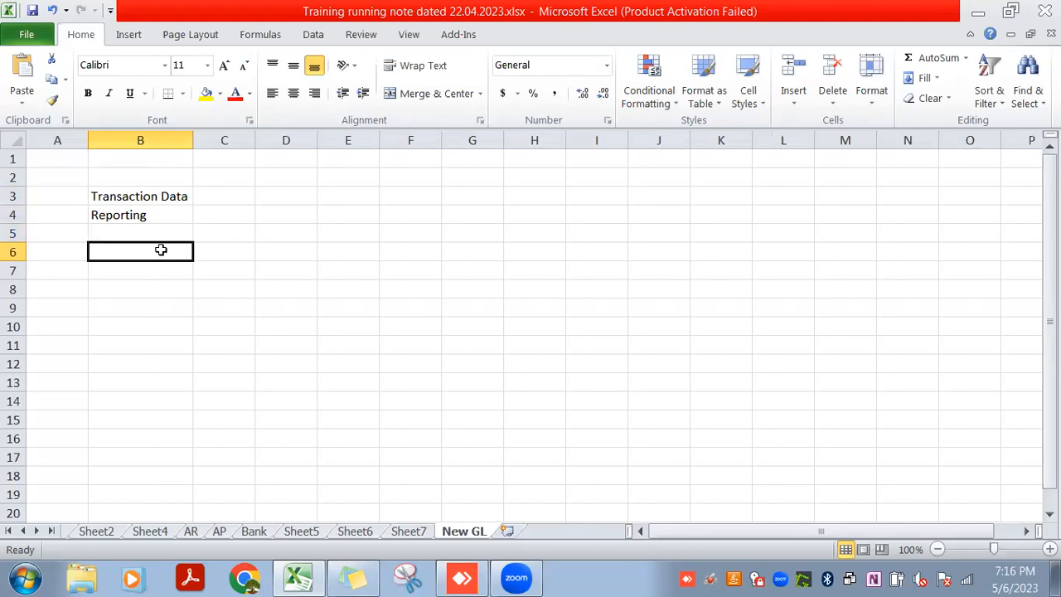
{"action": "type", "text": "Indis"}
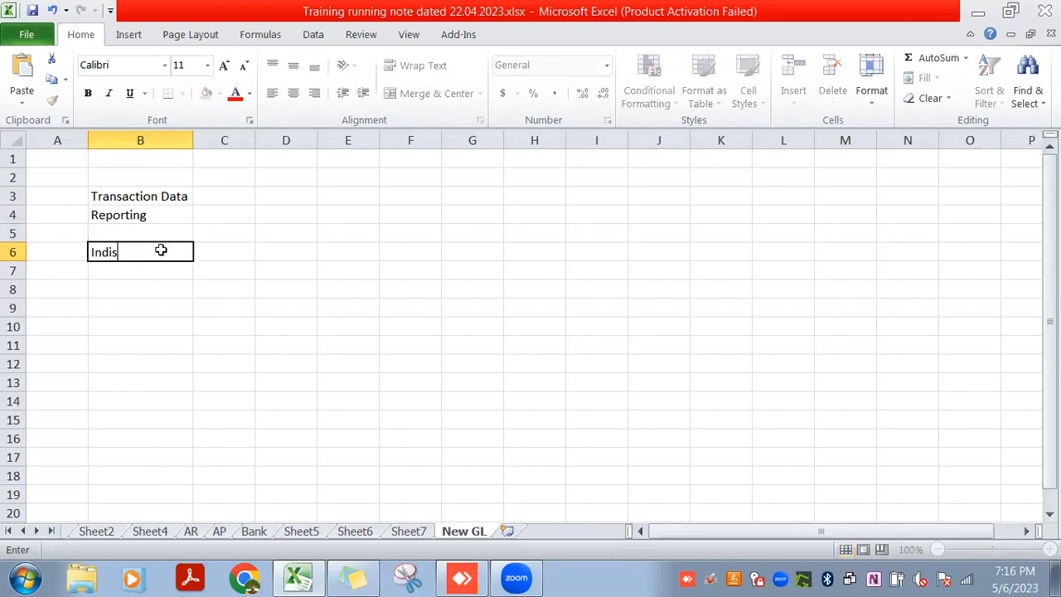
{"action": "key", "text": "Return"}
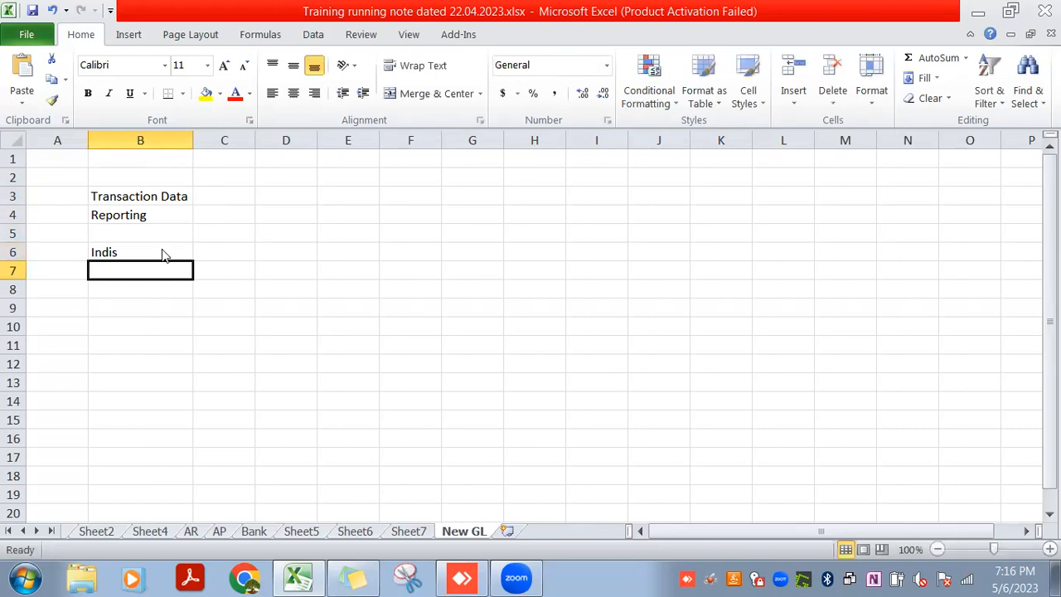
{"action": "left_click", "coordinate": [163, 254]}
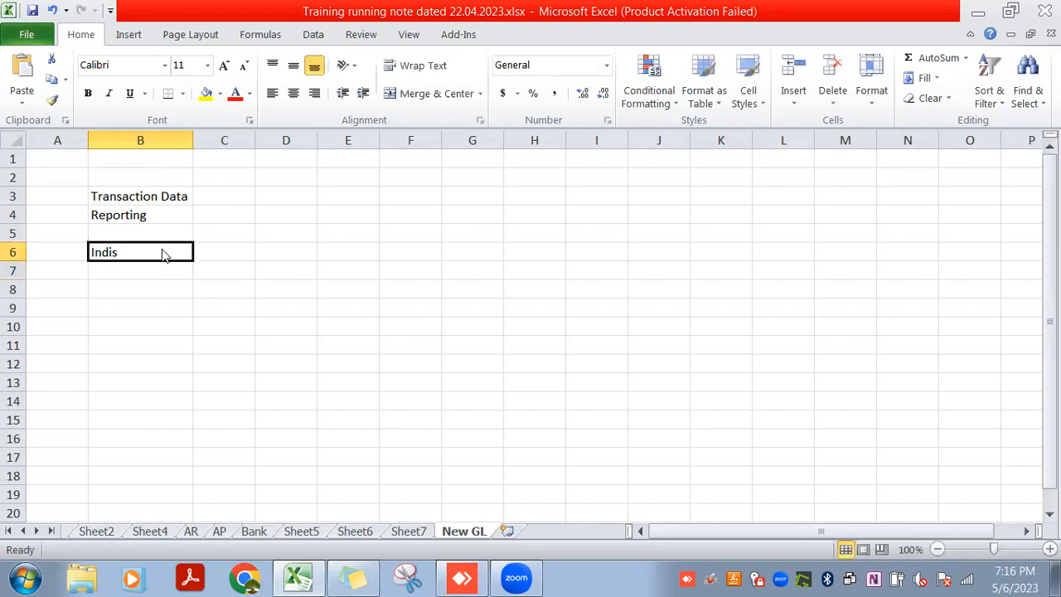
{"action": "type", "text": "Indis"}
{"action": "key", "text": "Return"}
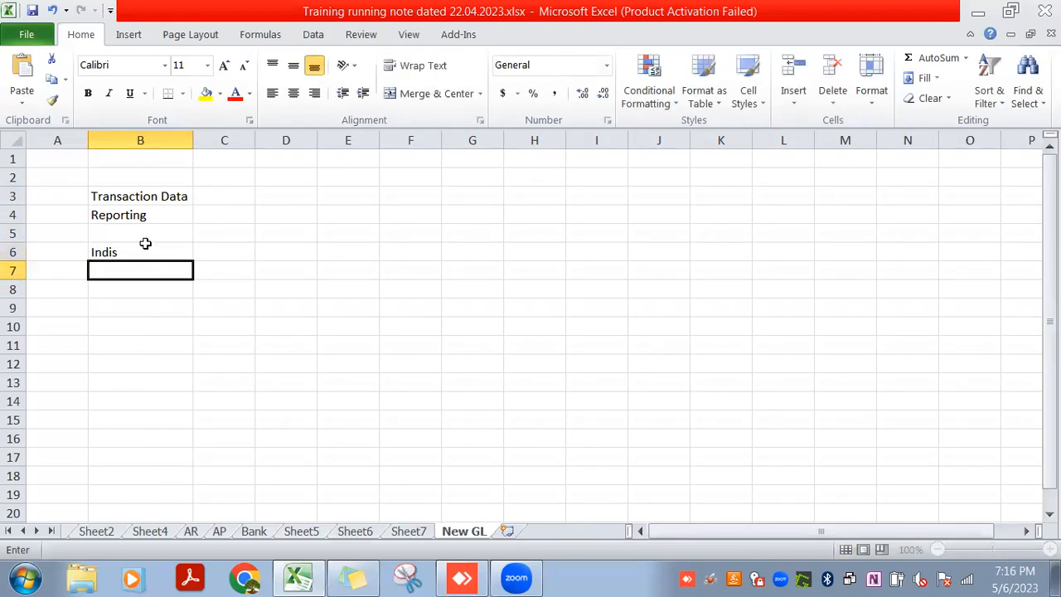
{"action": "left_click", "coordinate": [142, 250]}
{"action": "type", "text": "Indis"}
{"action": "key", "text": "BackSpace"}
{"action": "key", "text": "BackSpace"}
{"action": "type", "text": "ia"}
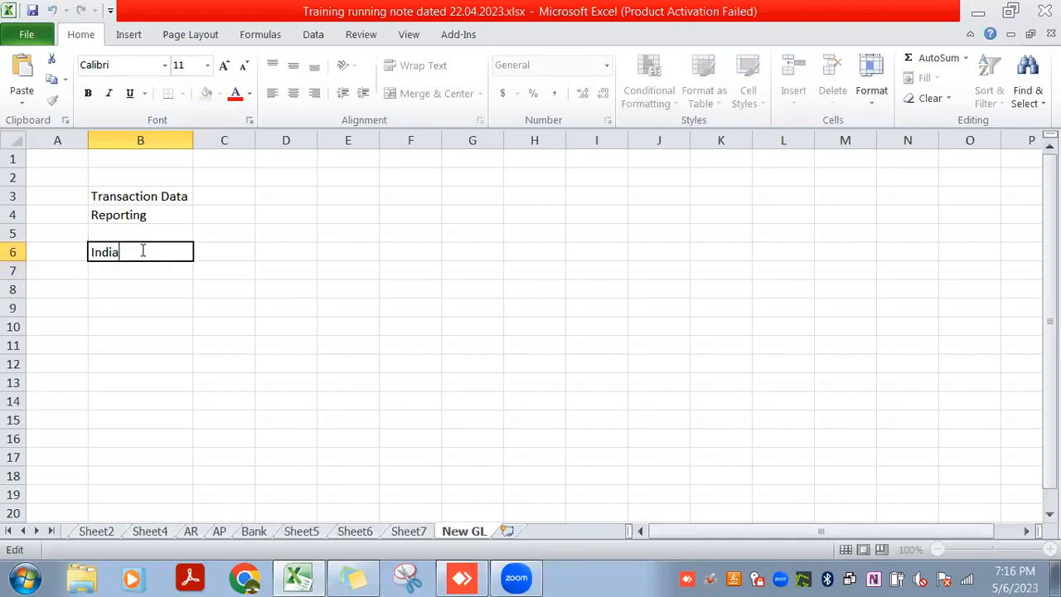
{"action": "key", "text": "Return"}
Enter "US" in cell B7, directly below India
{"action": "type", "text": "Us"}
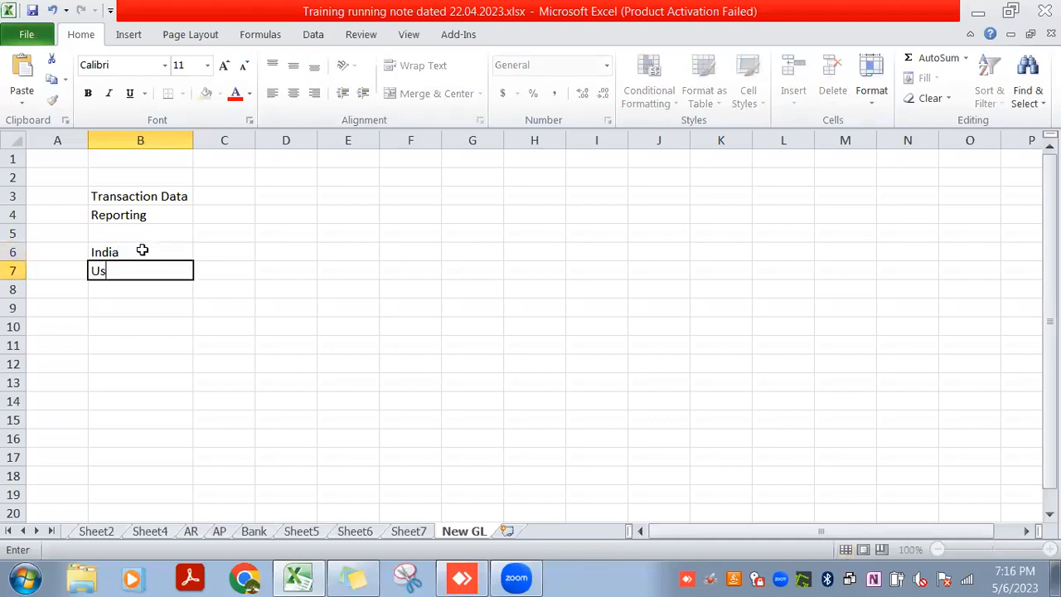
{"action": "key", "text": "BackSpace"}
{"action": "type", "text": "S"}
{"action": "key", "text": "Return"}
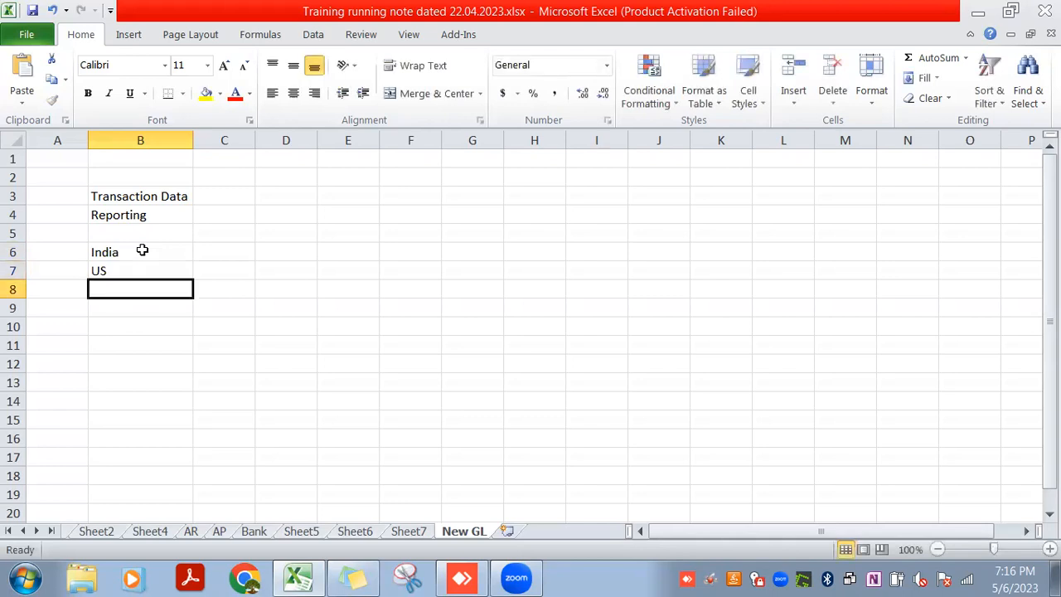
Enter "INDS" in C6 beside India and "IFRS" in C7 beside US
{"action": "key", "text": "Up"}
{"action": "key", "text": "Up"}
{"action": "key", "text": "Right"}
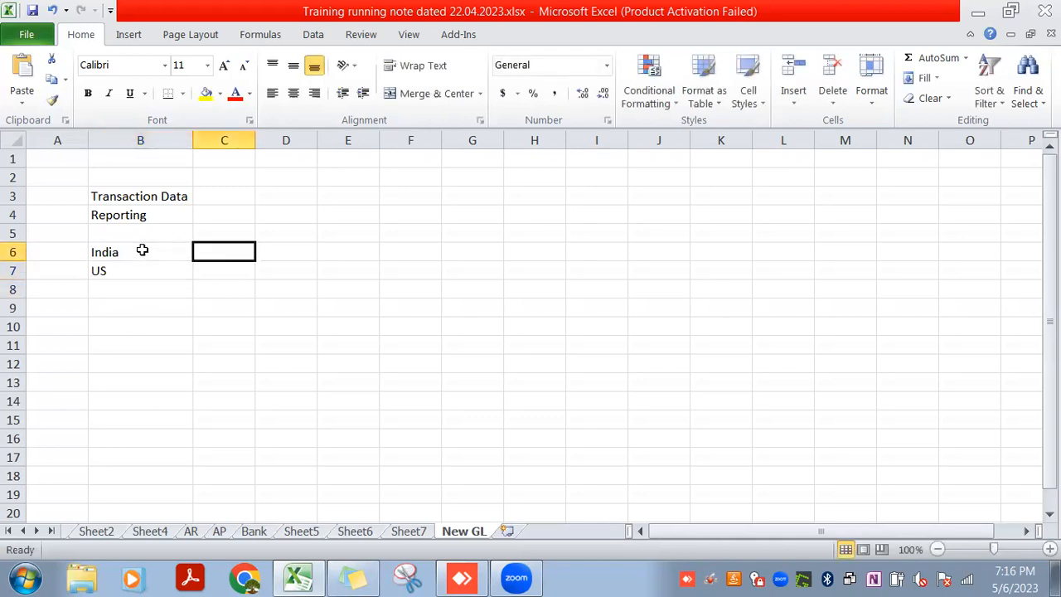
{"action": "type", "text": "I"}
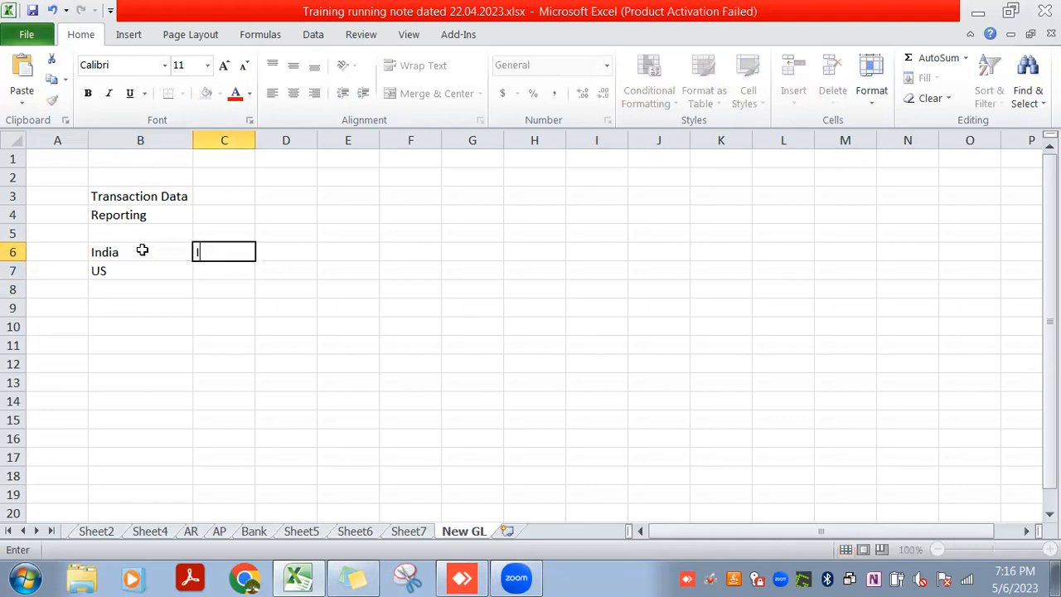
{"action": "type", "text": "NDS"}
{"action": "key", "text": "Return"}
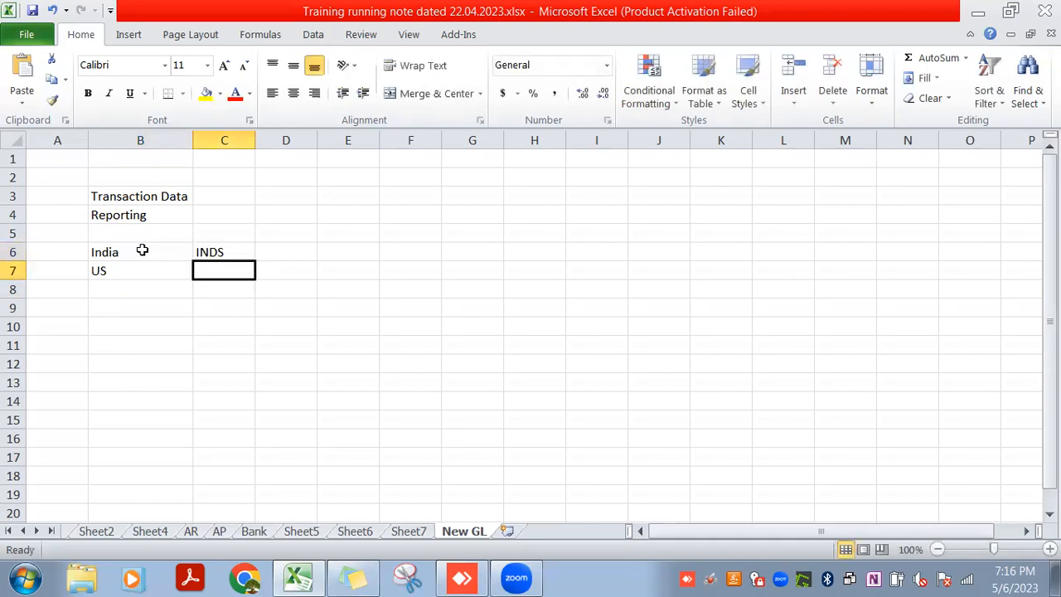
{"action": "type", "text": "G"}
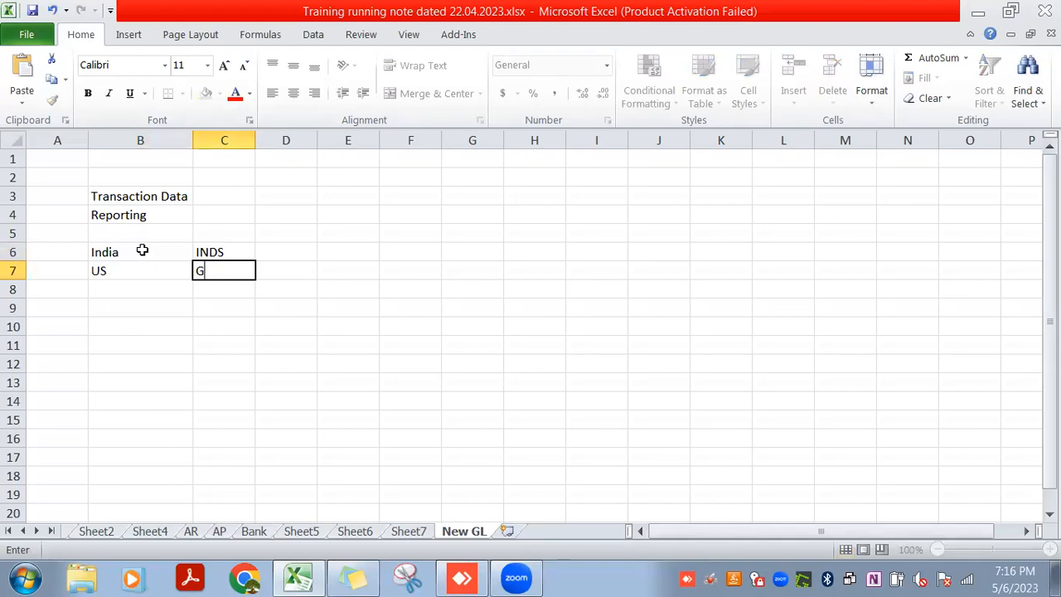
{"action": "key", "text": "BackSpace"}
{"action": "type", "text": "IFRS"}
{"action": "key", "text": "Return"}
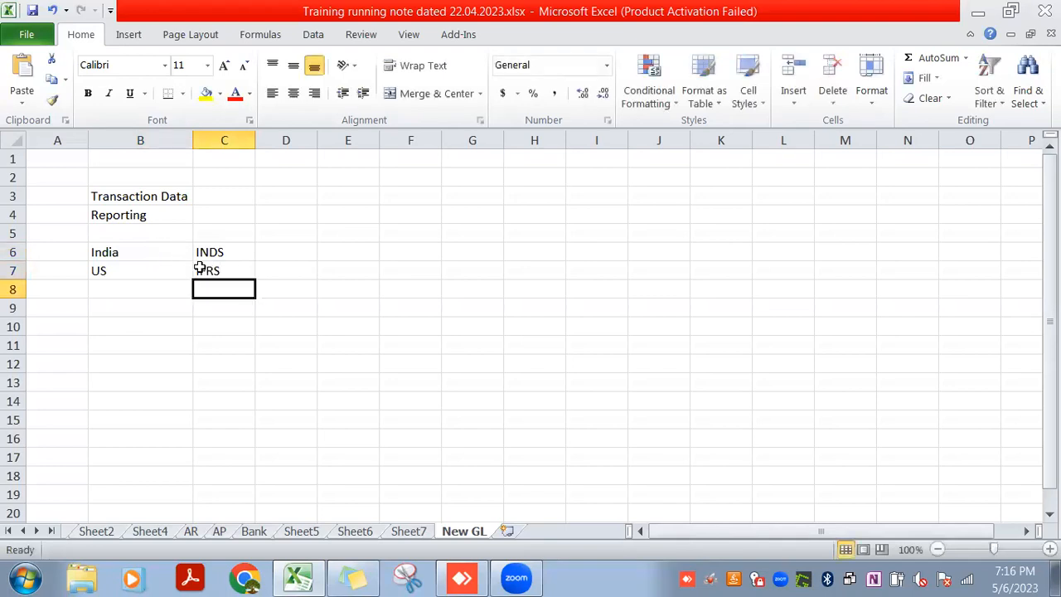
Correct the accounting standard beside India in cell C6 to "INDAS"
{"action": "left_click", "coordinate": [219, 252]}
{"action": "double_click", "coordinate": [219, 252]}
{"action": "type", "text": "A"}
{"action": "key", "text": "Return"}
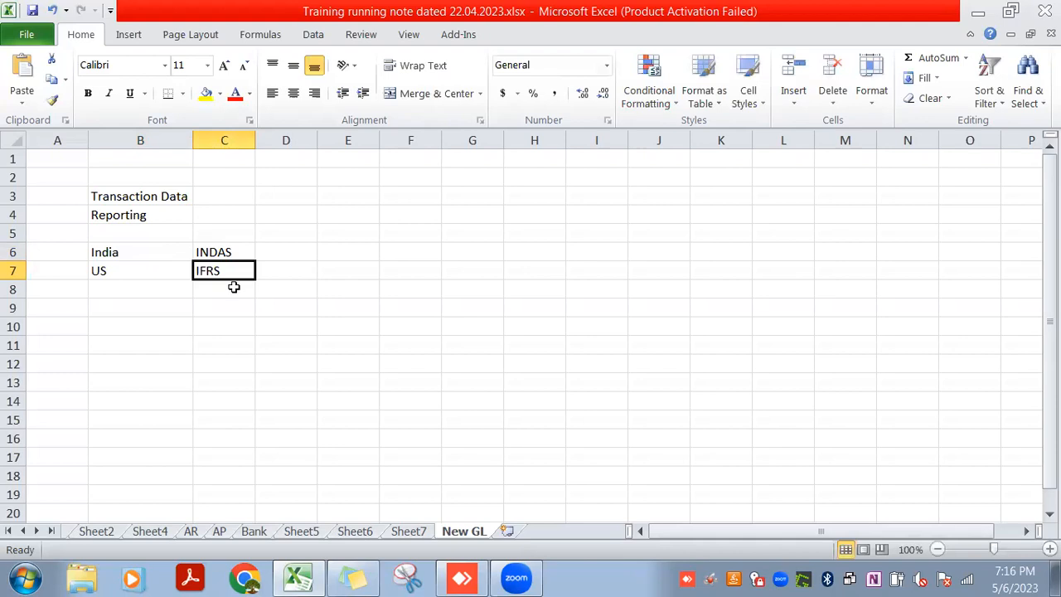
{"action": "left_click", "coordinate": [210, 256]}
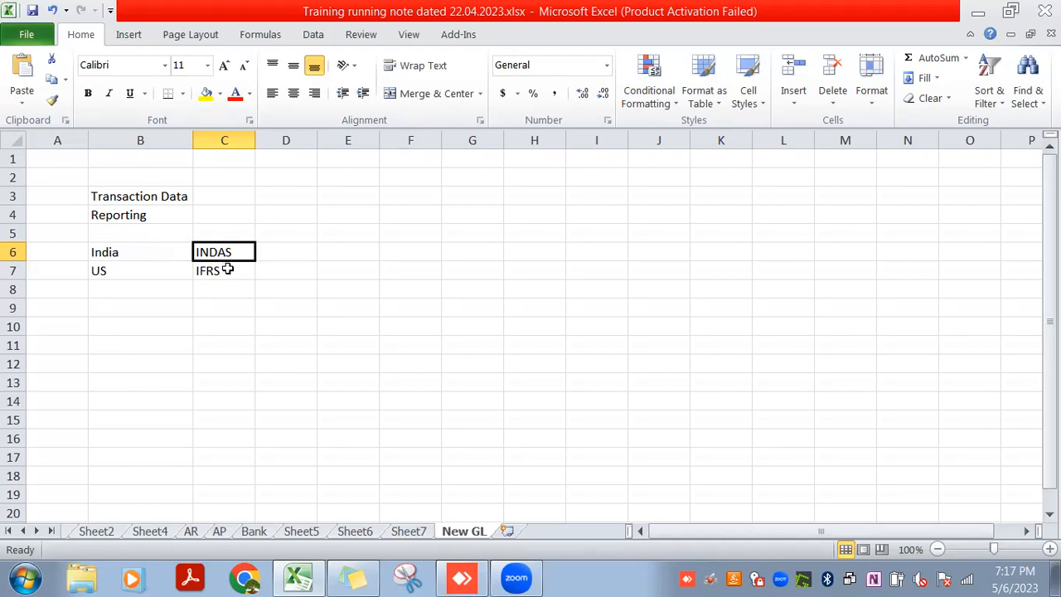
{"action": "left_click", "coordinate": [227, 269]}
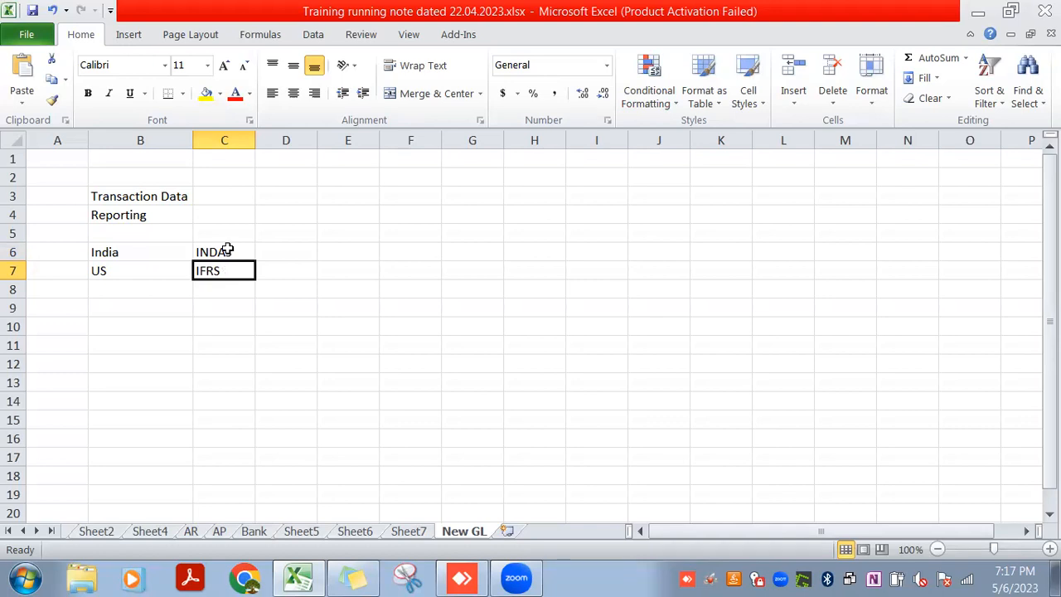
{"action": "left_click", "coordinate": [227, 249]}
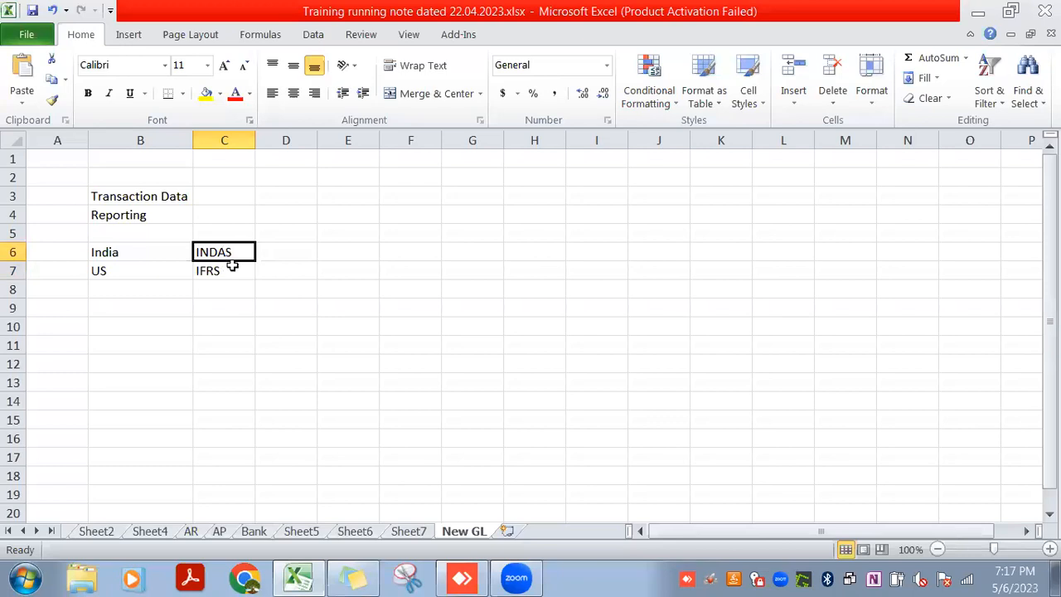
{"action": "left_click", "coordinate": [233, 267]}
{"action": "left_click", "coordinate": [171, 231]}
Enter the company name "JIO" in cell C4 beside Reporting
{"action": "left_click", "coordinate": [220, 214]}
{"action": "type", "text": "JIO"}
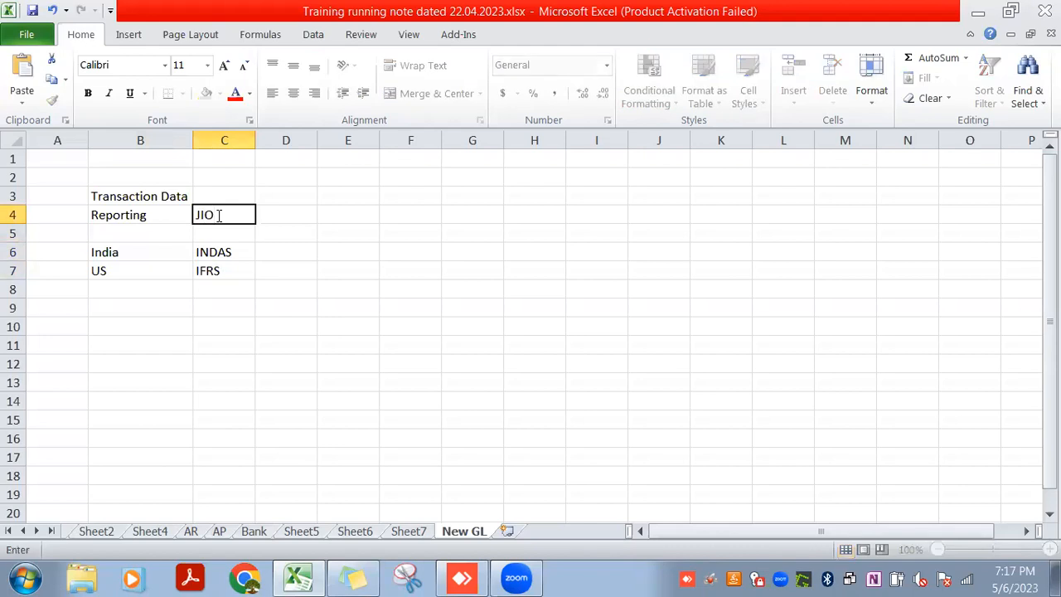
{"action": "key", "text": "Return"}
{"action": "key", "text": "Return"}
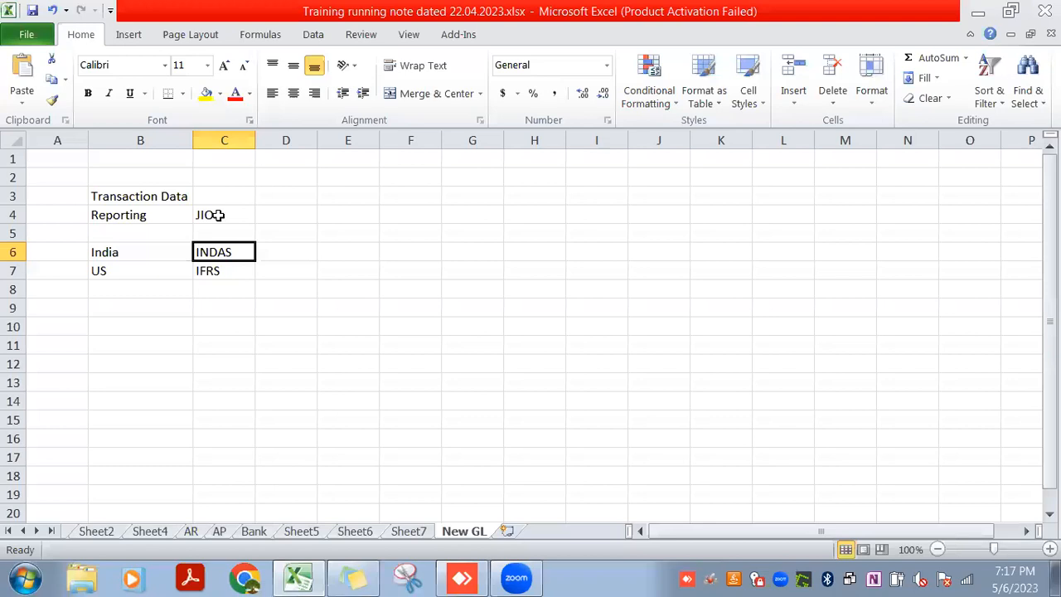
{"action": "key", "text": "Down"}
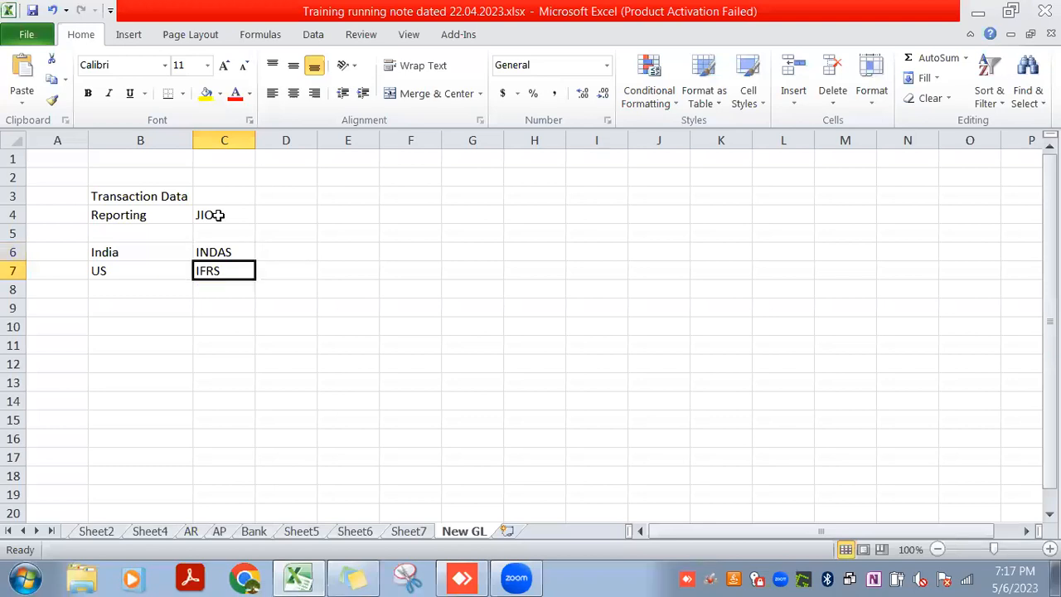
{"action": "key", "text": "Up"}
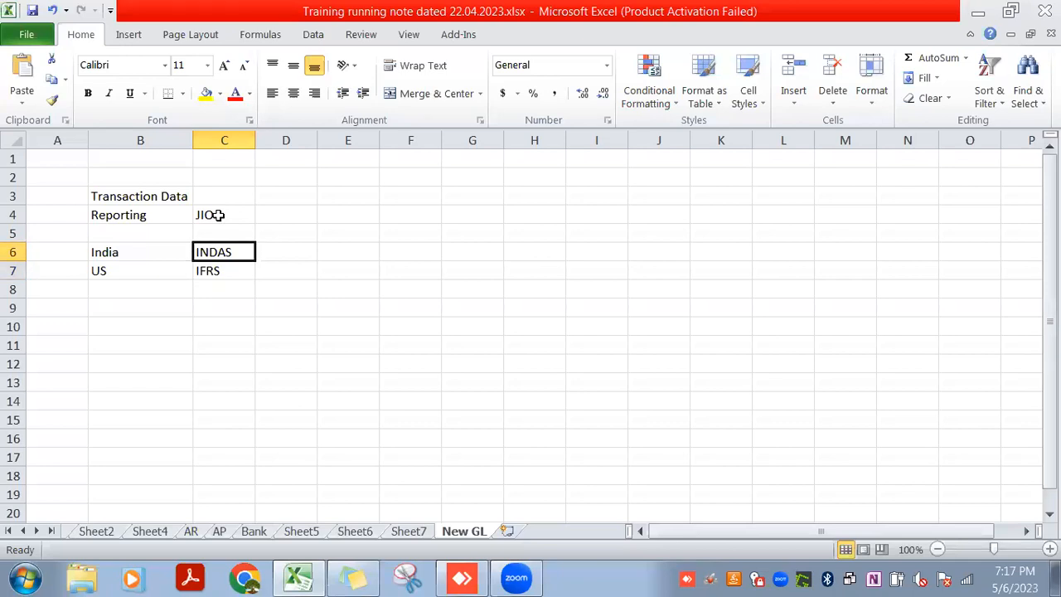
{"action": "key", "text": "Down"}
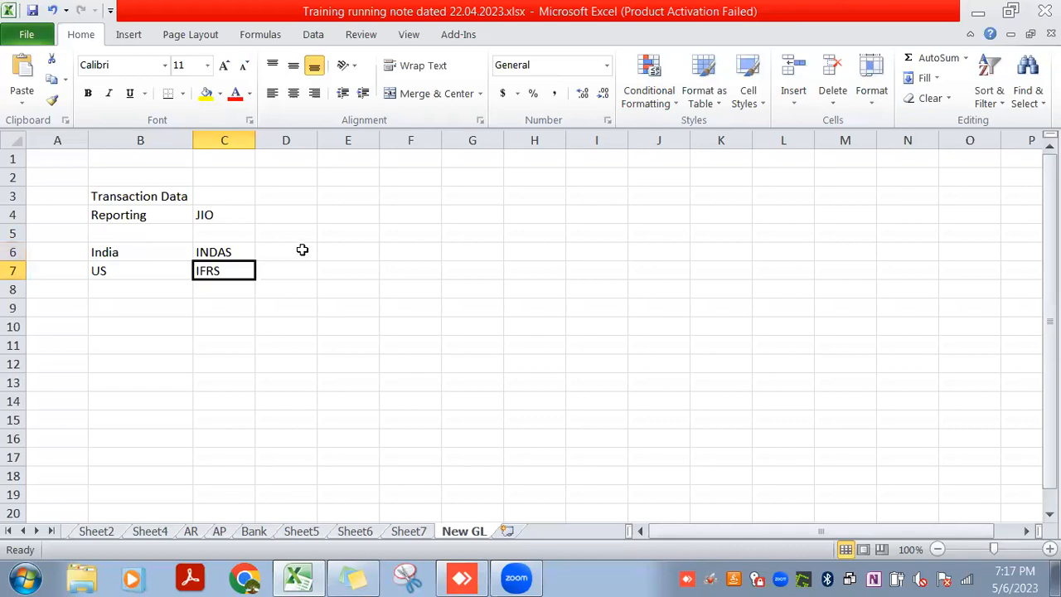
Start a new list in column F with "Schedule -3" in F4 and "P&L" in F5
{"action": "left_click", "coordinate": [411, 212]}
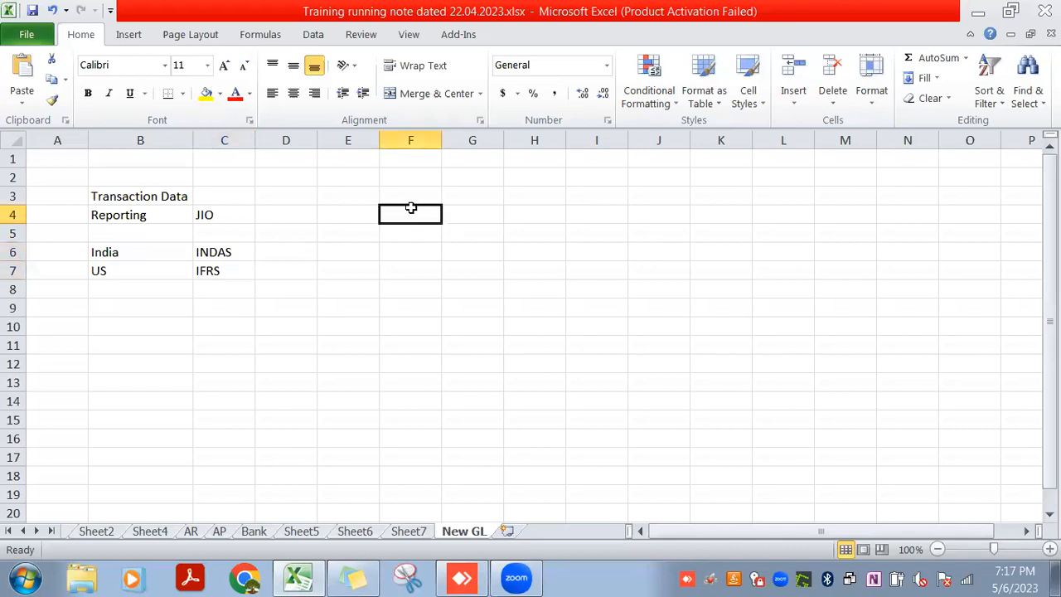
{"action": "type", "text": "Sch"}
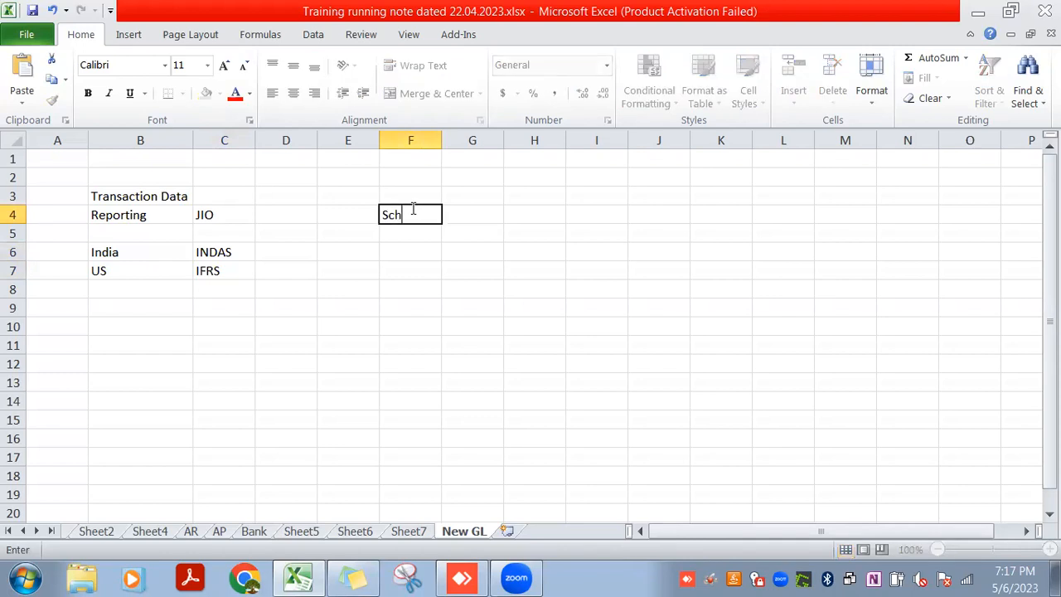
{"action": "type", "text": "edule -3"}
{"action": "key", "text": "Return"}
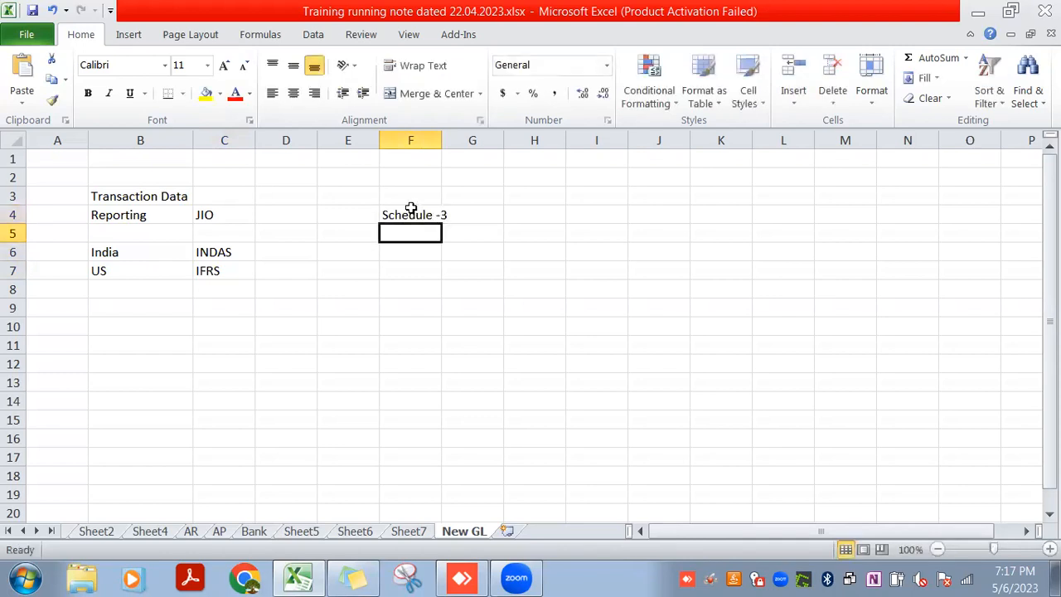
{"action": "type", "text": "P"}
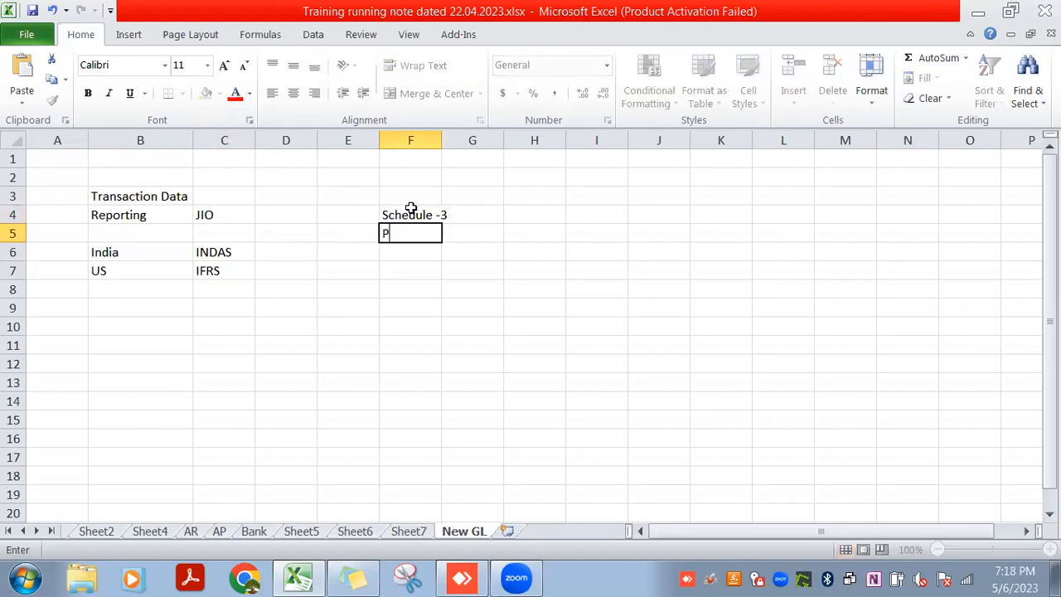
{"action": "type", "text": "&L"}
{"action": "key", "text": "Return"}
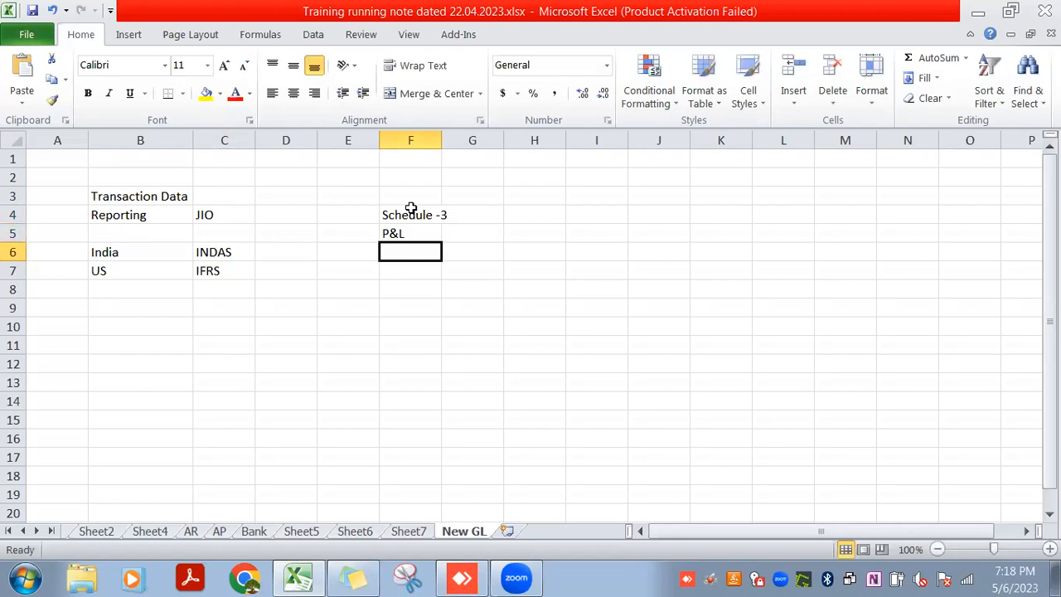
Add the line items "income" in F6 and "Indirect income" in F7 below P&L
{"action": "type", "text": "in"}
{"action": "key", "text": "BackSpace"}
{"action": "key", "text": "BackSpace"}
{"action": "type", "text": "in"}
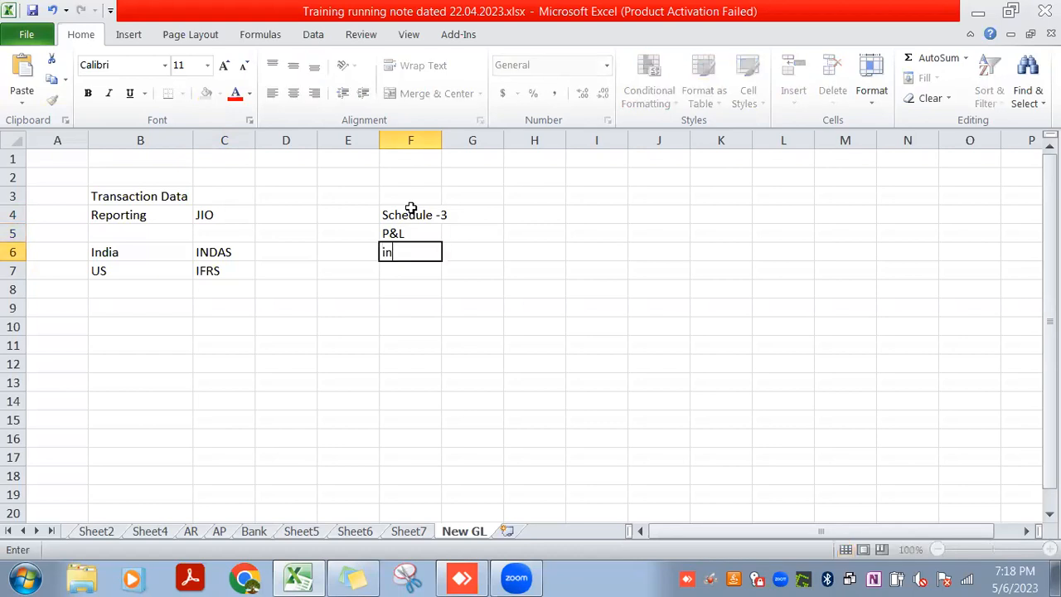
{"action": "type", "text": "come"}
{"action": "key", "text": "Return"}
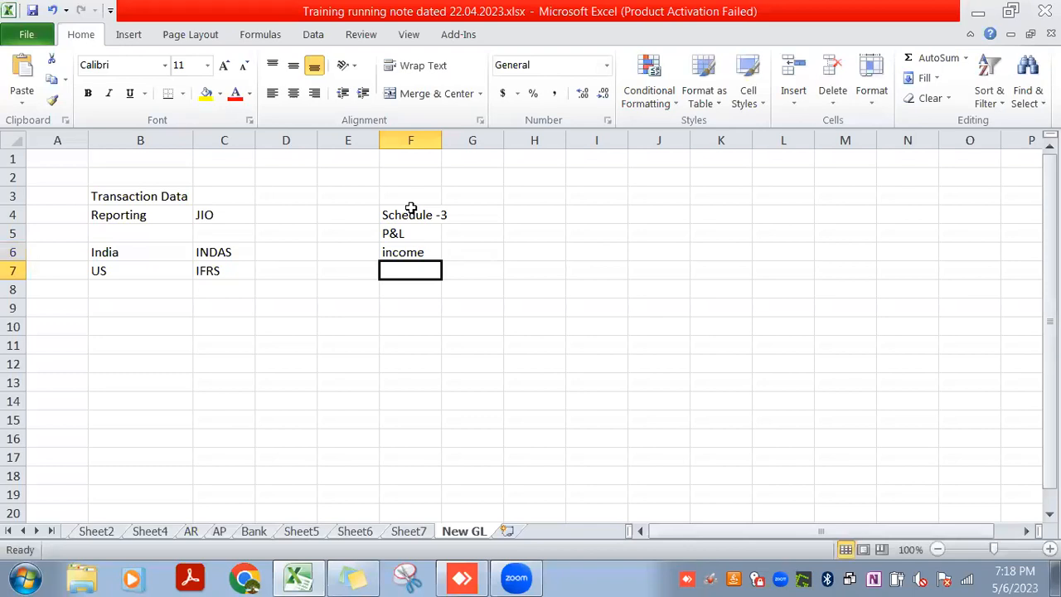
{"action": "type", "text": "Indirect"}
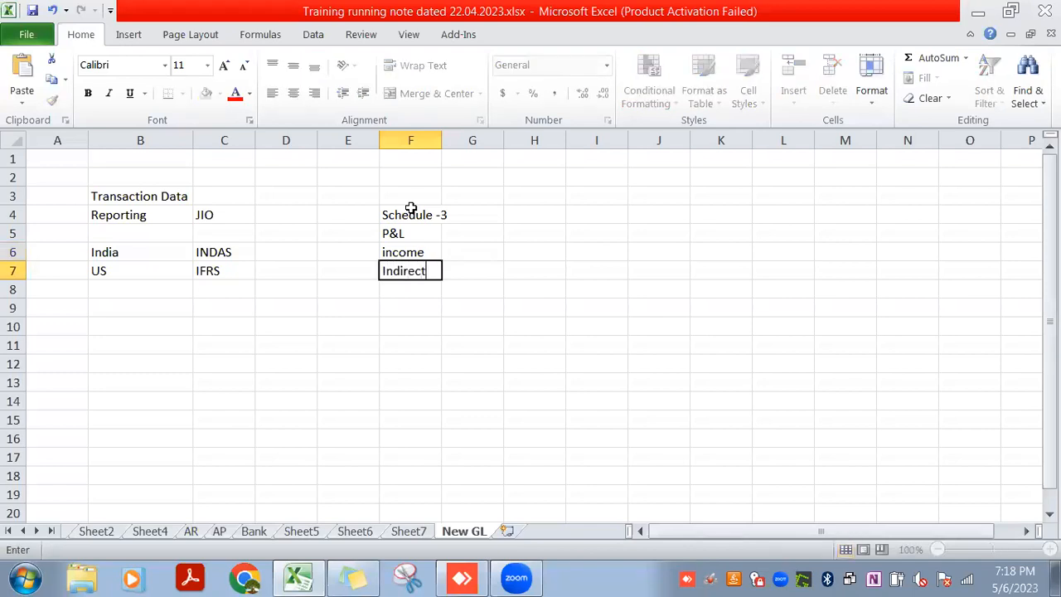
{"action": "type", "text": " income"}
{"action": "key", "text": "Return"}
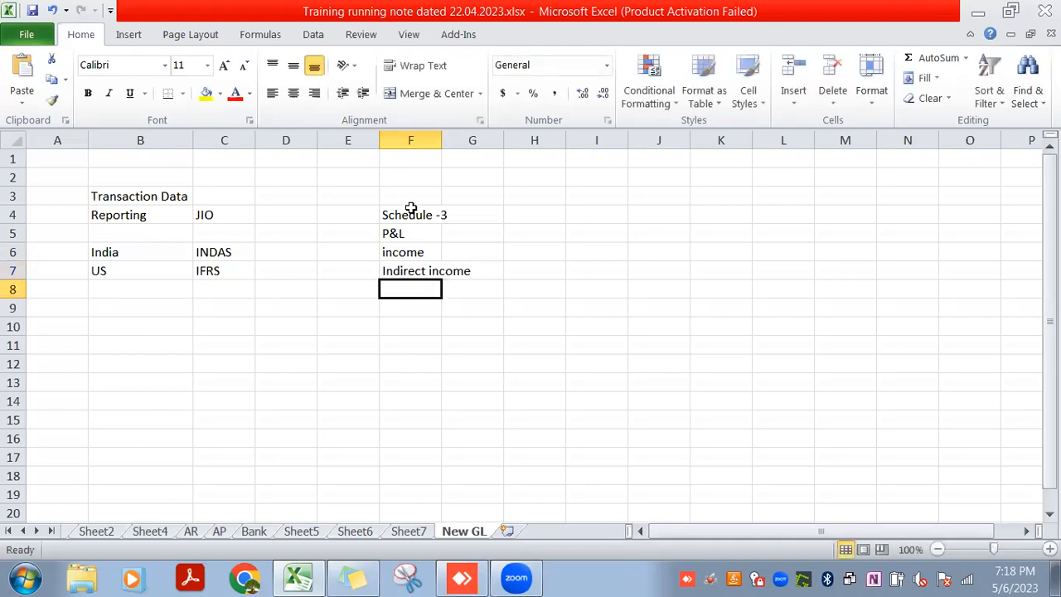
Add the line items "Expense" in F8 and "IndirectExpense" in F9 below Indirect income
{"action": "type", "text": "Expence"}
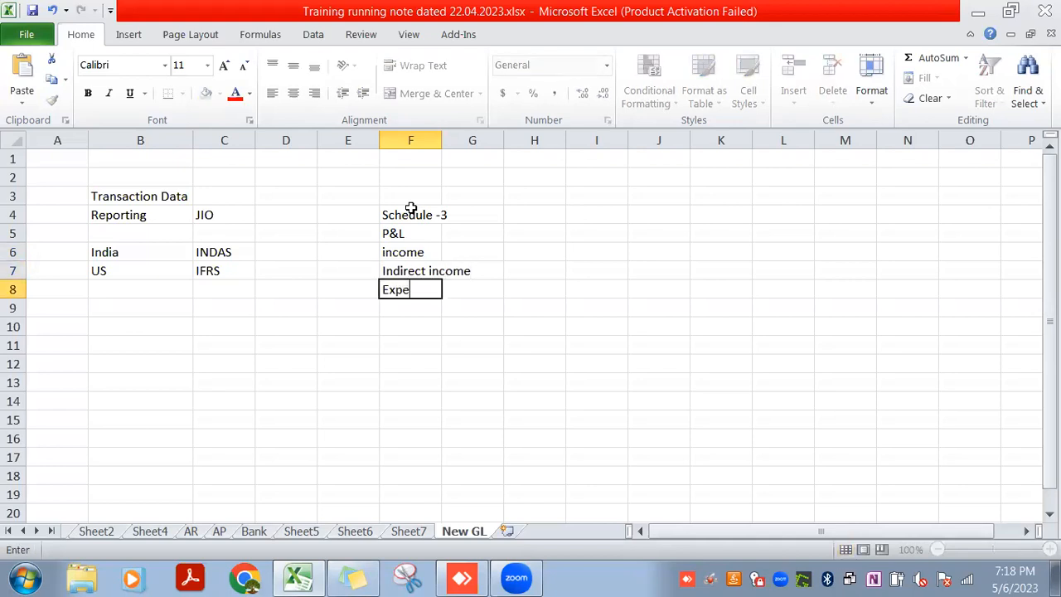
{"action": "key", "text": "BackSpace"}
{"action": "key", "text": "BackSpace"}
{"action": "type", "text": "se"}
{"action": "key", "text": "Return"}
{"action": "type", "text": "Indirect"}
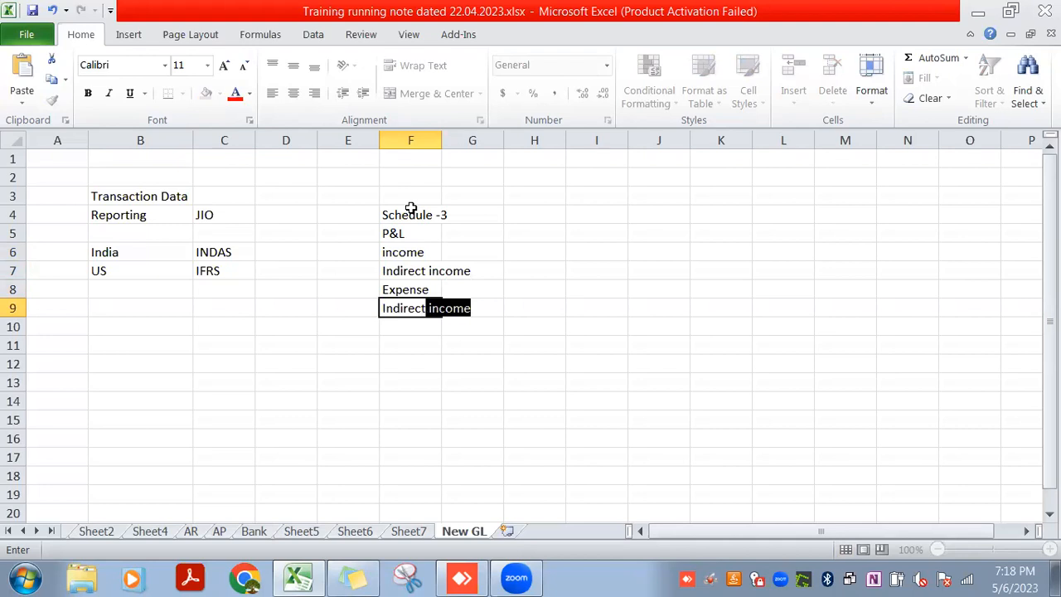
{"action": "type", "text": "Expense"}
{"action": "key", "text": "Return"}
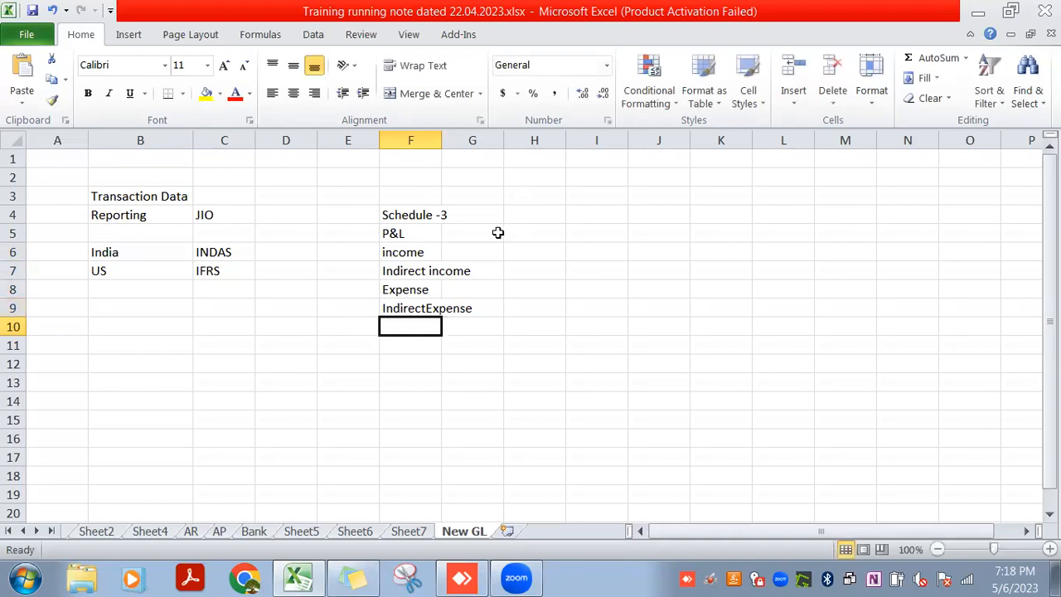
Copy the two expense items from F8:F9 into H6:H7 to start a second P&L layout
{"action": "left_click_drag", "start_coordinate": [421, 289], "coordinate": [424, 307]}
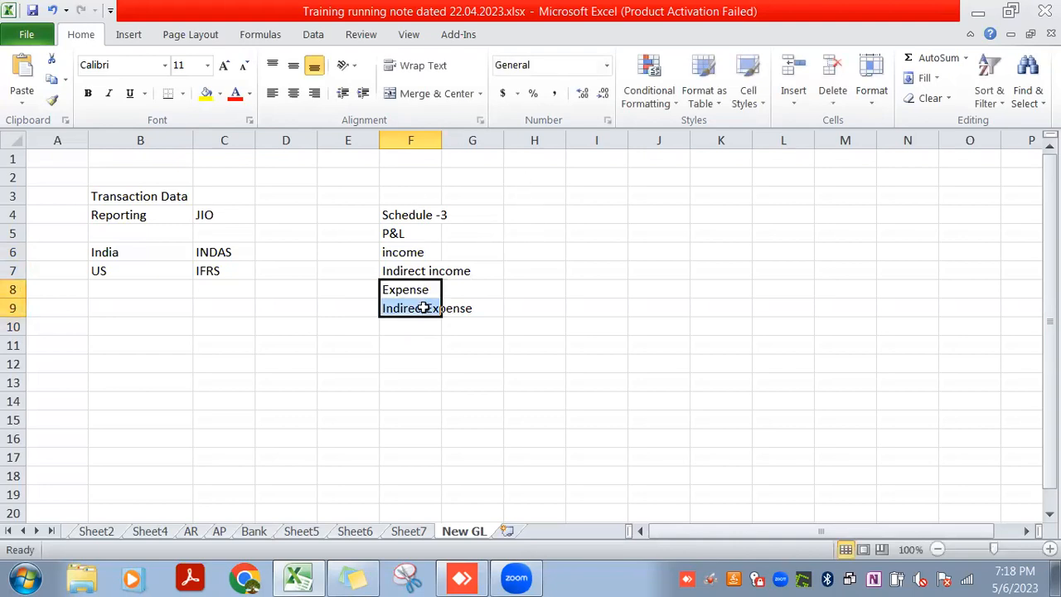
{"action": "key", "text": "ctrl+c"}
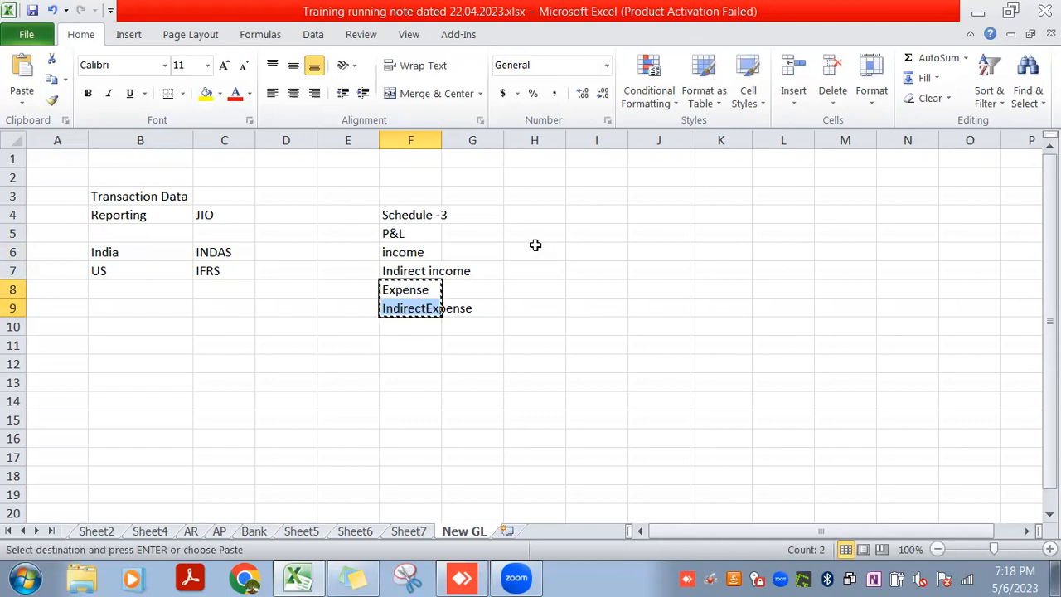
{"action": "left_click", "coordinate": [547, 249]}
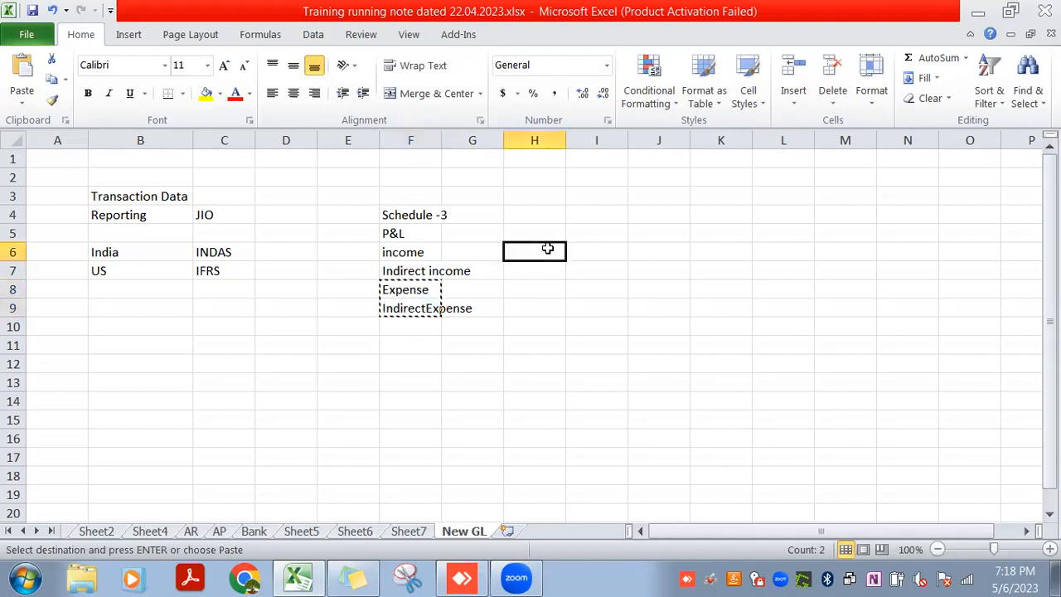
{"action": "key", "text": "ctrl+v"}
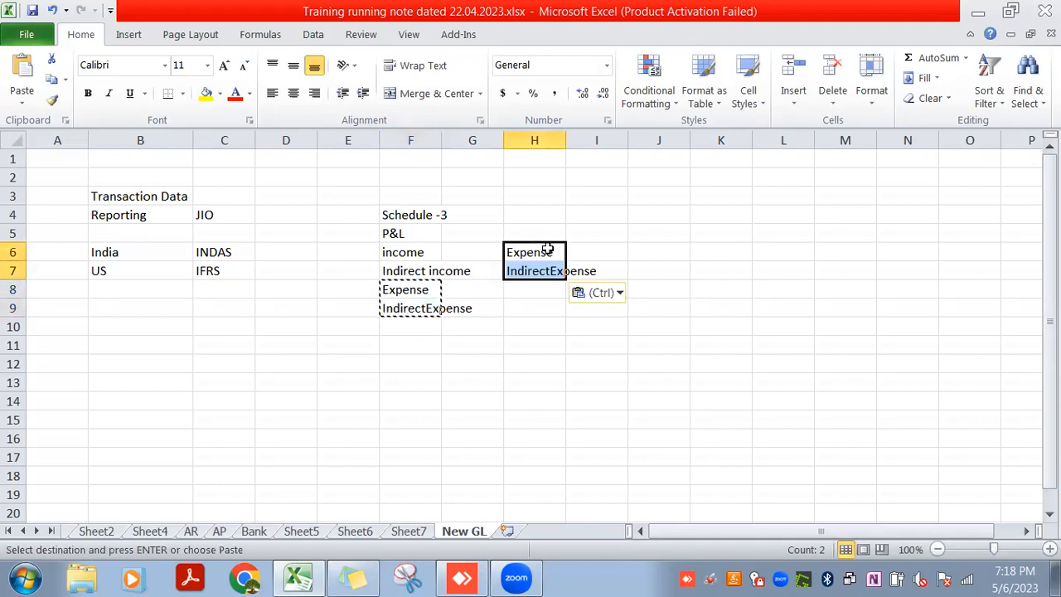
Copy the income and Indirect income items from F6:F7 into H8:H9 below the copied expense items
{"action": "left_click", "coordinate": [425, 253]}
{"action": "left_click_drag", "start_coordinate": [425, 253], "coordinate": [427, 271]}
{"action": "key", "text": "ctrl+c"}
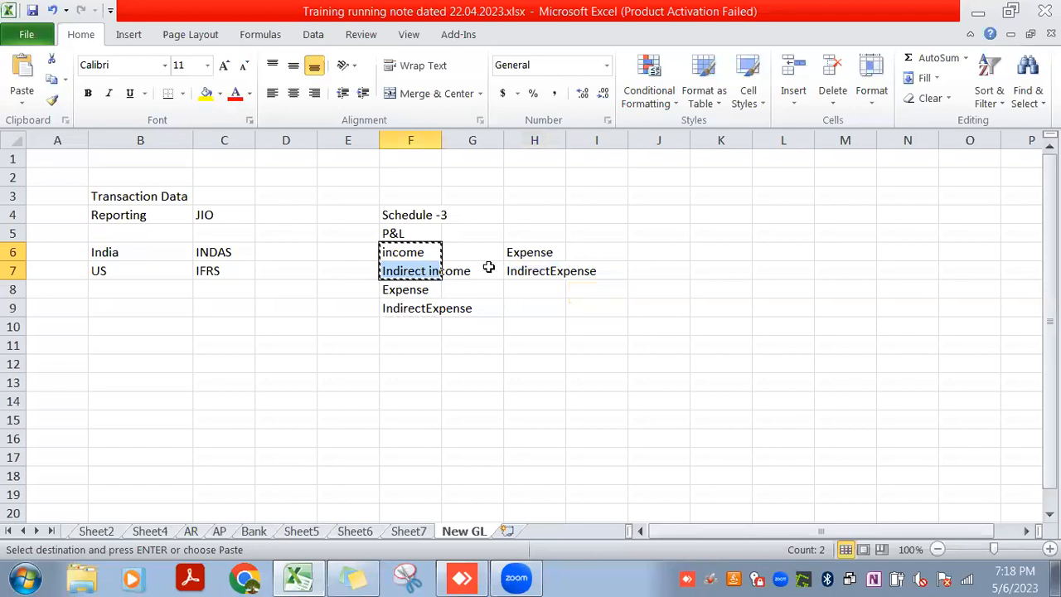
{"action": "left_click", "coordinate": [515, 289]}
{"action": "key", "text": "ctrl+v"}
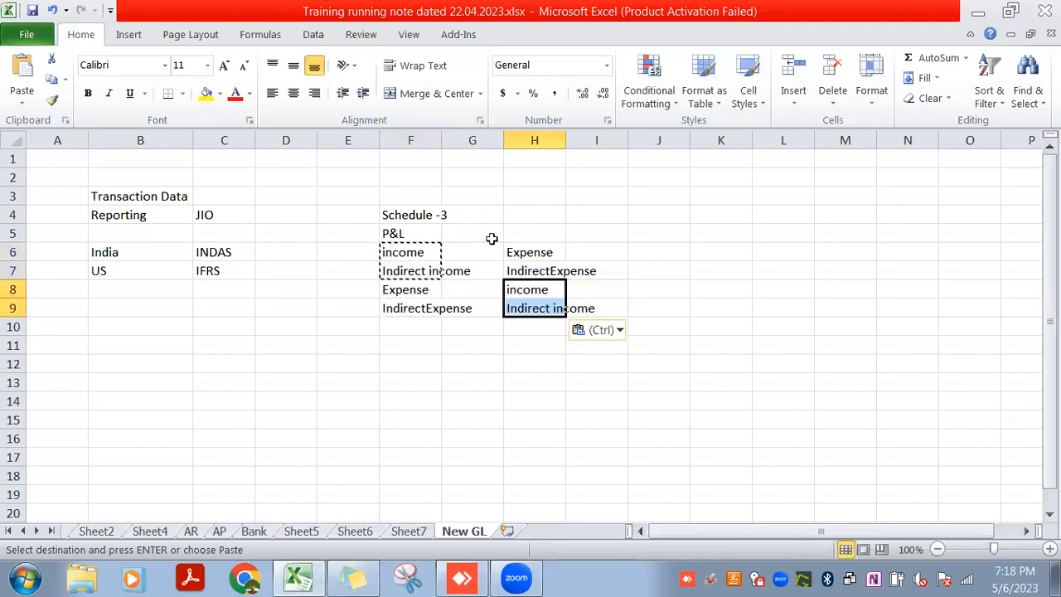
Enter the heading "P&L" in H5 above the second list
{"action": "left_click", "coordinate": [521, 235]}
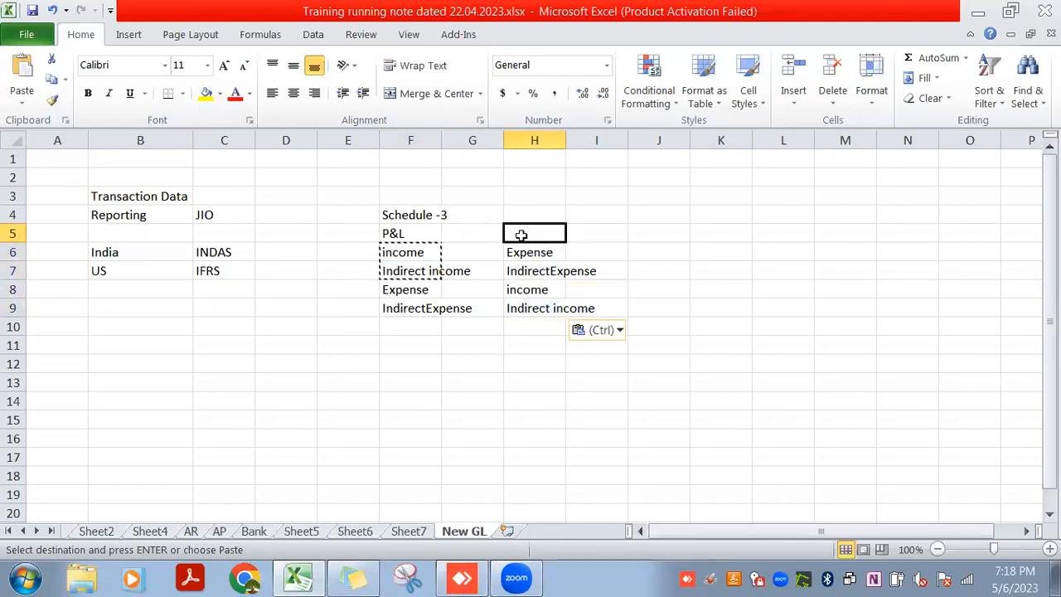
{"action": "type", "text": "P&L"}
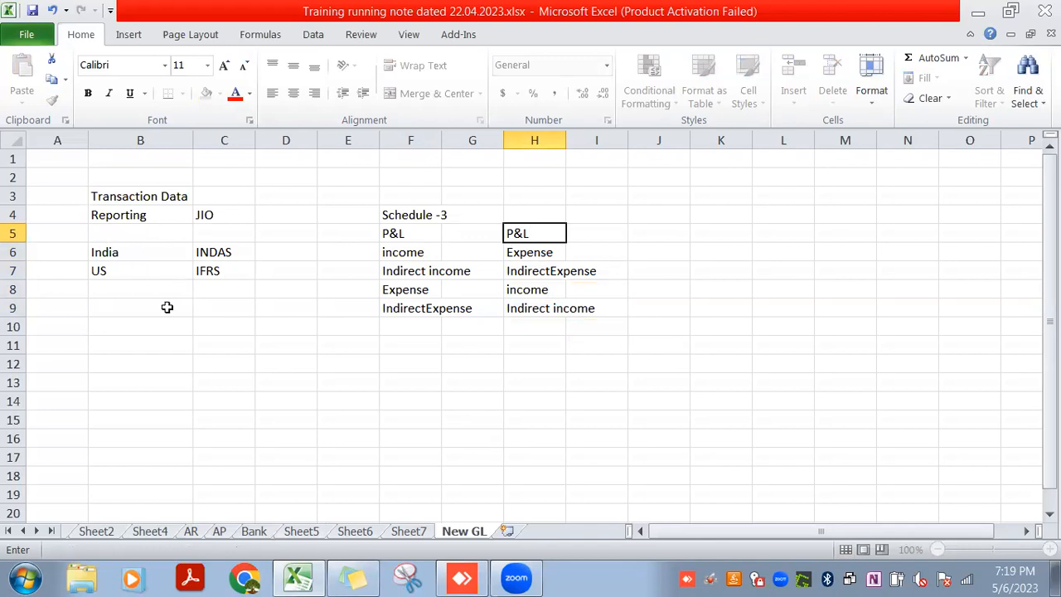
Enter the fiscal period "April-March" in D6 for India
{"action": "left_click", "coordinate": [133, 254]}
{"action": "left_click", "coordinate": [300, 255]}
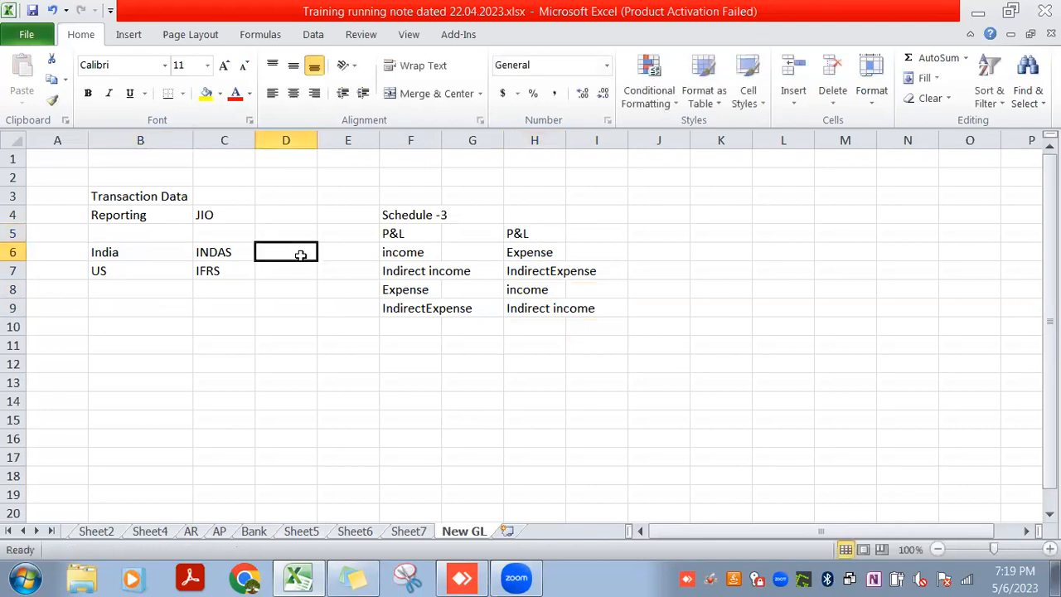
{"action": "type", "text": "April"}
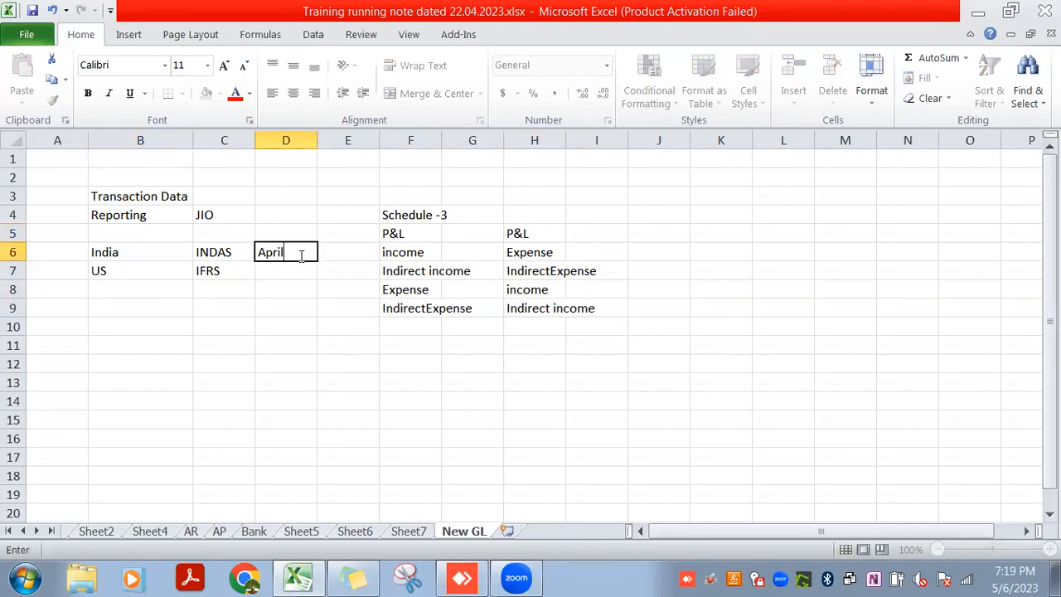
{"action": "type", "text": "-March"}
{"action": "key", "text": "Return"}
Enter the fiscal period "January-December" in D7 for US and widen column D to fit its contents
{"action": "left_click", "coordinate": [301, 257]}
{"action": "left_click", "coordinate": [299, 267]}
{"action": "type", "text": "Jnu"}
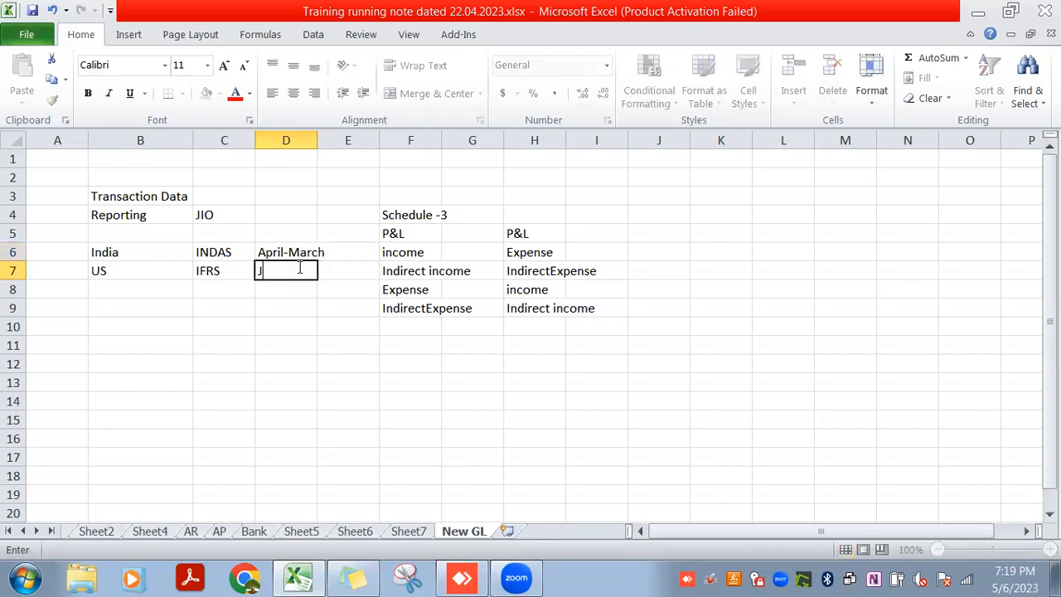
{"action": "key", "text": "BackSpace"}
{"action": "key", "text": "BackSpace"}
{"action": "type", "text": "anuar"}
{"action": "double_click", "coordinate": [300, 267]}
{"action": "type", "text": "-"}
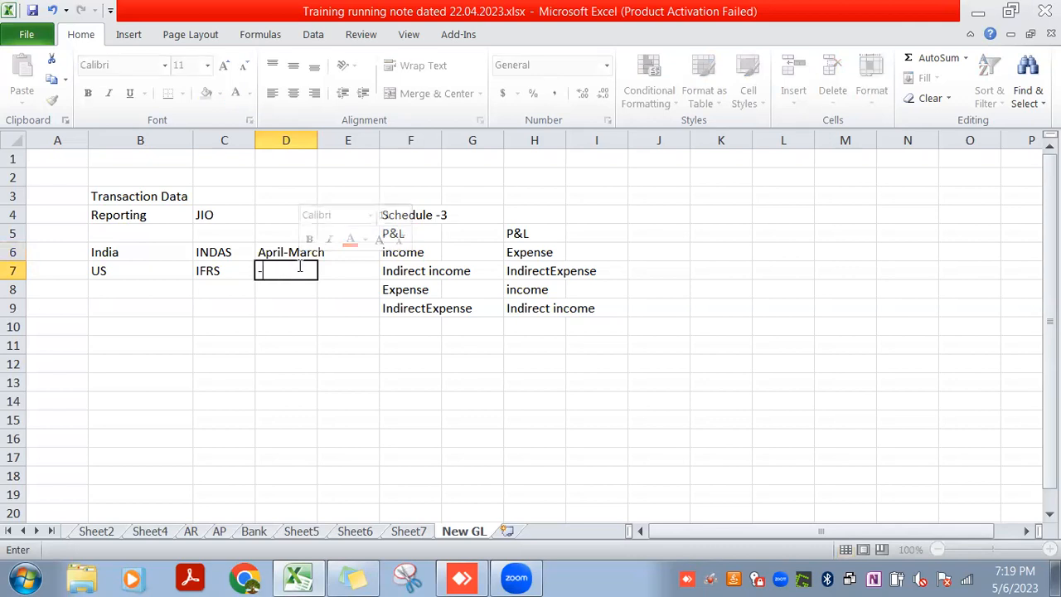
{"action": "type", "text": "December"}
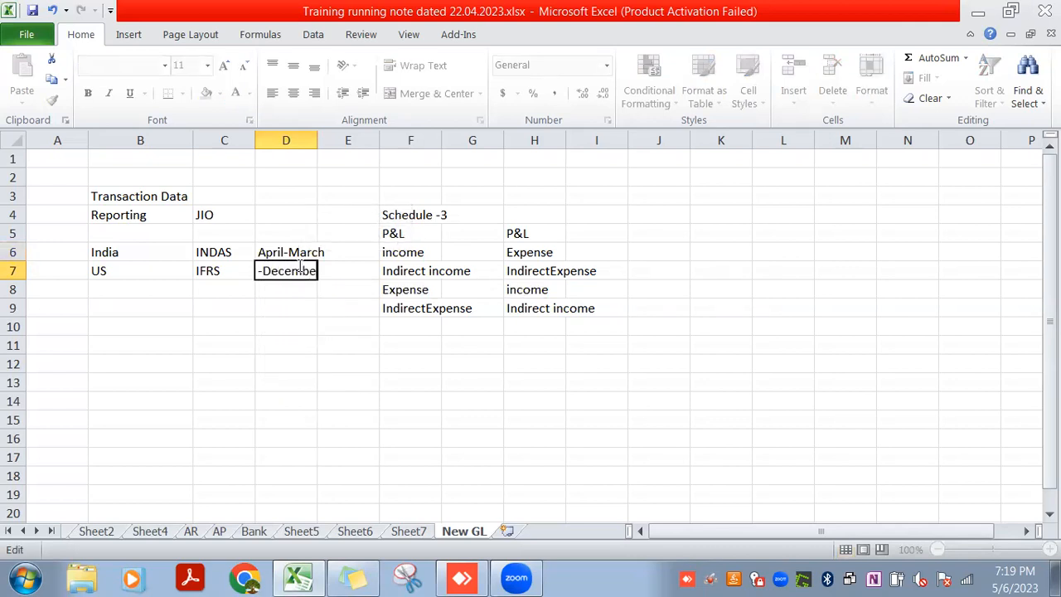
{"action": "key", "text": "BackSpace"}
{"action": "key", "text": "BackSpace"}
{"action": "key", "text": "BackSpace"}
{"action": "key", "text": "BackSpace"}
{"action": "key", "text": "BackSpace"}
{"action": "key", "text": "BackSpace"}
{"action": "key", "text": "BackSpace"}
{"action": "key", "text": "BackSpace"}
{"action": "key", "text": "BackSpace"}
{"action": "type", "text": "January"}
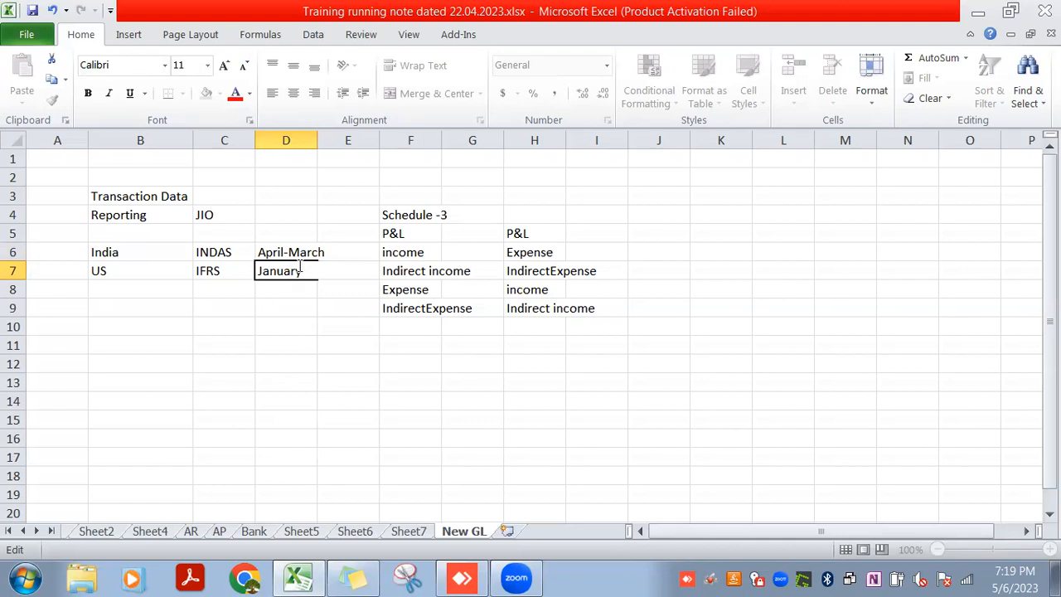
{"action": "type", "text": "December"}
{"action": "key", "text": "Return"}
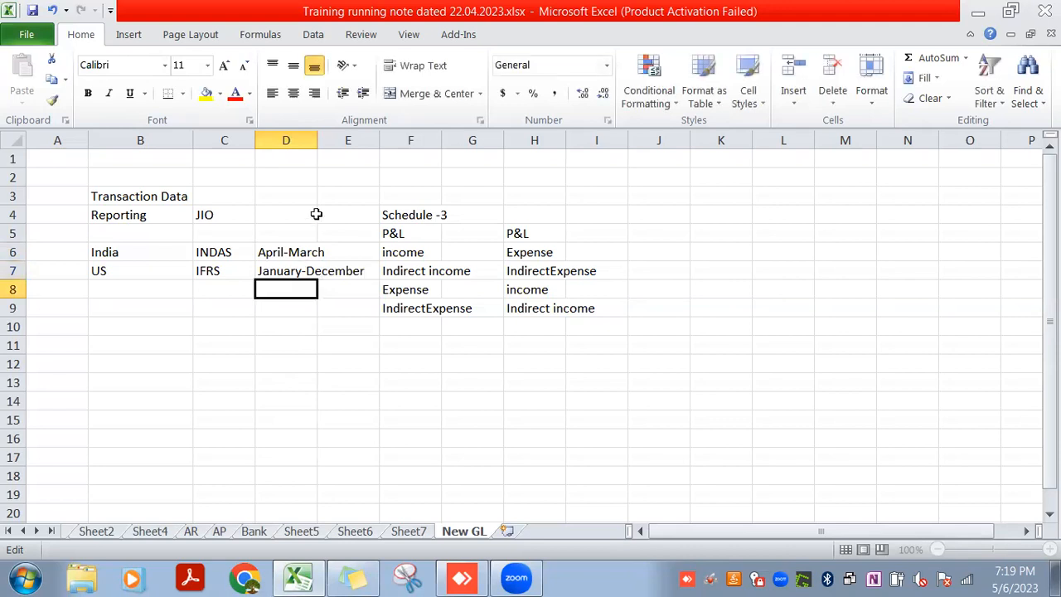
{"action": "double_click", "coordinate": [317, 143]}
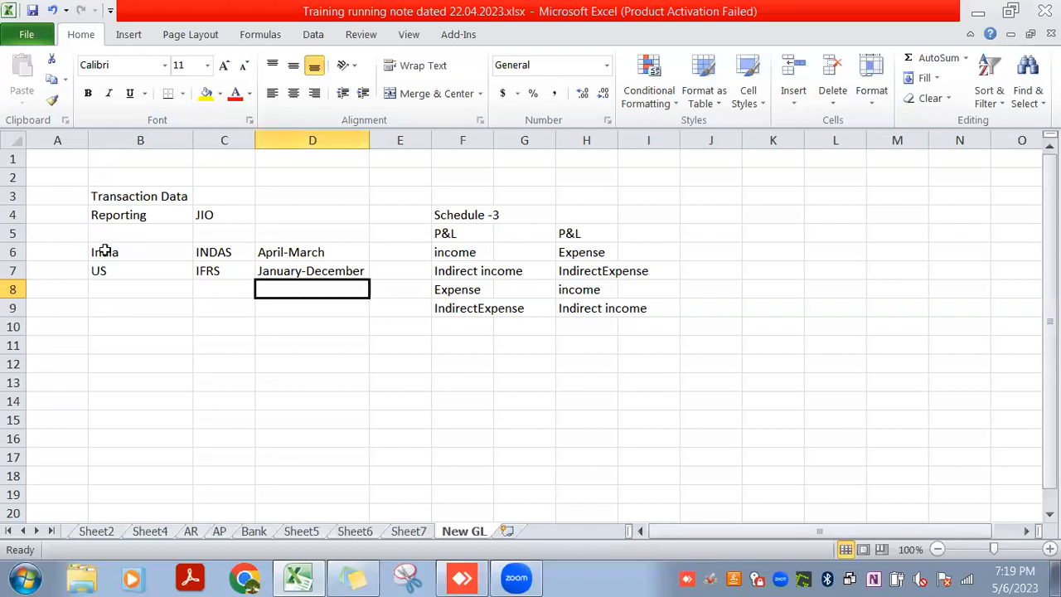
Examine the India and US rows to compare their accounting standards and fiscal periods
{"action": "left_click_drag", "start_coordinate": [106, 252], "coordinate": [265, 248]}
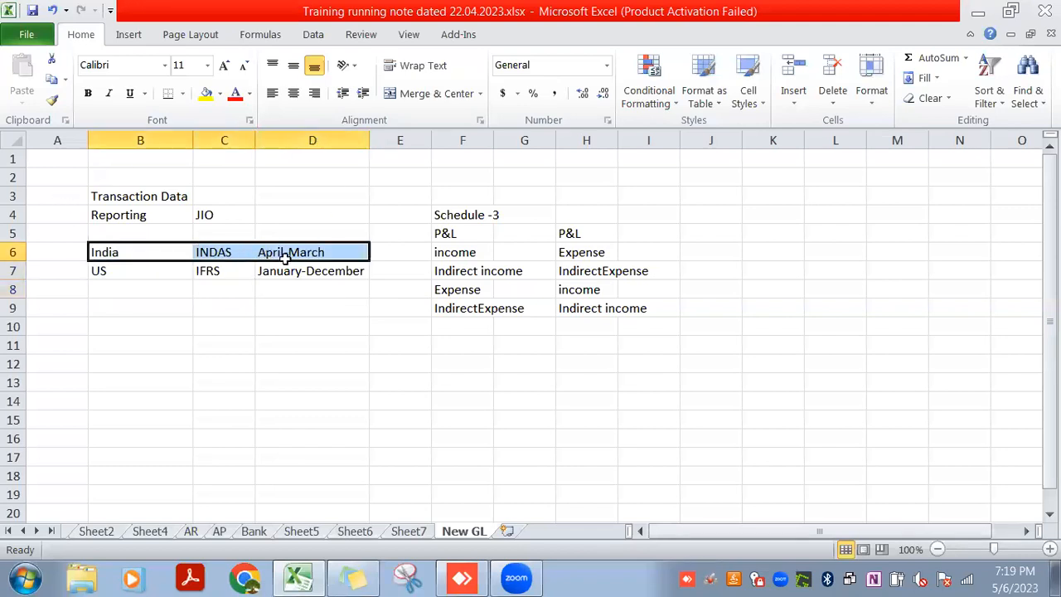
{"action": "left_click_drag", "start_coordinate": [148, 271], "coordinate": [298, 277]}
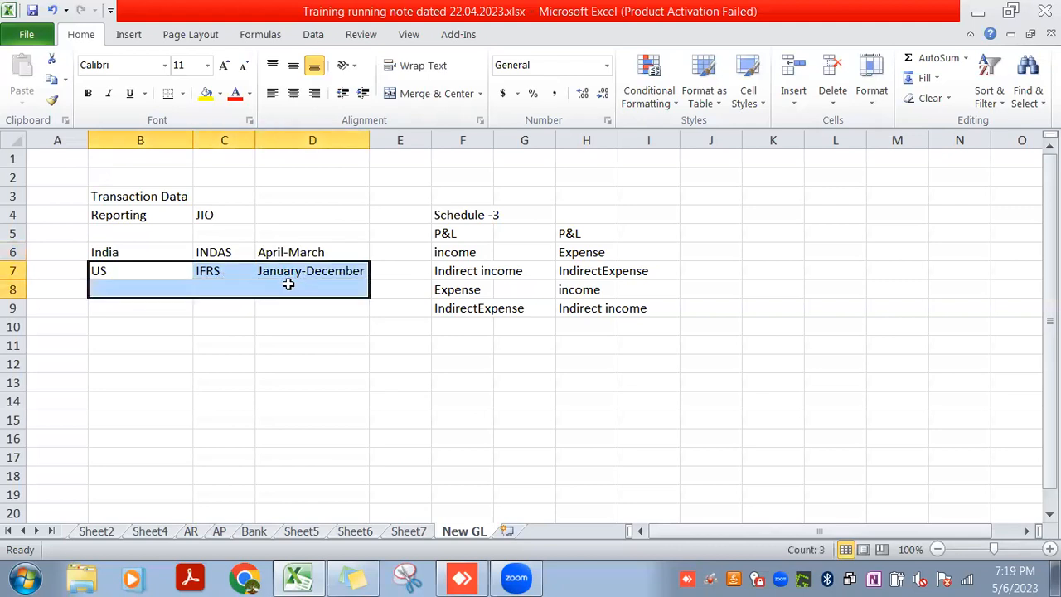
{"action": "left_click", "coordinate": [240, 271]}
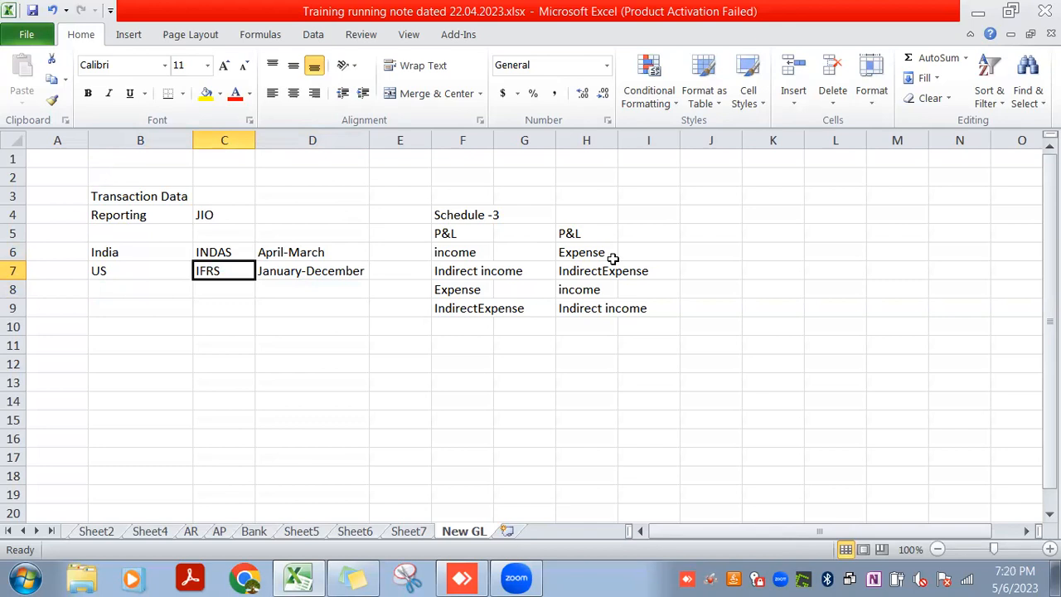
{"action": "left_click", "coordinate": [273, 273]}
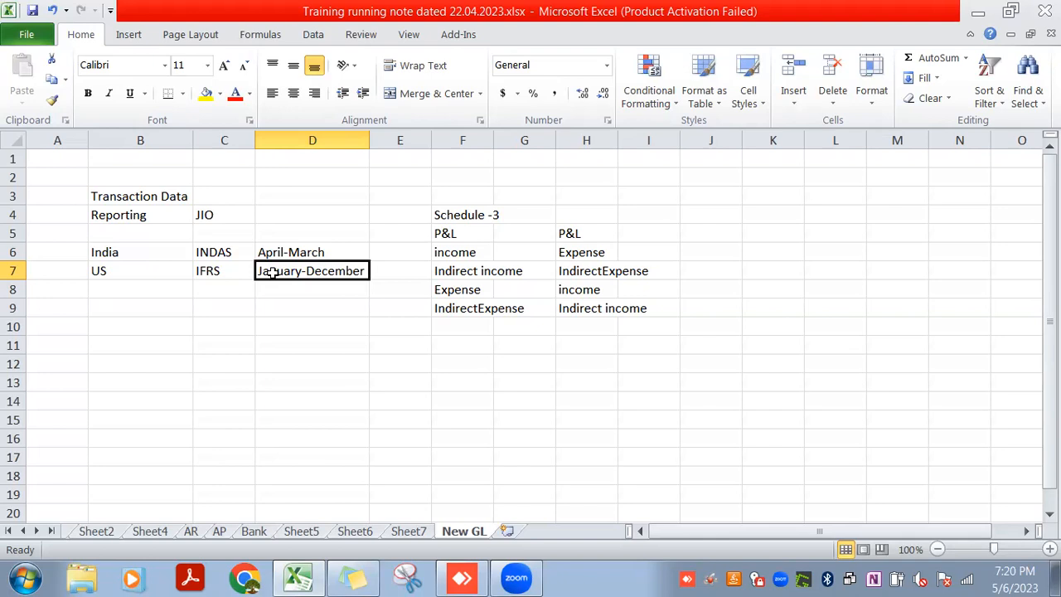
{"action": "left_click", "coordinate": [386, 271]}
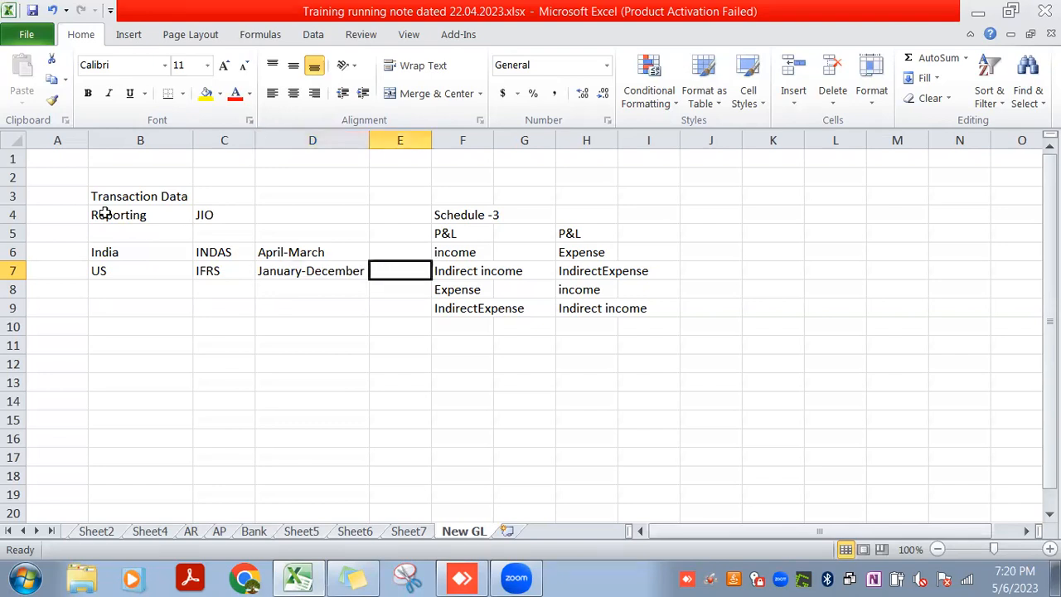
{"action": "left_click", "coordinate": [121, 269]}
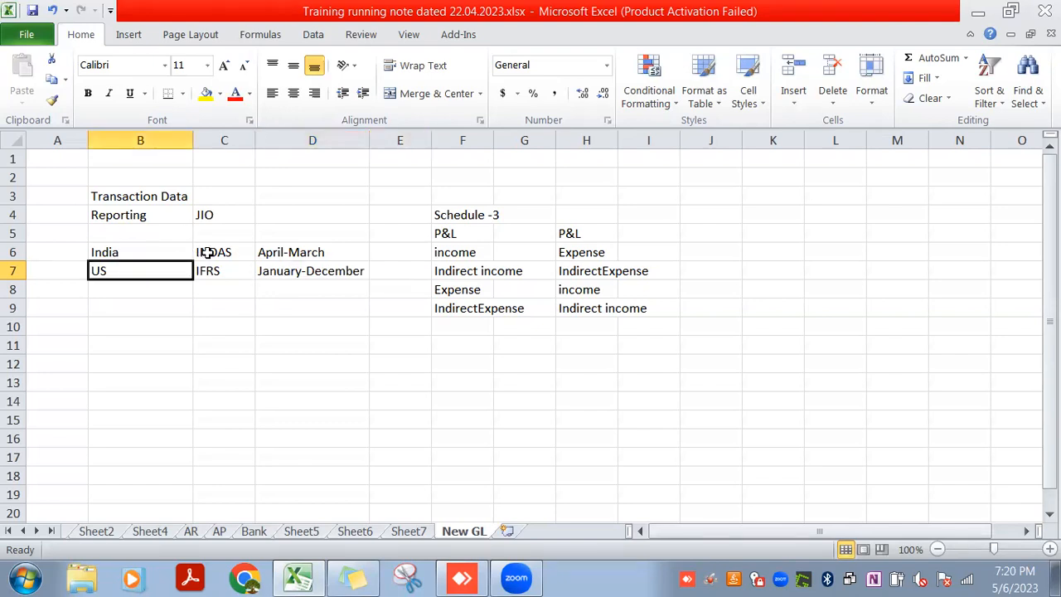
{"action": "left_click", "coordinate": [265, 272]}
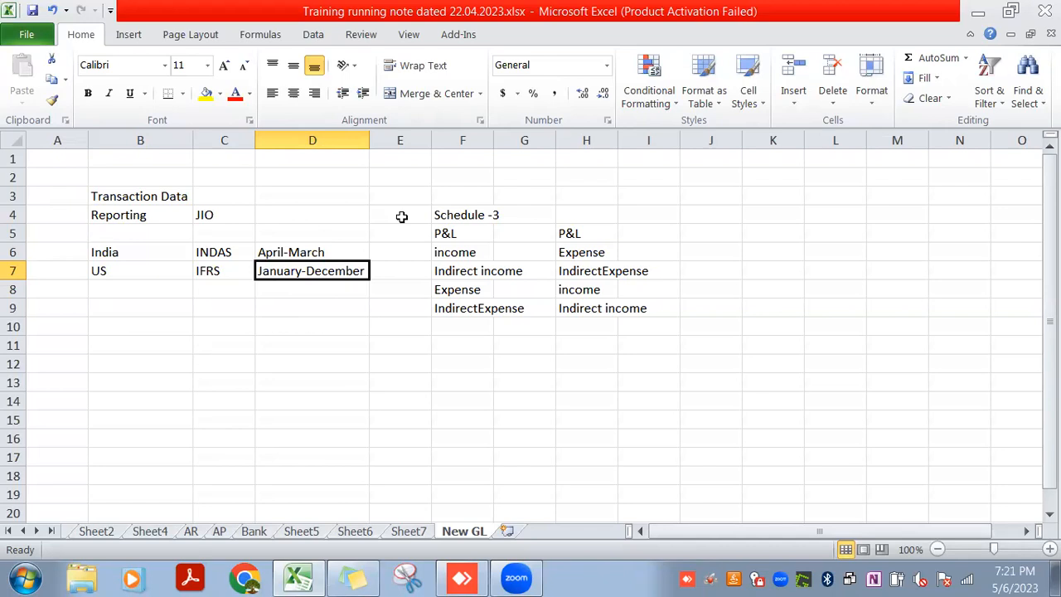
Start a ledger section with the heading "Ledger" in B11 and the ledger code "0L" in B12
{"action": "left_click", "coordinate": [218, 329]}
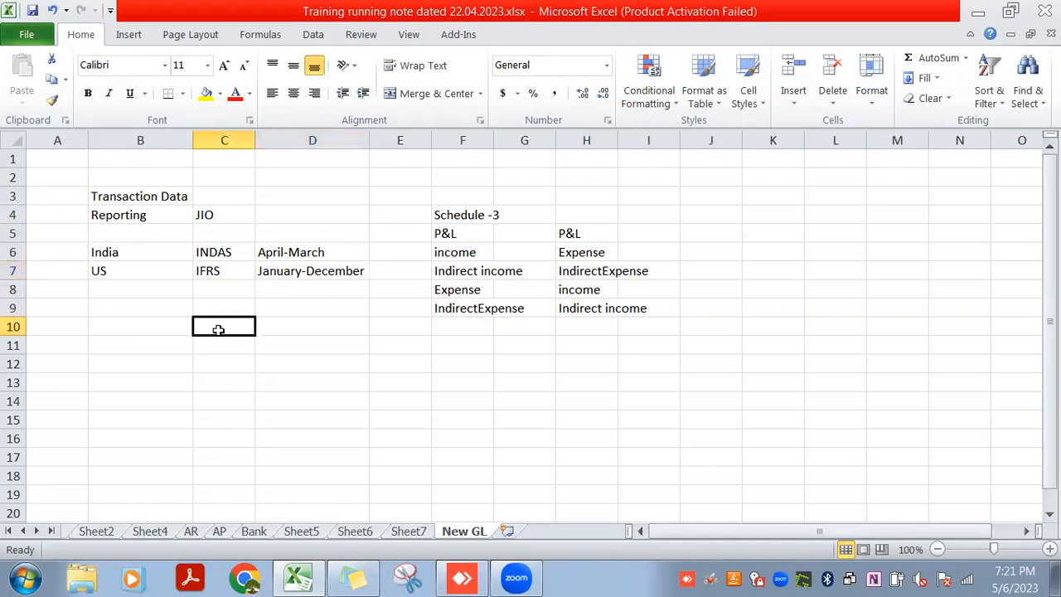
{"action": "left_click", "coordinate": [143, 348]}
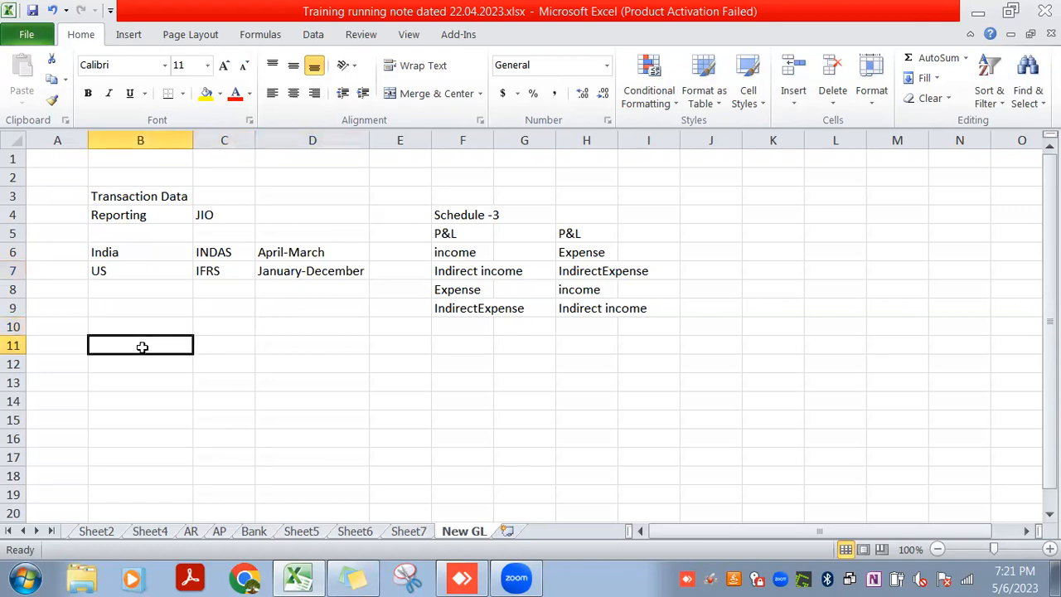
{"action": "type", "text": "Ledger"}
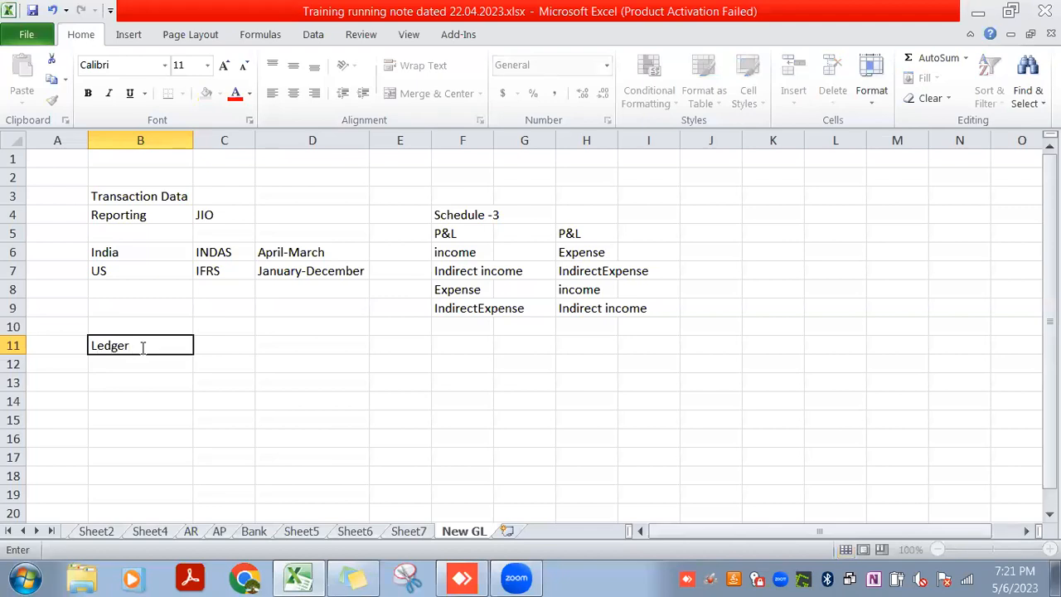
{"action": "key", "text": "Return"}
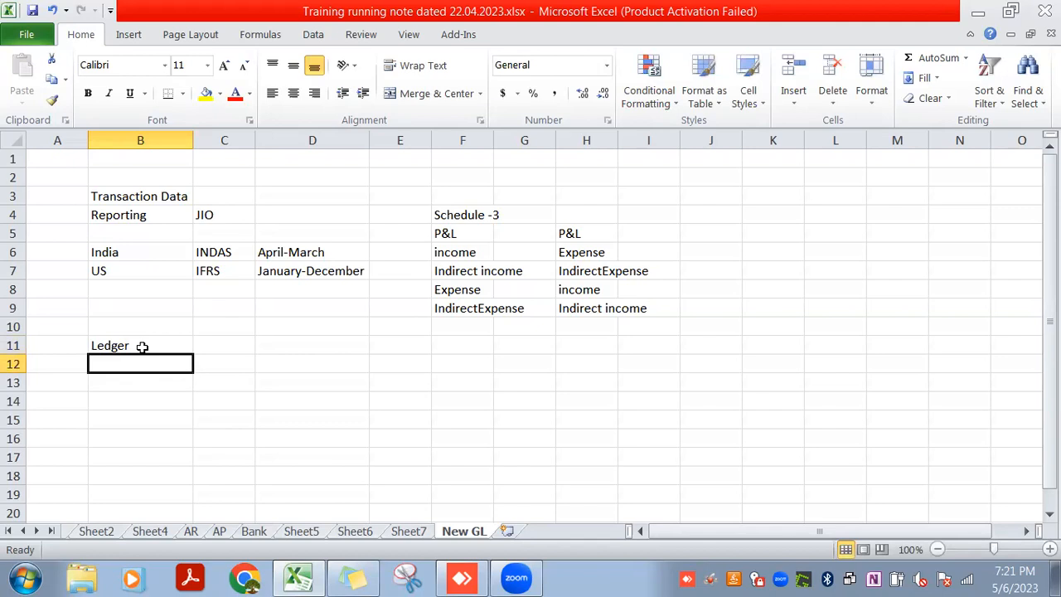
{"action": "type", "text": "0L"}
{"action": "key", "text": "Return"}
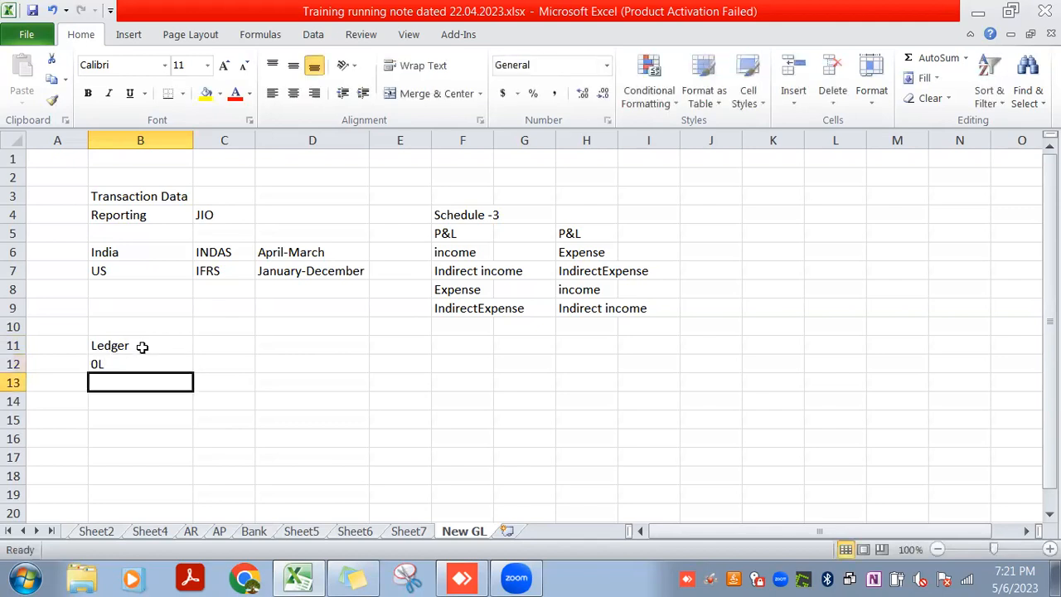
Describe ledger 0L by entering "Leading ledger" in C12 and "India" in D12
{"action": "key", "text": "Up"}
{"action": "key", "text": "Right"}
{"action": "type", "text": "Le"}
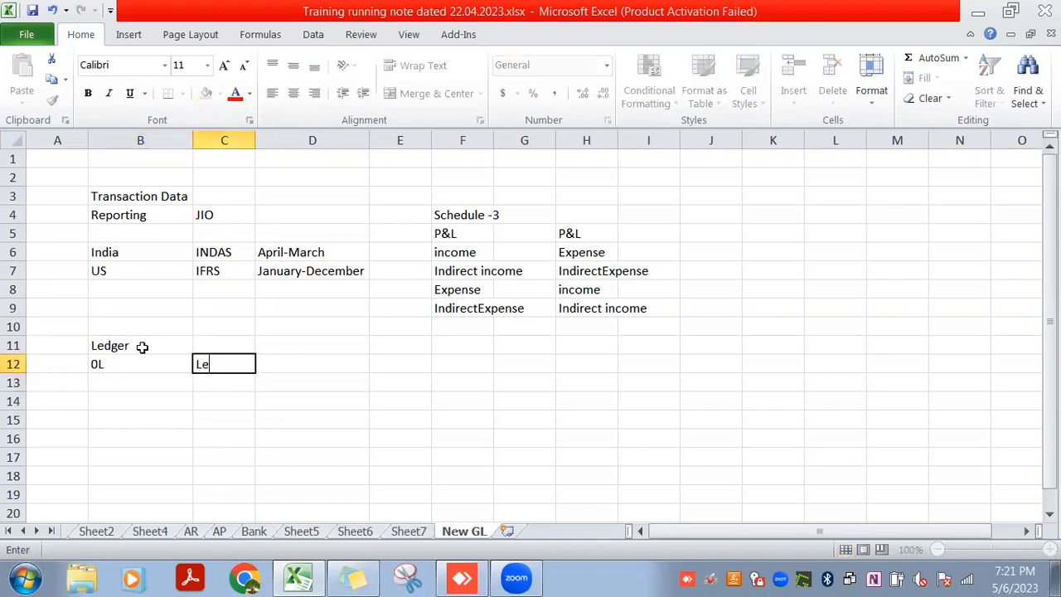
{"action": "type", "text": "ading ledger"}
{"action": "key", "text": "Return"}
{"action": "key", "text": "Up"}
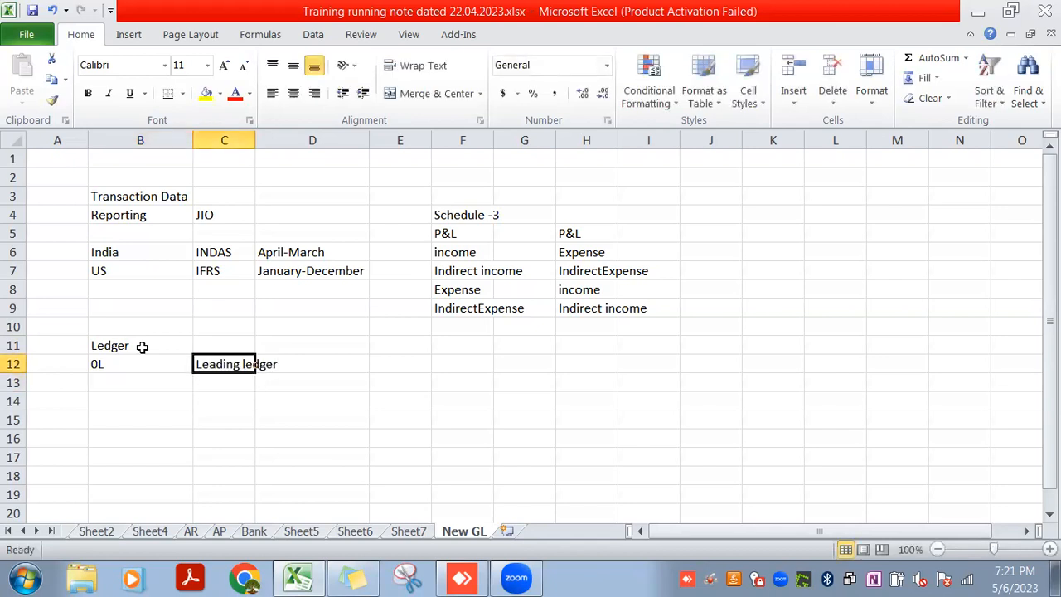
{"action": "key", "text": "Right"}
{"action": "type", "text": "India"}
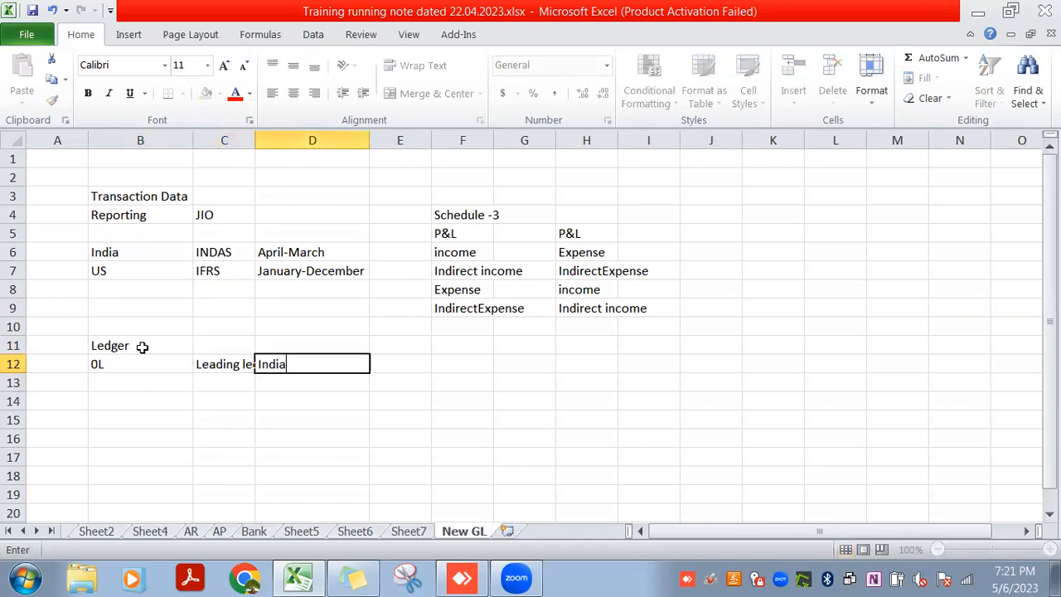
{"action": "key", "text": "Return"}
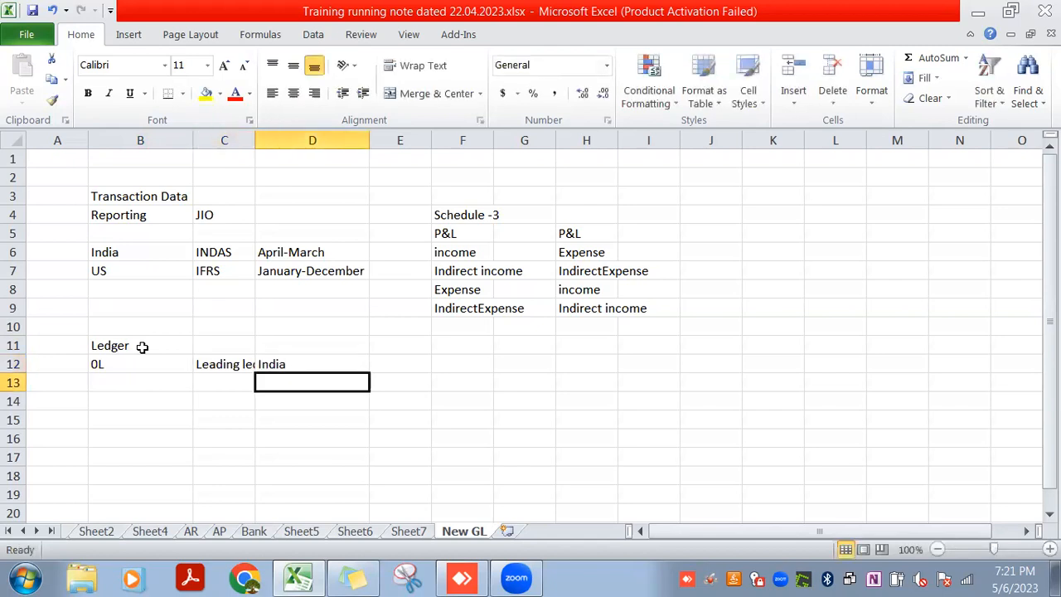
Widen column C to fit its contents and review the 0L leading ledger entries in row 12
{"action": "double_click", "coordinate": [259, 142]}
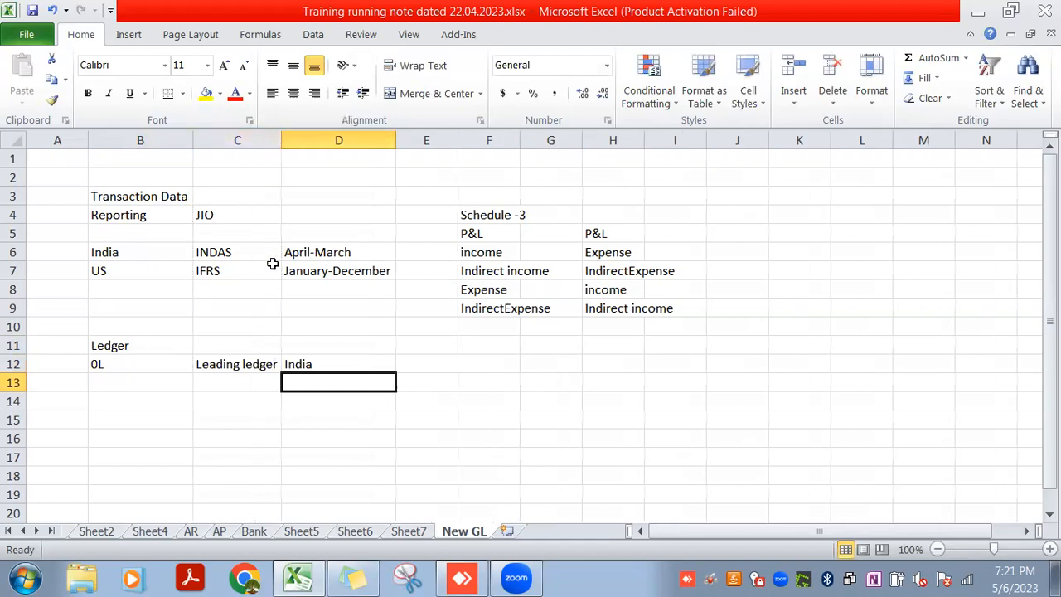
{"action": "left_click", "coordinate": [241, 365]}
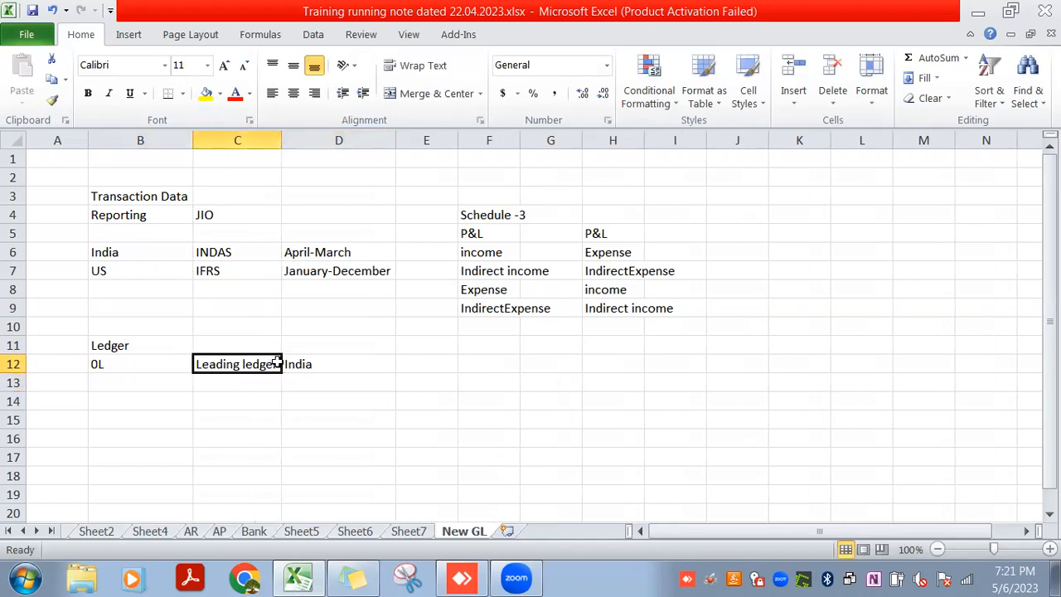
{"action": "left_click", "coordinate": [300, 361]}
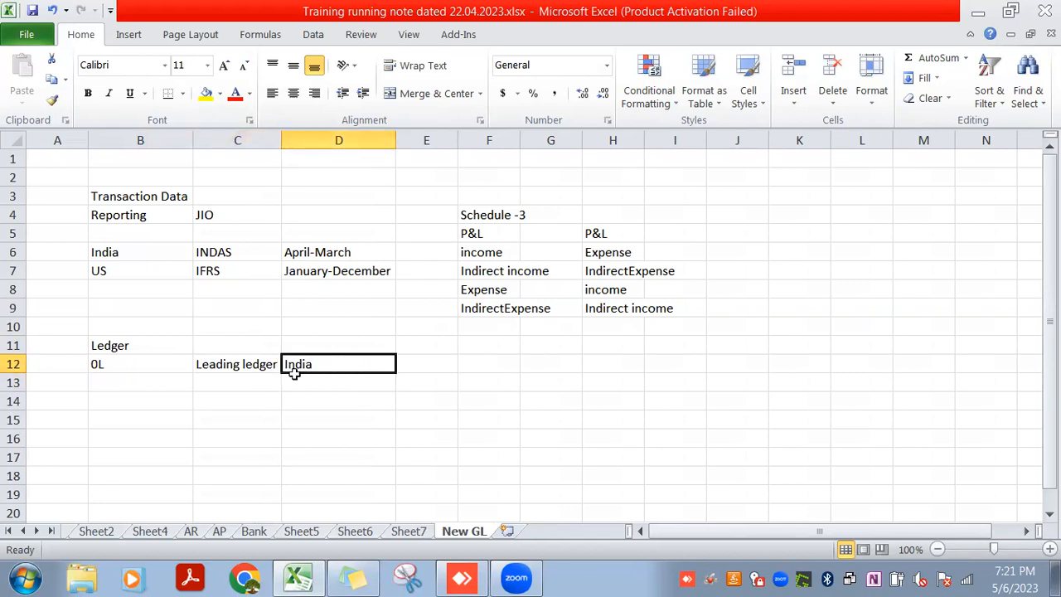
{"action": "left_click", "coordinate": [156, 358]}
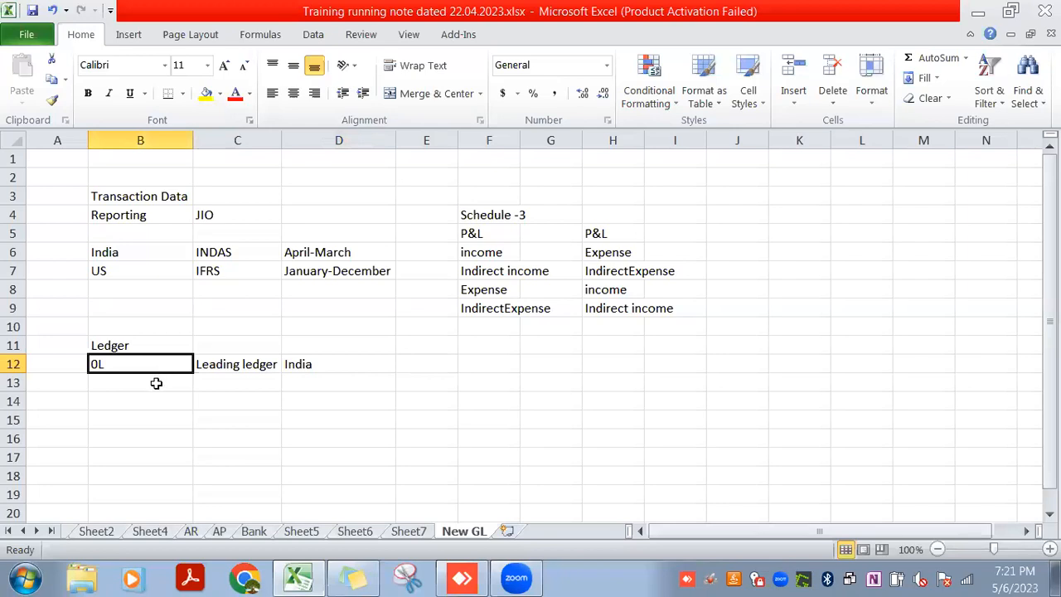
Add a second ledger by entering "Nonleading ledger" in C13 and the code "L1" in B13
{"action": "left_click", "coordinate": [156, 383]}
{"action": "left_click", "coordinate": [220, 384]}
{"action": "type", "text": "Non"}
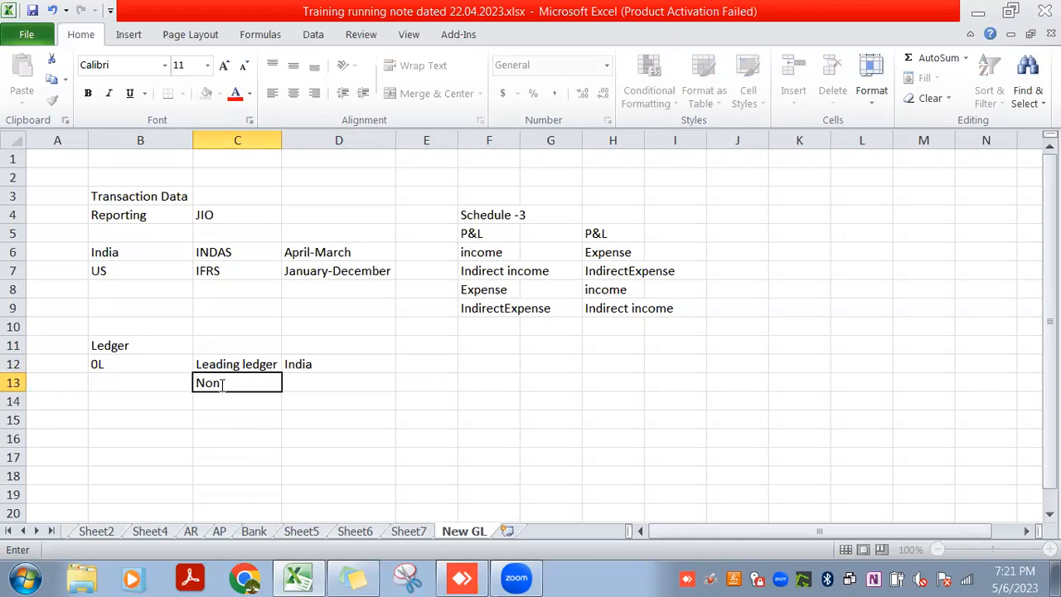
{"action": "type", "text": "leading ledger"}
{"action": "key", "text": "Return"}
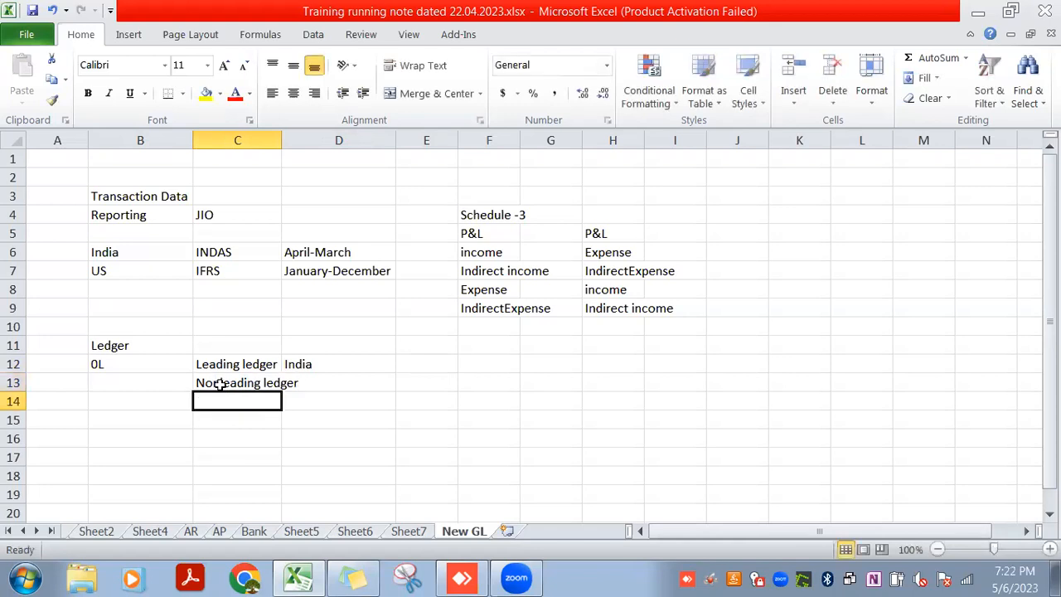
{"action": "left_click", "coordinate": [150, 383]}
{"action": "type", "text": "L1"}
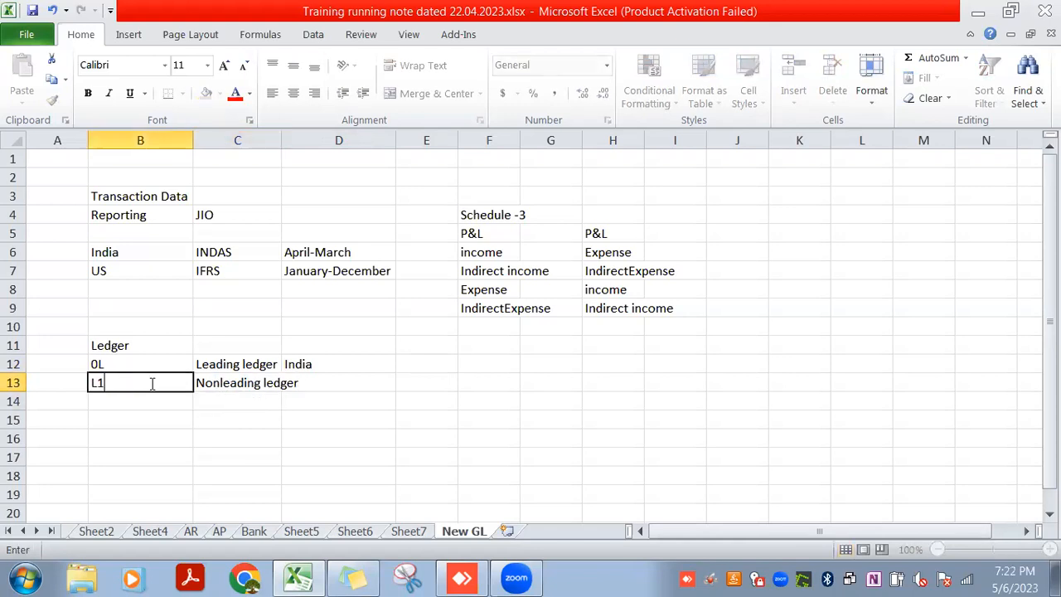
{"action": "key", "text": "Return"}
Enter "USGAAP" in D13 for ledger L1 and widen column C to fit the ledger descriptions
{"action": "key", "text": "Up"}
{"action": "key", "text": "Right"}
{"action": "key", "text": "Right"}
{"action": "type", "text": "U"}
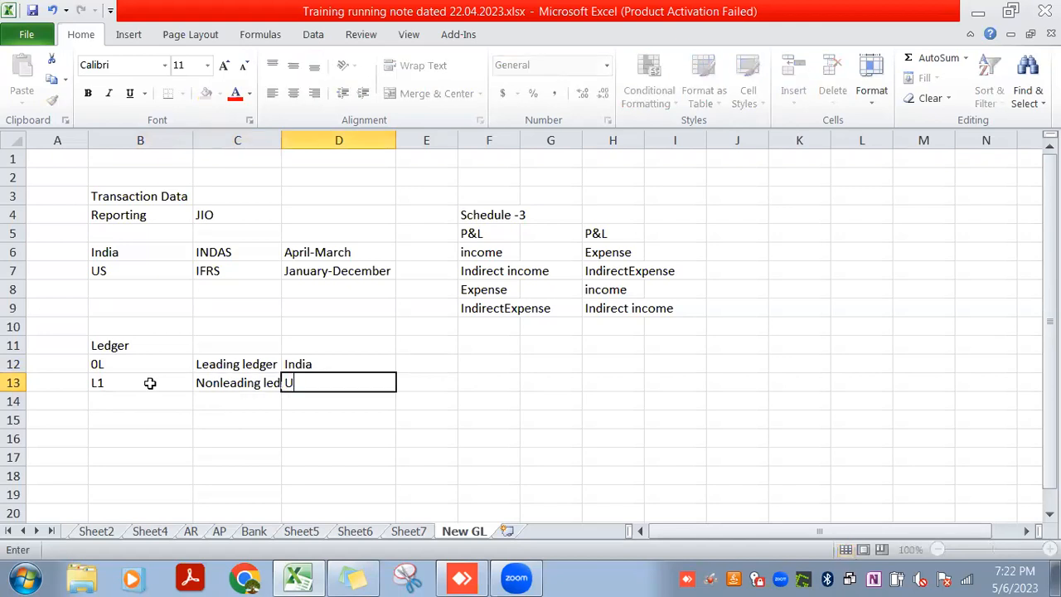
{"action": "type", "text": "SGAAP"}
{"action": "key", "text": "Return"}
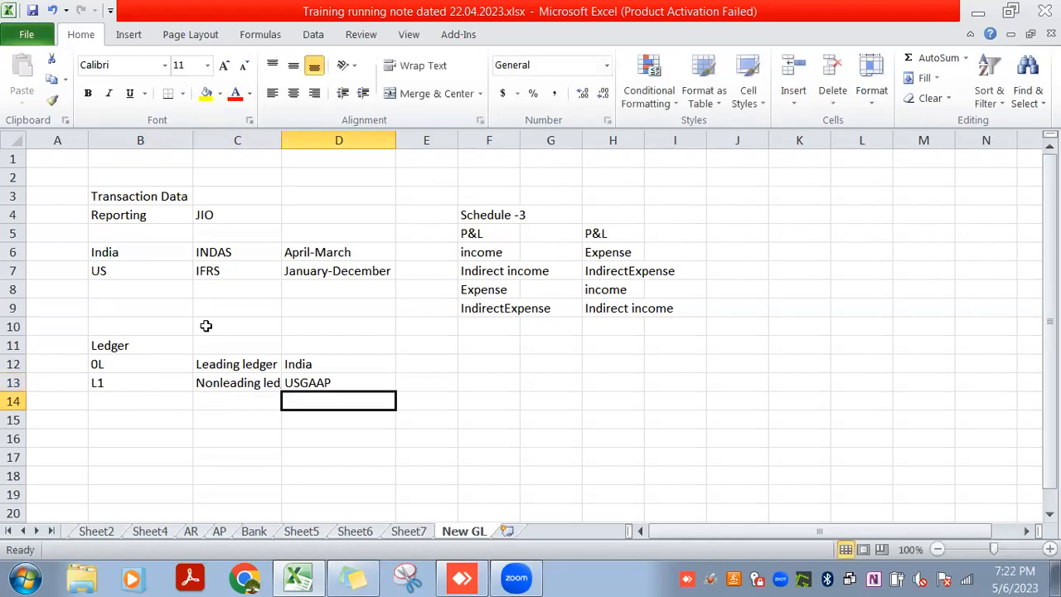
{"action": "double_click", "coordinate": [281, 141]}
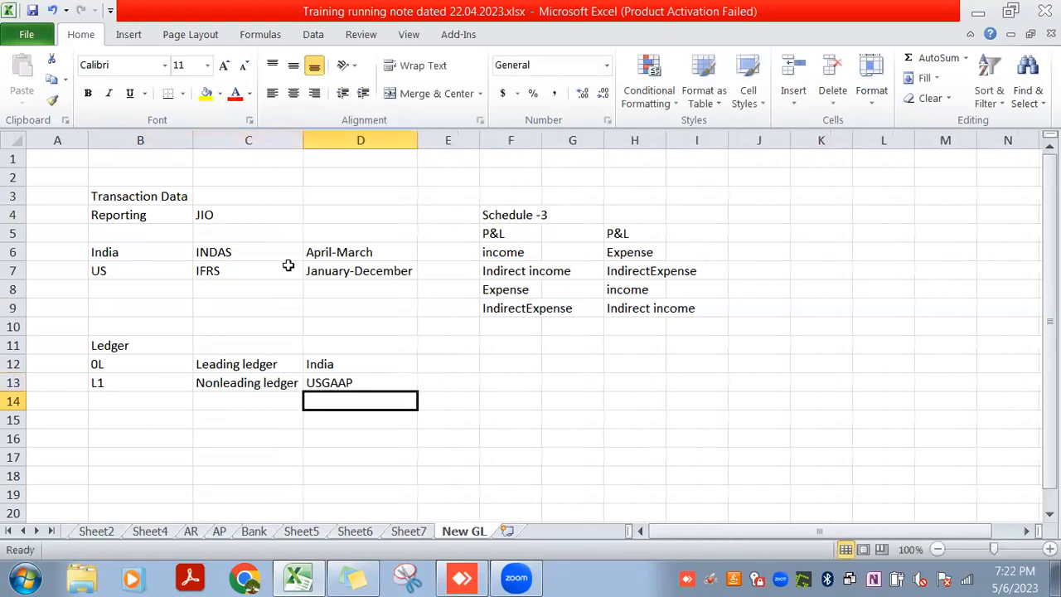
Add a third ledger in row 14 with the code "L2", the description "Nonleading ledger" and the standard "IFRS"
{"action": "left_click", "coordinate": [145, 402]}
{"action": "type", "text": "L2"}
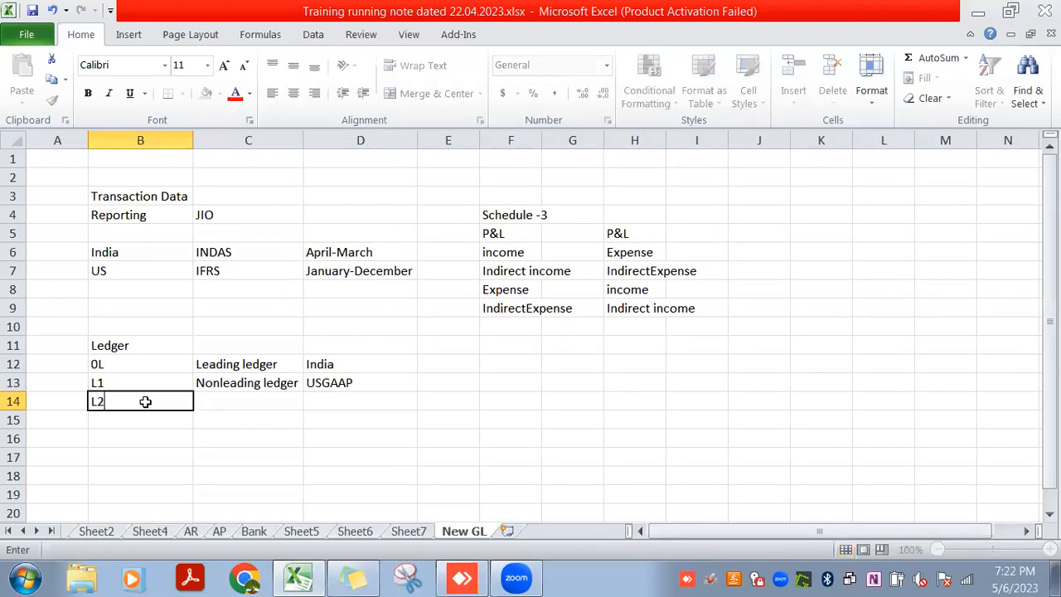
{"action": "key", "text": "Return"}
{"action": "key", "text": "Up"}
{"action": "key", "text": "Right"}
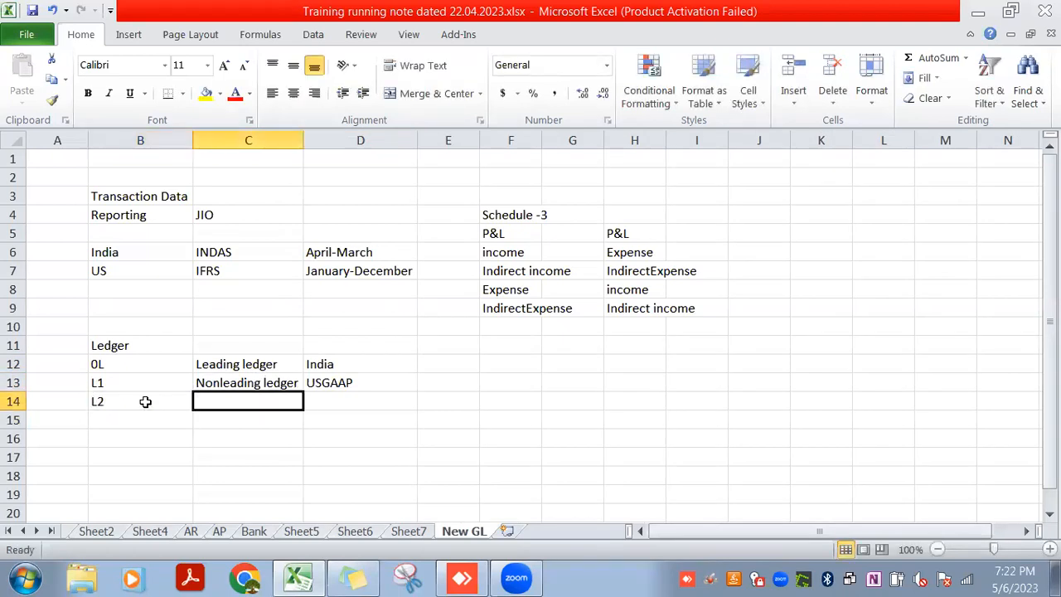
{"action": "type", "text": "Non"}
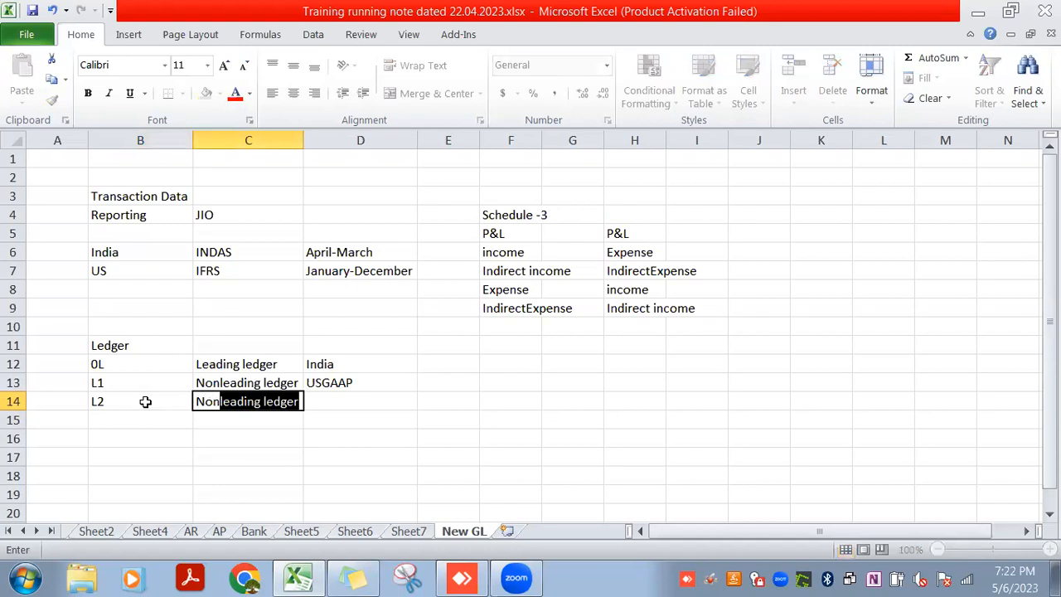
{"action": "key", "text": "Tab"}
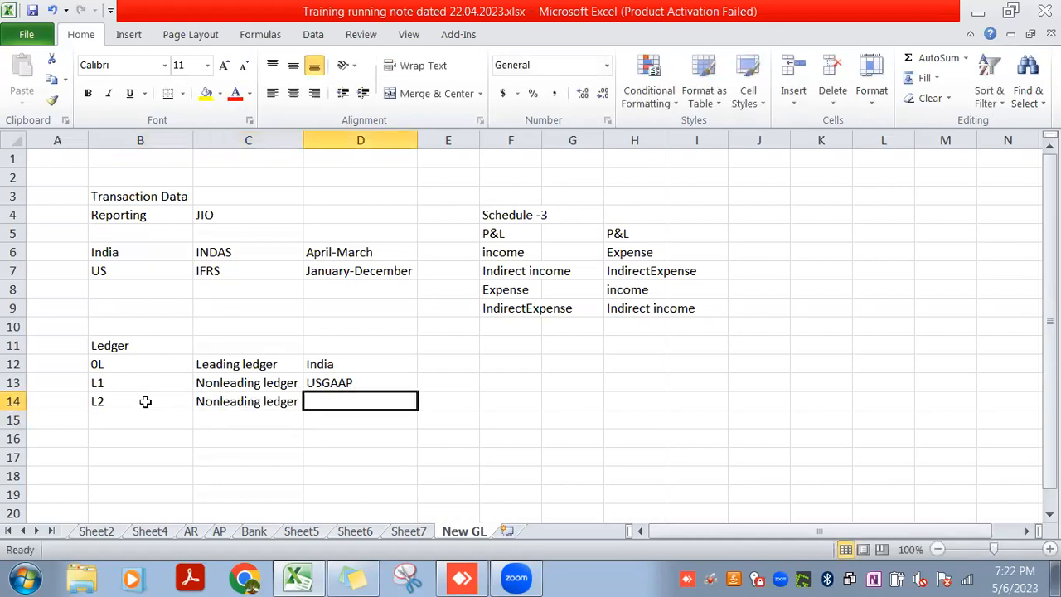
{"action": "type", "text": "IF"}
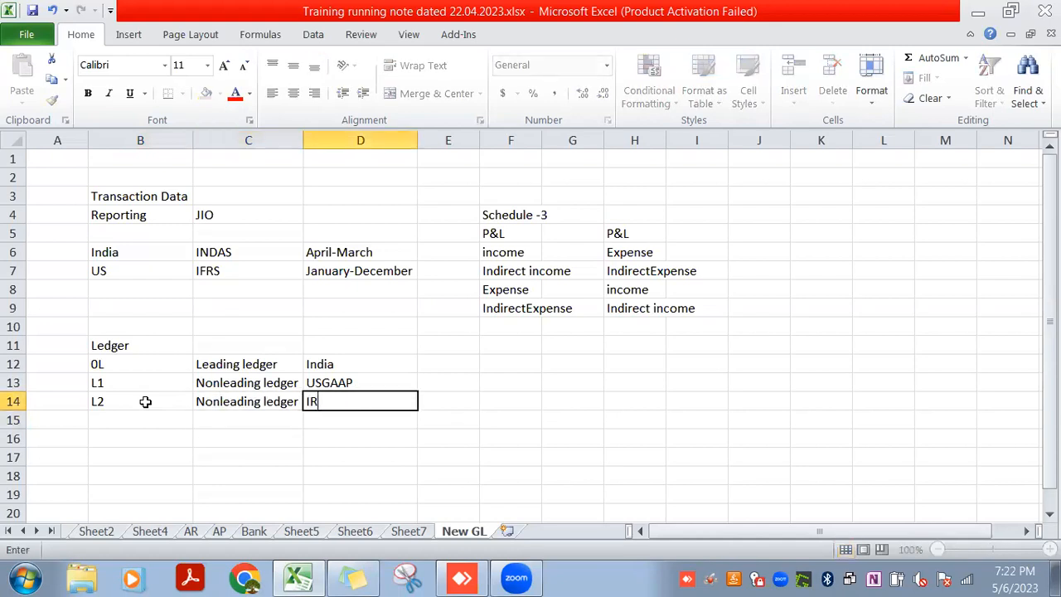
{"action": "type", "text": "RS"}
{"action": "key", "text": "Return"}
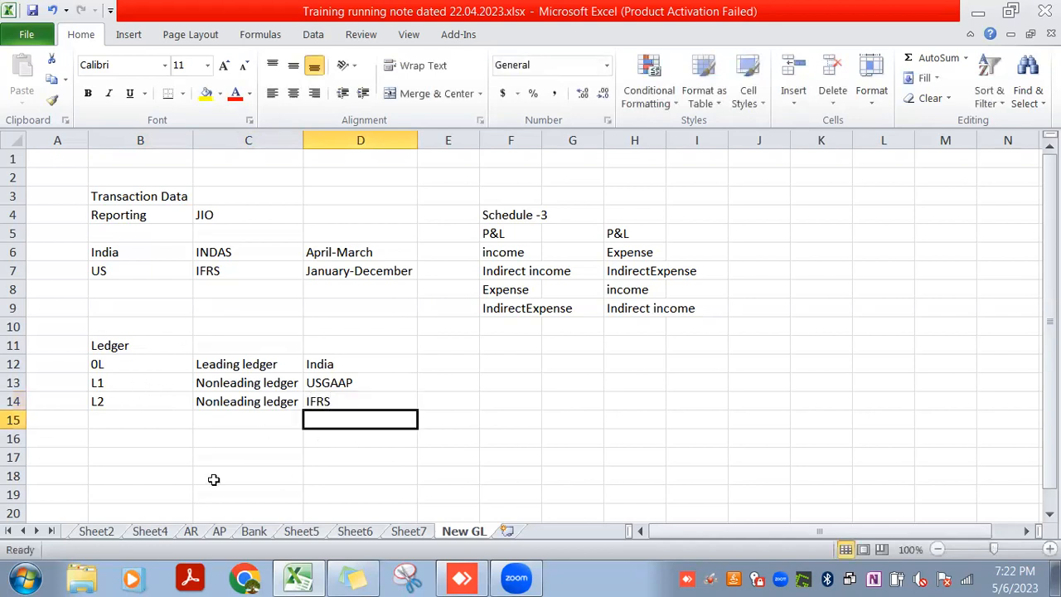
Examine ledger rows 12 to 14 to compare the leading ledger with the two nonleading ledgers
{"action": "left_click", "coordinate": [105, 365]}
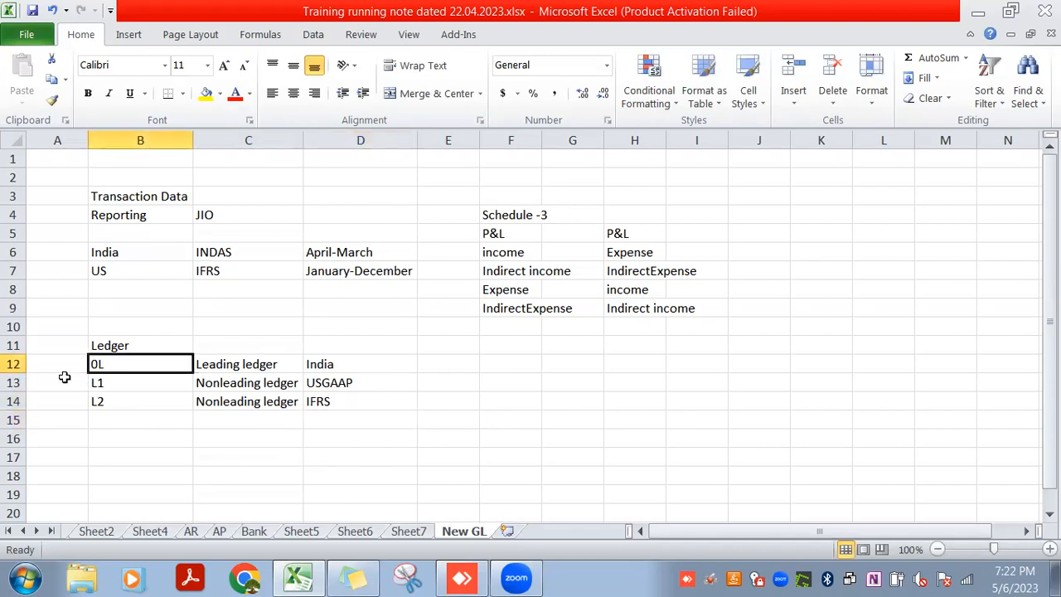
{"action": "left_click", "coordinate": [16, 364]}
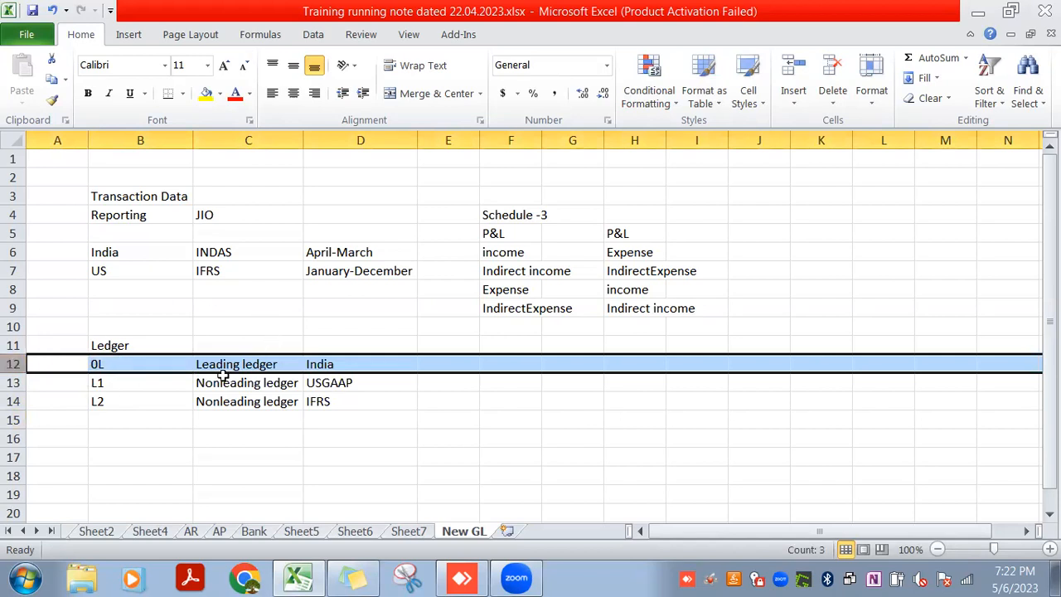
{"action": "left_click_drag", "start_coordinate": [215, 372], "coordinate": [217, 398]}
{"action": "left_click", "coordinate": [231, 324]}
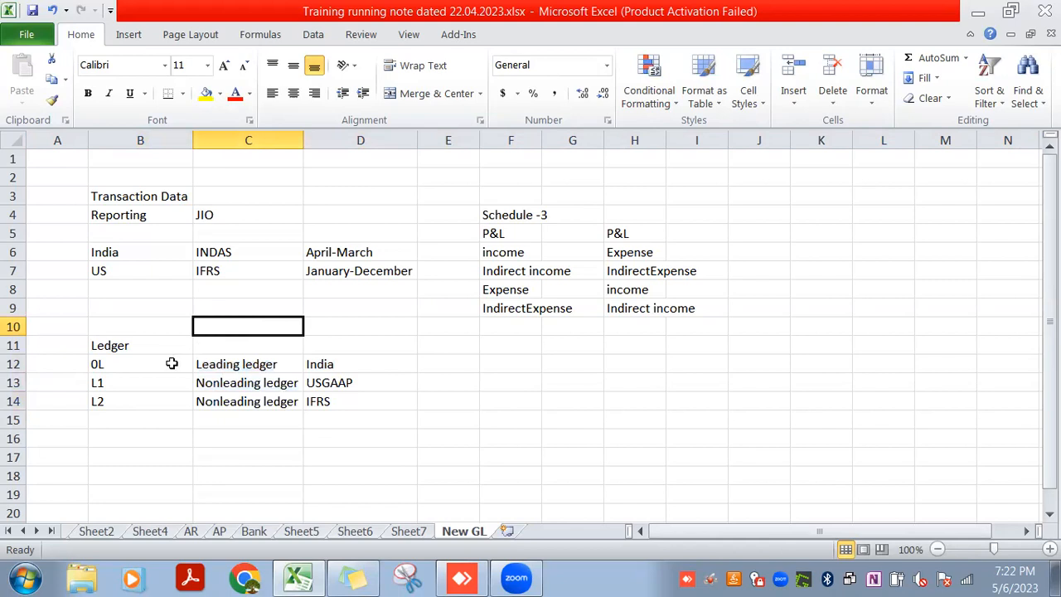
{"action": "left_click_drag", "start_coordinate": [154, 367], "coordinate": [161, 400]}
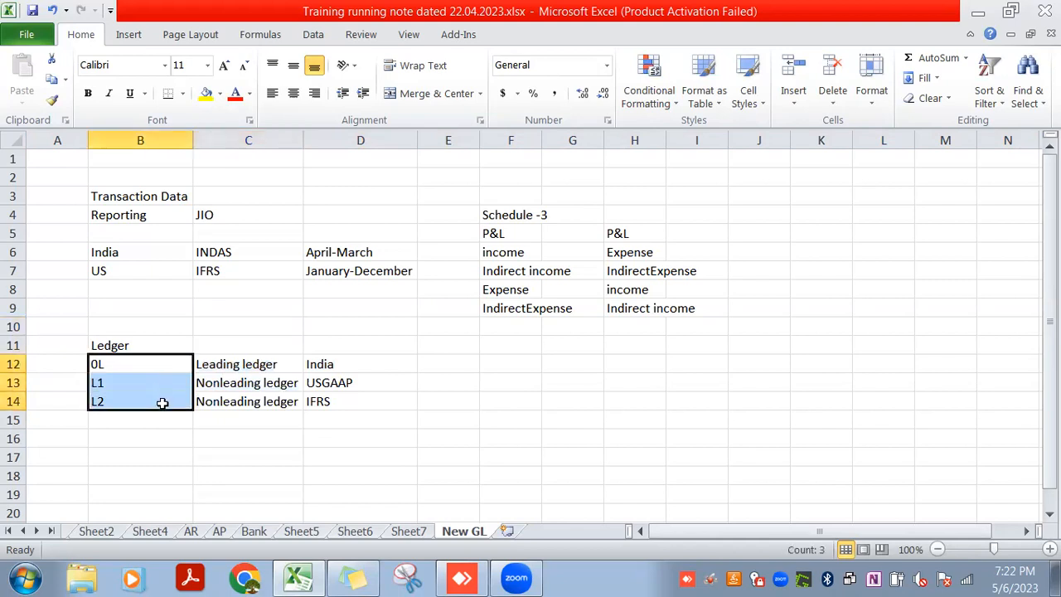
{"action": "left_click", "coordinate": [134, 361]}
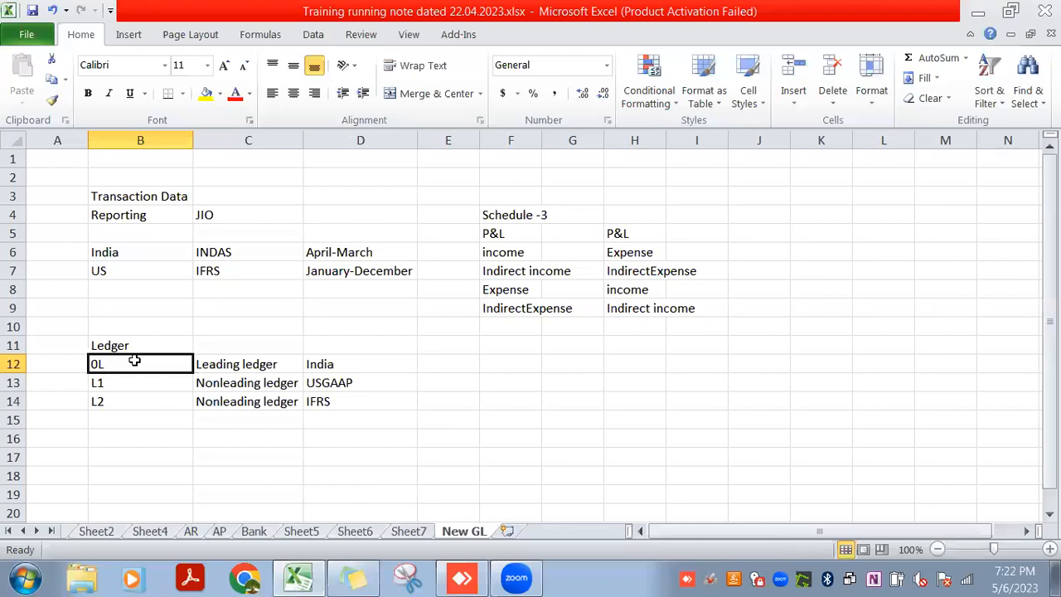
{"action": "left_click", "coordinate": [136, 386]}
{"action": "left_click", "coordinate": [139, 398]}
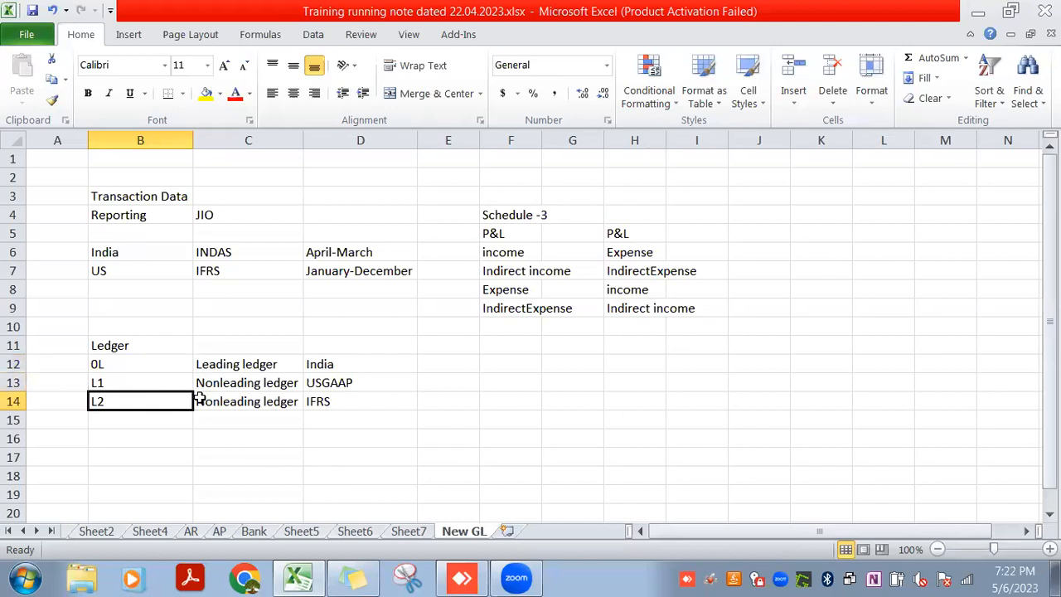
{"action": "left_click", "coordinate": [123, 382]}
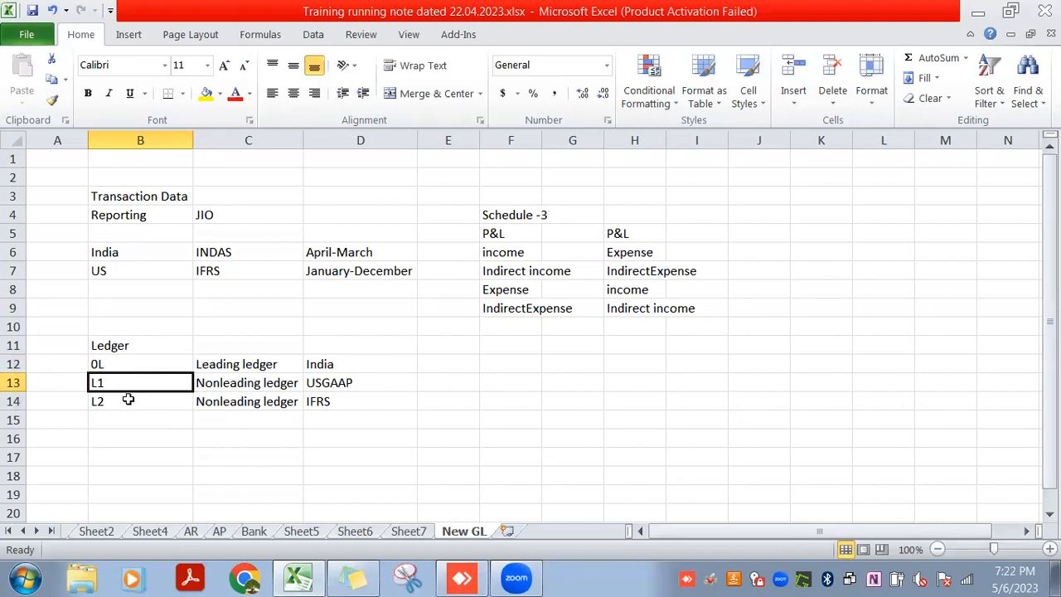
{"action": "left_click", "coordinate": [129, 400]}
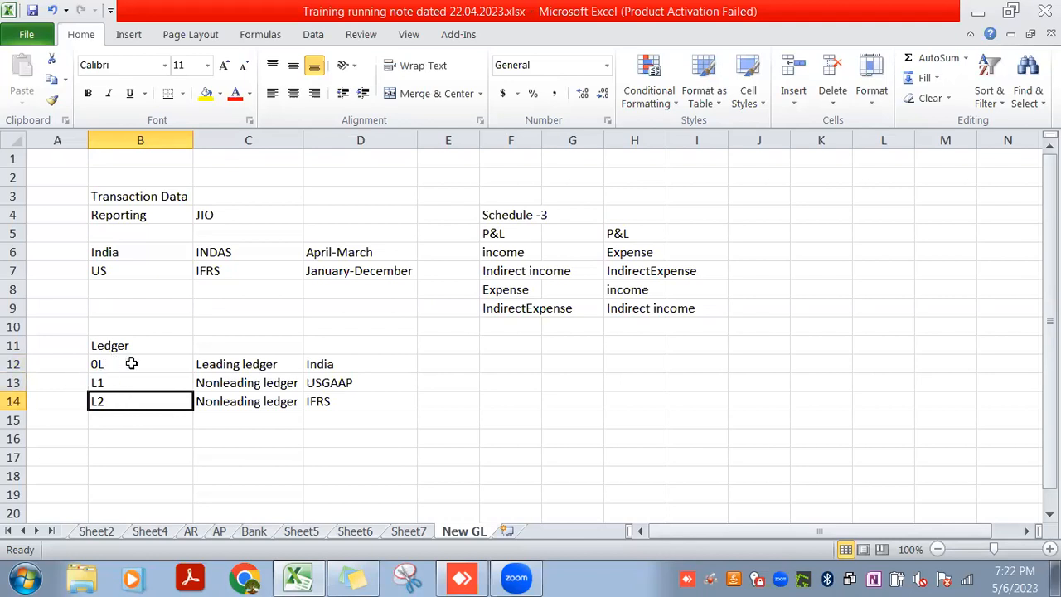
Enter "Nil" in F12 and "Post to all ledger" in F13, and widen column F to fit its contents
{"action": "left_click", "coordinate": [522, 365]}
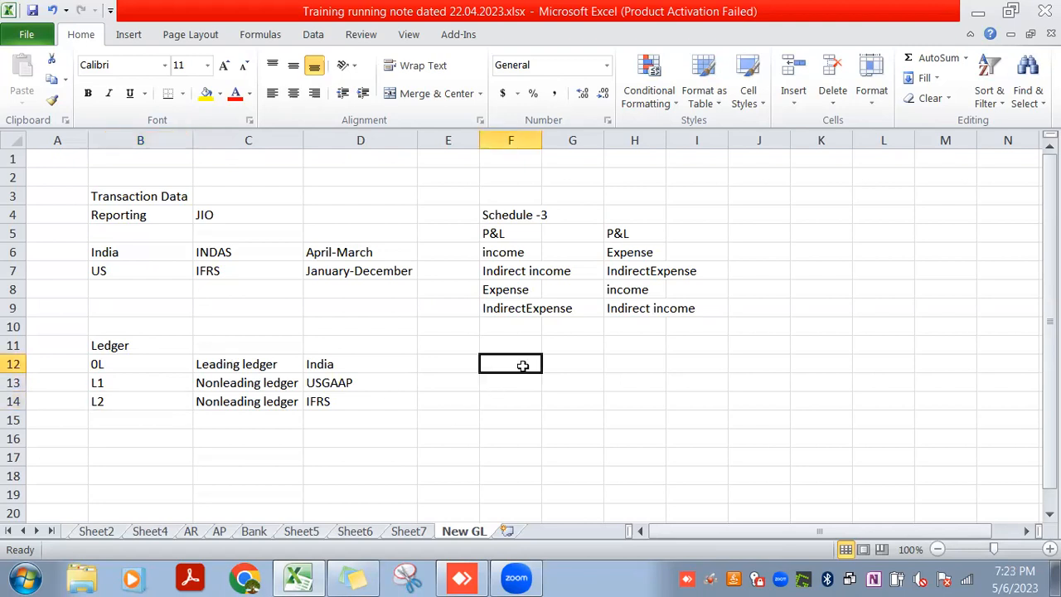
{"action": "type", "text": "Nil"}
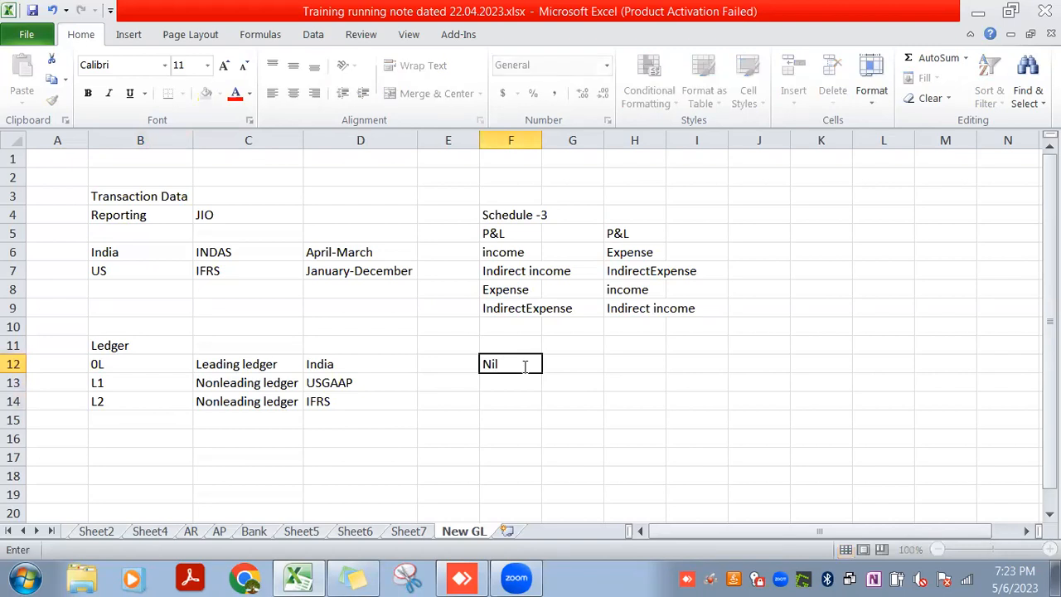
{"action": "key", "text": "Return"}
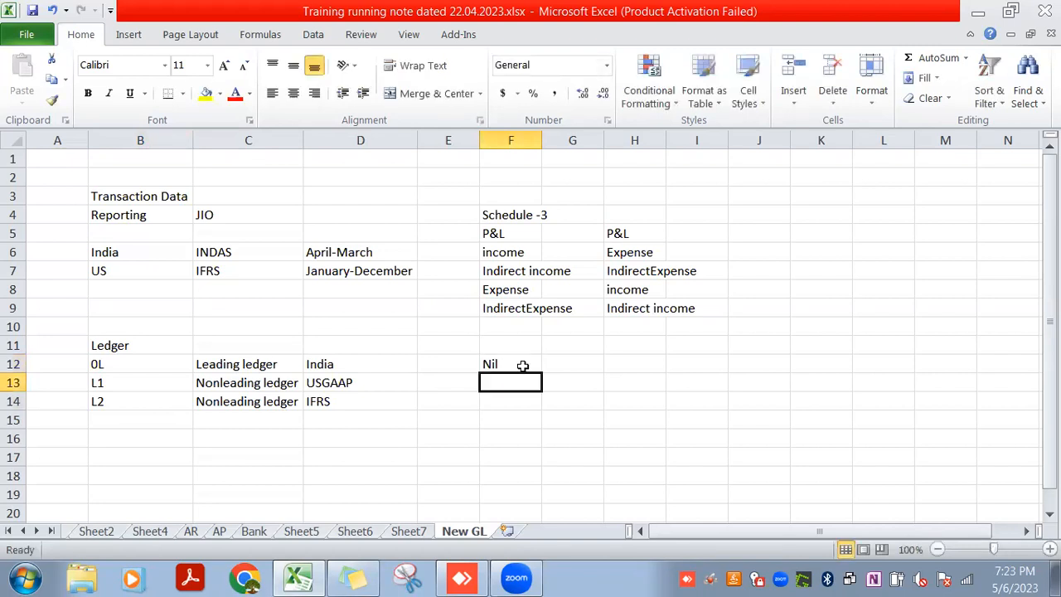
{"action": "type", "text": "Post to "}
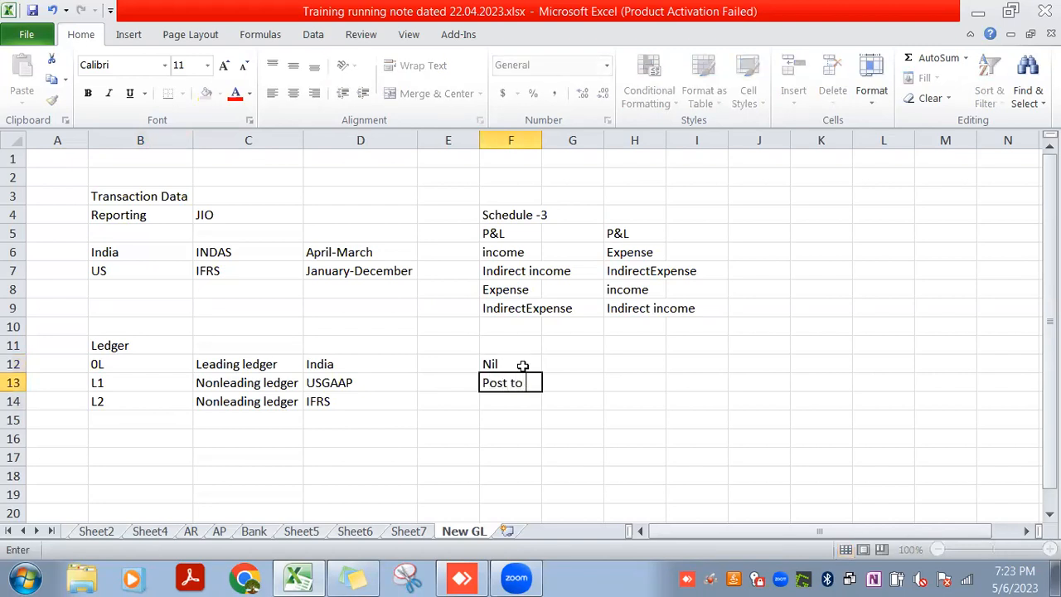
{"action": "type", "text": "all ledger"}
{"action": "key", "text": "Return"}
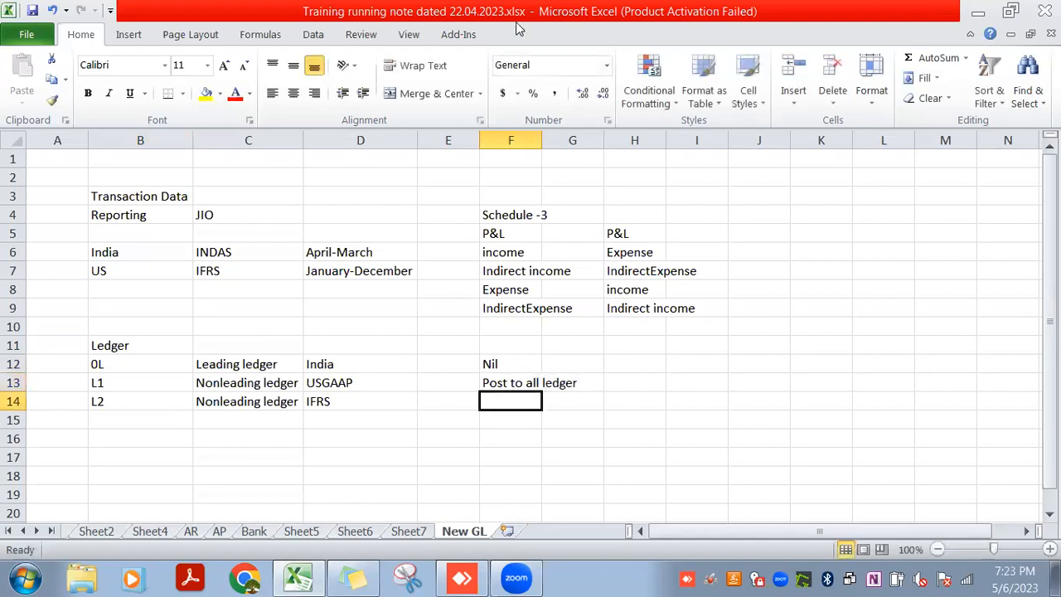
{"action": "double_click", "coordinate": [541, 141]}
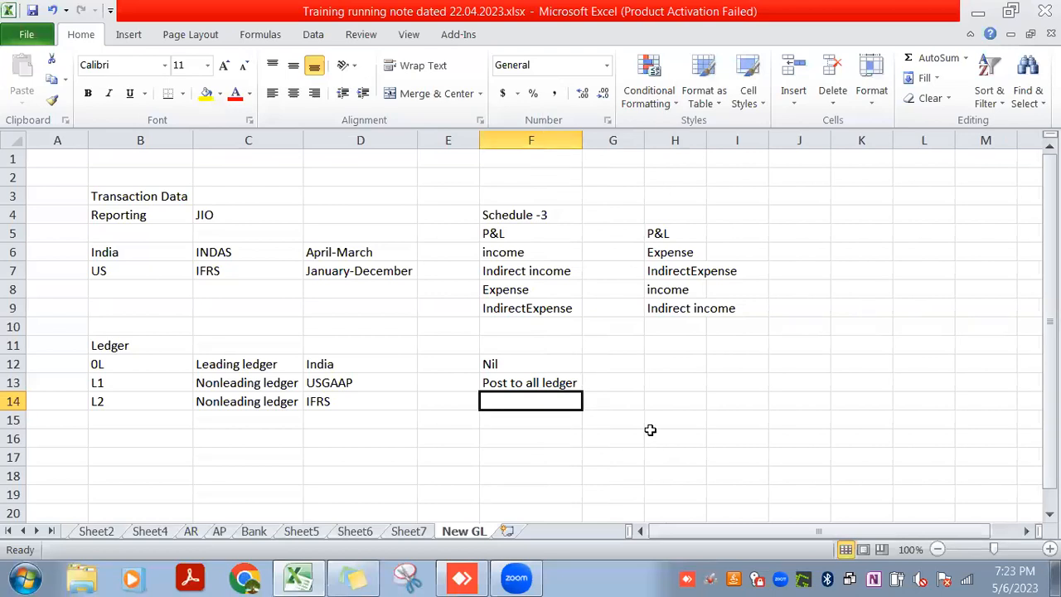
Enter the ledger code "0L" in G12 and the posting note "System will post to all" in G13
{"action": "left_click", "coordinate": [631, 375]}
{"action": "left_click", "coordinate": [632, 362]}
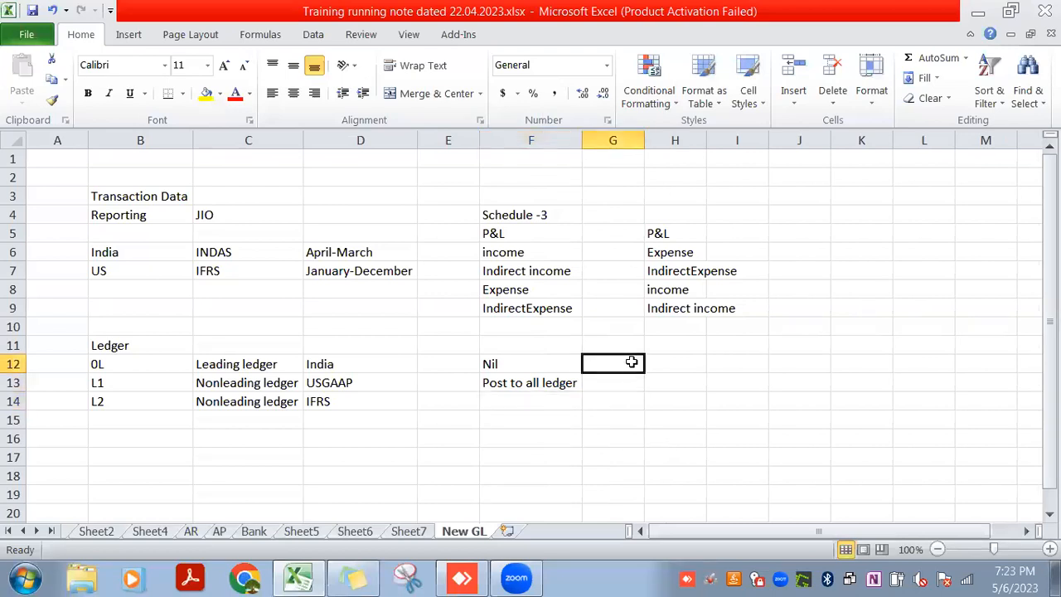
{"action": "type", "text": "0l"}
{"action": "key", "text": "BackSpace"}
{"action": "type", "text": "L"}
{"action": "key", "text": "Return"}
{"action": "type", "text": "System "}
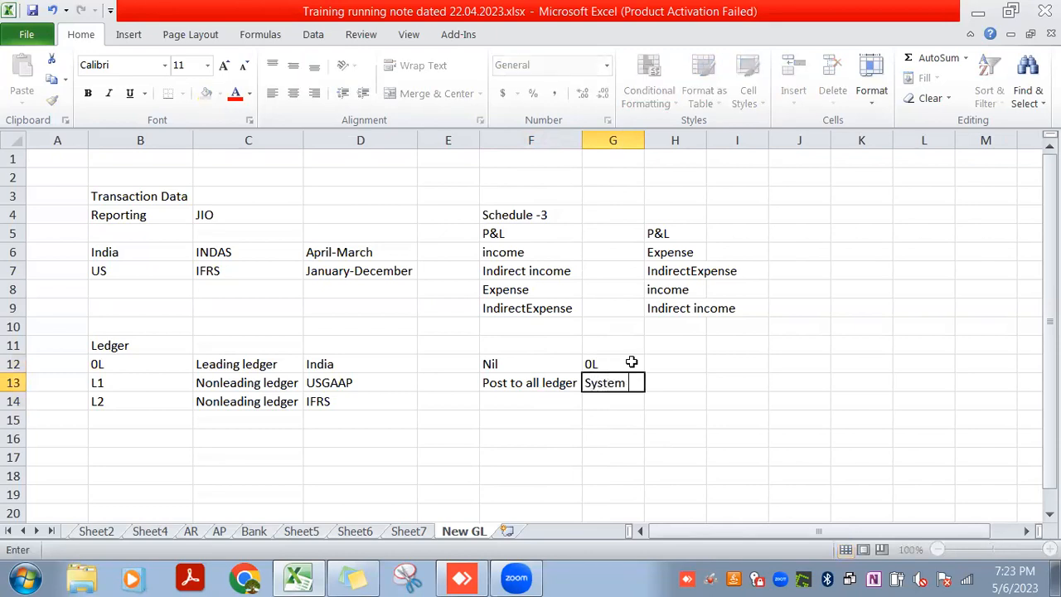
{"action": "type", "text": "will post to all"}
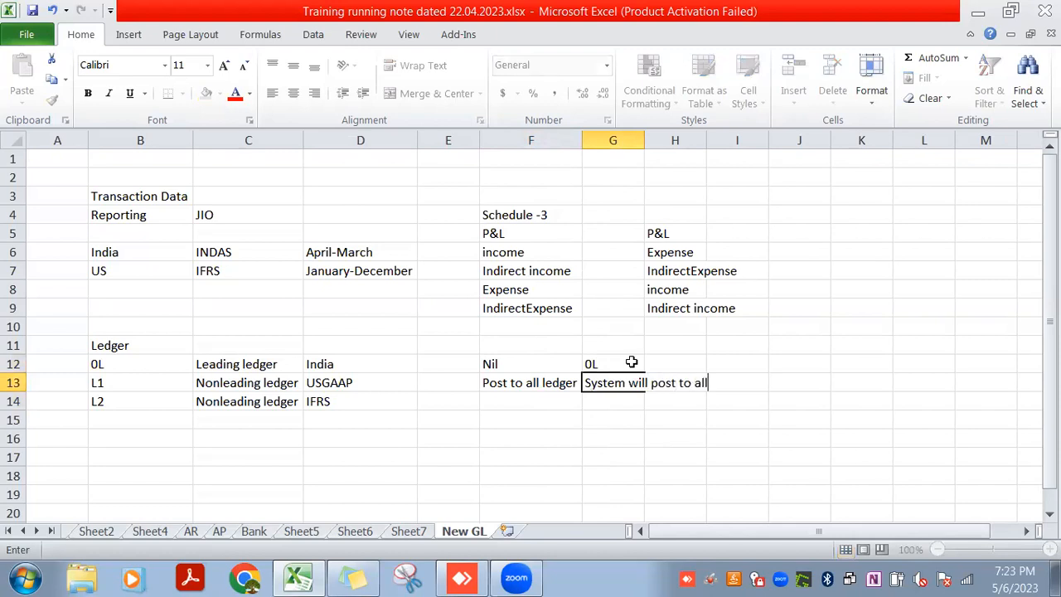
{"action": "key", "text": "Return"}
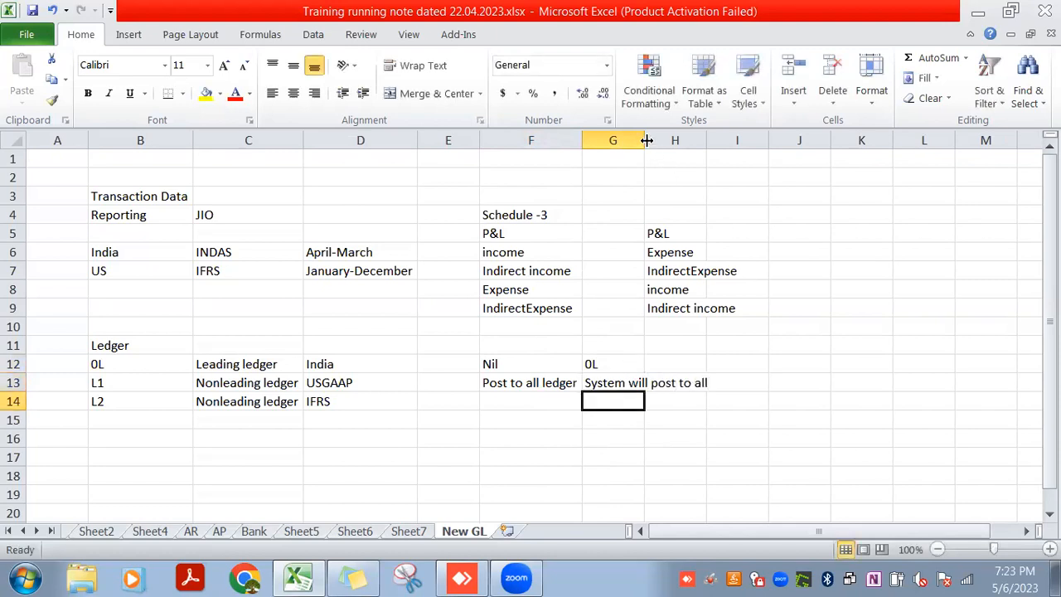
Enter "L1/L2" in cells I12 and I13 beside the ledger posting notes
{"action": "double_click", "coordinate": [734, 363]}
{"action": "type", "text": "L1"}
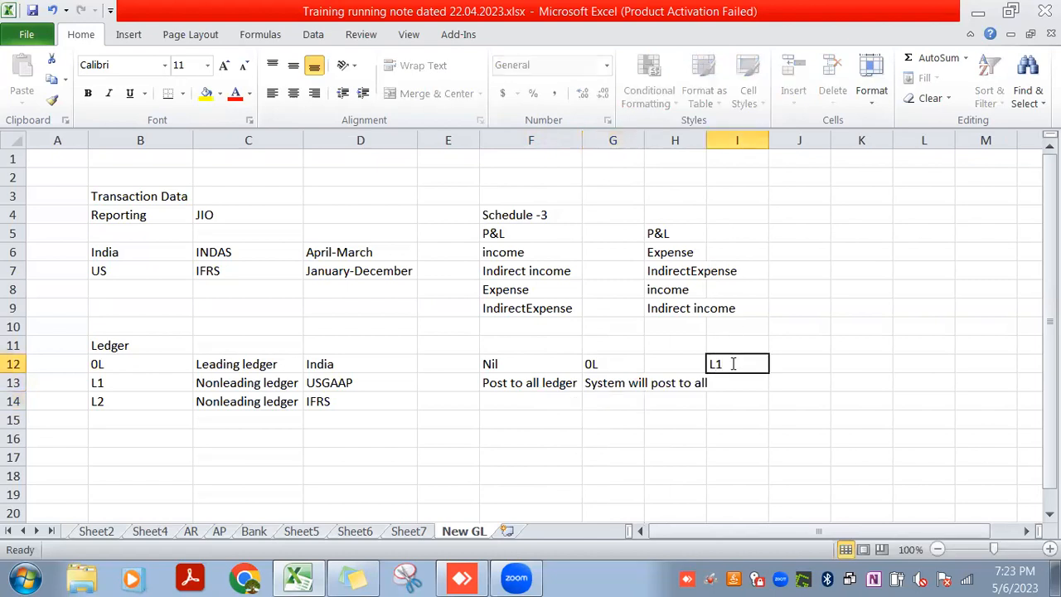
{"action": "type", "text": "/L2"}
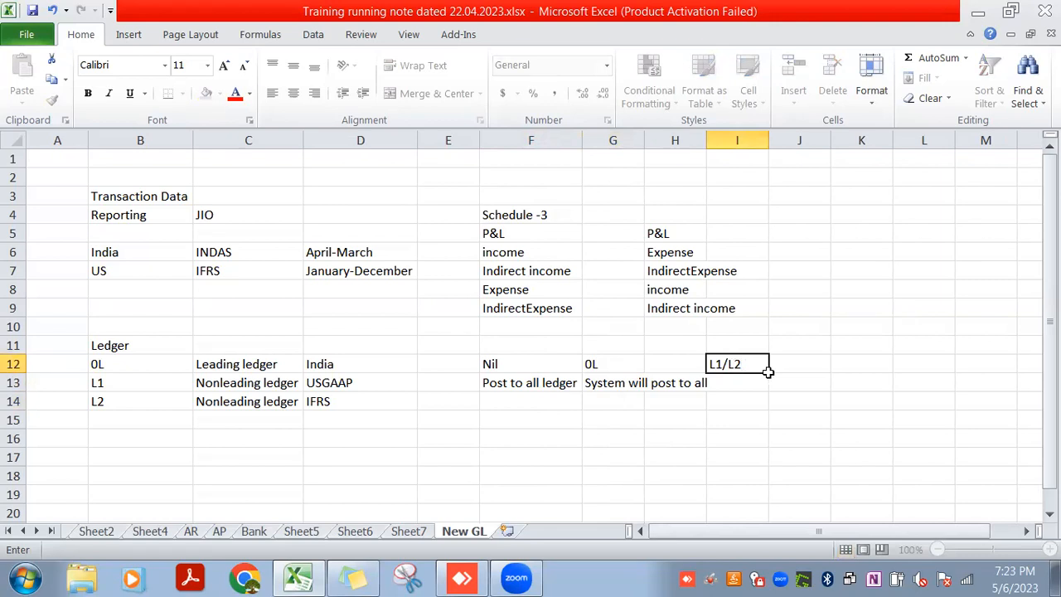
{"action": "left_click", "coordinate": [741, 382]}
{"action": "type", "text": "L1/L2"}
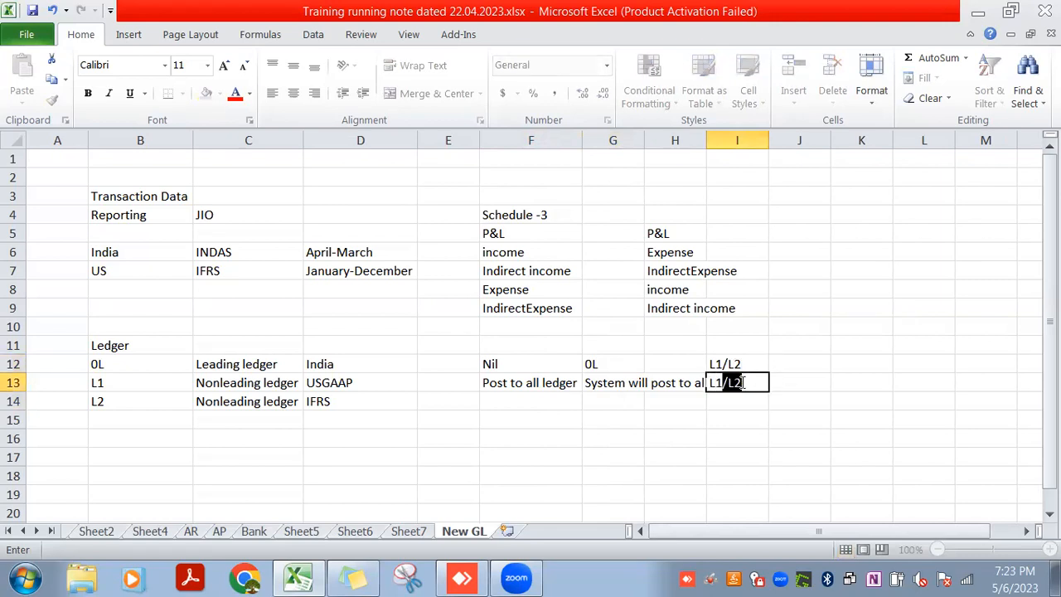
{"action": "key", "text": "Return"}
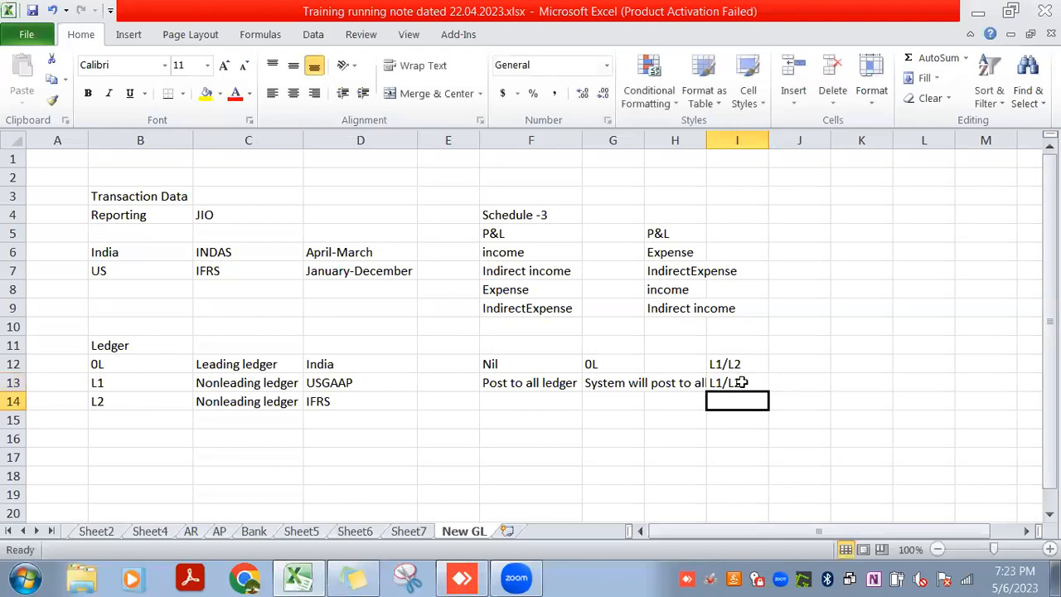
Widen columns H and G to fit their contents
{"action": "double_click", "coordinate": [711, 141]}
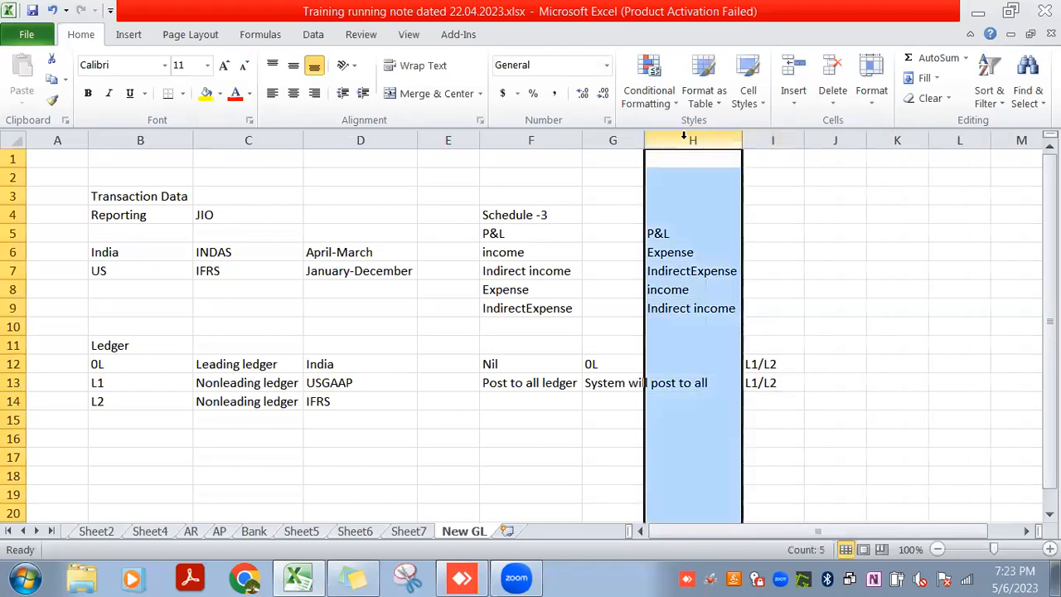
{"action": "double_click", "coordinate": [643, 141]}
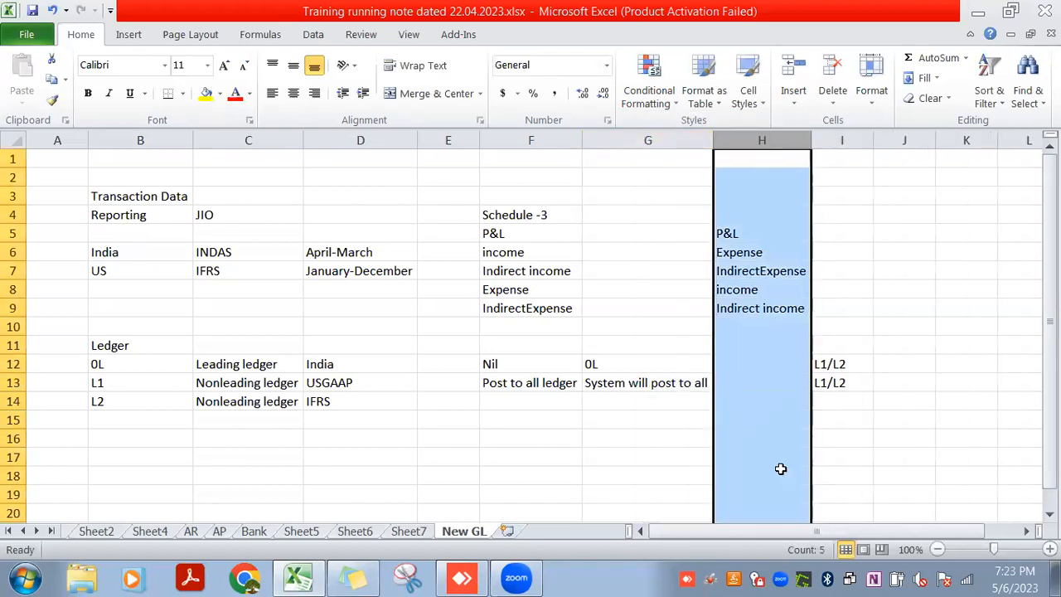
{"action": "left_click", "coordinate": [692, 448]}
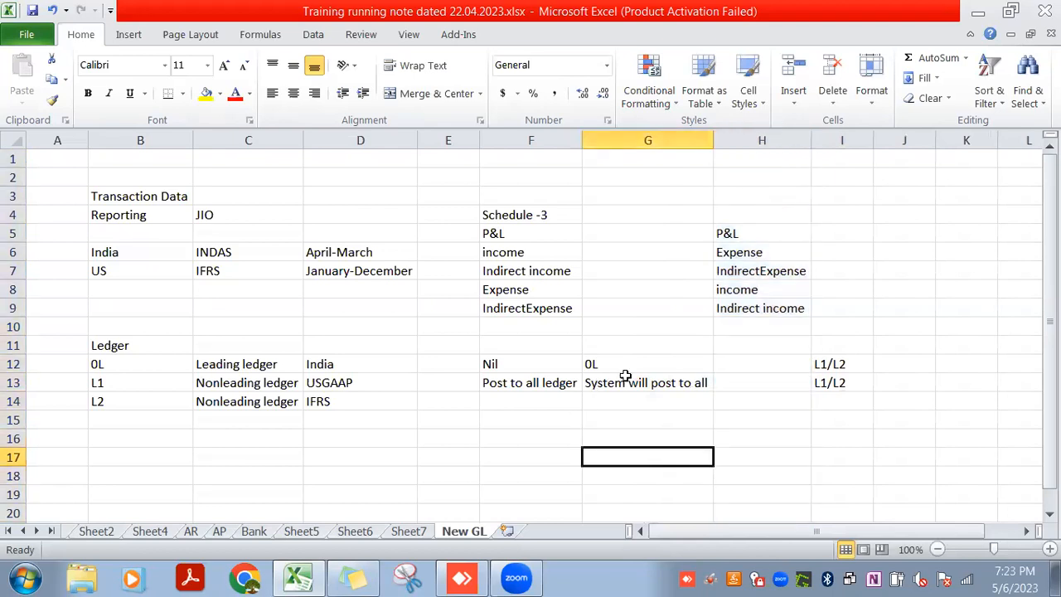
{"action": "left_click", "coordinate": [98, 362]}
{"action": "left_click", "coordinate": [101, 384]}
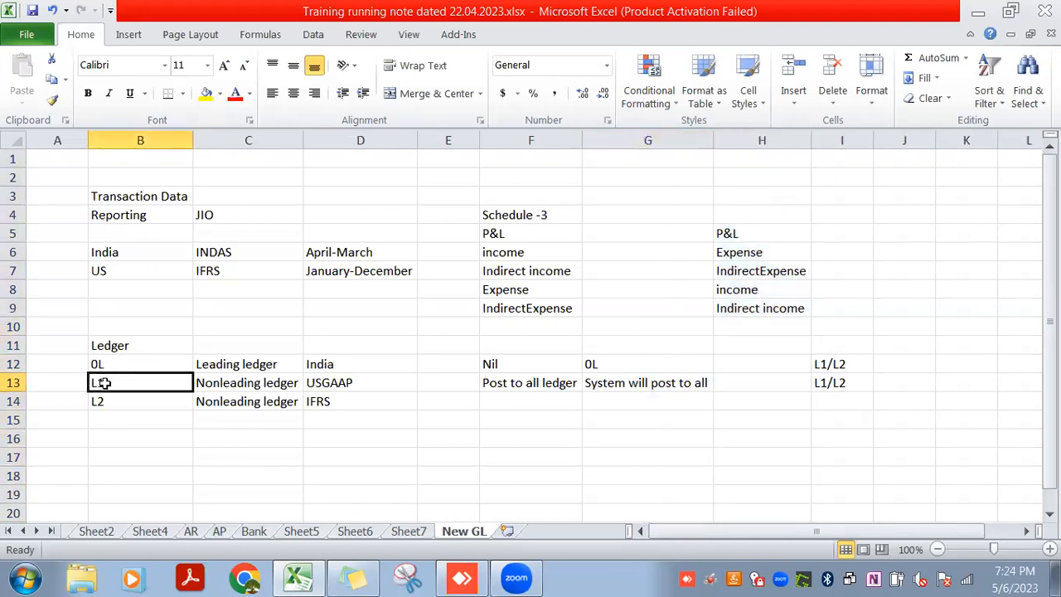
{"action": "key", "text": "Down"}
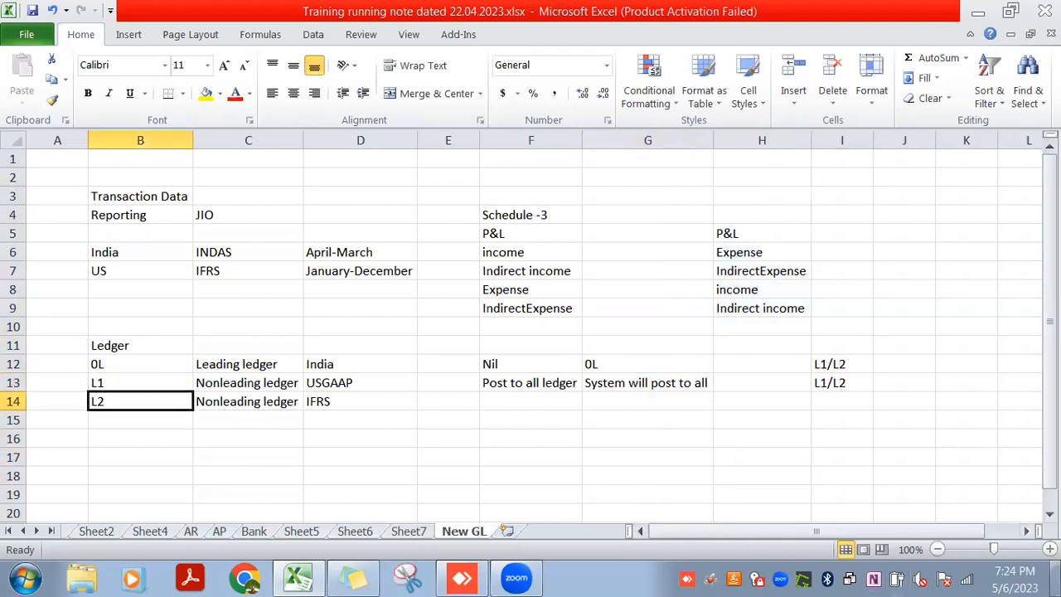
Show the desktop, start SAP Logon and open the system connection's logon screen
{"action": "left_click", "coordinate": [1056, 578]}
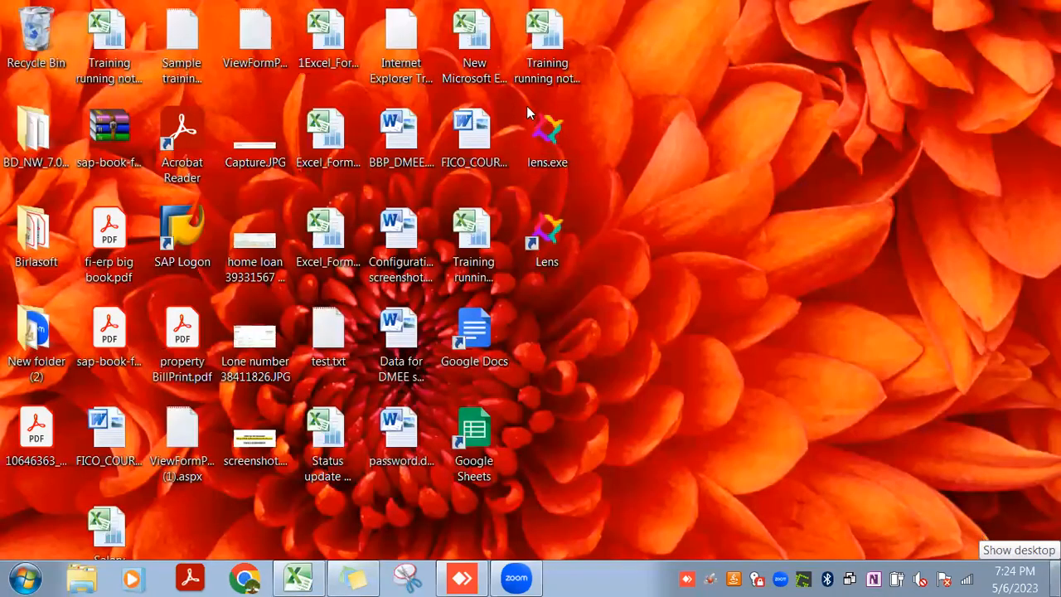
{"action": "left_click", "coordinate": [208, 224]}
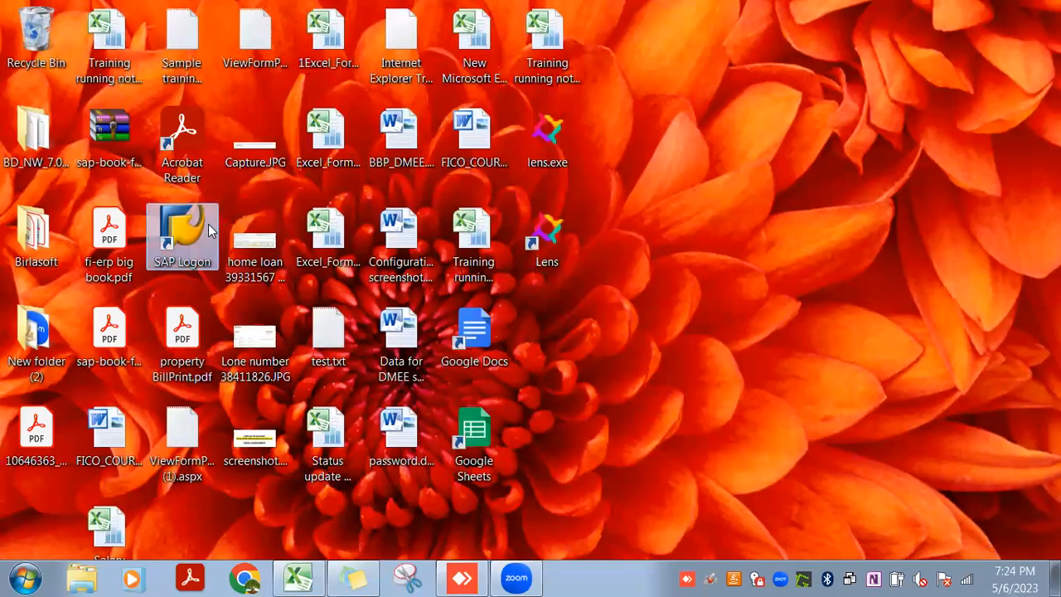
{"action": "double_click", "coordinate": [208, 224]}
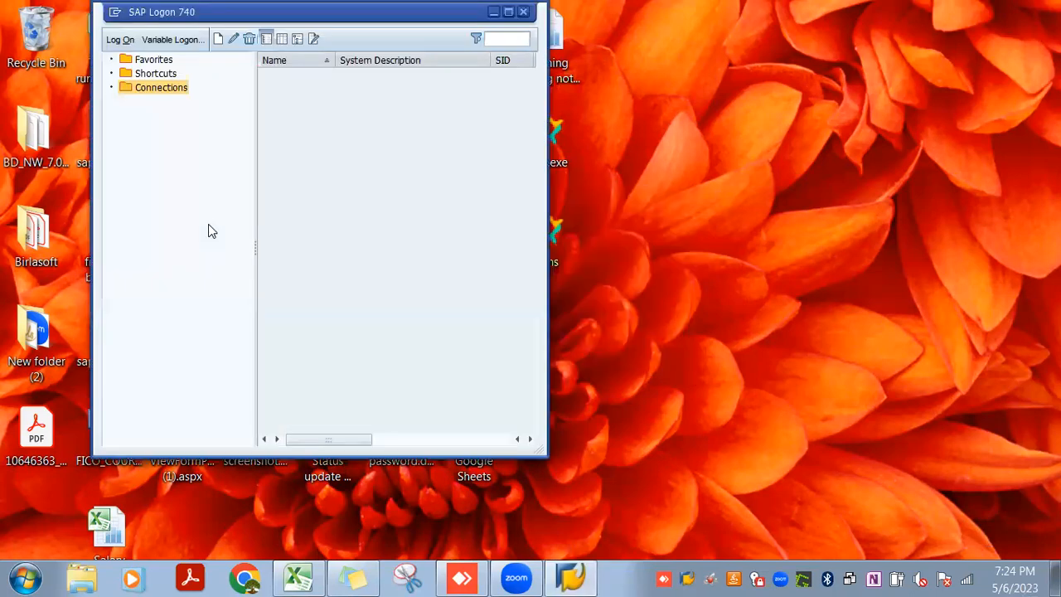
{"action": "double_click", "coordinate": [391, 74]}
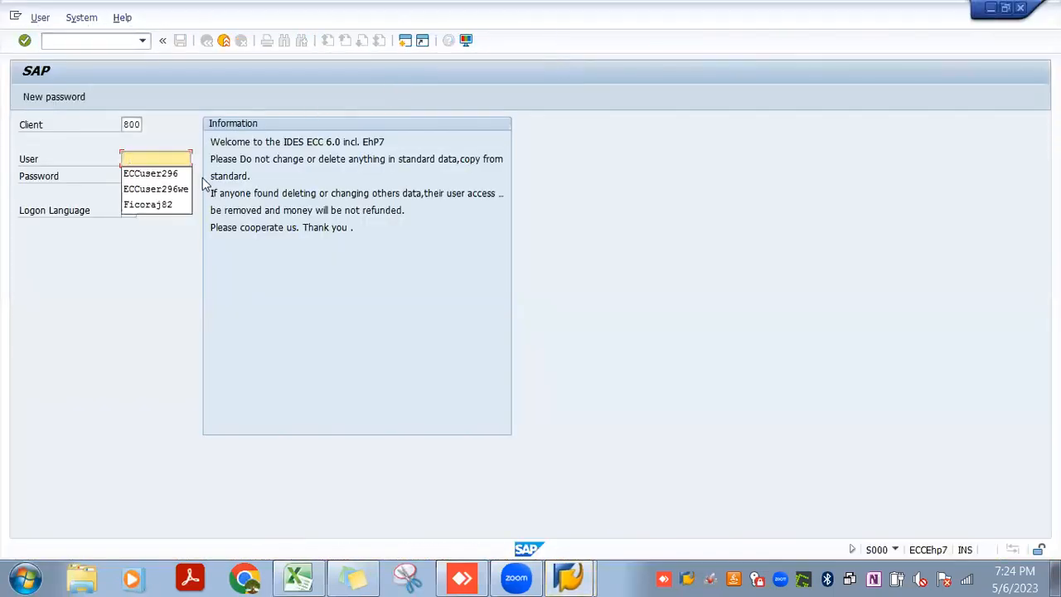
Log on to client 800 with the saved user name and the account password
{"action": "left_click", "coordinate": [166, 173]}
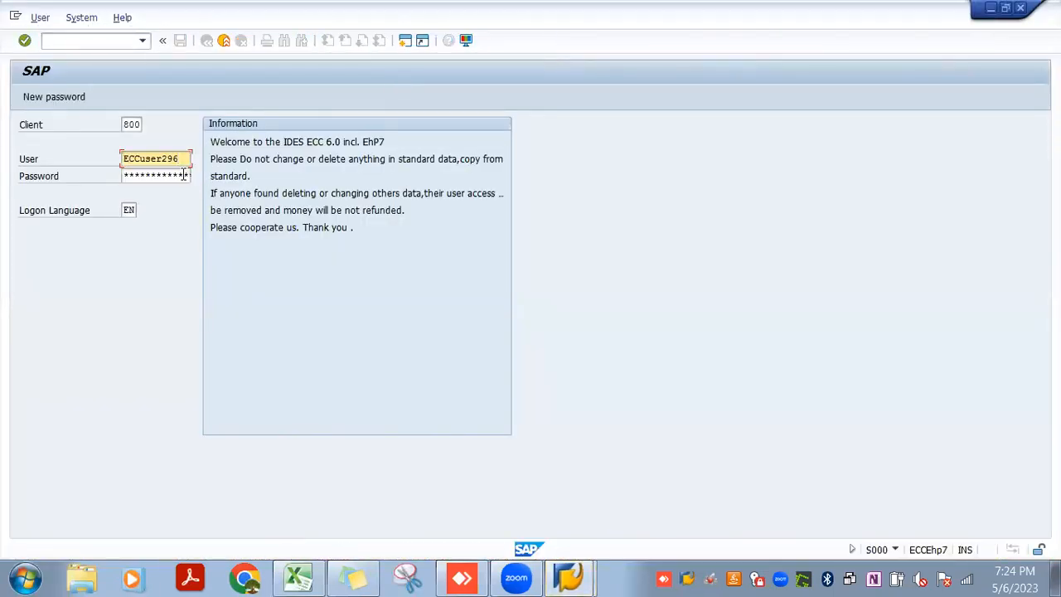
{"action": "left_click", "coordinate": [179, 176]}
{"action": "type", "text": "********"}
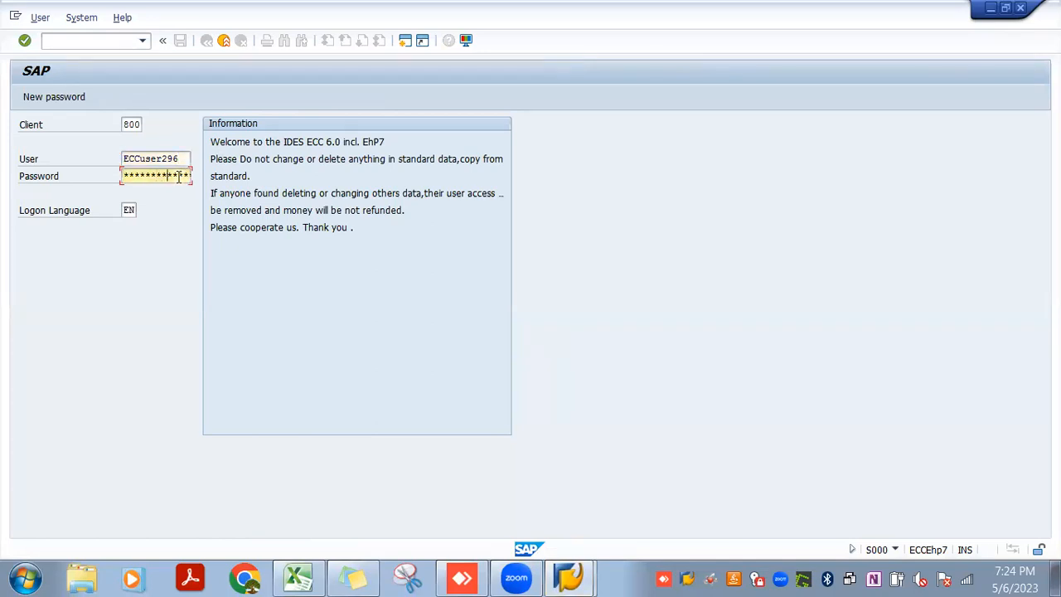
{"action": "key", "text": "Return"}
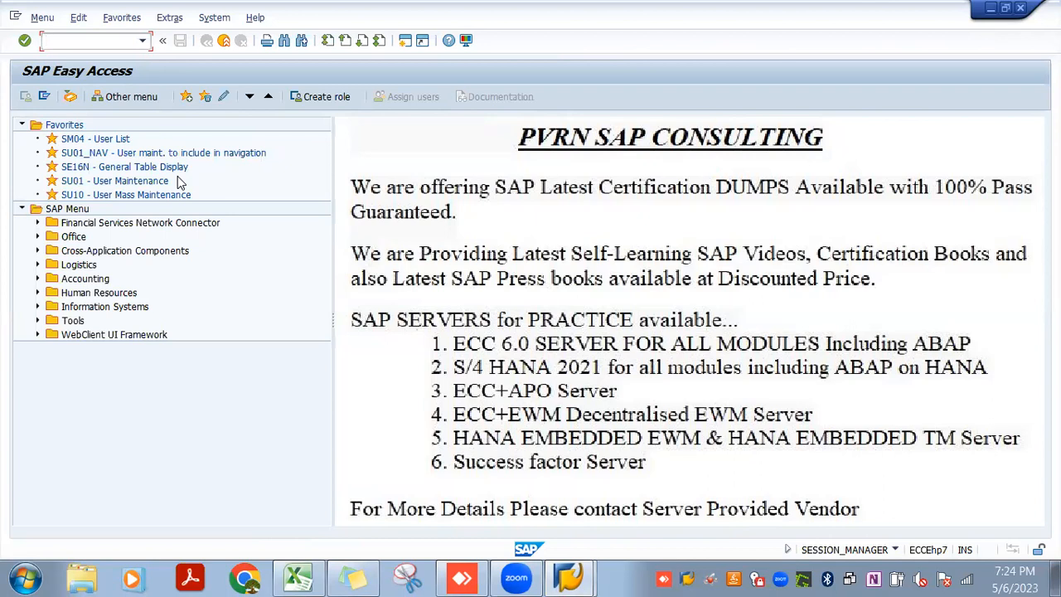
Switch back to the Excel training notes and enter the heading "Parallel Ledger" in B18
{"action": "key", "text": "alt+Tab"}
{"action": "key", "text": "alt+Tab"}
{"action": "left_click", "coordinate": [308, 567]}
{"action": "left_click", "coordinate": [175, 476]}
{"action": "type", "text": "Pr"}
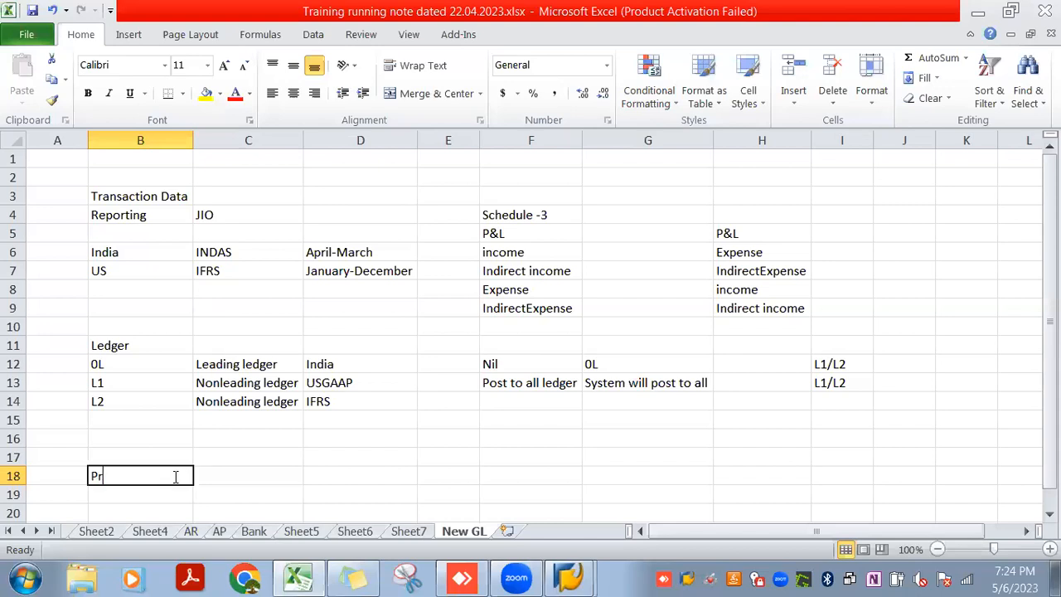
{"action": "type", "text": "allel Ledger"}
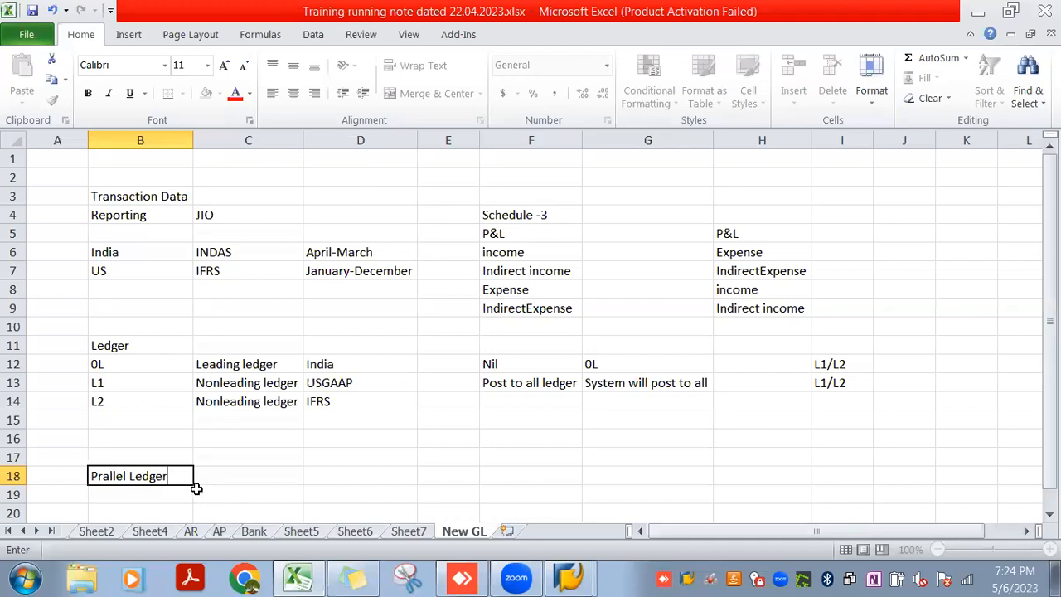
{"action": "left_click", "coordinate": [214, 477]}
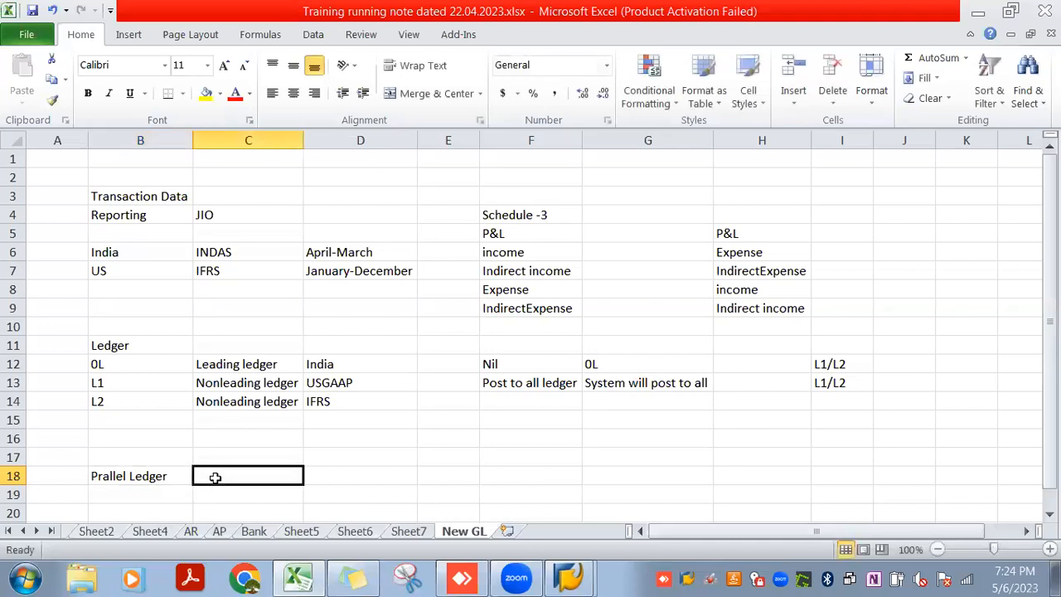
{"action": "left_click", "coordinate": [107, 475]}
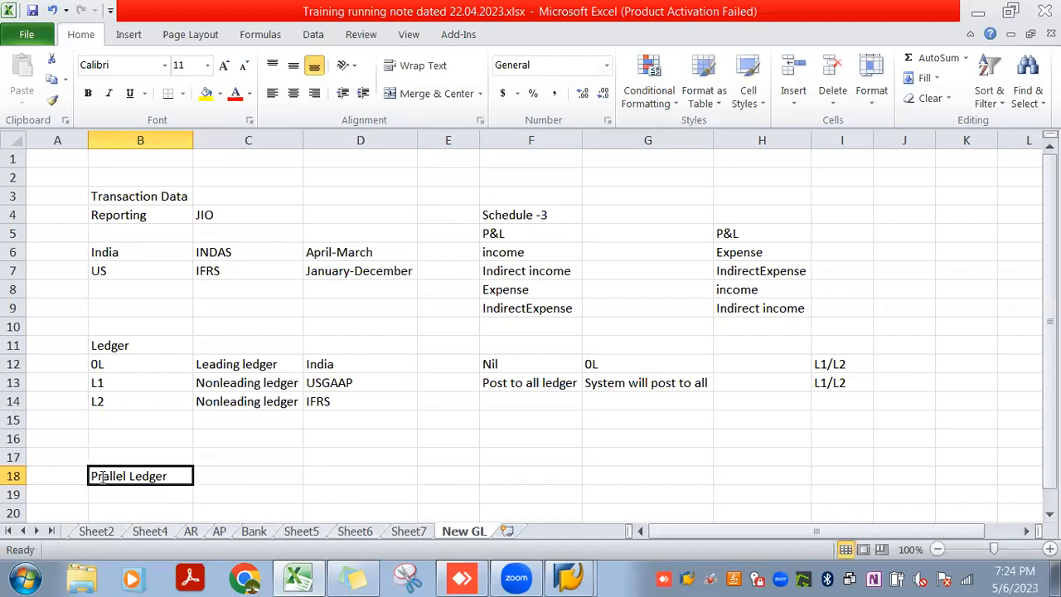
{"action": "double_click", "coordinate": [102, 476]}
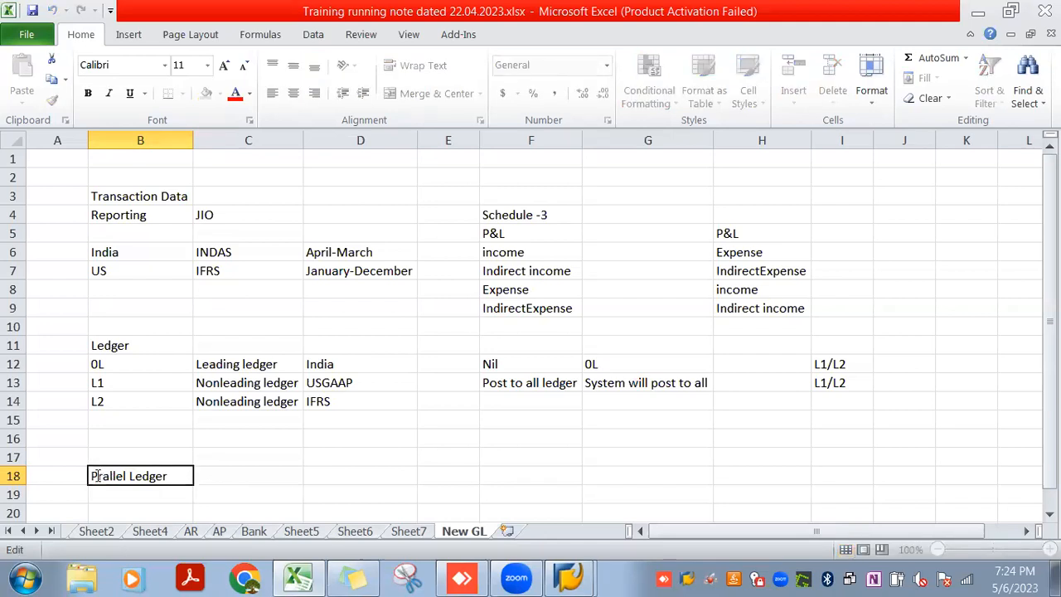
{"action": "type", "text": "a"}
{"action": "left_click", "coordinate": [238, 469]}
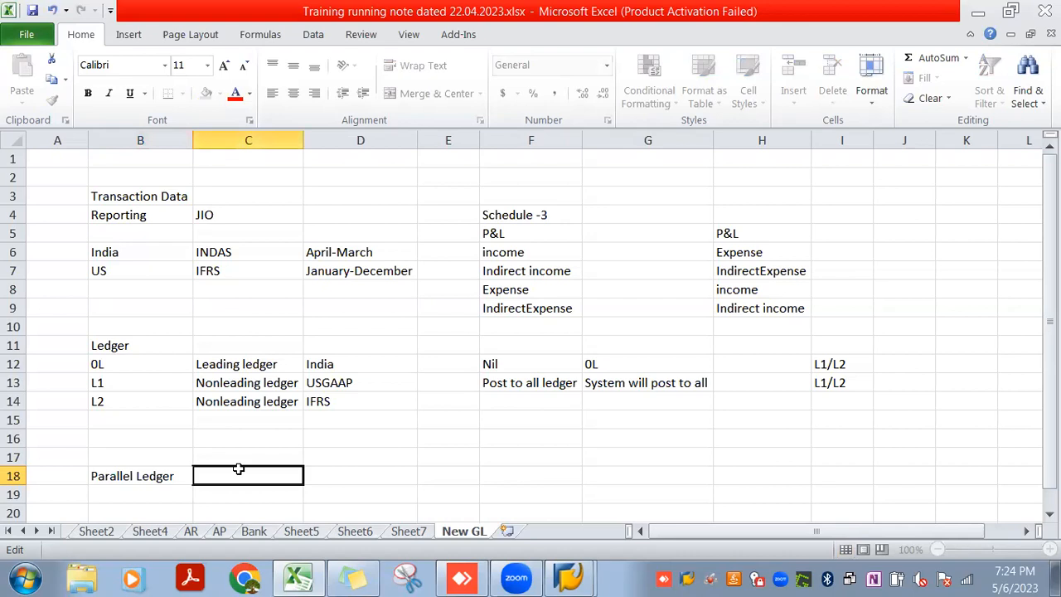
Enter "Parallel Ledger" in C18
{"action": "double_click", "coordinate": [234, 470]}
{"action": "type", "text": "Paralle"}
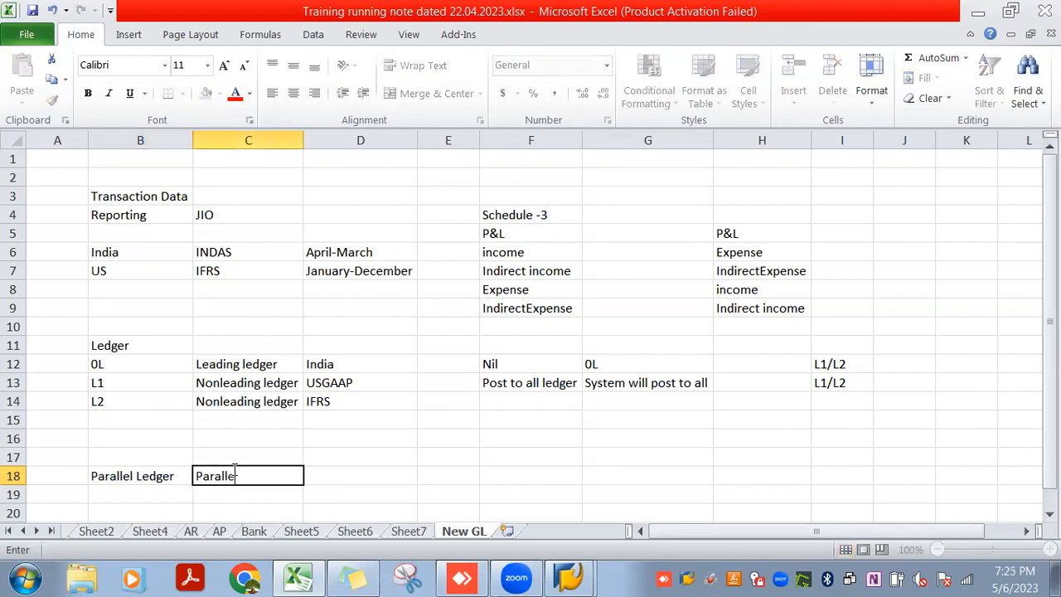
{"action": "type", "text": "l"}
{"action": "type", "text": " A"}
{"action": "key", "text": "BackSpace"}
{"action": "key", "text": "BackSpace"}
{"action": "key", "text": "BackSpace"}
{"action": "type", "text": "l Ledger"}
{"action": "key", "text": "Return"}
Change the text in C18 to "Parallel Accounting" and select the ledger codes in B12:B14
{"action": "left_click", "coordinate": [278, 478]}
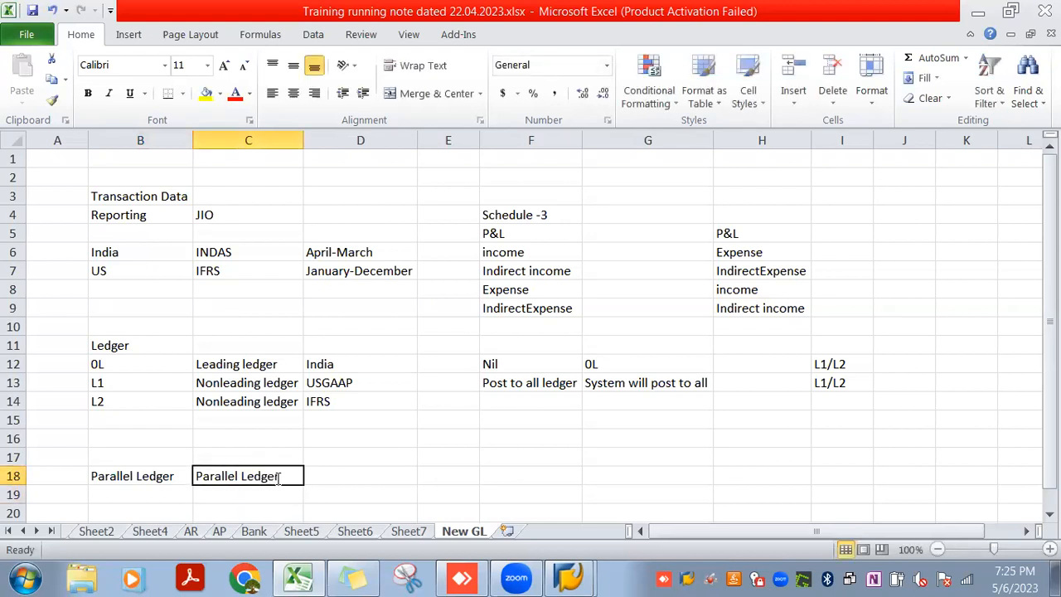
{"action": "double_click", "coordinate": [278, 477]}
{"action": "key", "text": "BackSpace"}
{"action": "key", "text": "BackSpace"}
{"action": "key", "text": "BackSpace"}
{"action": "key", "text": "BackSpace"}
{"action": "key", "text": "BackSpace"}
{"action": "key", "text": "BackSpace"}
{"action": "type", "text": "Accounting"}
{"action": "left_click", "coordinate": [341, 461]}
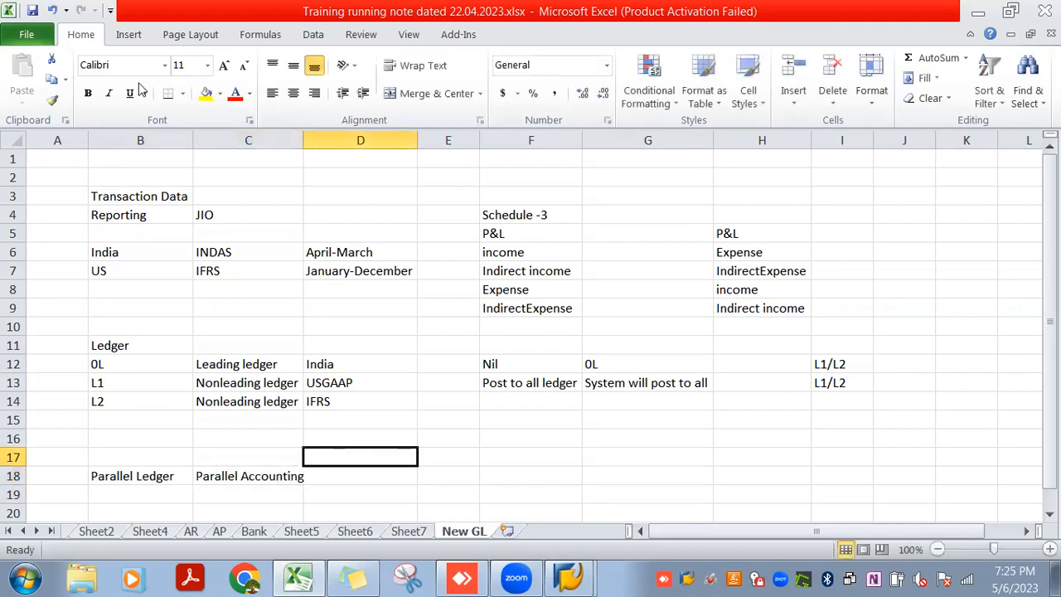
{"action": "left_click_drag", "start_coordinate": [106, 365], "coordinate": [114, 401]}
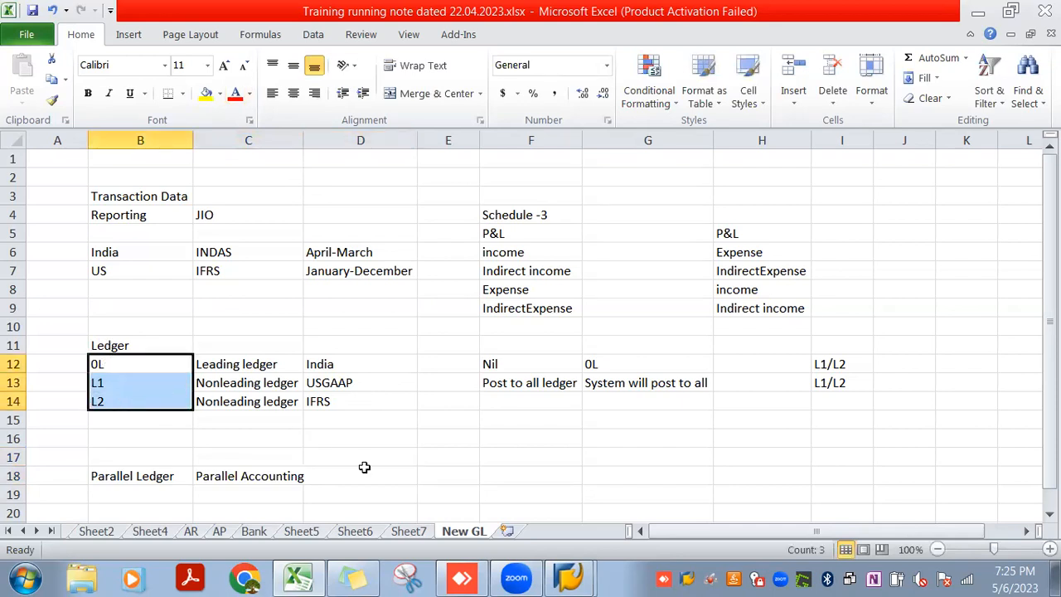
Switch to SAP, run transaction spro and display the SAP Reference IMG
{"action": "key", "text": "alt+Tab"}
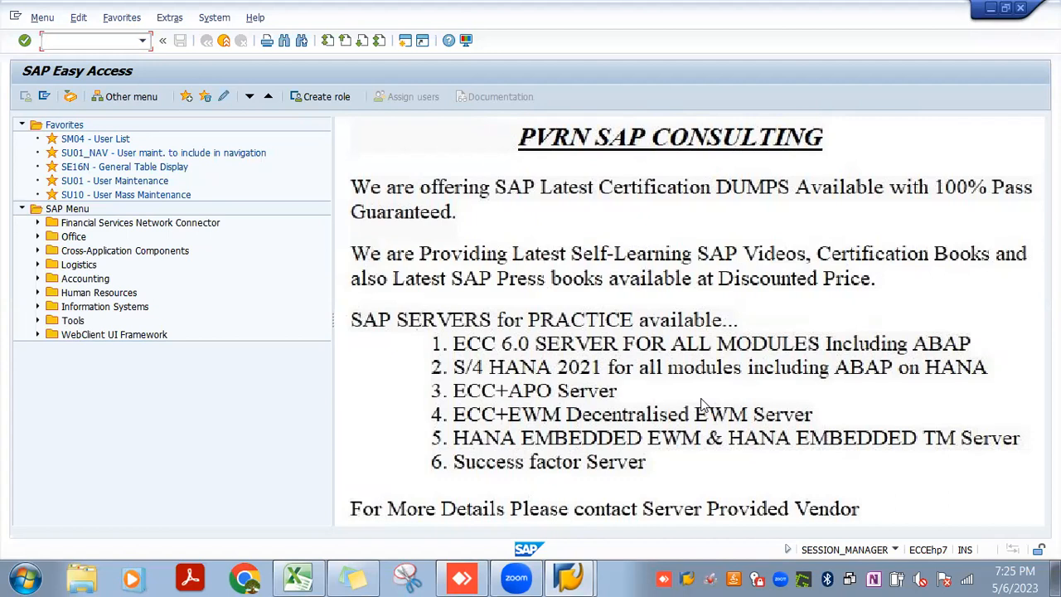
{"action": "type", "text": "spro"}
{"action": "key", "text": "Return"}
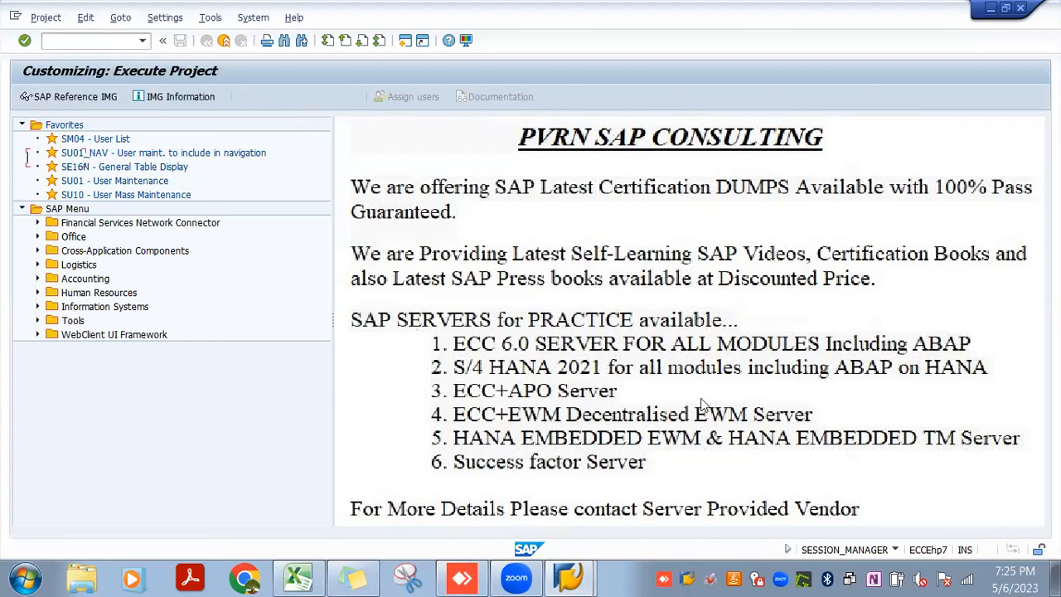
{"action": "left_click", "coordinate": [110, 98]}
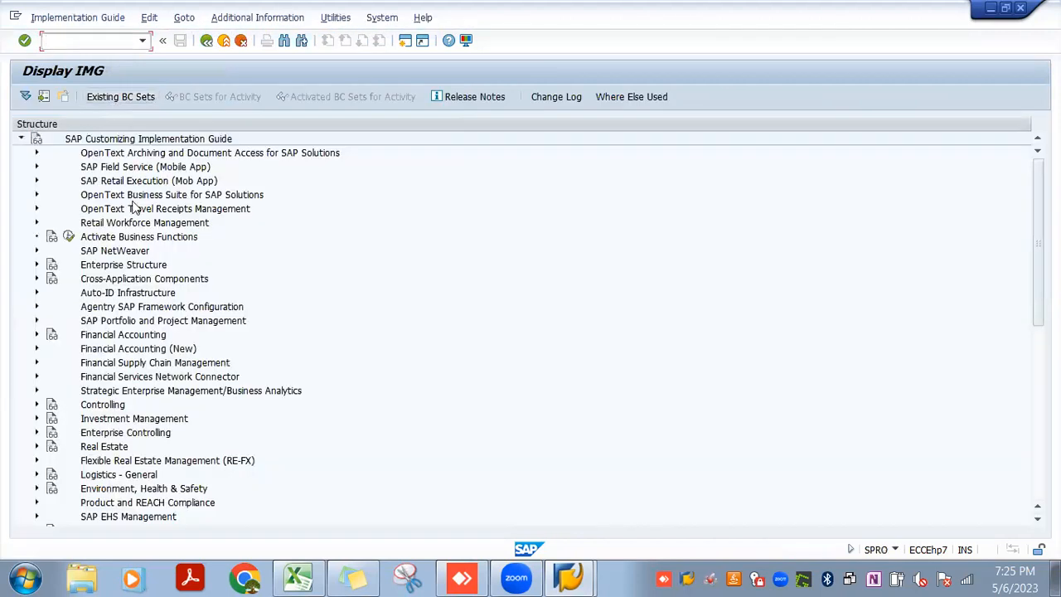
Expand Financial Accounting (New) and its Financial Accounting Global Settings (New) node in the implementation guide
{"action": "key", "text": "Down"}
{"action": "key", "text": "Down"}
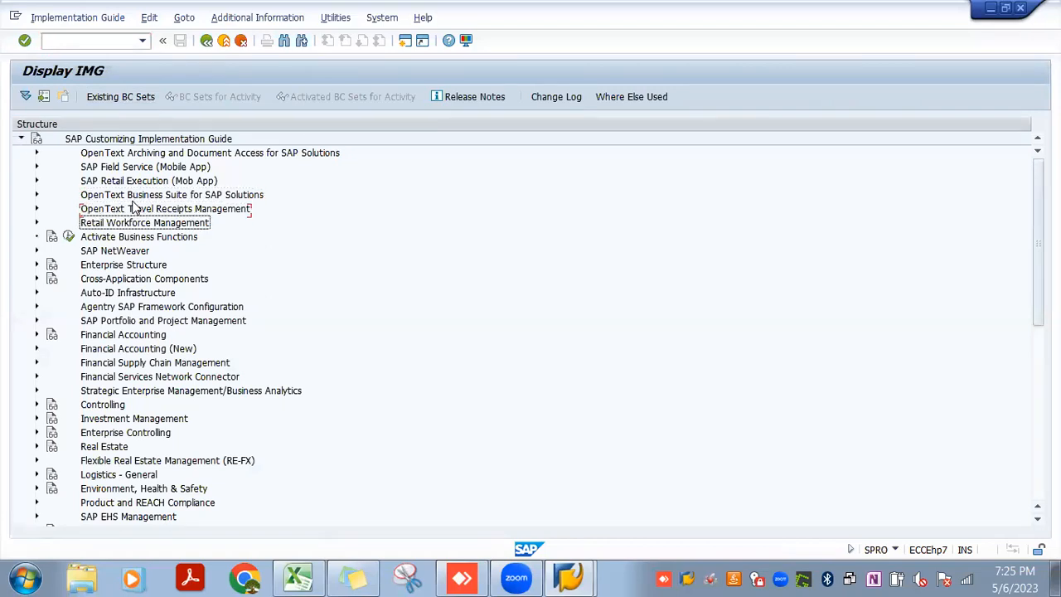
{"action": "key", "text": "Down"}
{"action": "key", "text": "Down"}
{"action": "key", "text": "Down"}
{"action": "key", "text": "Down"}
{"action": "key", "text": "Down"}
{"action": "key", "text": "Down"}
{"action": "key", "text": "Down"}
{"action": "key", "text": "Down"}
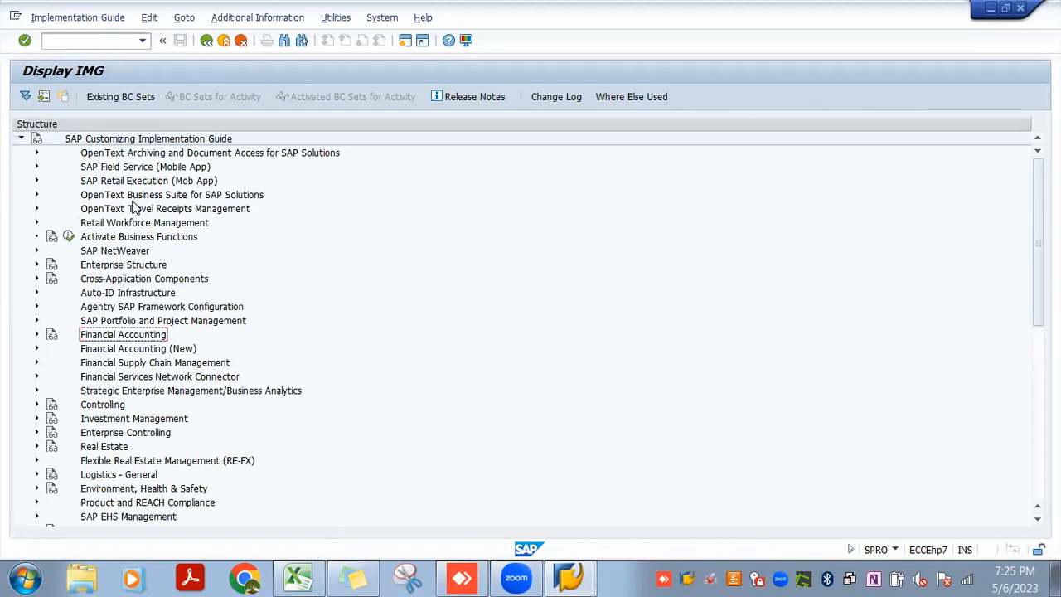
{"action": "key", "text": "Down"}
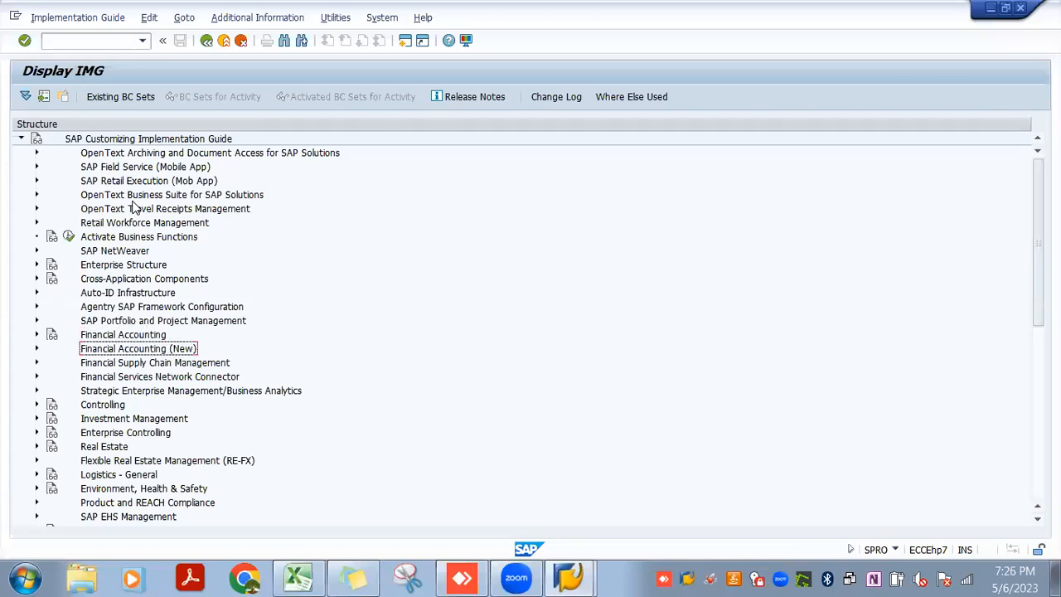
{"action": "key", "text": "Up"}
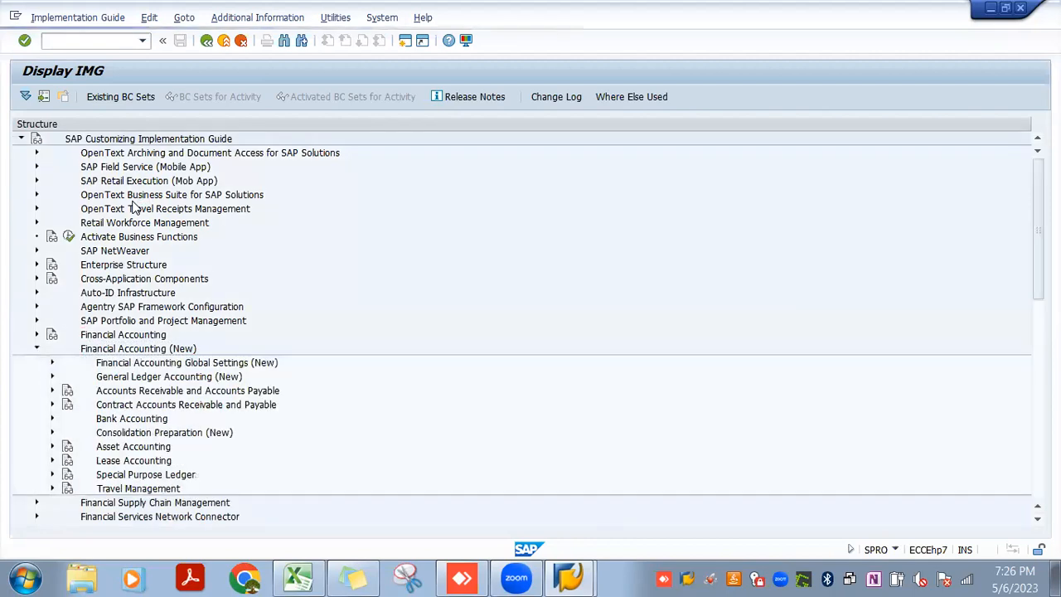
{"action": "key", "text": "Down"}
{"action": "key", "text": "Right"}
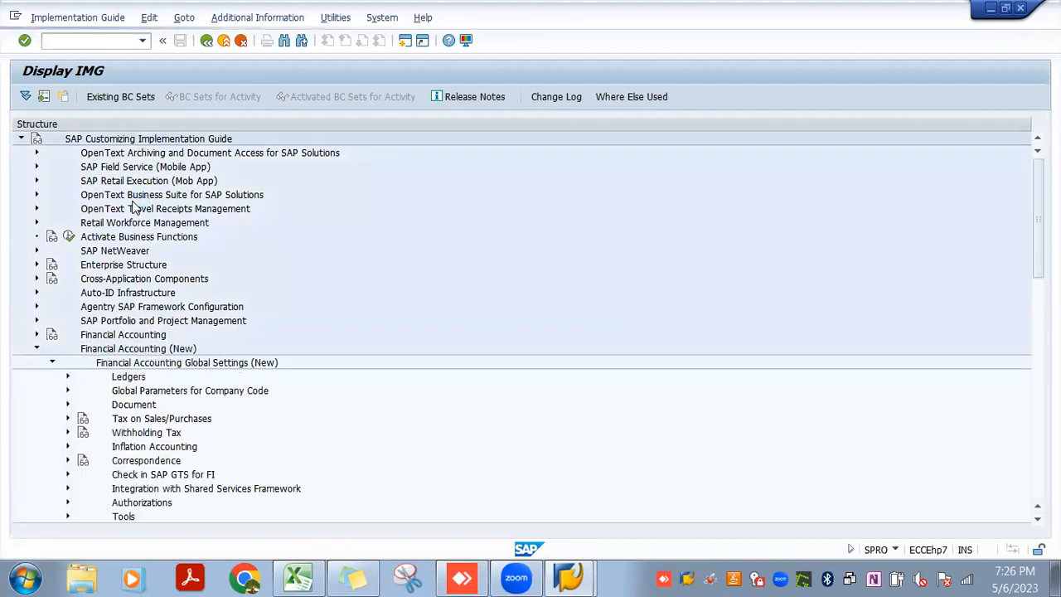
Expand Ledgers and its Ledger node, and open the Define Ledgers for General Ledger Accounting activity
{"action": "key", "text": "Down"}
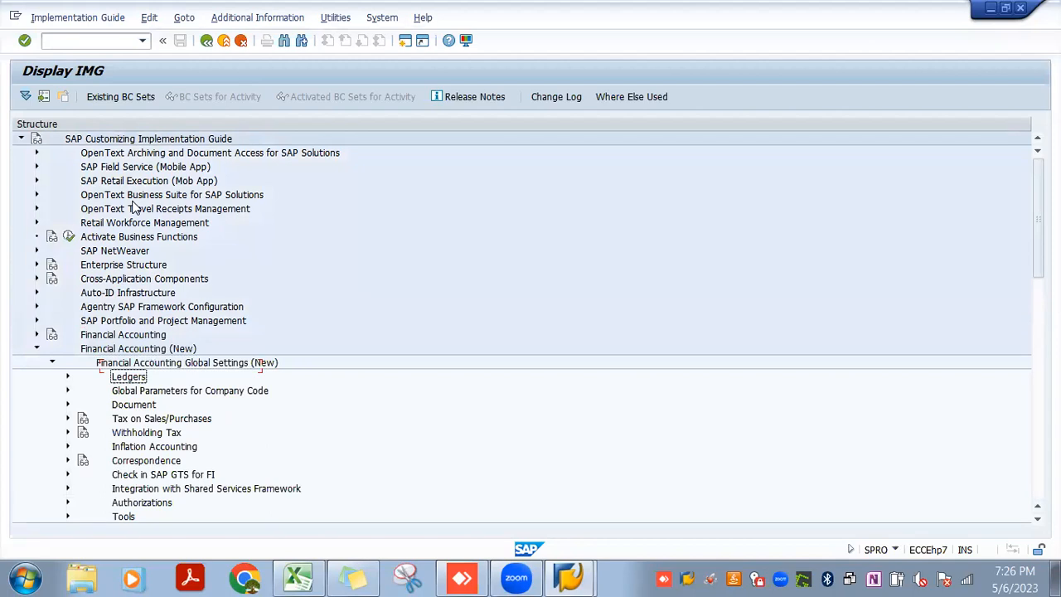
{"action": "key", "text": "Right"}
{"action": "key", "text": "Down"}
{"action": "key", "text": "Down"}
{"action": "key", "text": "Right"}
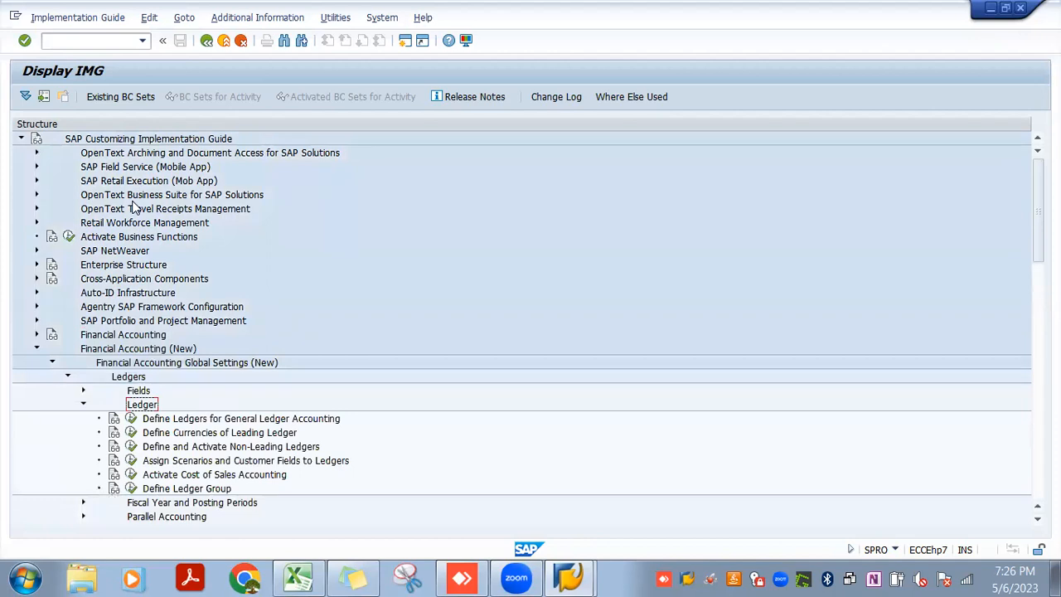
{"action": "key", "text": "Down"}
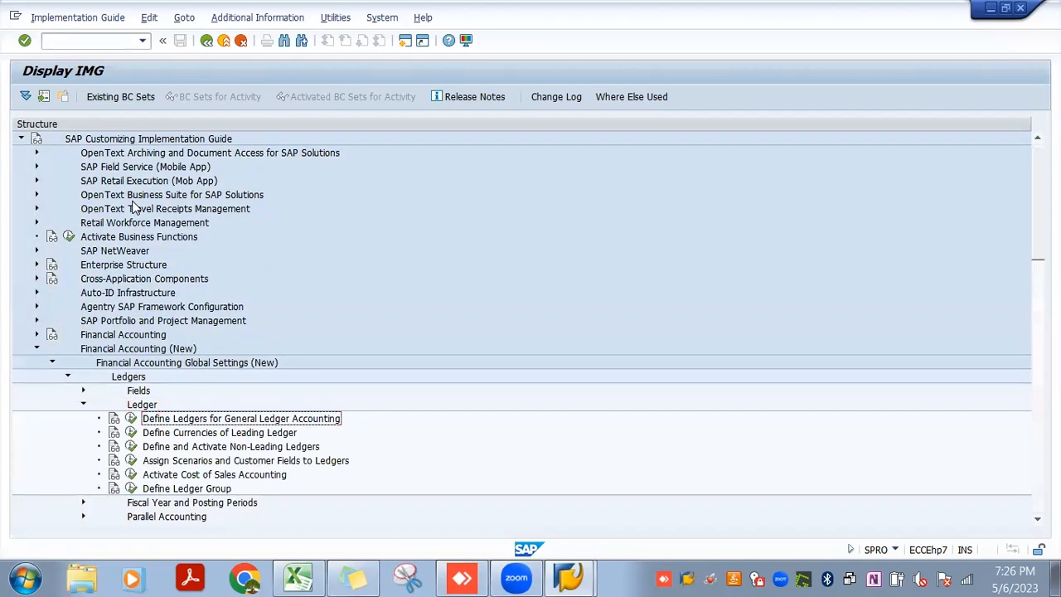
{"action": "left_click", "coordinate": [131, 419]}
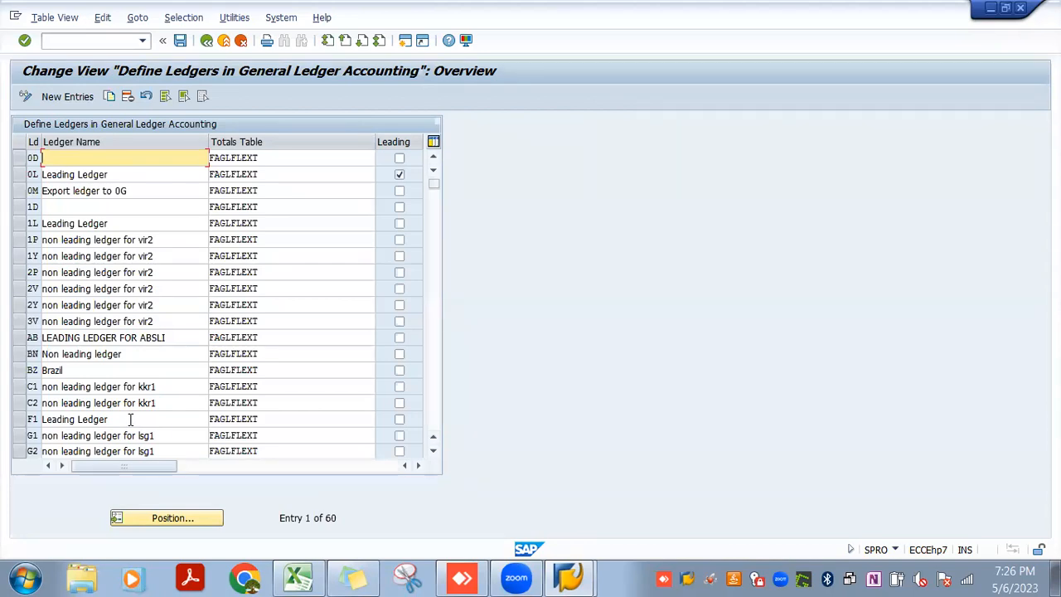
Examine the name, totals table and leading flag of ledger 0L, and look through the other defined ledgers
{"action": "left_click", "coordinate": [20, 176]}
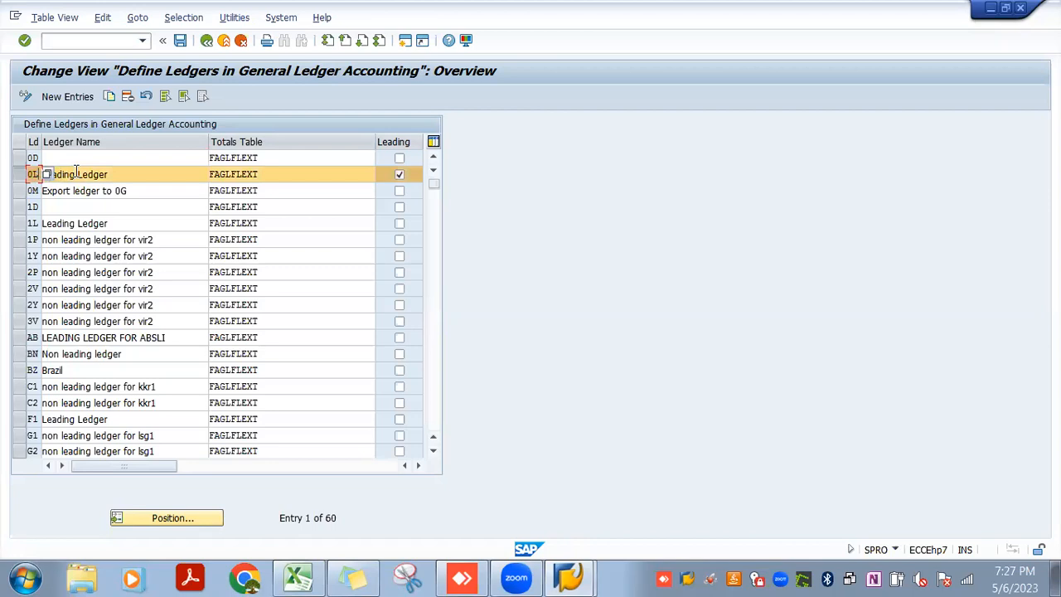
{"action": "left_click", "coordinate": [101, 174]}
{"action": "left_click", "coordinate": [289, 174]}
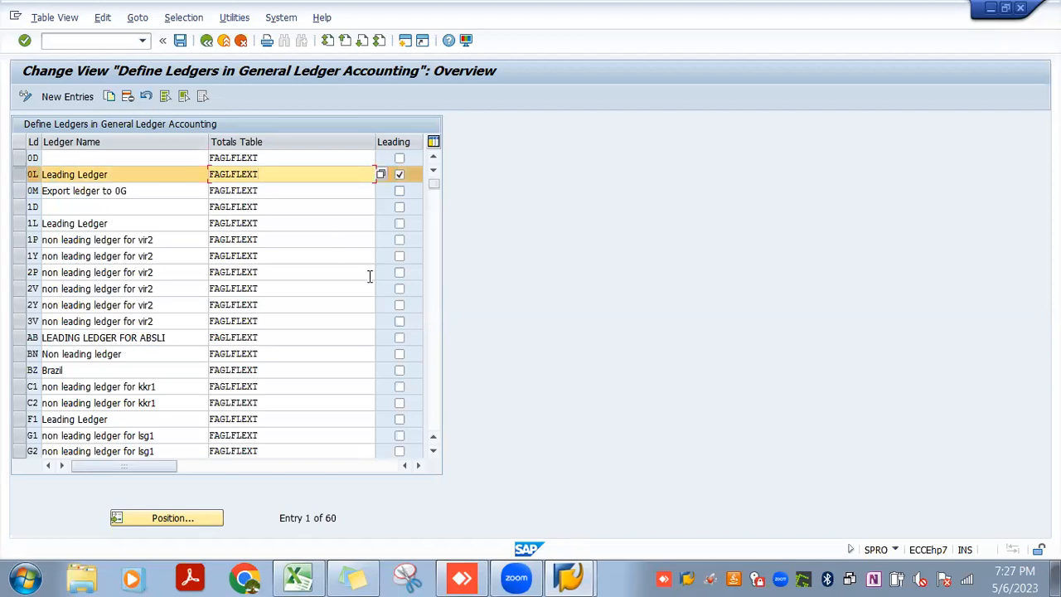
{"action": "left_click", "coordinate": [59, 170]}
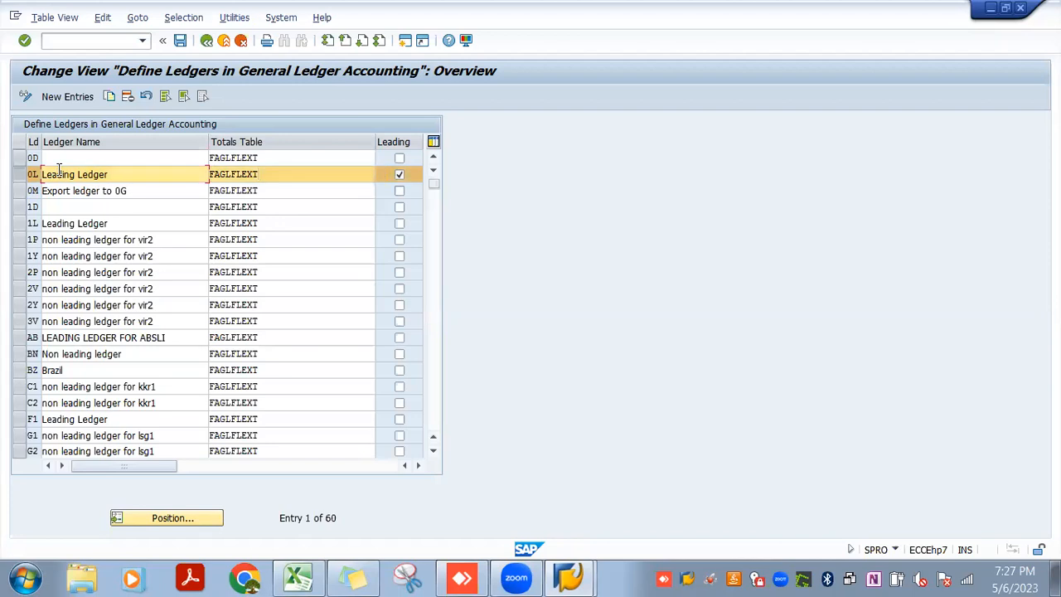
{"action": "left_click", "coordinate": [434, 450]}
{"action": "left_click", "coordinate": [434, 451]}
{"action": "left_click", "coordinate": [434, 450]}
{"action": "left_click", "coordinate": [434, 451]}
{"action": "left_click", "coordinate": [434, 451]}
{"action": "left_click", "coordinate": [435, 451]}
{"action": "left_click", "coordinate": [435, 451]}
{"action": "left_click", "coordinate": [434, 451]}
{"action": "left_click", "coordinate": [434, 451]}
{"action": "left_click", "coordinate": [433, 450]}
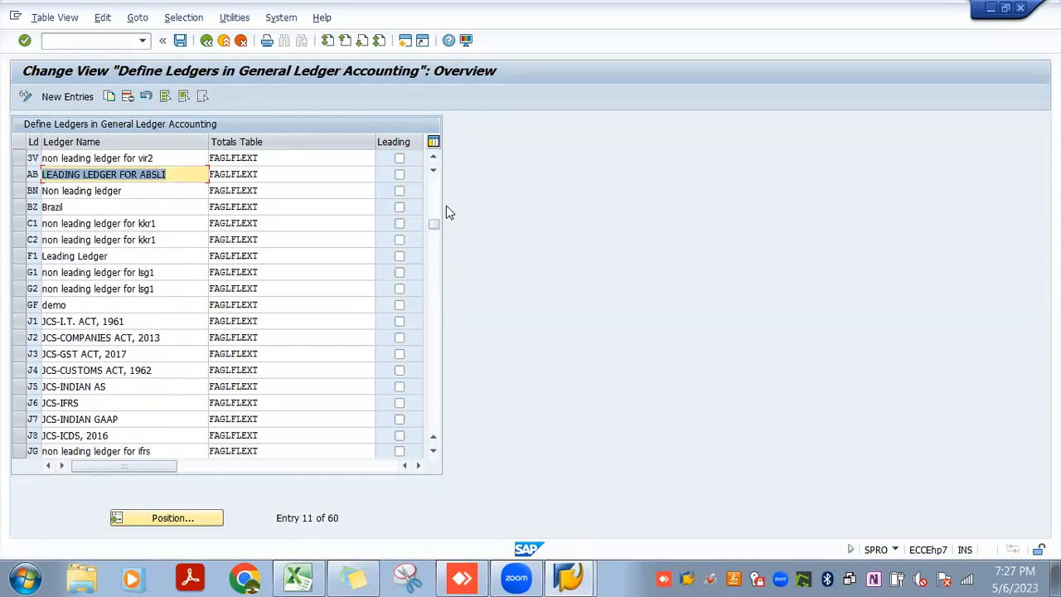
{"action": "left_click_drag", "start_coordinate": [435, 221], "coordinate": [442, 269]}
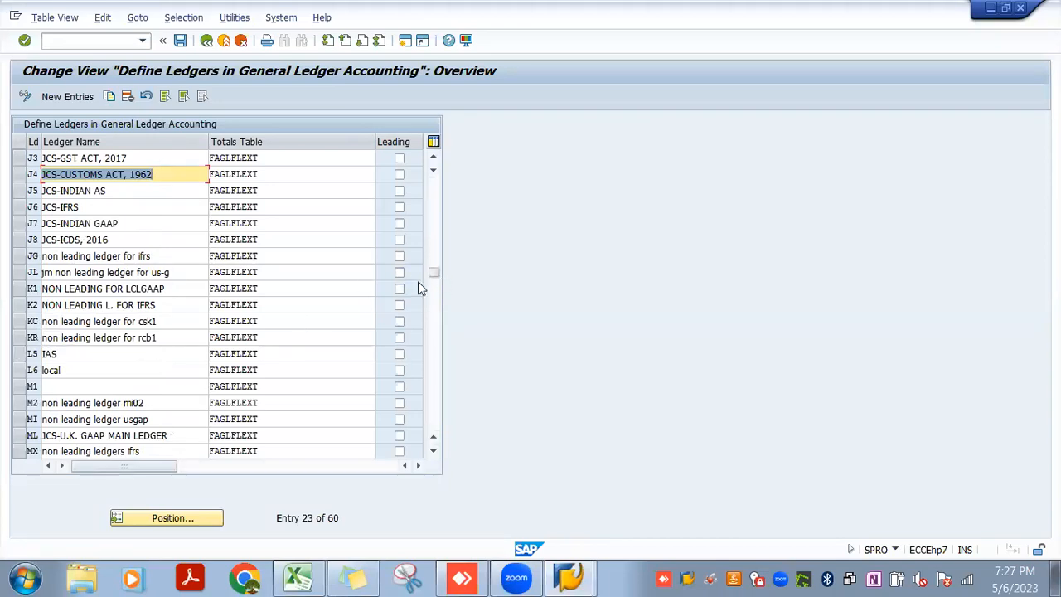
{"action": "left_click_drag", "start_coordinate": [432, 257], "coordinate": [434, 180]}
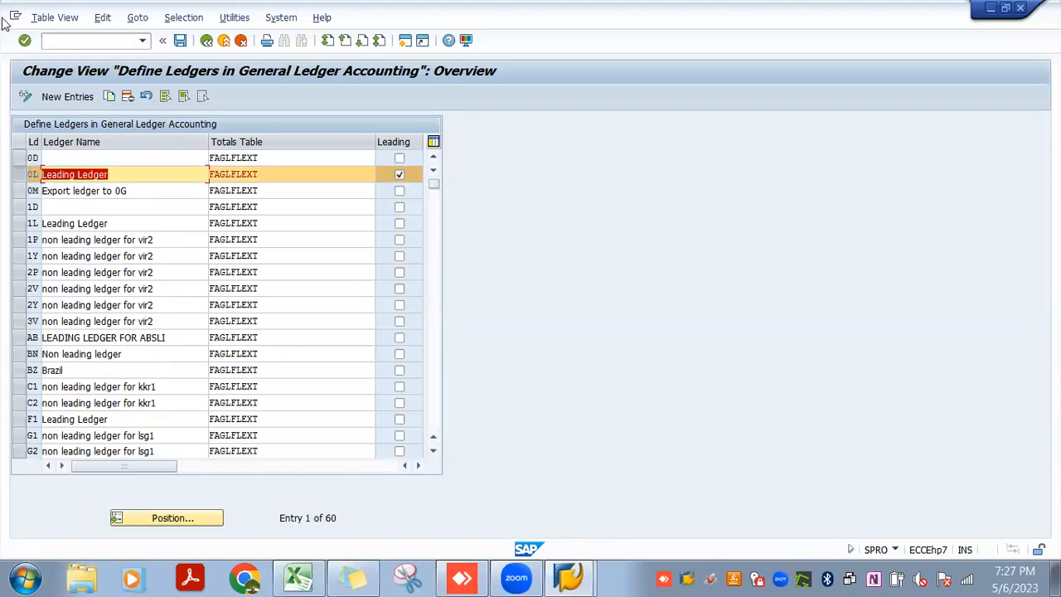
Try to save a new ledger L1 named USGAAP with totals table FAGLFLEXT
{"action": "left_click", "coordinate": [48, 97]}
{"action": "type", "text": "L1"}
{"action": "left_click", "coordinate": [44, 158]}
{"action": "type", "text": "USGA"}
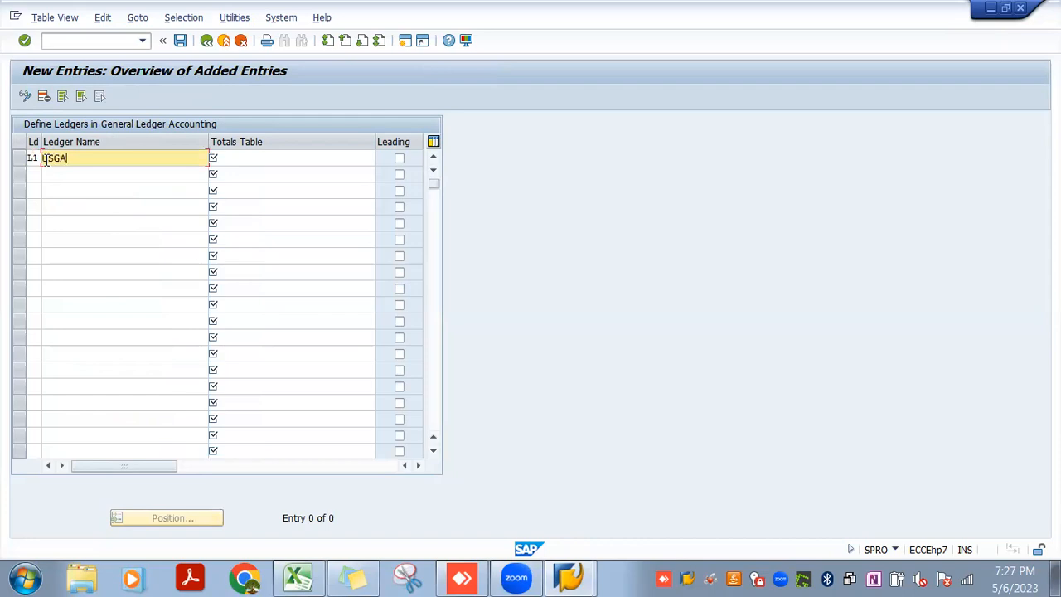
{"action": "type", "text": "AP"}
{"action": "left_click", "coordinate": [233, 160]}
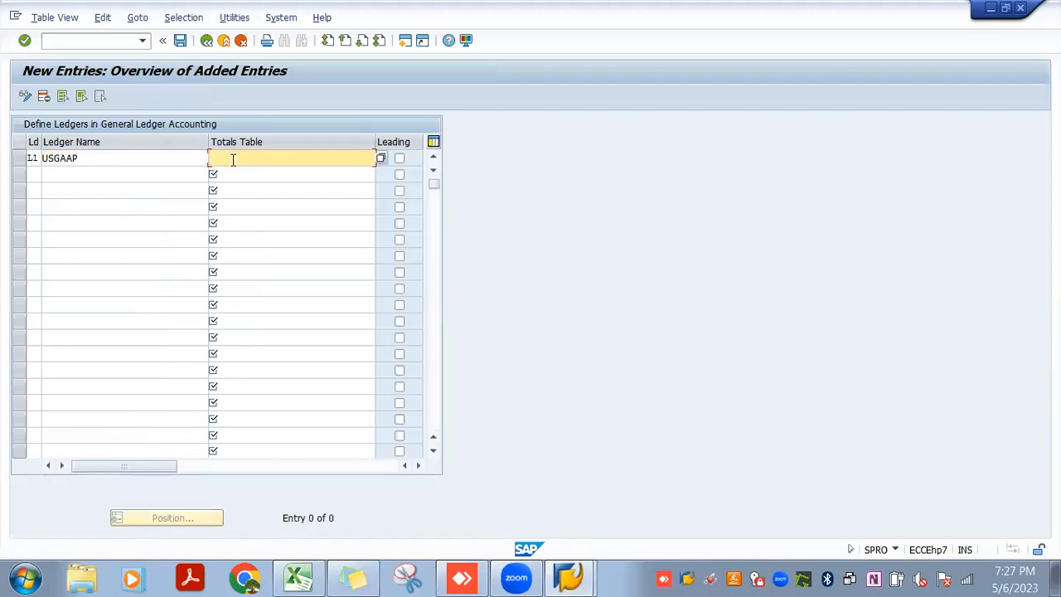
{"action": "type", "text": "FAGLFLEXT"}
{"action": "left_click", "coordinate": [182, 43]}
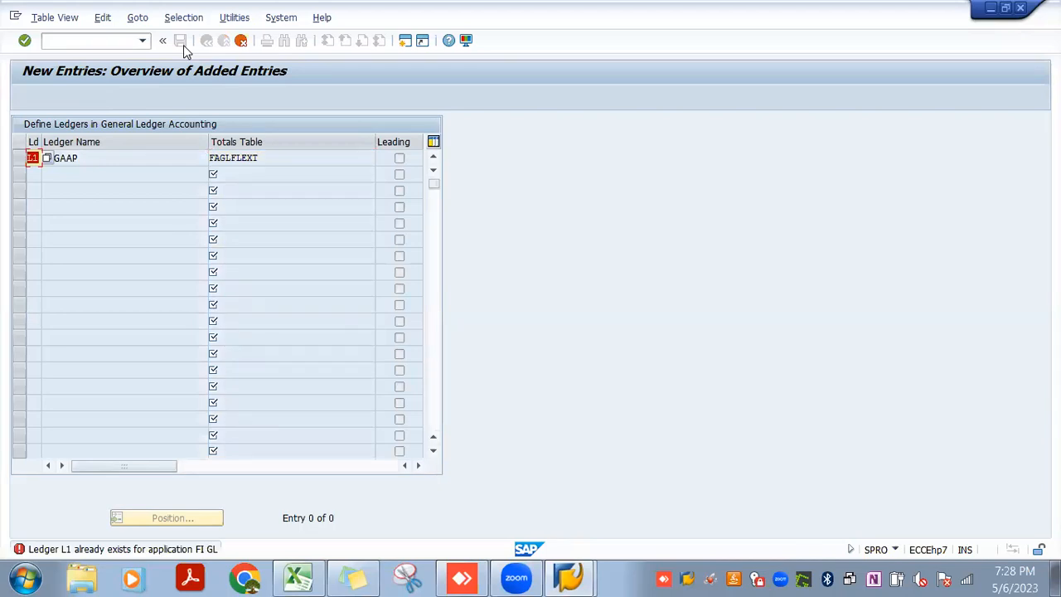
Try ledger code B1 for the USGAAP entry and discard the unsaved entry
{"action": "type", "text": "B1"}
{"action": "key", "text": "Return"}
{"action": "key", "text": "Return"}
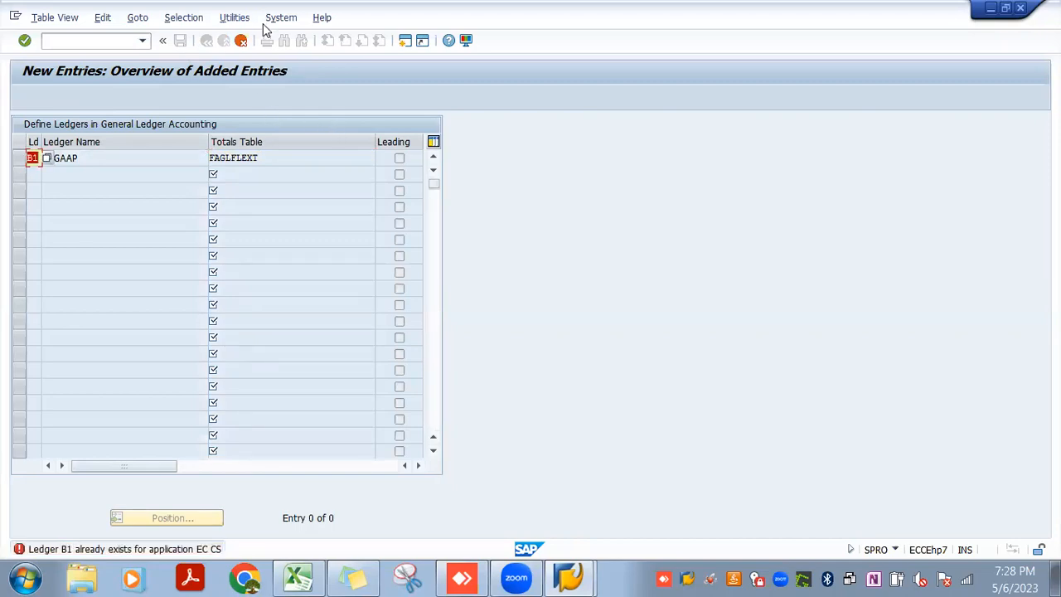
{"action": "left_click", "coordinate": [241, 41]}
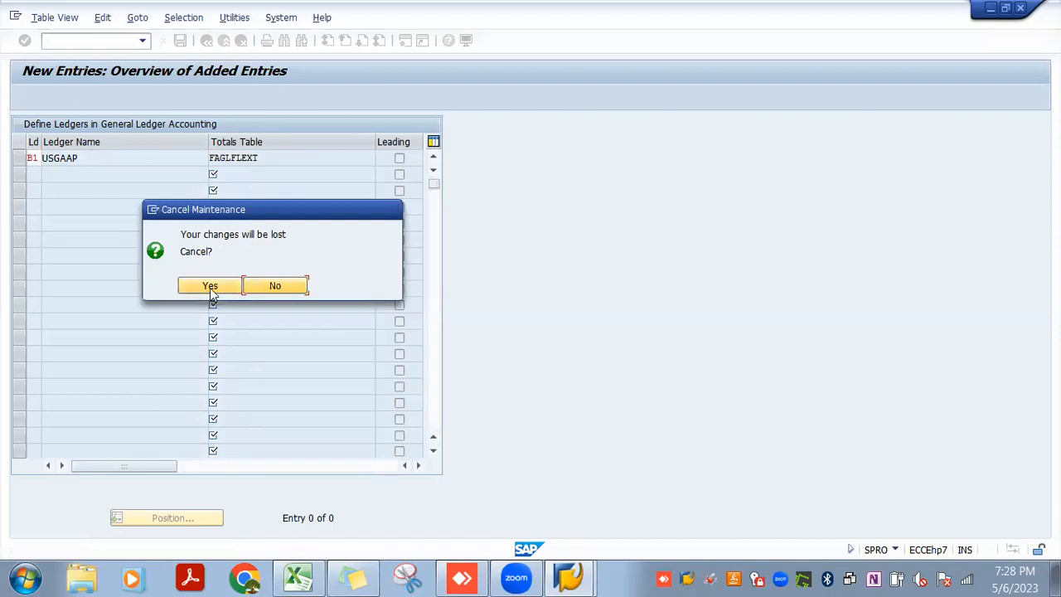
{"action": "left_click", "coordinate": [204, 286]}
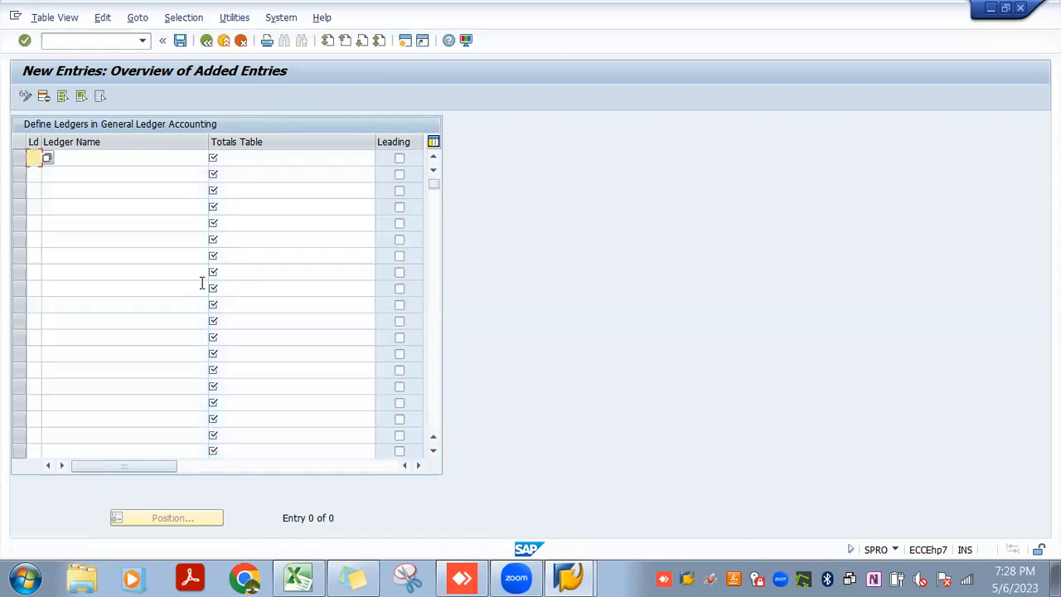
Return to the ledger overview and look through the existing ledger codes and names
{"action": "left_click", "coordinate": [206, 41]}
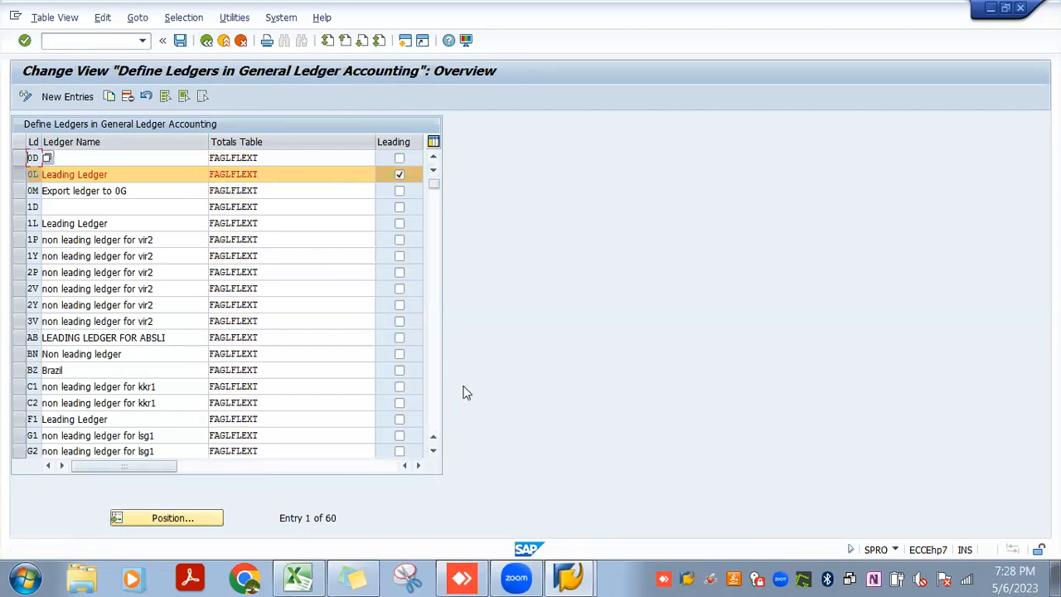
{"action": "left_click", "coordinate": [434, 451]}
{"action": "left_click", "coordinate": [434, 451]}
{"action": "left_click", "coordinate": [434, 450]}
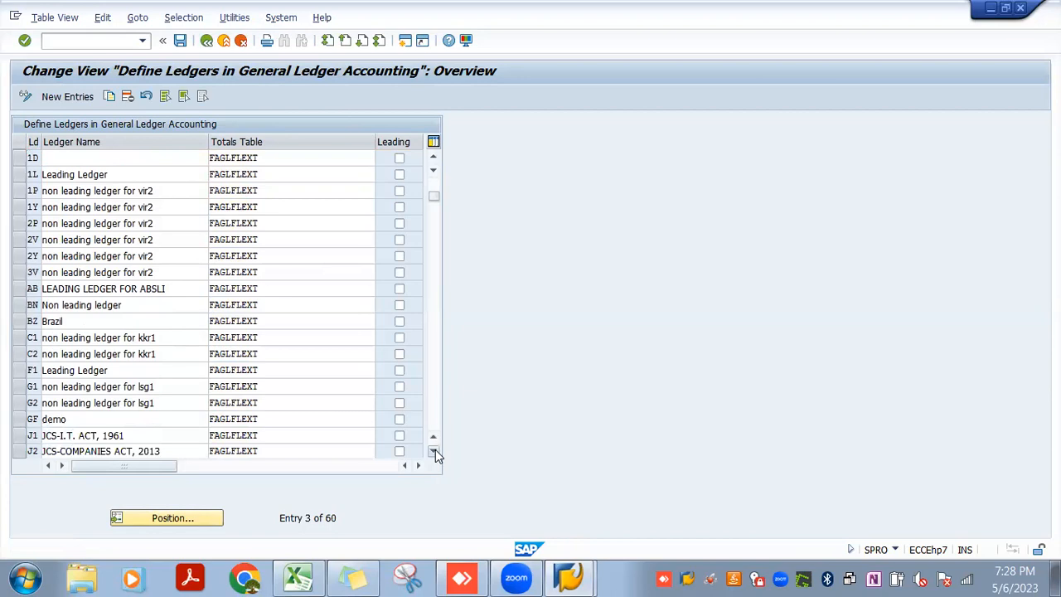
{"action": "left_click", "coordinate": [434, 451]}
{"action": "left_click", "coordinate": [435, 451]}
{"action": "left_click", "coordinate": [434, 451]}
{"action": "left_click", "coordinate": [435, 451]}
{"action": "left_click", "coordinate": [434, 451]}
{"action": "left_click", "coordinate": [434, 451]}
{"action": "left_click", "coordinate": [434, 451]}
{"action": "left_click_drag", "start_coordinate": [435, 227], "coordinate": [426, 163]}
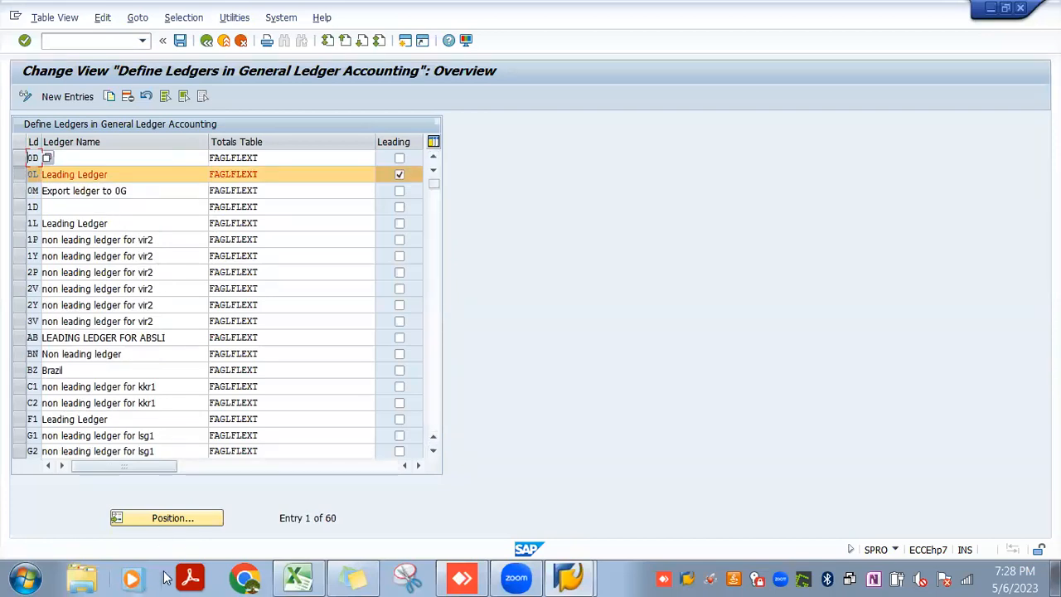
Jump to the ledger codes beginning with L in the overview and check the entries around them
{"action": "left_click", "coordinate": [171, 519]}
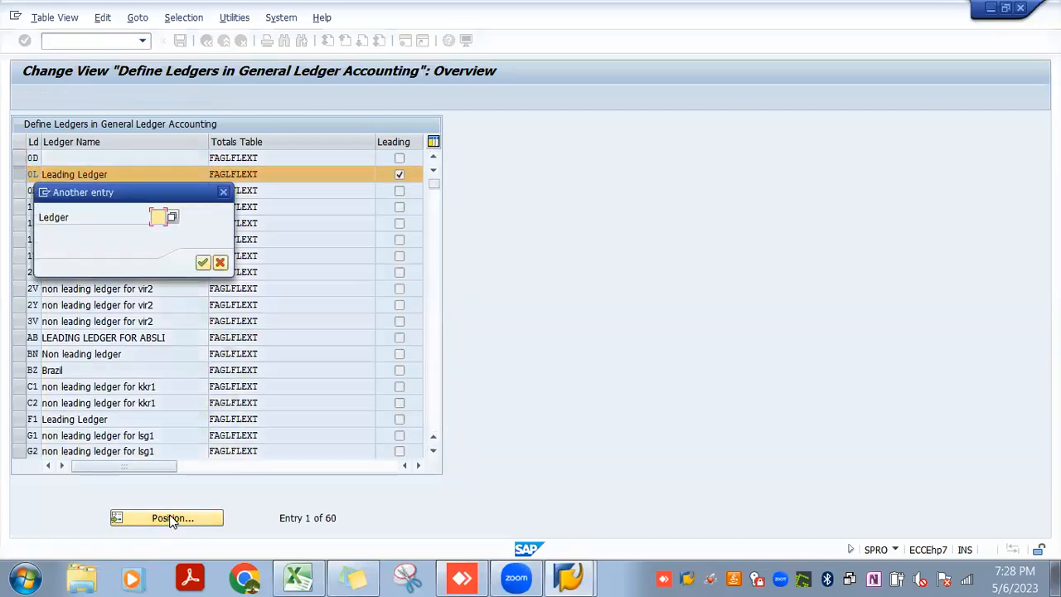
{"action": "type", "text": "1"}
{"action": "key", "text": "Return"}
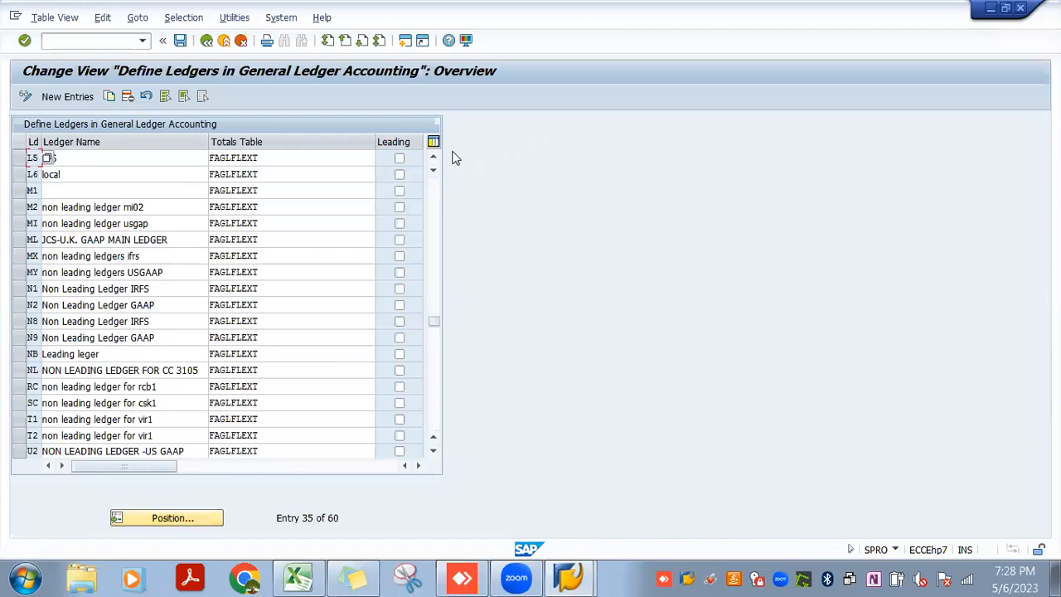
{"action": "left_click", "coordinate": [437, 155]}
{"action": "left_click", "coordinate": [436, 155]}
{"action": "left_click", "coordinate": [437, 155]}
{"action": "left_click", "coordinate": [436, 155]}
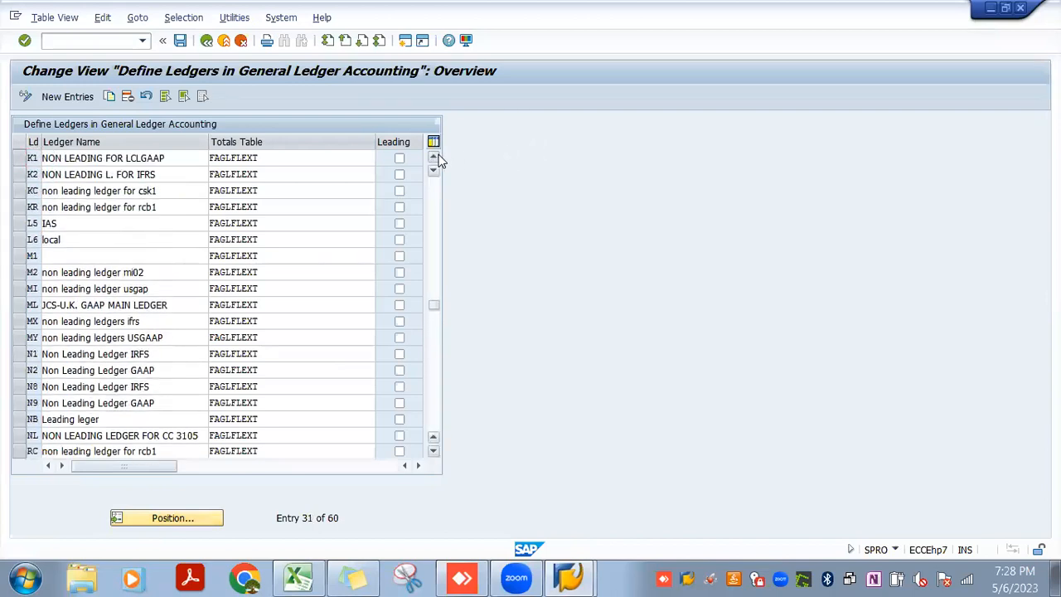
{"action": "left_click", "coordinate": [437, 155]}
{"action": "left_click", "coordinate": [438, 159]}
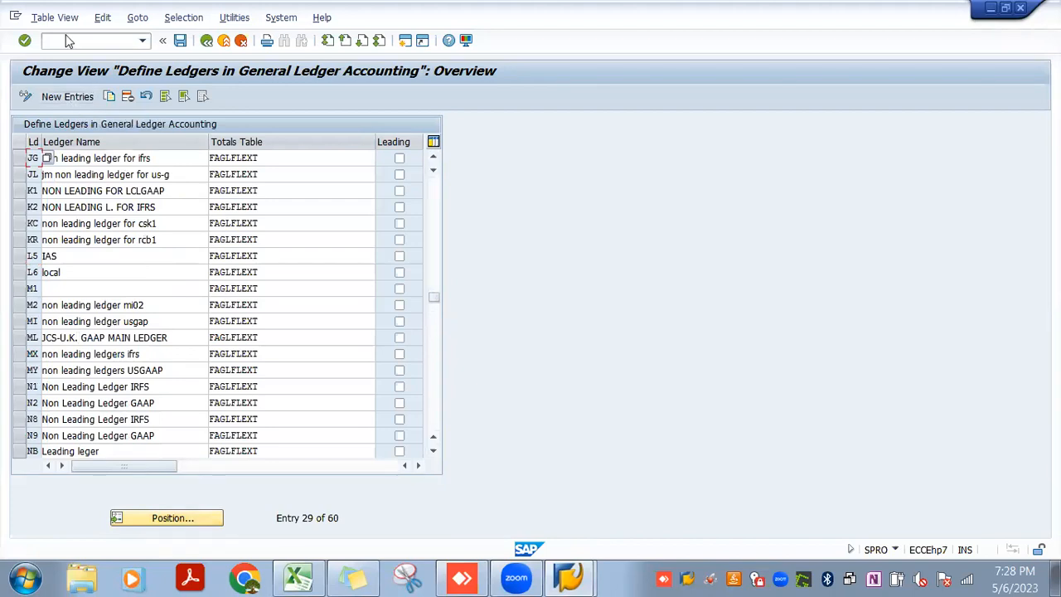
Start new ledger entries and check the existing codes in the Ledger value list
{"action": "left_click", "coordinate": [80, 97]}
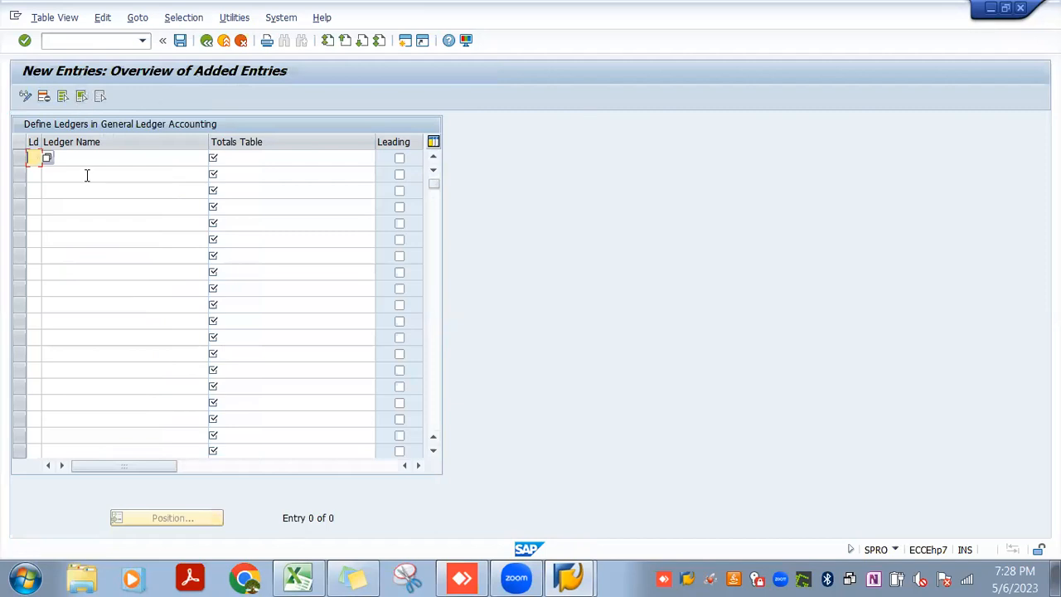
{"action": "left_click", "coordinate": [48, 158]}
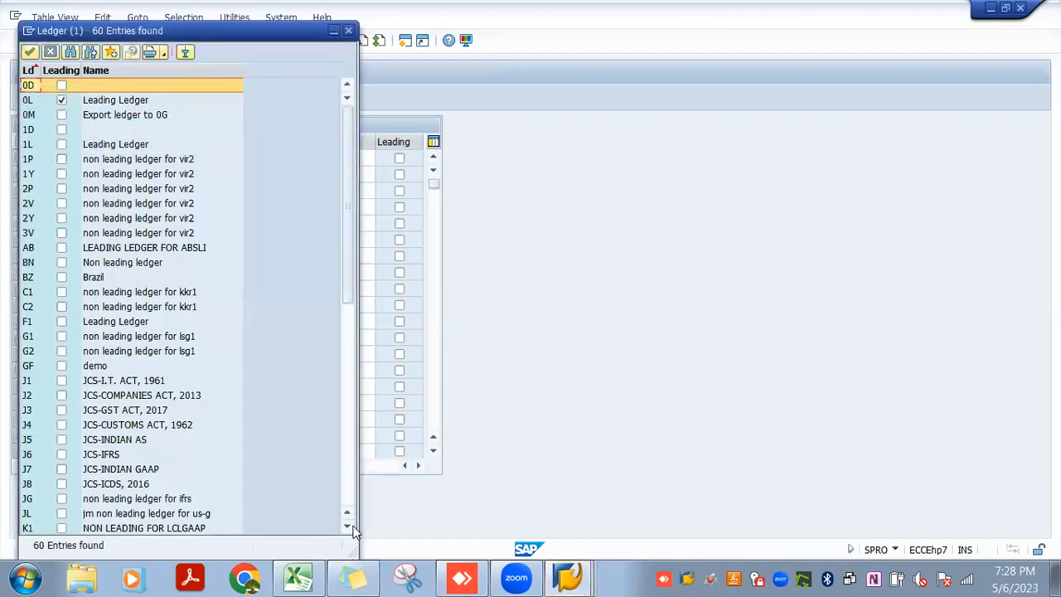
{"action": "left_click_drag", "start_coordinate": [347, 527], "coordinate": [348, 525]}
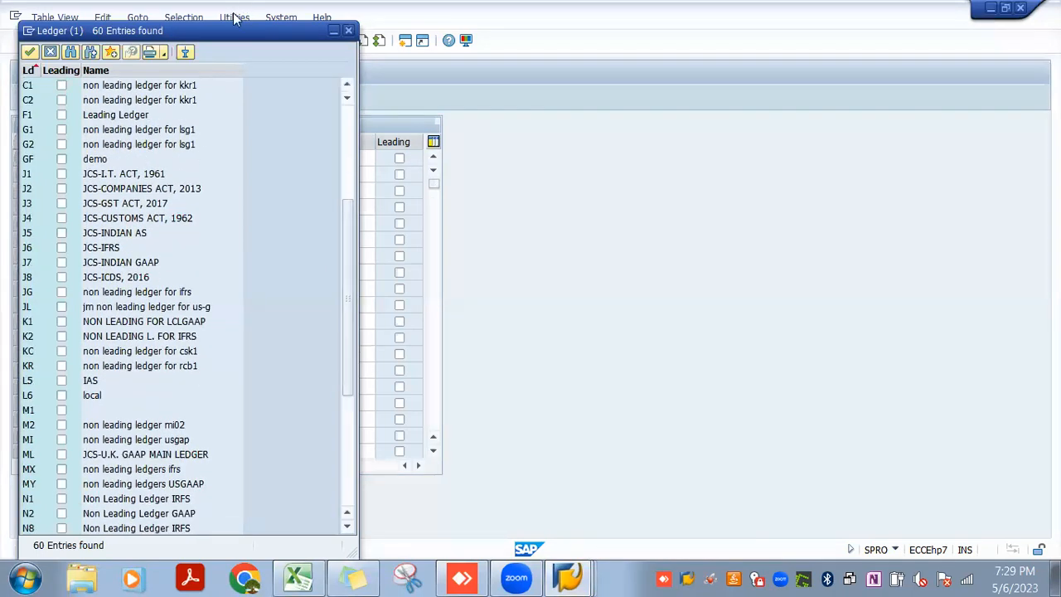
{"action": "left_click", "coordinate": [345, 31]}
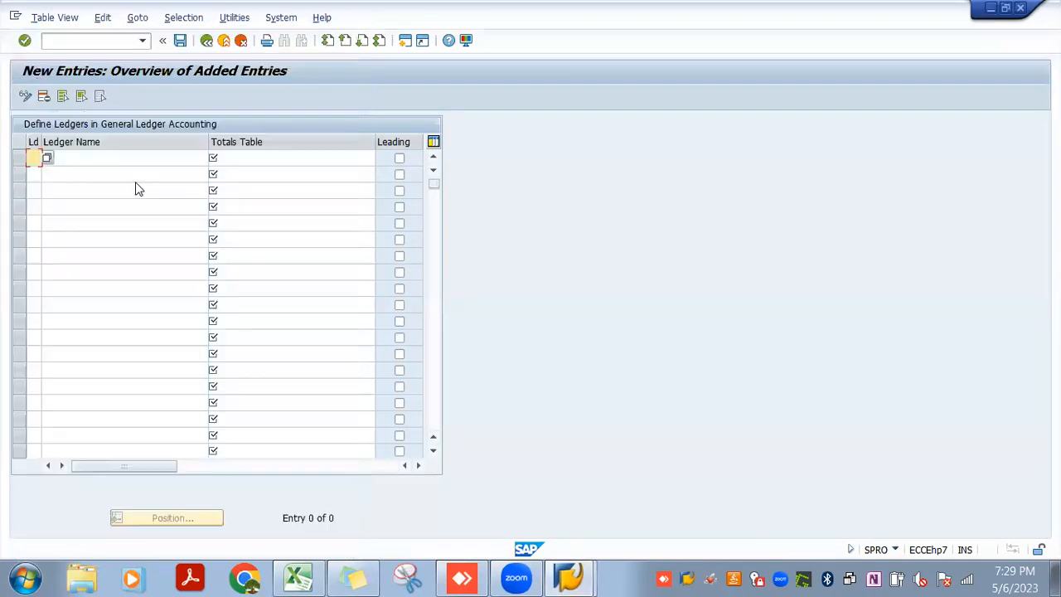
Fill in a new ledger entry with code L1, name USGAAP and totals table FAGLFLEXT
{"action": "key", "text": "Tab"}
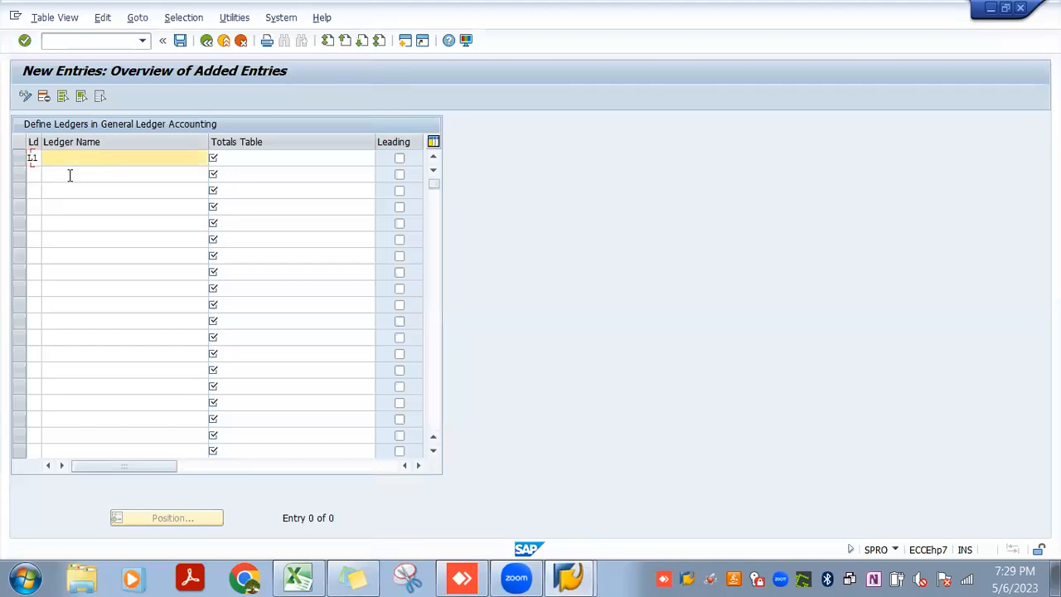
{"action": "key", "text": "Down"}
{"action": "key", "text": "Return"}
{"action": "key", "text": "Tab"}
{"action": "key", "text": "Down"}
{"action": "key", "text": "Return"}
{"action": "key", "text": "Return"}
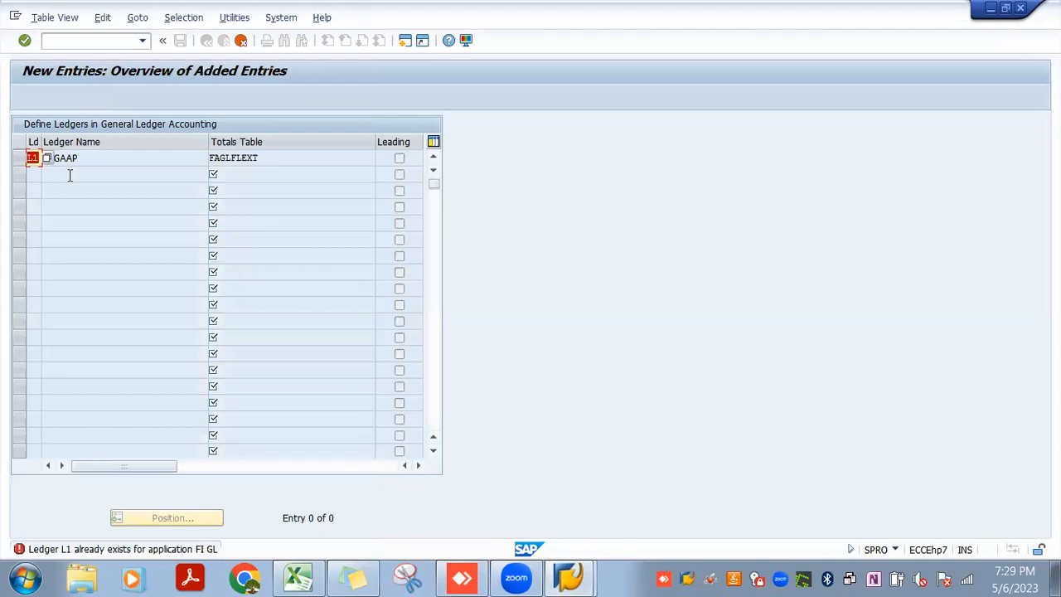
Try ledger code Z1 for the USGAAP entry, replace it with 11 and accept the notices
{"action": "type", "text": "z1"}
{"action": "key", "text": "Return"}
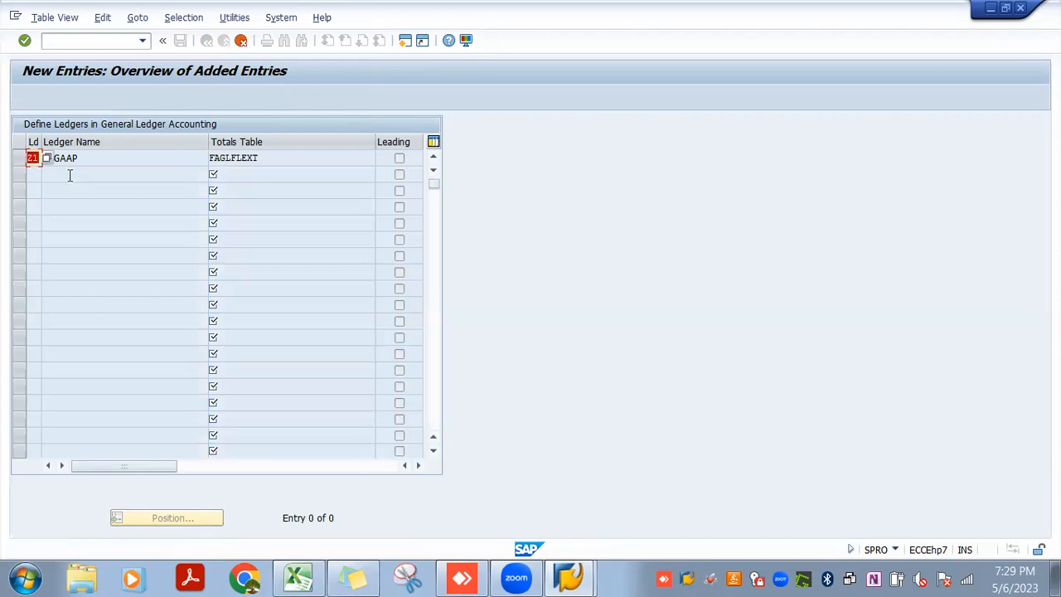
{"action": "type", "text": "11"}
{"action": "key", "text": "Return"}
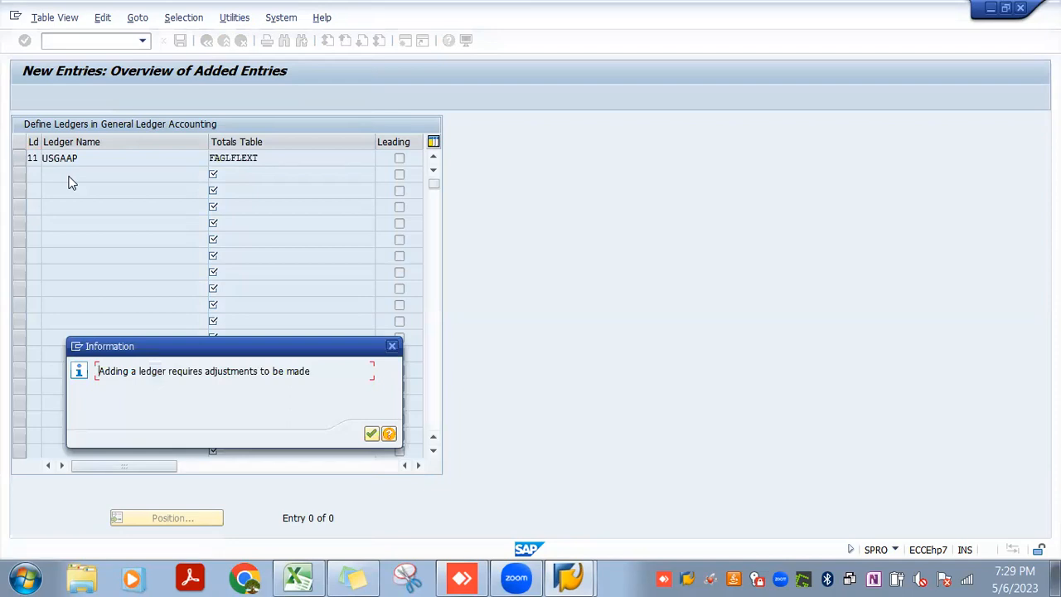
{"action": "key", "text": "Return"}
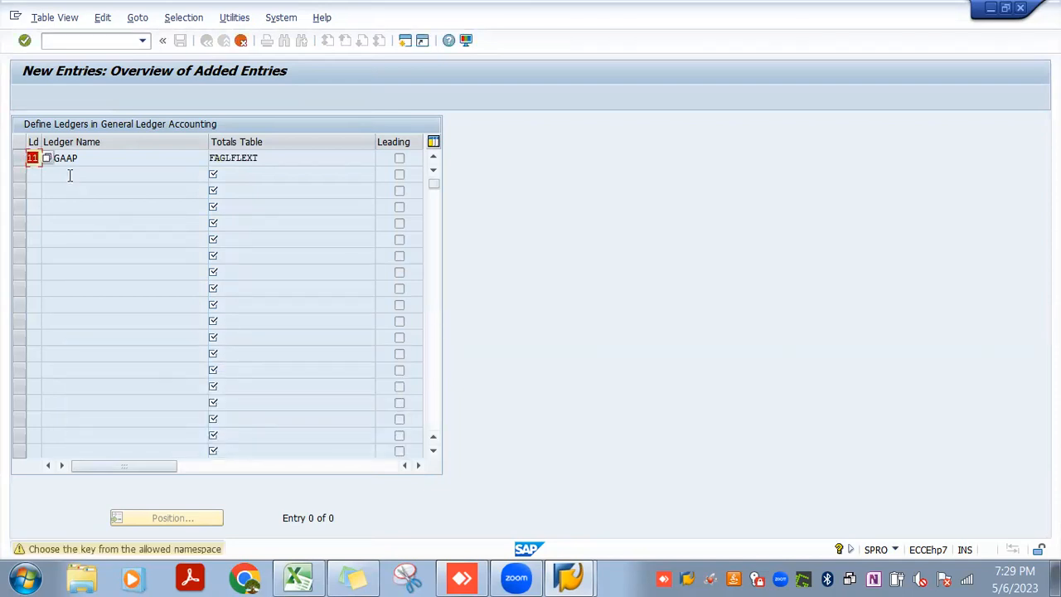
{"action": "key", "text": "Return"}
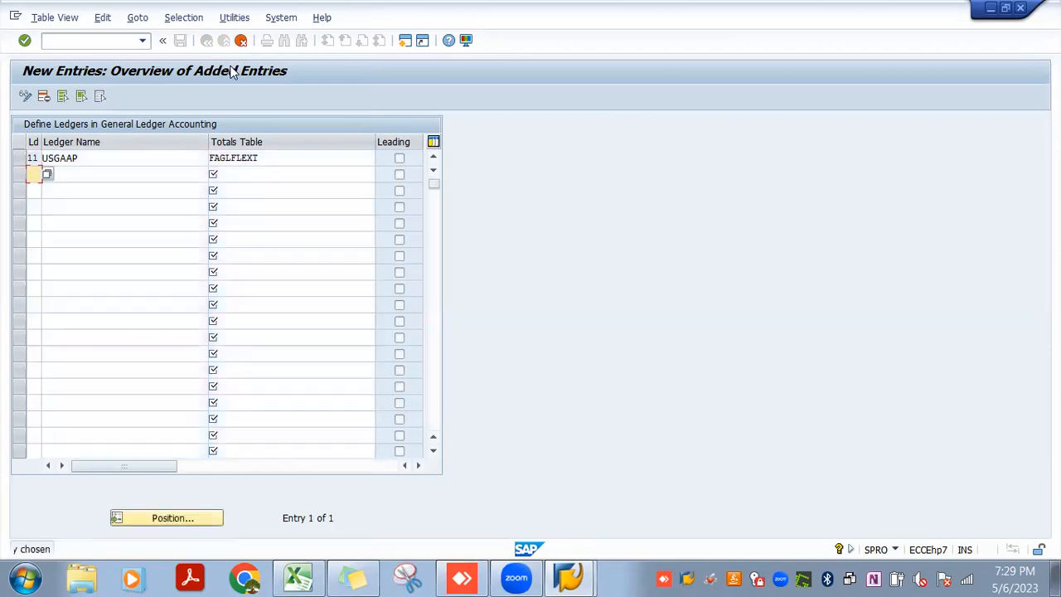
Save the new USGAAP ledger 11 and acknowledge the creation of its ledger group
{"action": "left_click", "coordinate": [180, 41]}
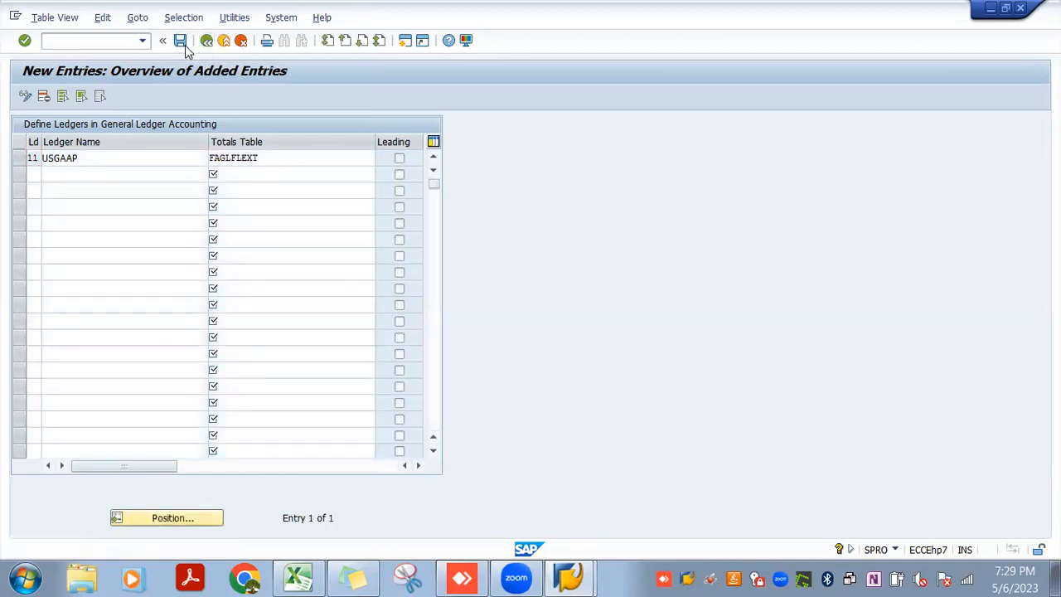
{"action": "left_click", "coordinate": [228, 252]}
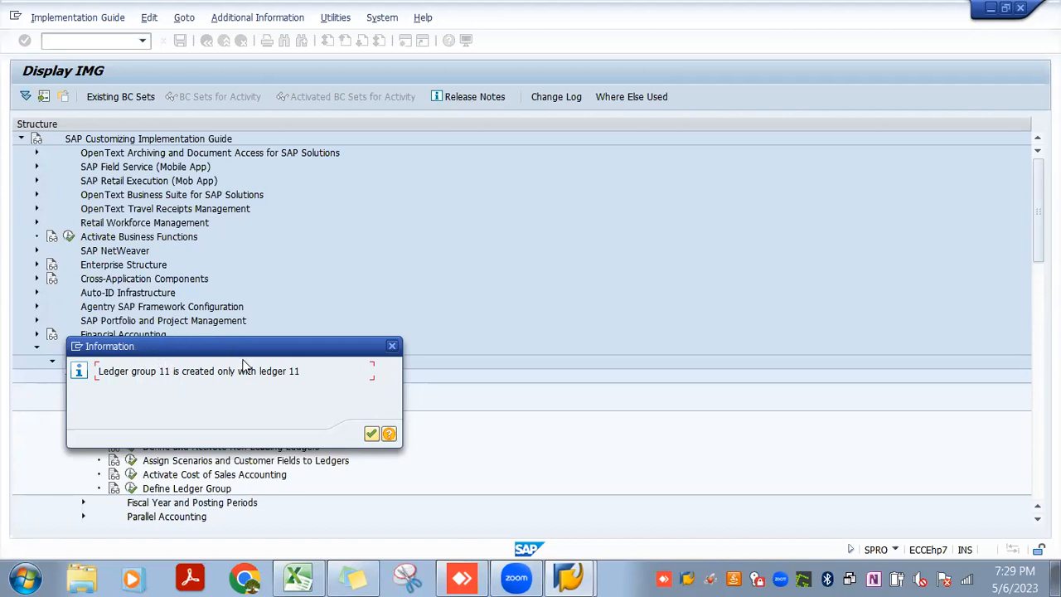
{"action": "left_click", "coordinate": [371, 435]}
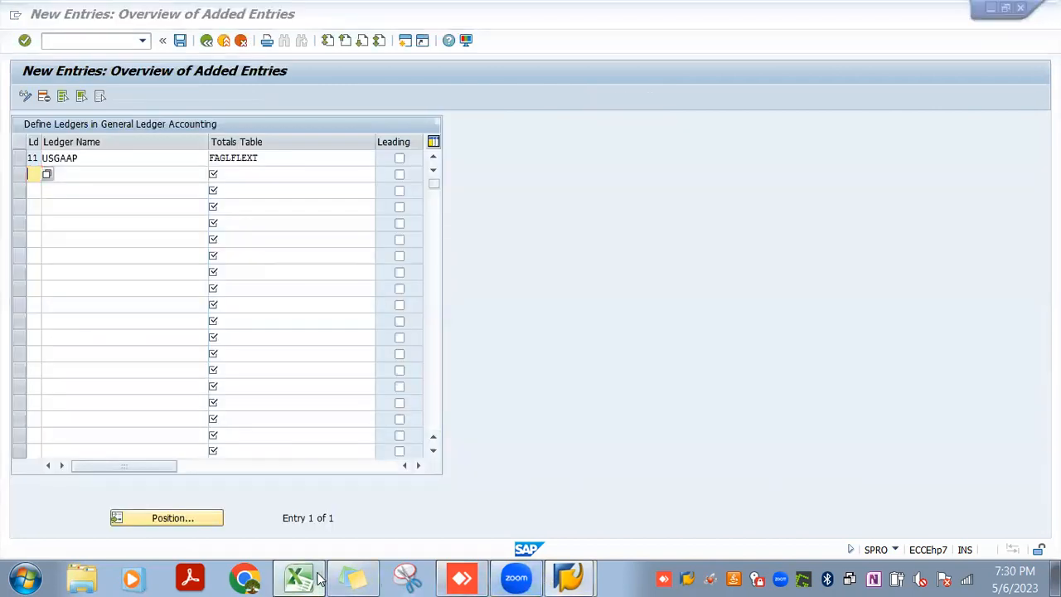
Switch to the Excel notes and set the USGAAP nonleading ledger's code to 11 on the New GL sheet
{"action": "left_click", "coordinate": [317, 578]}
{"action": "left_click", "coordinate": [118, 381]}
{"action": "type", "text": "11"}
{"action": "left_click", "coordinate": [387, 474]}
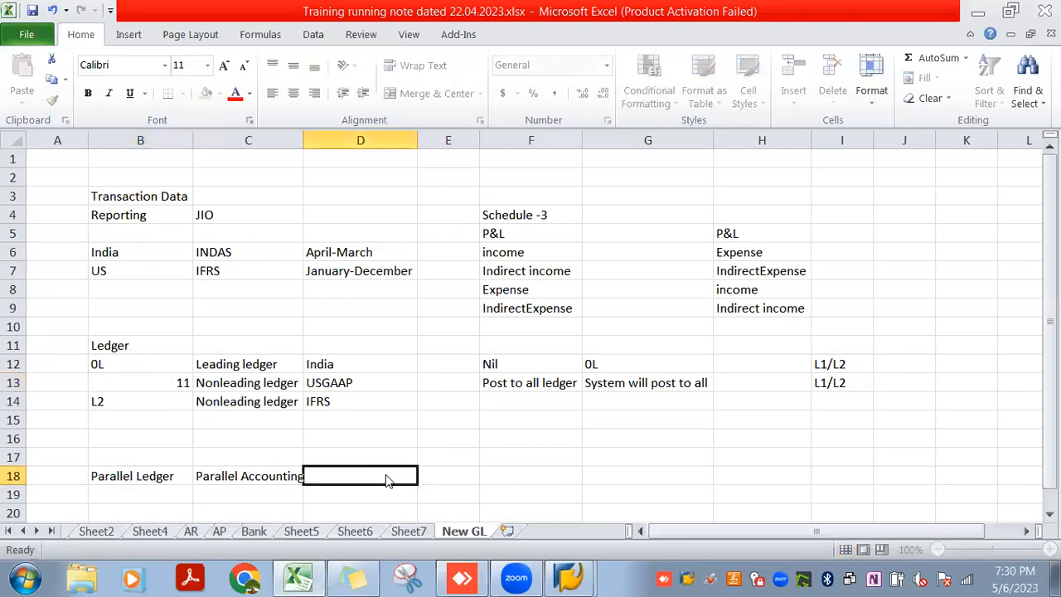
Switch back to SAP, return to the ledger overview and check the name and totals table of ledger 11
{"action": "key", "text": "alt+Tab"}
{"action": "left_click", "coordinate": [205, 41]}
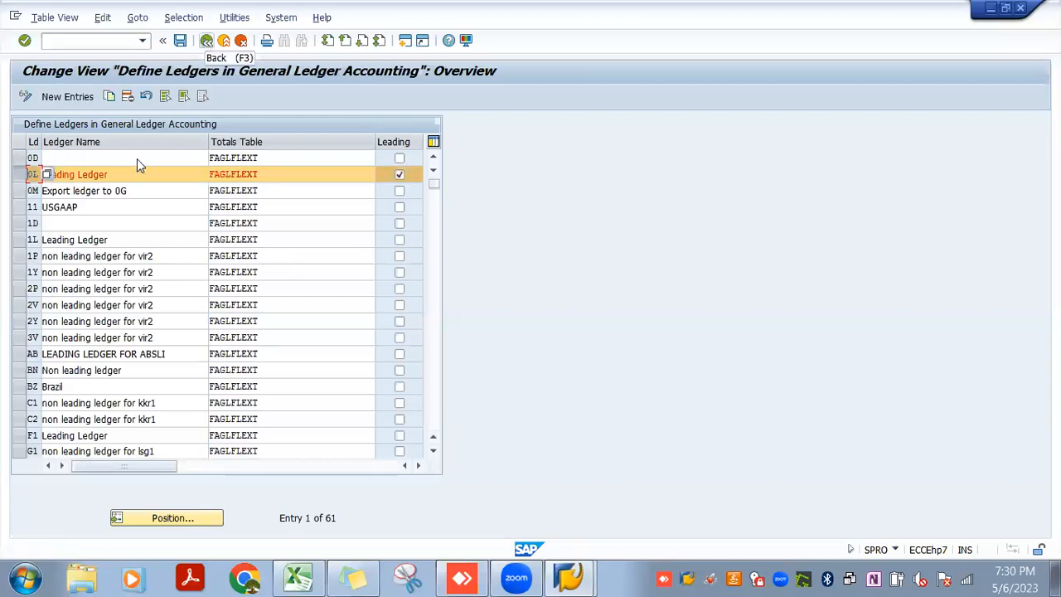
{"action": "left_click", "coordinate": [95, 208]}
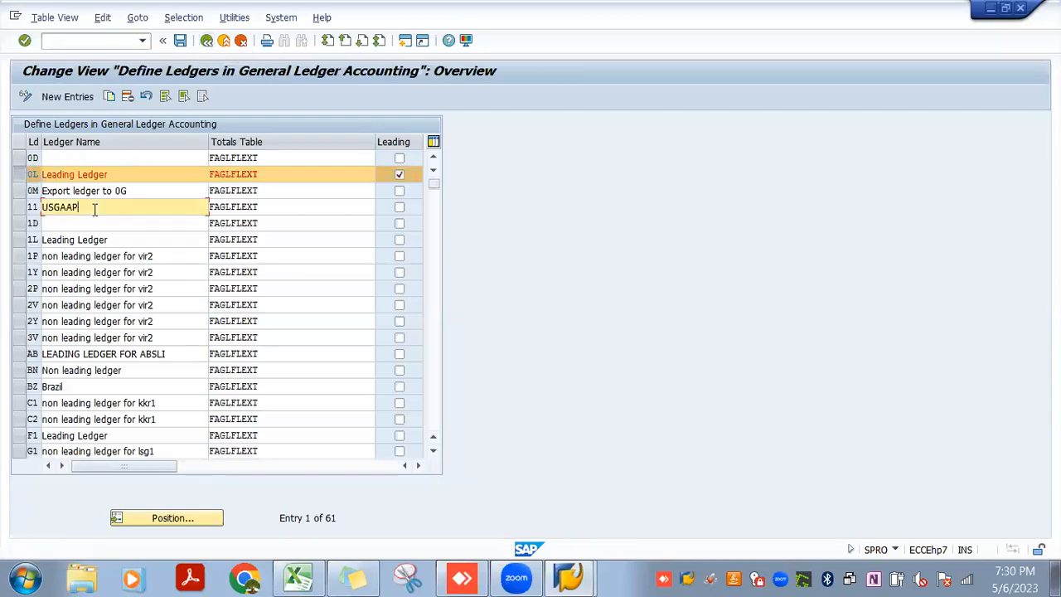
{"action": "left_click", "coordinate": [267, 206]}
{"action": "left_click_drag", "start_coordinate": [267, 207], "coordinate": [210, 210]}
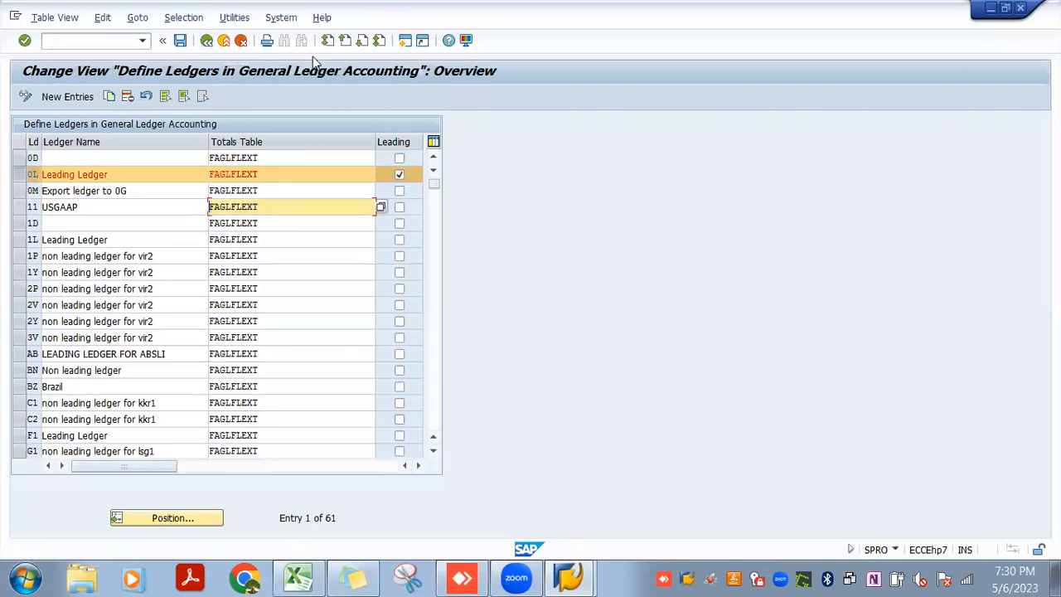
Look up table FAGLFLEXT with transaction SE16N in a new session, leave it and return to the ledger overview
{"action": "left_click", "coordinate": [403, 41]}
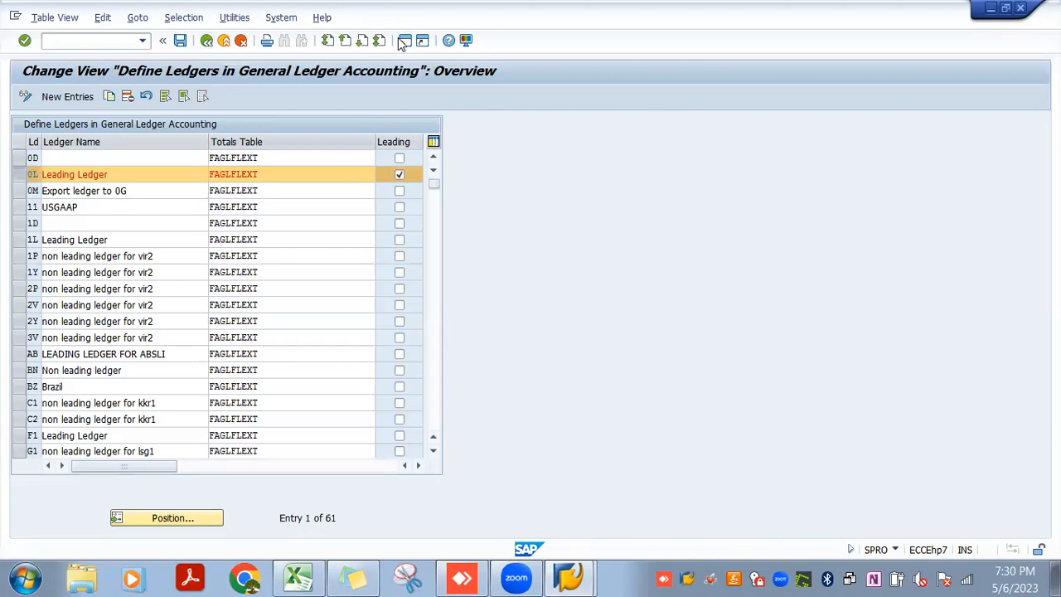
{"action": "type", "text": "se16n"}
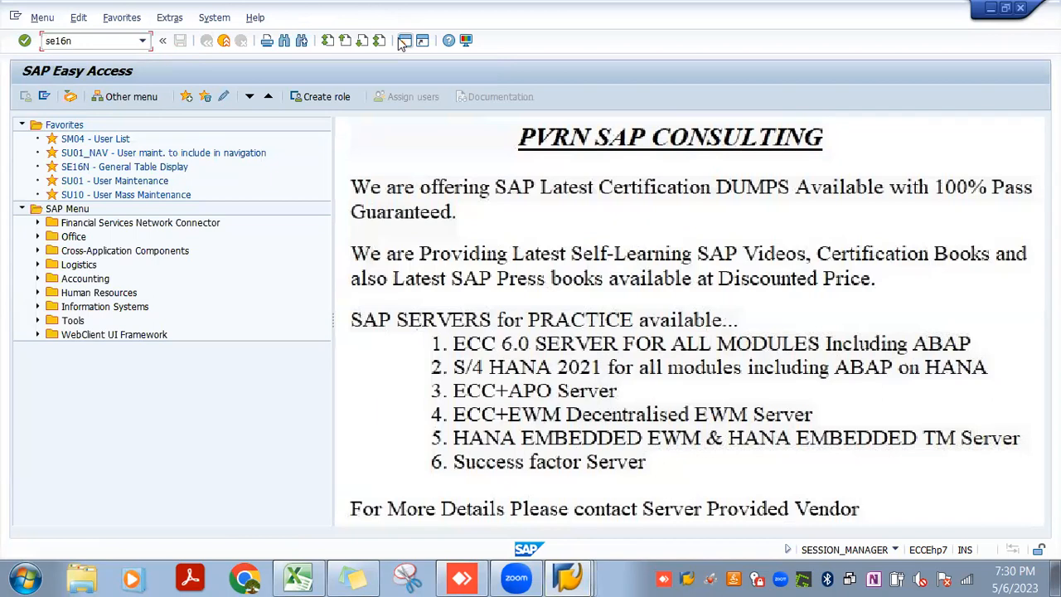
{"action": "key", "text": "Return"}
{"action": "type", "text": "FA"}
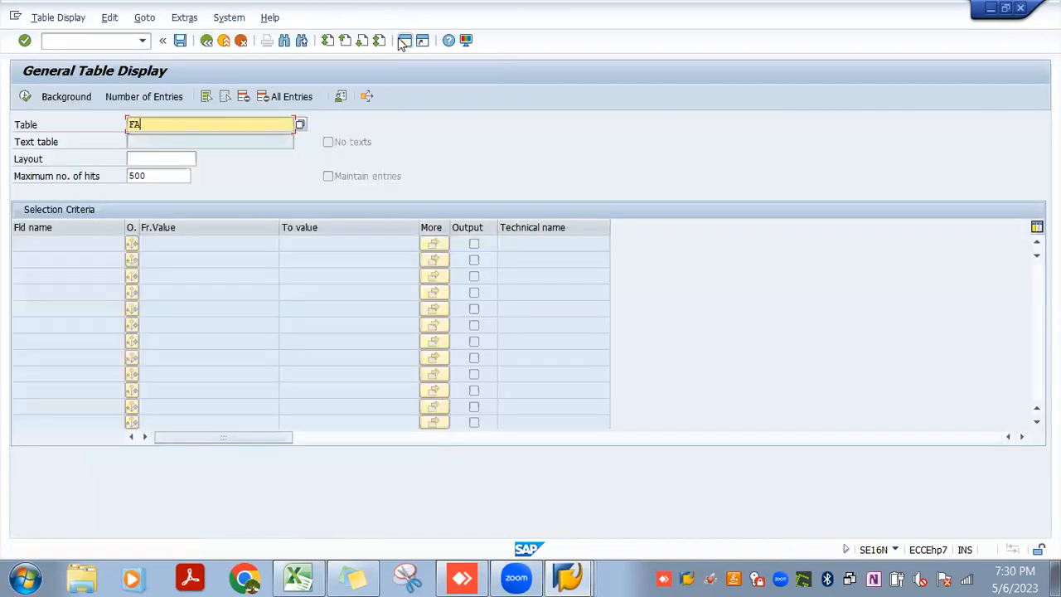
{"action": "type", "text": "GLFLEXT"}
{"action": "key", "text": "Return"}
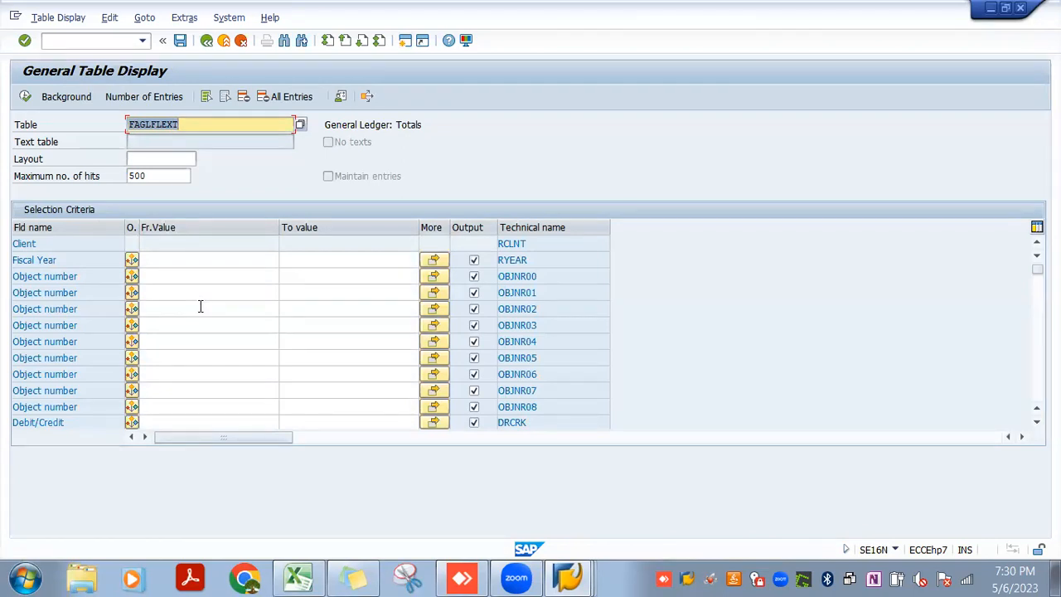
{"action": "left_click", "coordinate": [206, 40]}
{"action": "key", "text": "alt+Tab"}
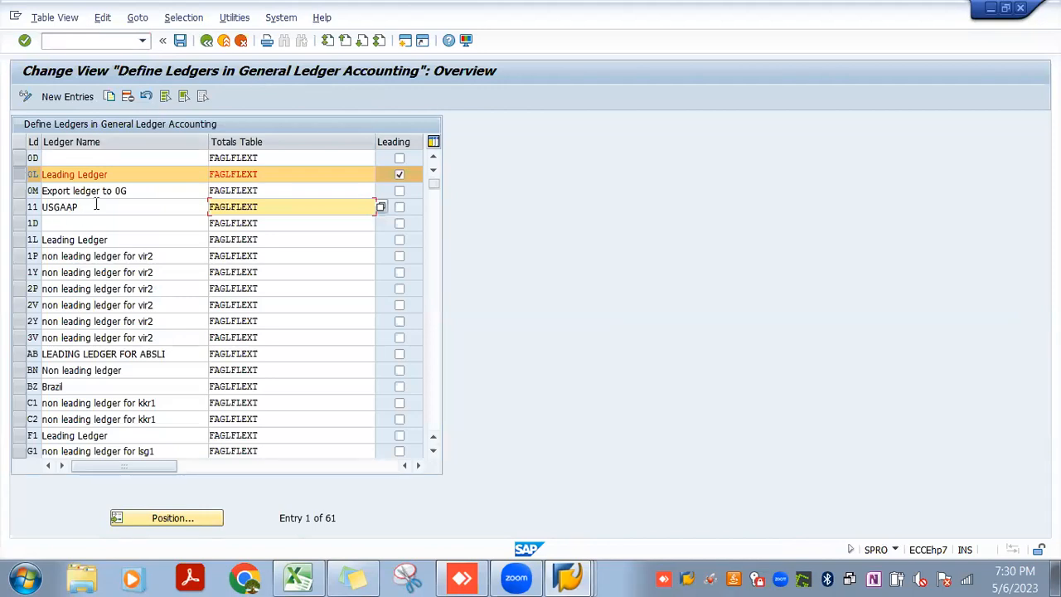
Check the USGAAP ledger 11 entry in display and change mode, including its name and totals table
{"action": "left_click", "coordinate": [72, 208]}
{"action": "double_click", "coordinate": [71, 208]}
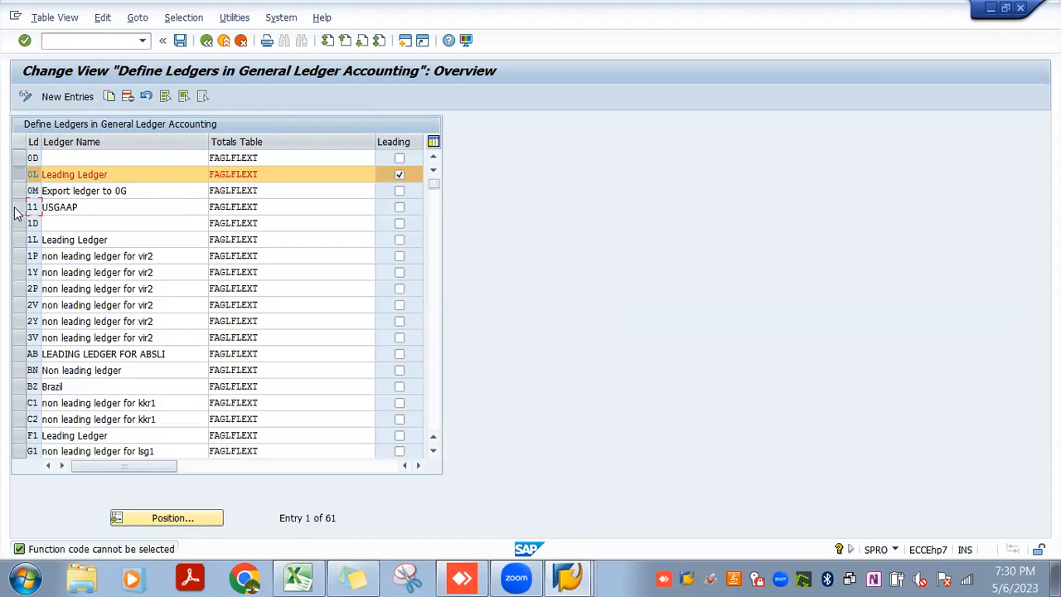
{"action": "left_click", "coordinate": [18, 207]}
{"action": "left_click", "coordinate": [25, 95]}
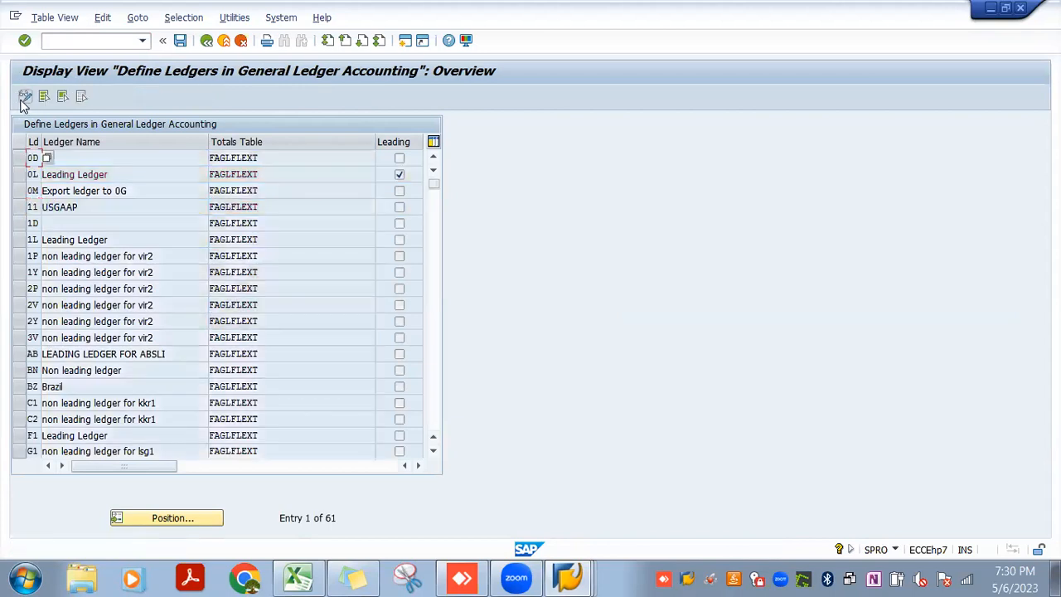
{"action": "left_click", "coordinate": [18, 207]}
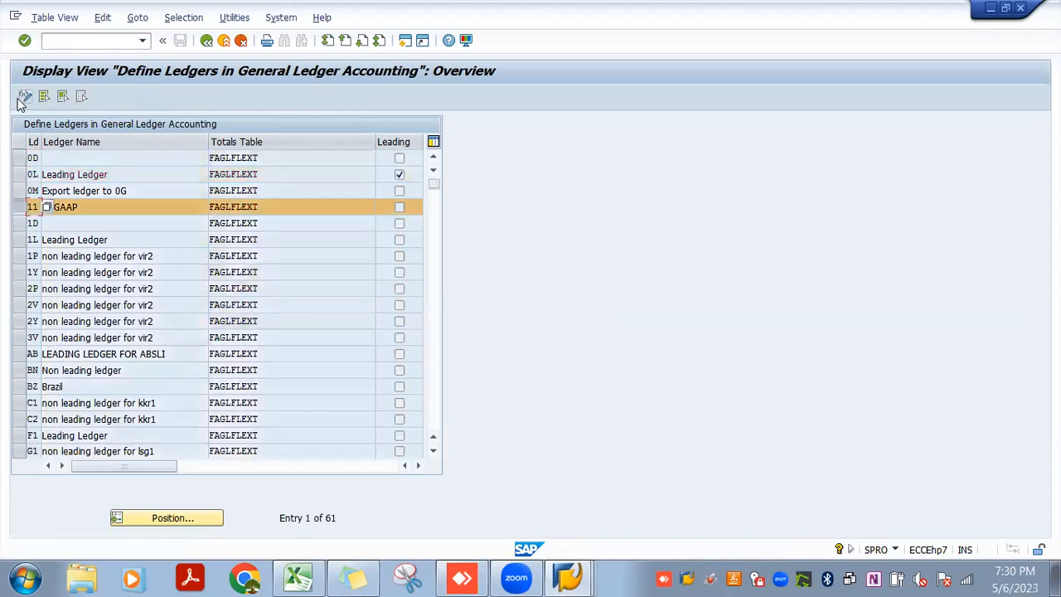
{"action": "left_click", "coordinate": [25, 96]}
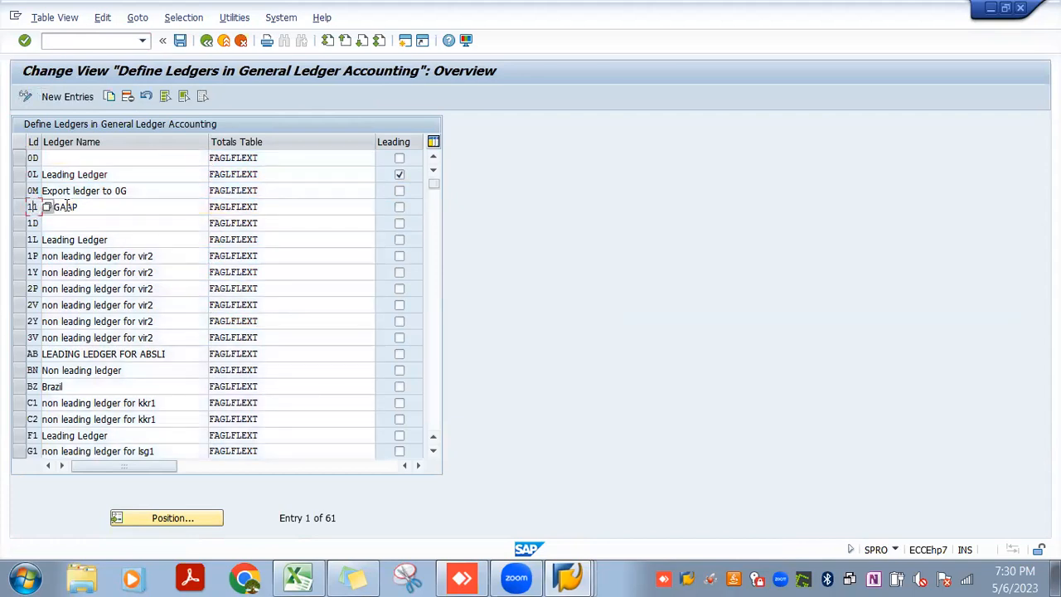
{"action": "left_click", "coordinate": [74, 206]}
{"action": "left_click", "coordinate": [242, 206]}
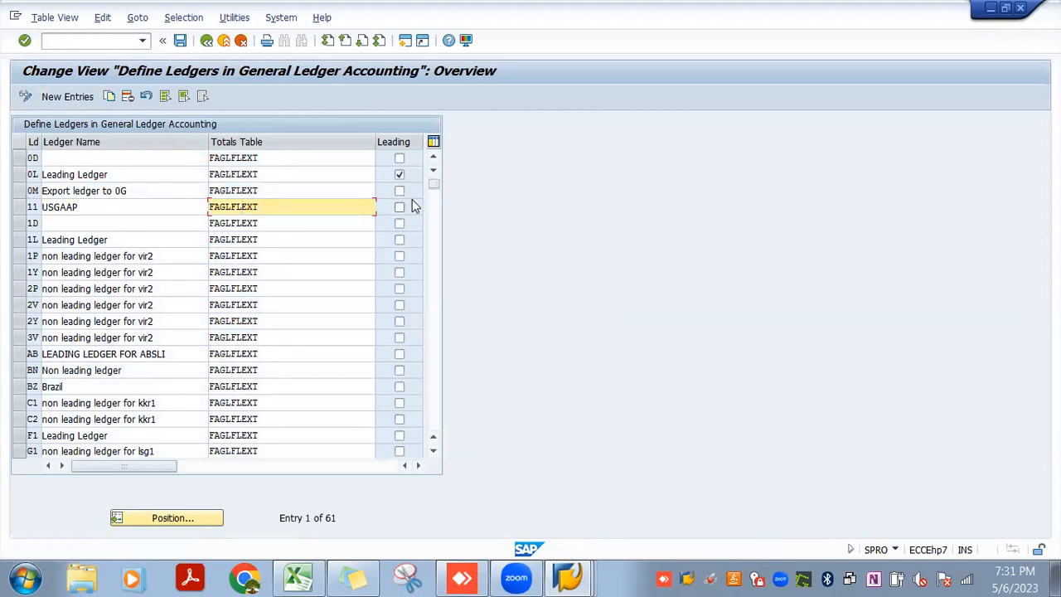
Return to the implementation guide, open Define Currencies of Leading Ledger and look for company code JIO3
{"action": "left_click", "coordinate": [207, 41]}
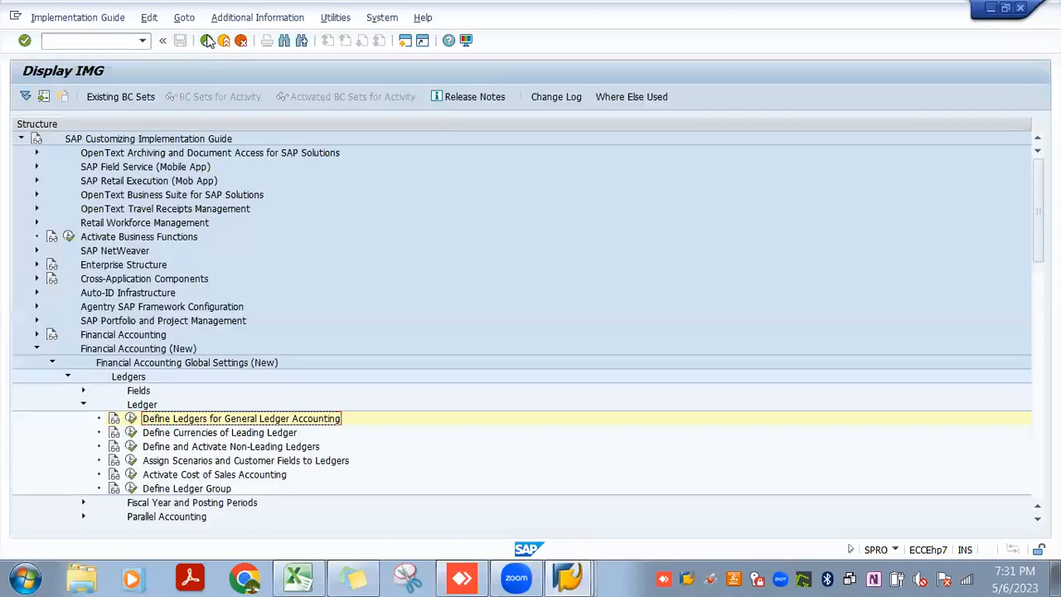
{"action": "left_click", "coordinate": [131, 435]}
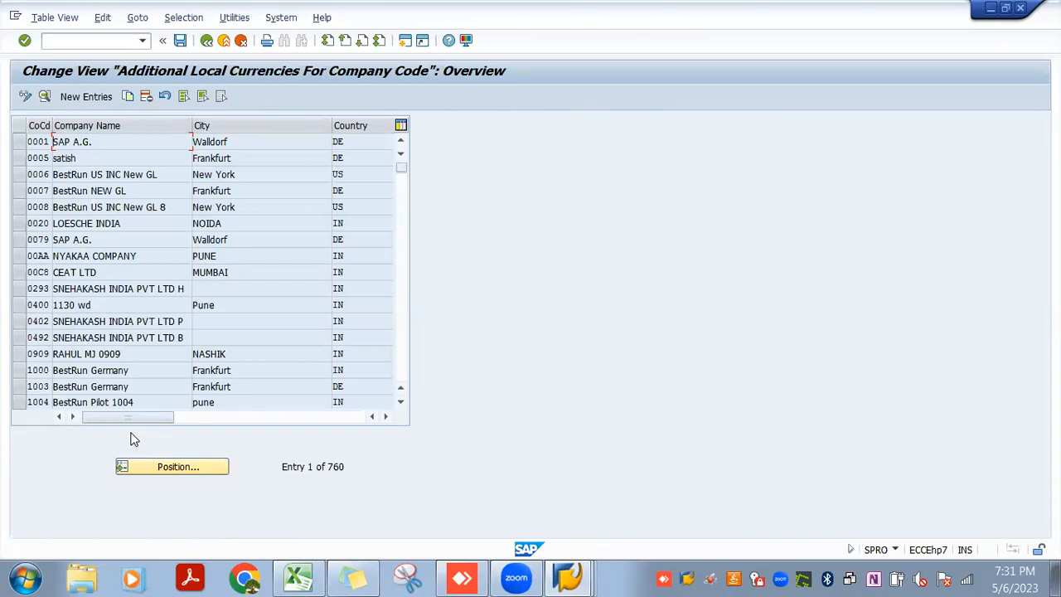
{"action": "left_click", "coordinate": [183, 469]}
{"action": "type", "text": "JIO3"}
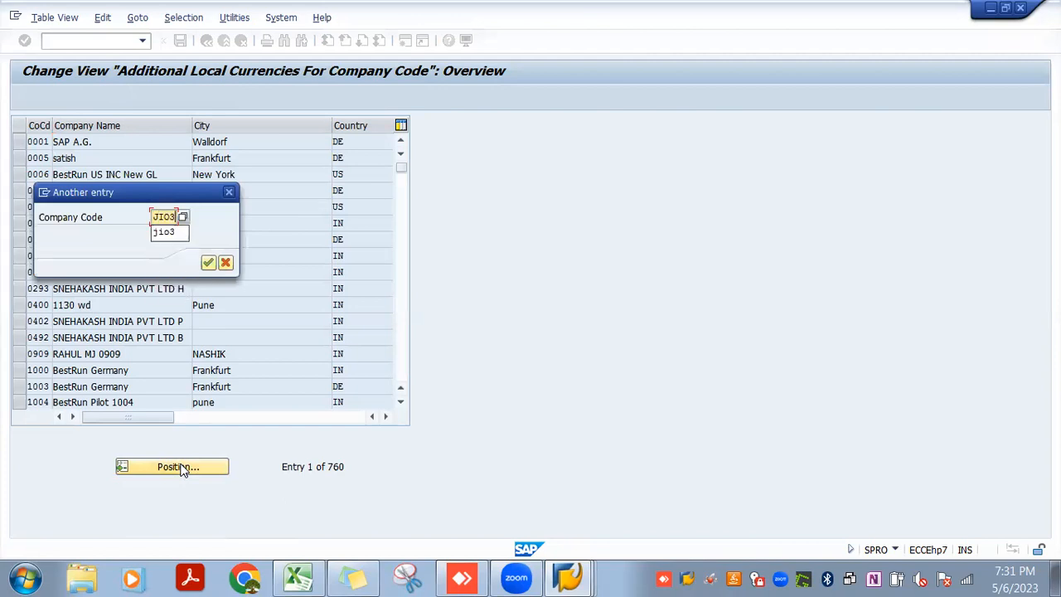
{"action": "key", "text": "Return"}
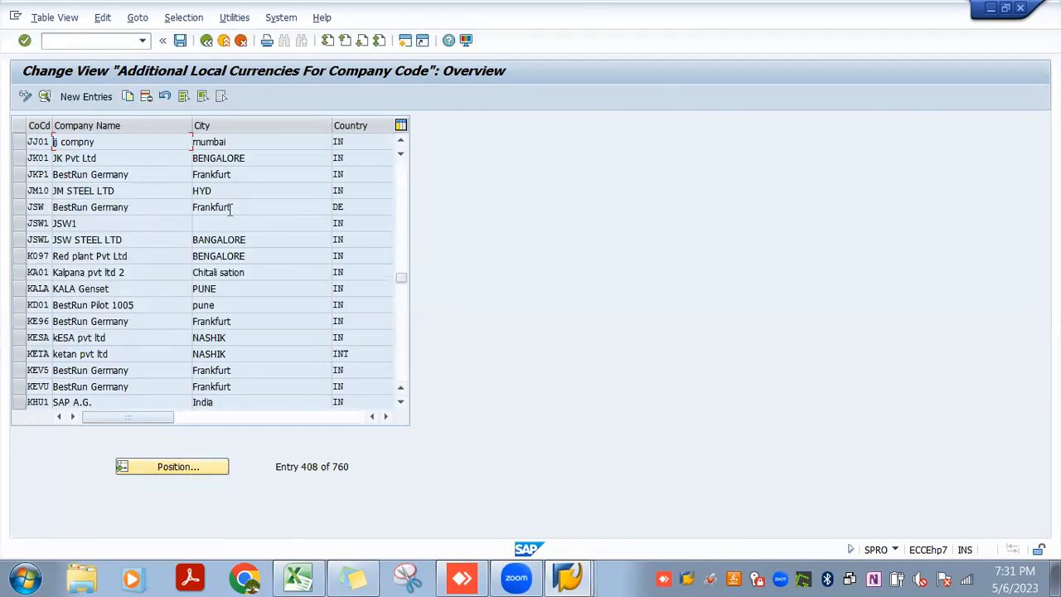
Start a new currency entry for company code JIO3 and set the 2nd local currency type to 30, Group currency
{"action": "left_click", "coordinate": [76, 99]}
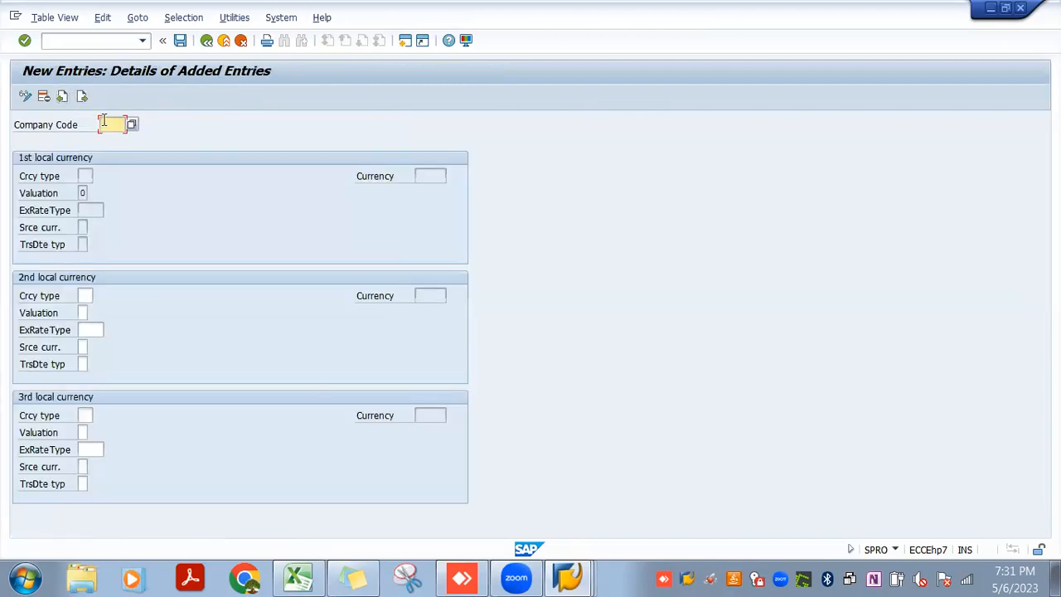
{"action": "type", "text": "TI"}
{"action": "type", "text": "03"}
{"action": "left_click", "coordinate": [86, 295]}
{"action": "type", "text": "30"}
{"action": "left_click", "coordinate": [101, 295]}
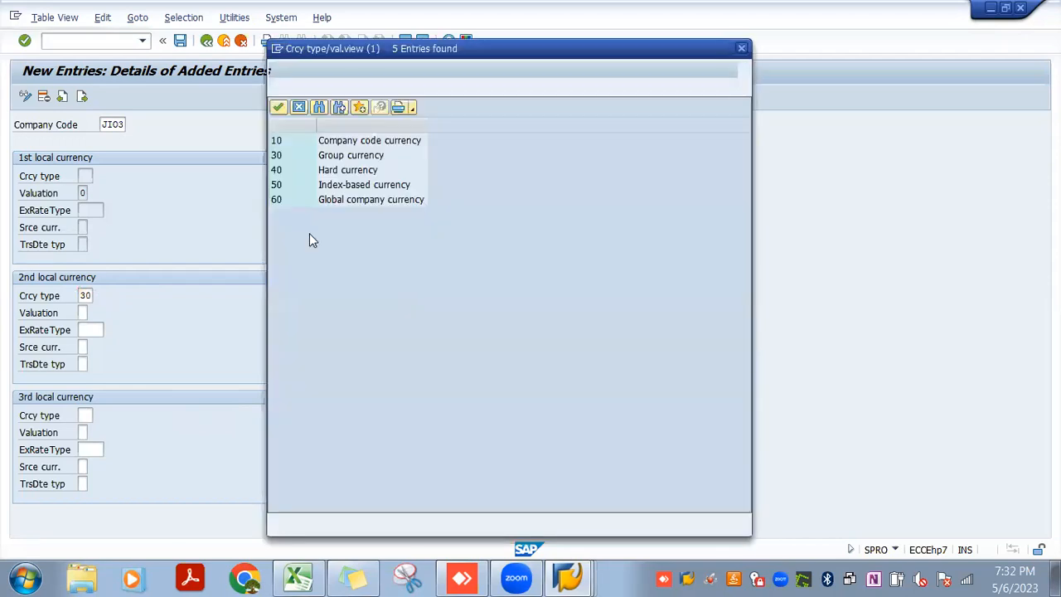
{"action": "double_click", "coordinate": [345, 156]}
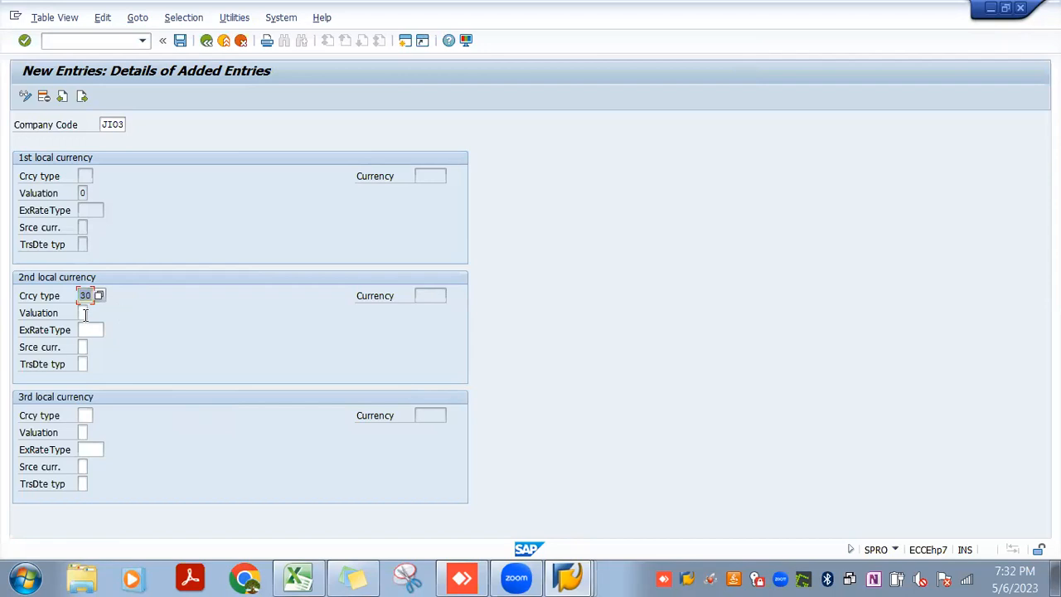
Complete the 2nd local currency's valuation, set exchange rate type M and acknowledge the customizing check messages
{"action": "left_click", "coordinate": [86, 314]}
{"action": "left_click", "coordinate": [90, 328]}
{"action": "key", "text": "Return"}
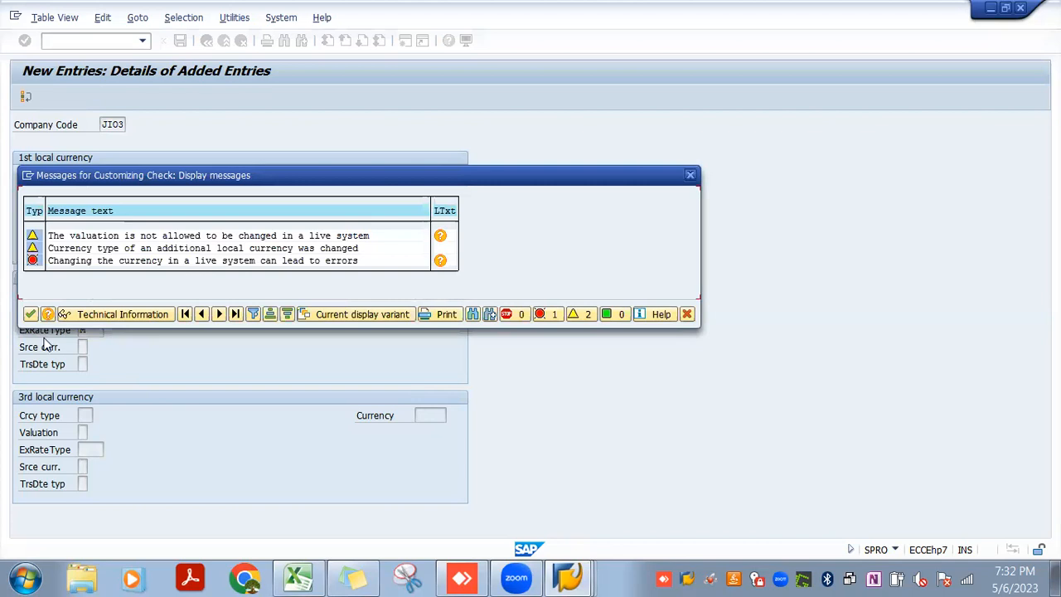
{"action": "left_click", "coordinate": [30, 315]}
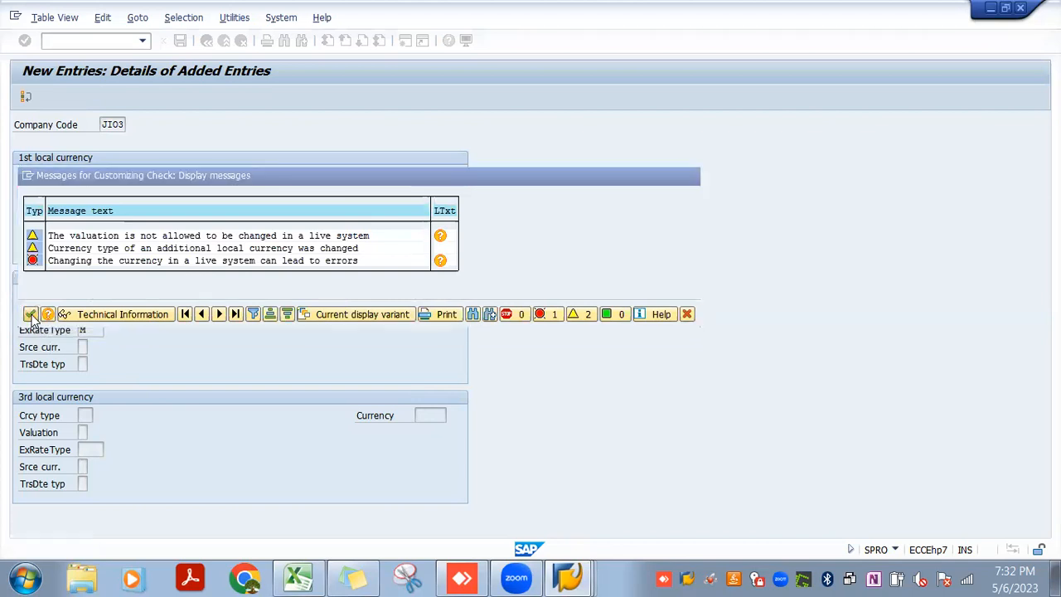
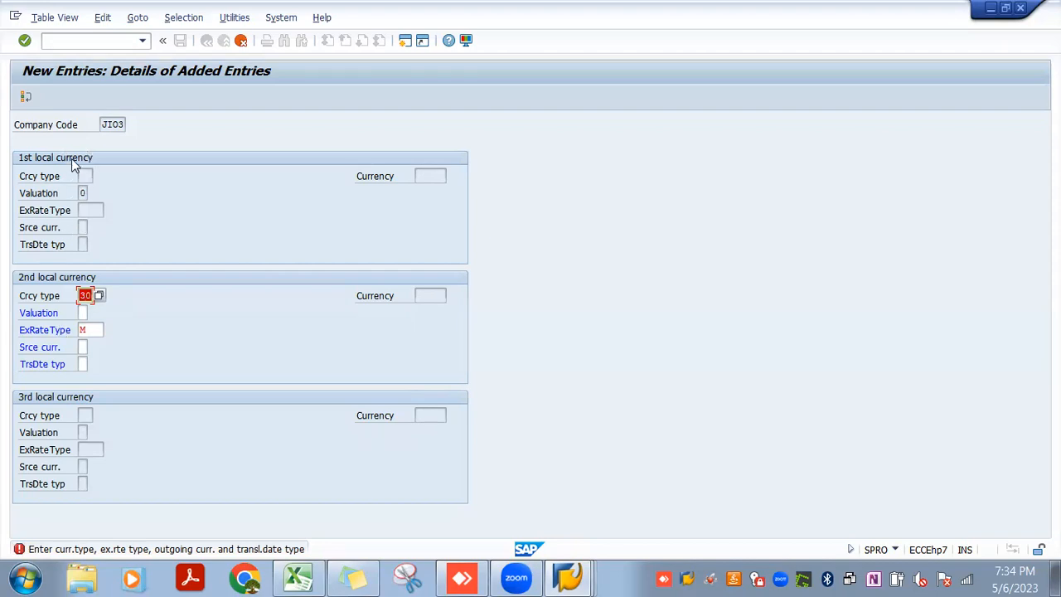
Cancel the new currency entry for company code JIO3 and discard its unsaved changes
{"action": "left_click", "coordinate": [240, 40]}
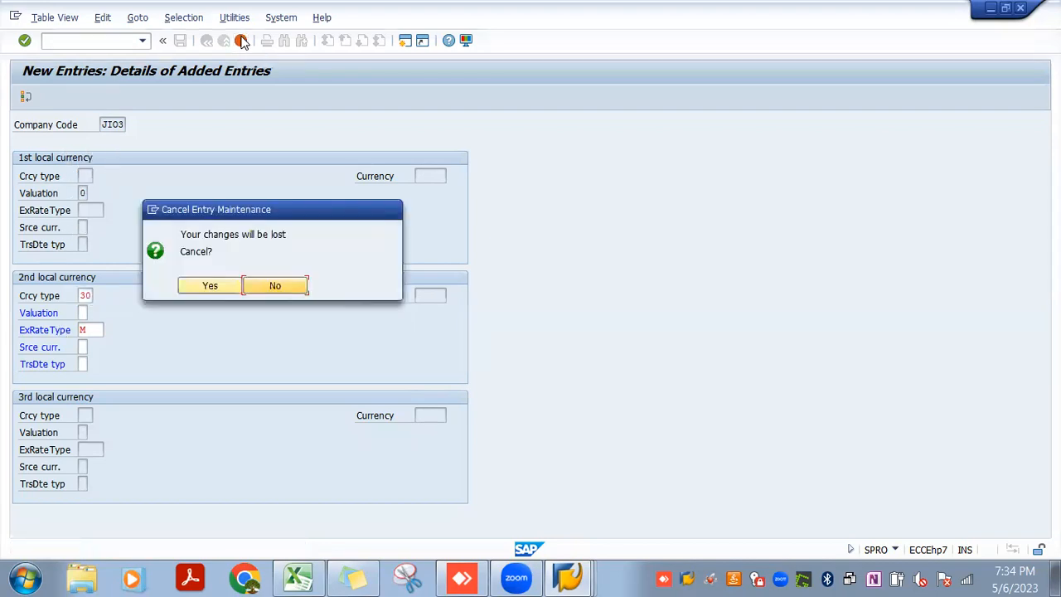
{"action": "left_click", "coordinate": [246, 286]}
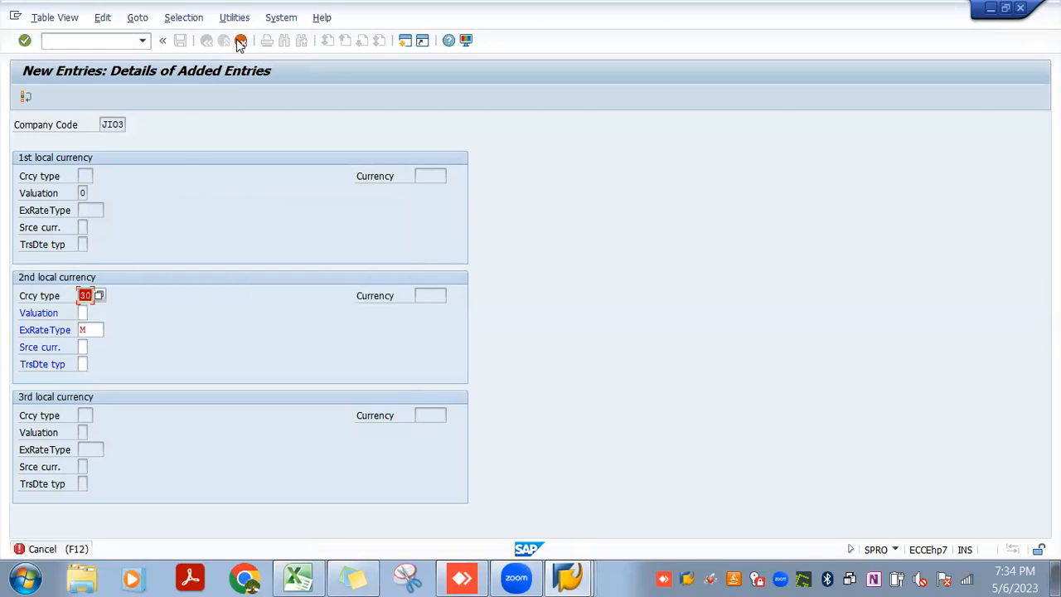
{"action": "left_click", "coordinate": [240, 41]}
{"action": "left_click", "coordinate": [225, 284]}
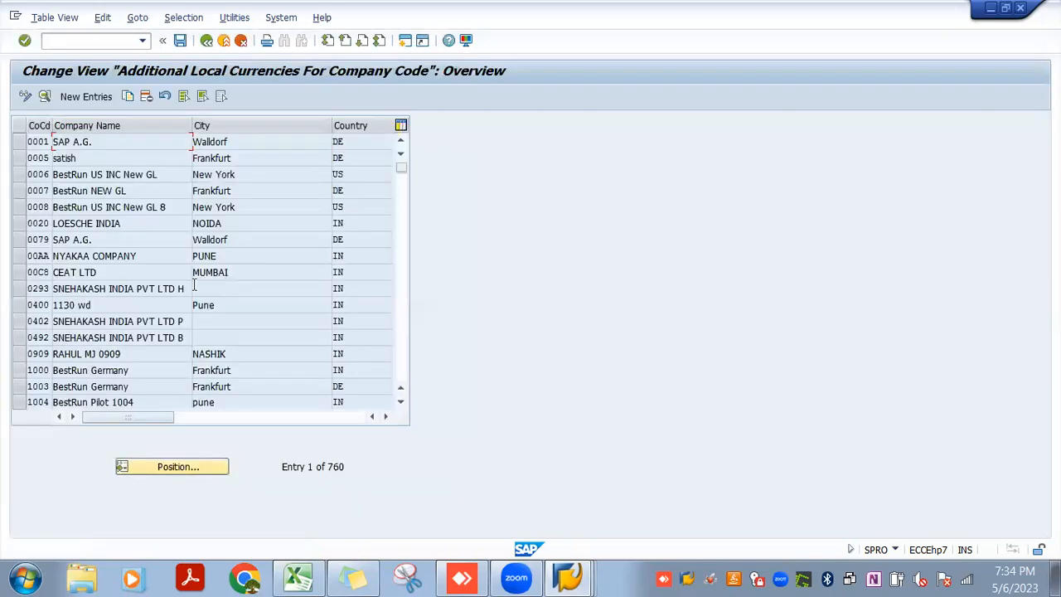
Open the additional local currency details of company code 0020 and accept the warnings about changing currencies
{"action": "left_click", "coordinate": [88, 222]}
{"action": "double_click", "coordinate": [88, 222]}
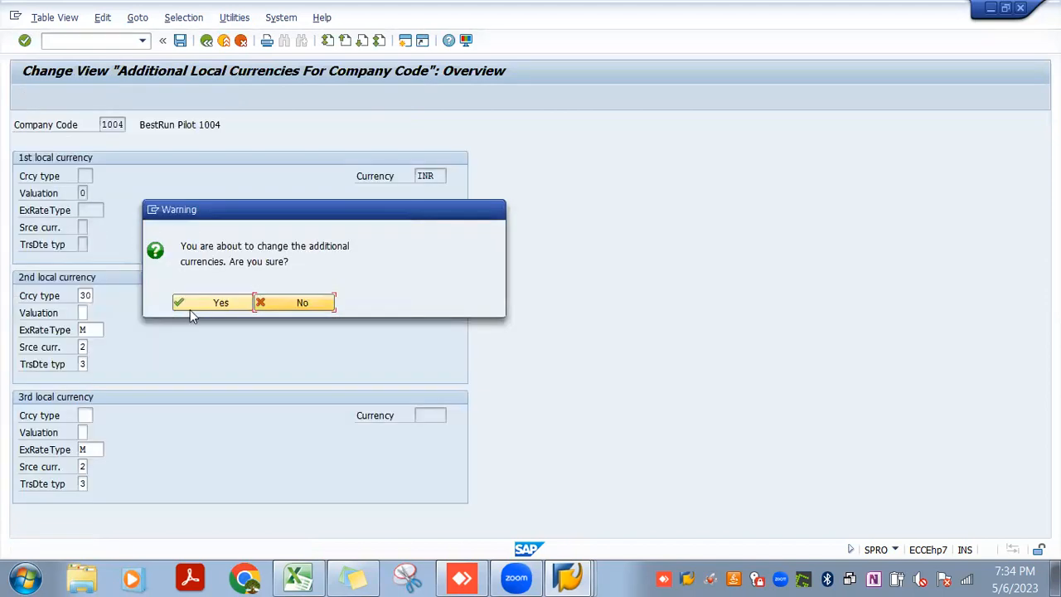
{"action": "left_click", "coordinate": [198, 303]}
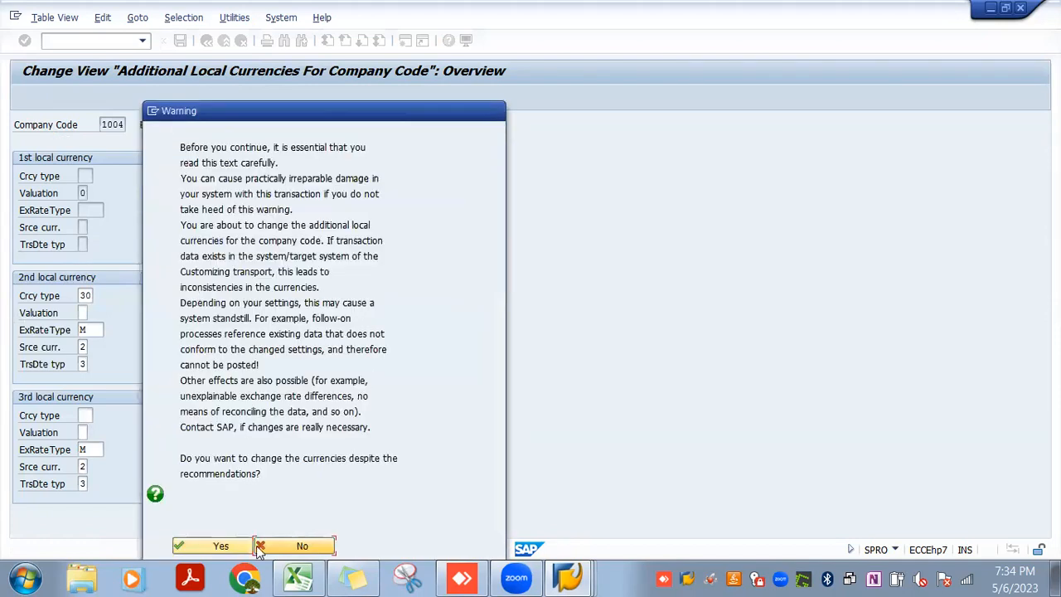
{"action": "left_click", "coordinate": [220, 545]}
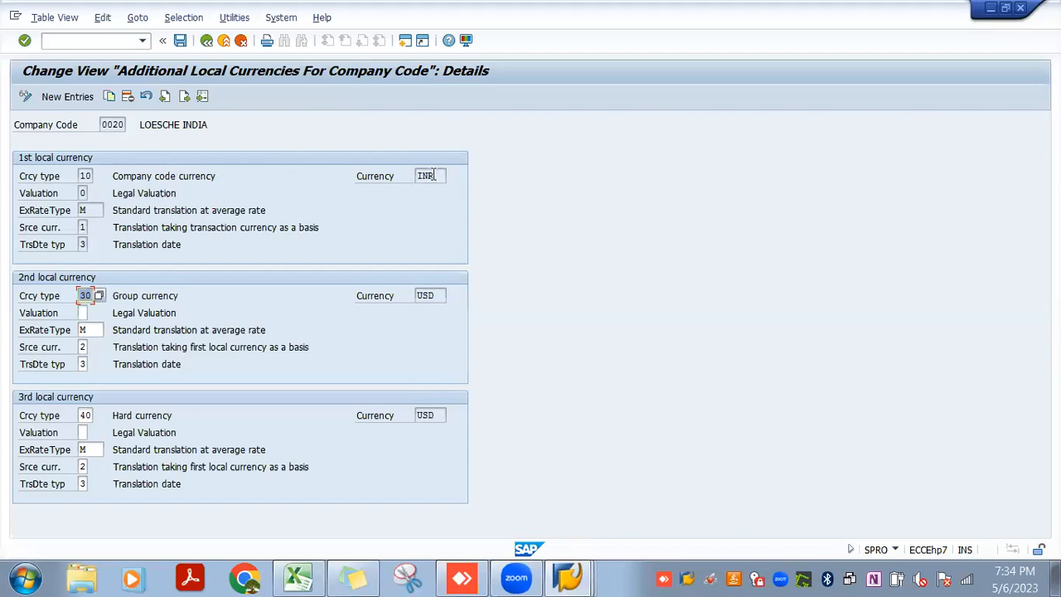
In a new session, try transaction OX04, open company code transaction OX02 instead and display its locked data
{"action": "left_click", "coordinate": [405, 42]}
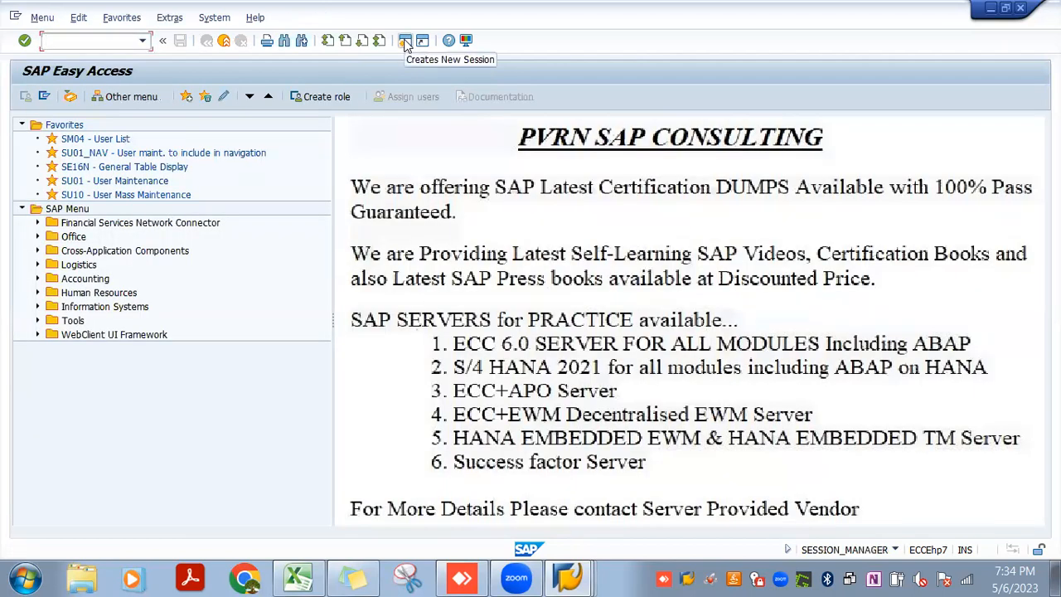
{"action": "type", "text": "sm04"}
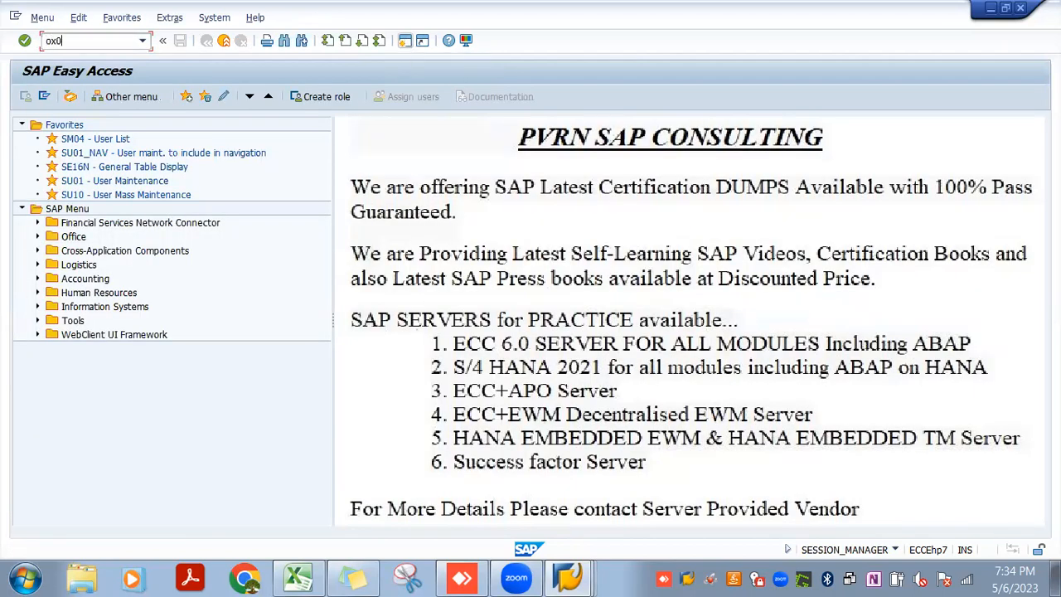
{"action": "key", "text": "Return"}
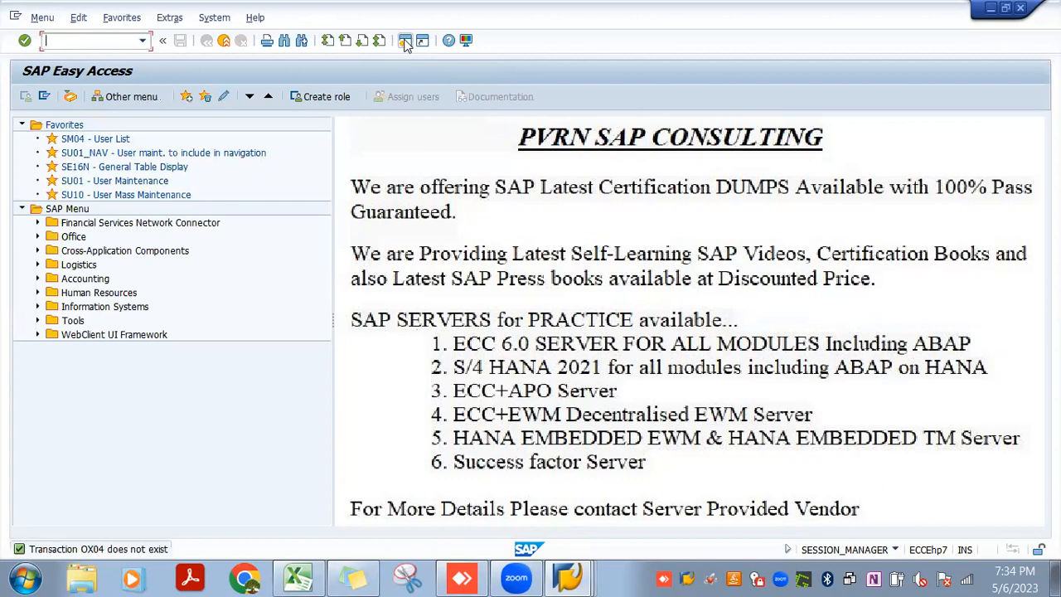
{"action": "type", "text": "ox02"}
{"action": "key", "text": "Return"}
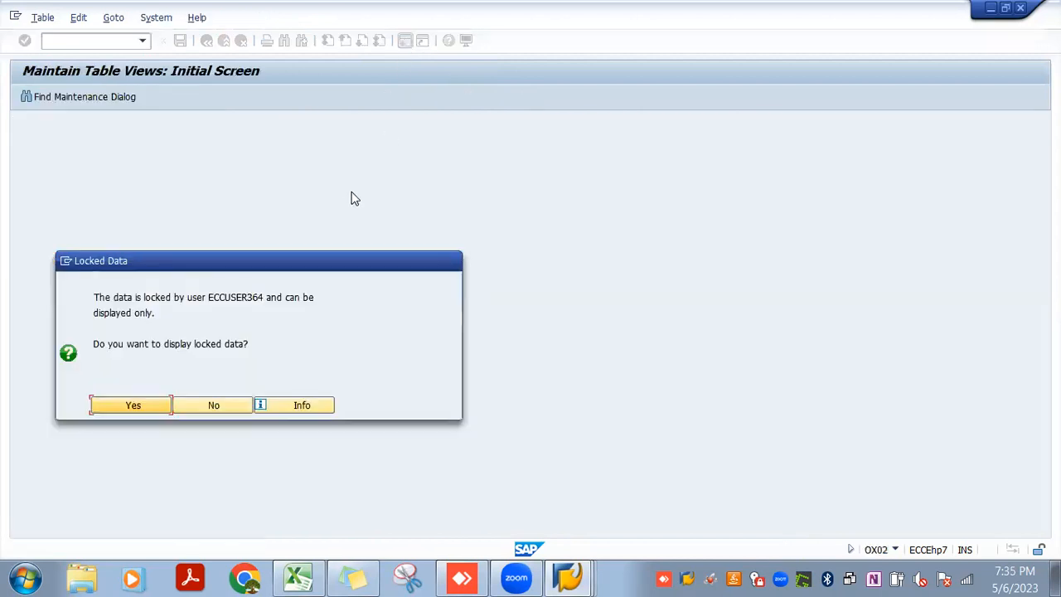
{"action": "left_click", "coordinate": [147, 403]}
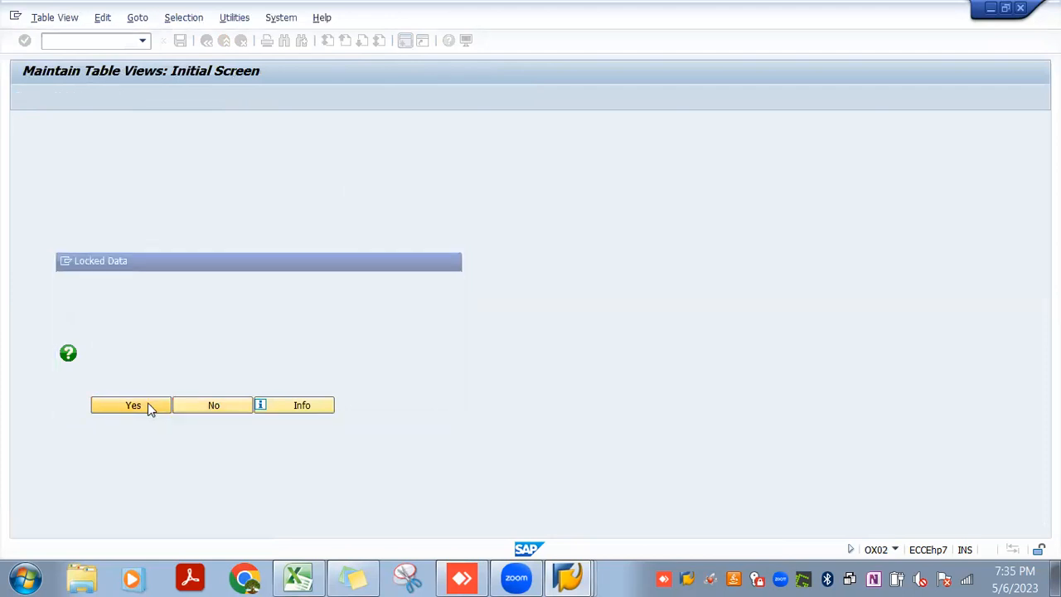
Find company code JIO3, examine the currency in its details and return to the additional local currencies session
{"action": "left_click", "coordinate": [169, 448]}
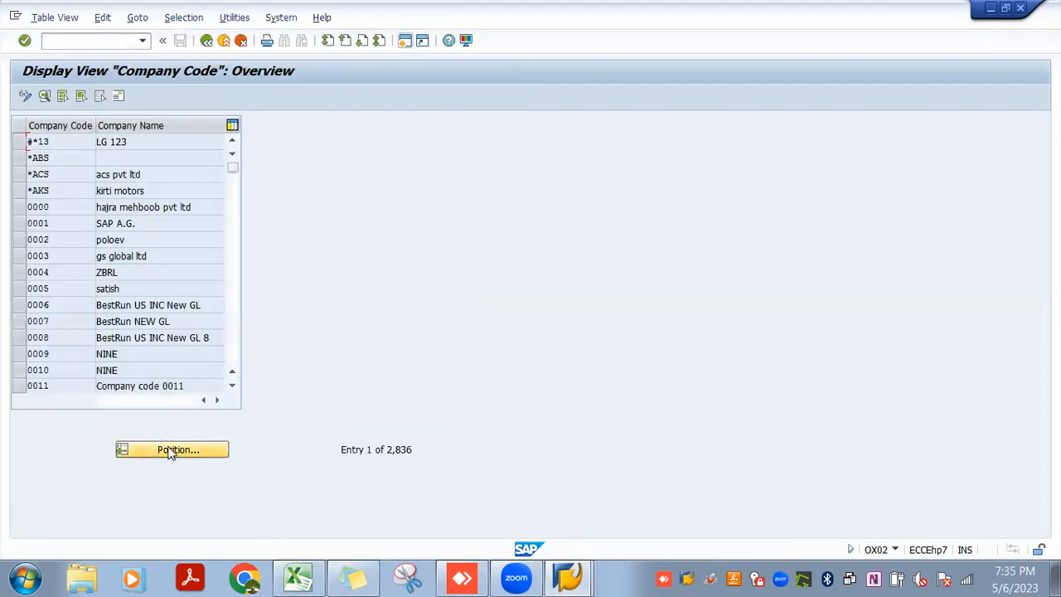
{"action": "type", "text": "jio2"}
{"action": "key", "text": "Return"}
{"action": "left_click", "coordinate": [117, 143]}
{"action": "double_click", "coordinate": [117, 142]}
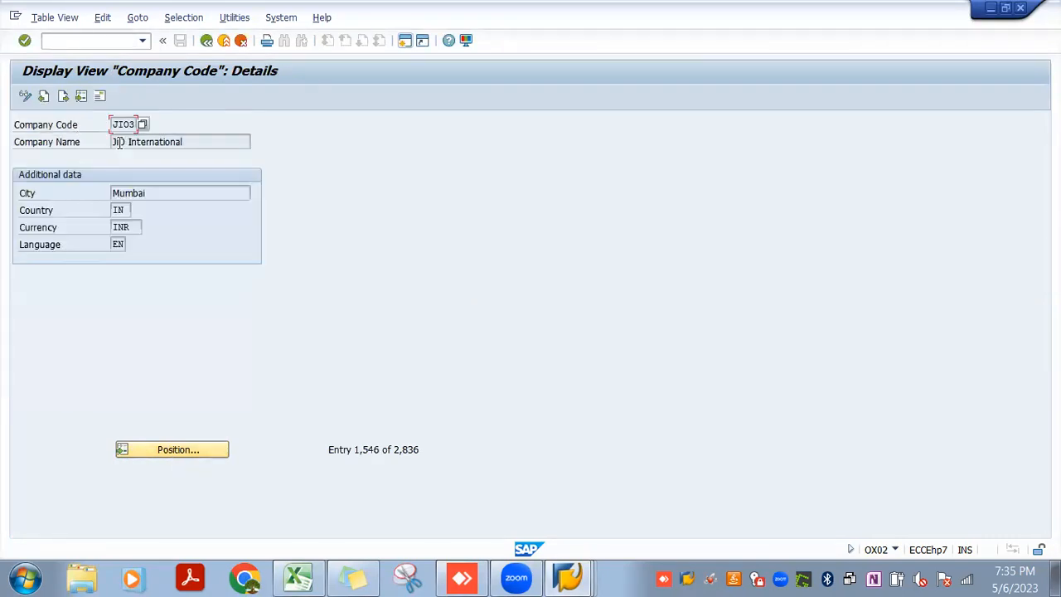
{"action": "left_click", "coordinate": [135, 225]}
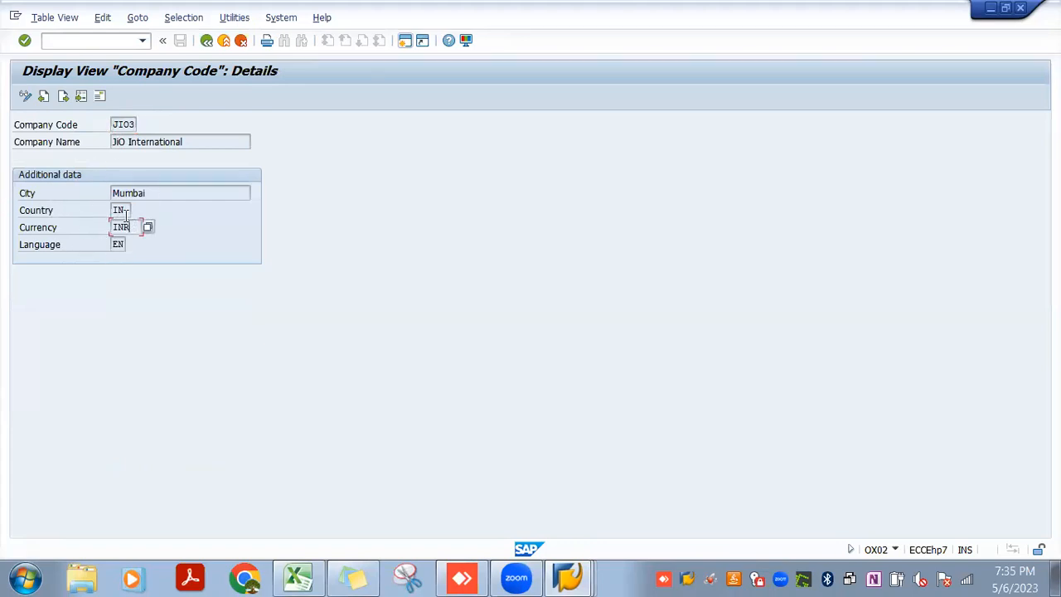
{"action": "key", "text": "alt+Tab"}
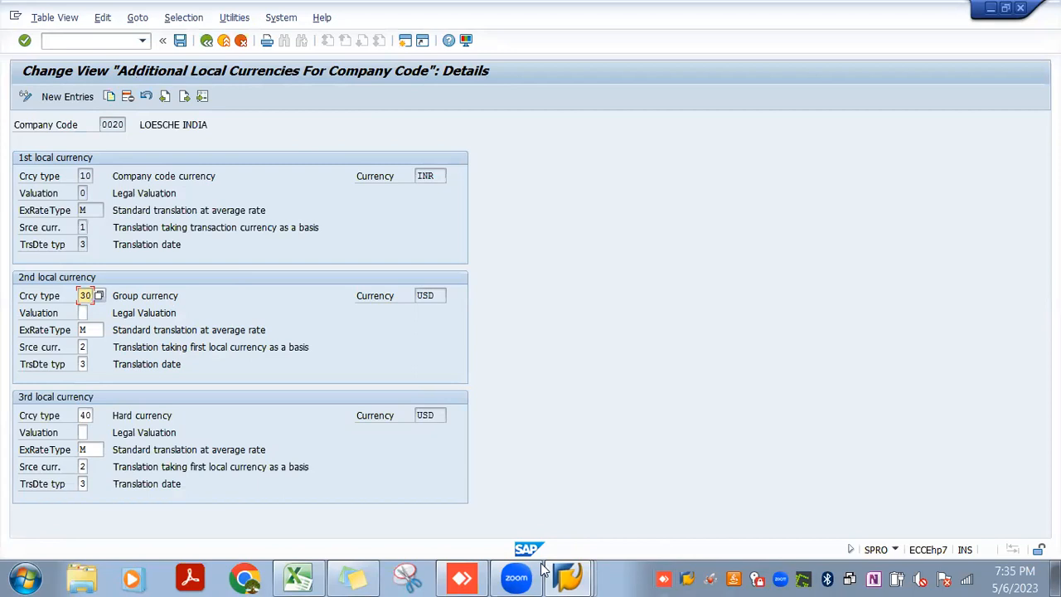
Switch to the Excel training notes and enter India in cell C23 of the New GL sheet
{"action": "mouse_move", "coordinate": [298, 578]}
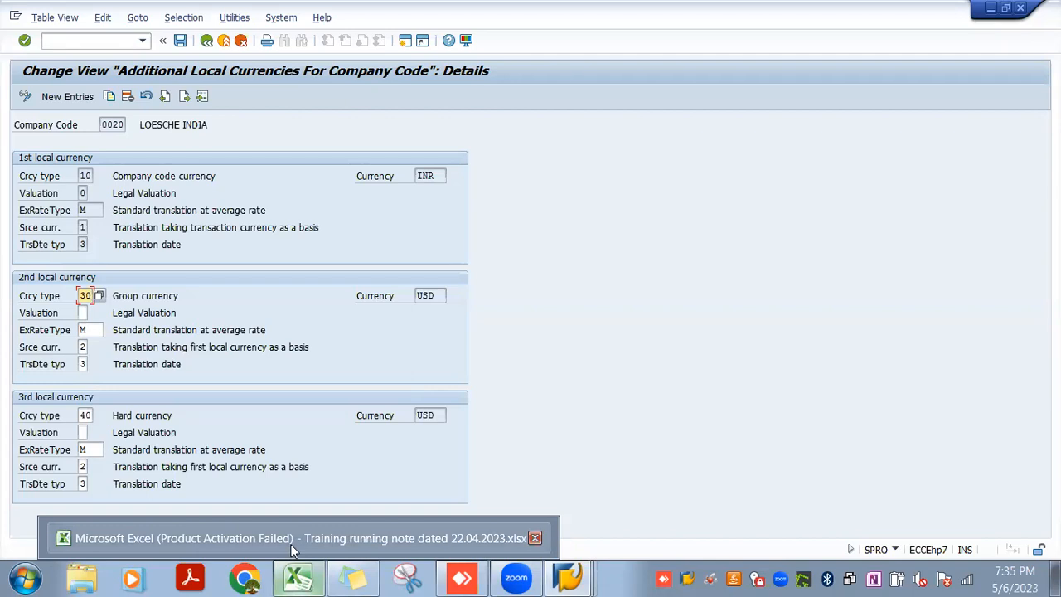
{"action": "left_click", "coordinate": [292, 543]}
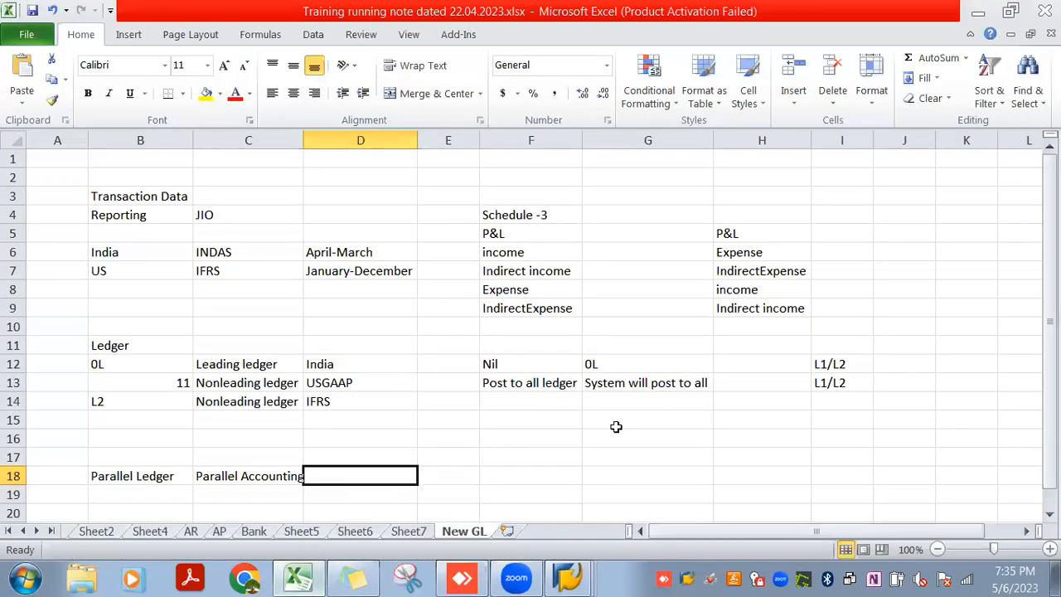
{"action": "left_click", "coordinate": [609, 457]}
{"action": "key", "text": "Down"}
{"action": "key", "text": "Down"}
{"action": "key", "text": "Down"}
{"action": "key", "text": "Down"}
{"action": "key", "text": "Down"}
{"action": "key", "text": "Down"}
{"action": "key", "text": "Down"}
{"action": "key", "text": "Down"}
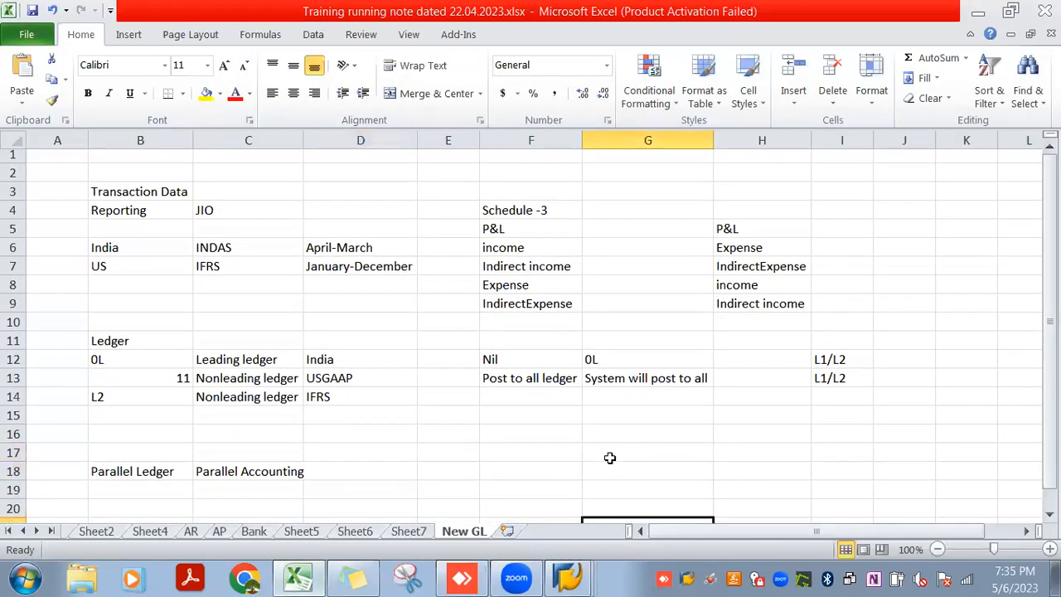
{"action": "key", "text": "Down"}
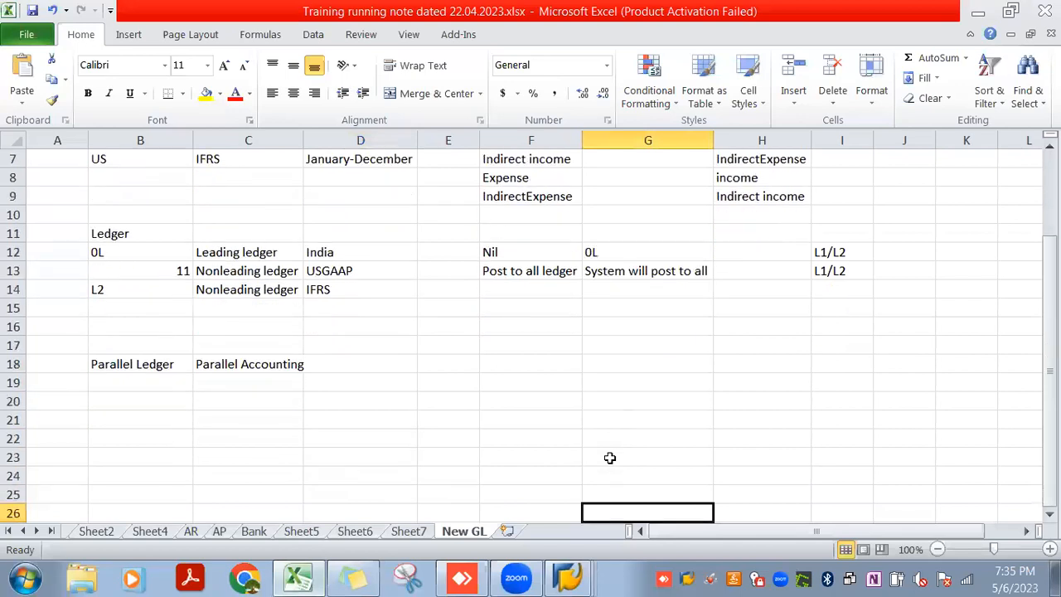
{"action": "key", "text": "Left"}
{"action": "key", "text": "Left"}
{"action": "key", "text": "Left"}
{"action": "key", "text": "Left"}
{"action": "key", "text": "Down"}
{"action": "key", "text": "Up"}
{"action": "key", "text": "Up"}
{"action": "key", "text": "Up"}
{"action": "key", "text": "Up"}
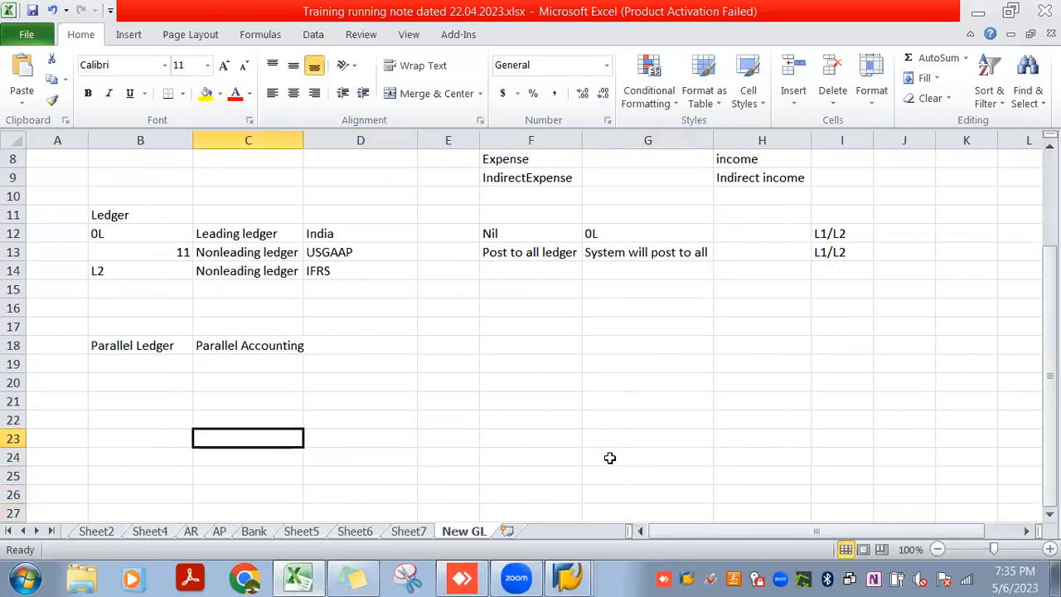
{"action": "type", "text": "India"}
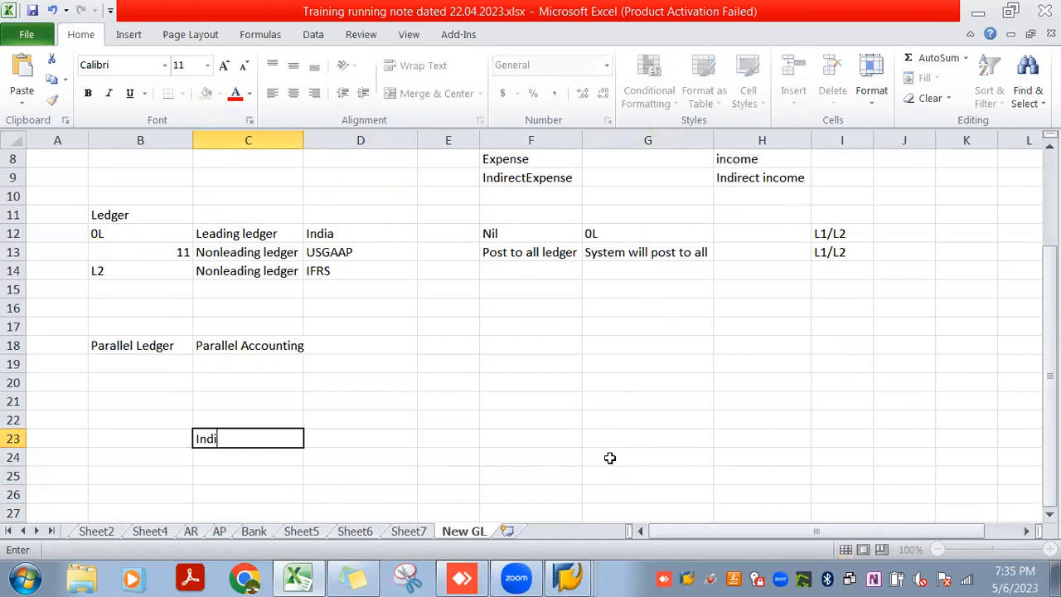
{"action": "key", "text": "Return"}
{"action": "key", "text": "Up"}
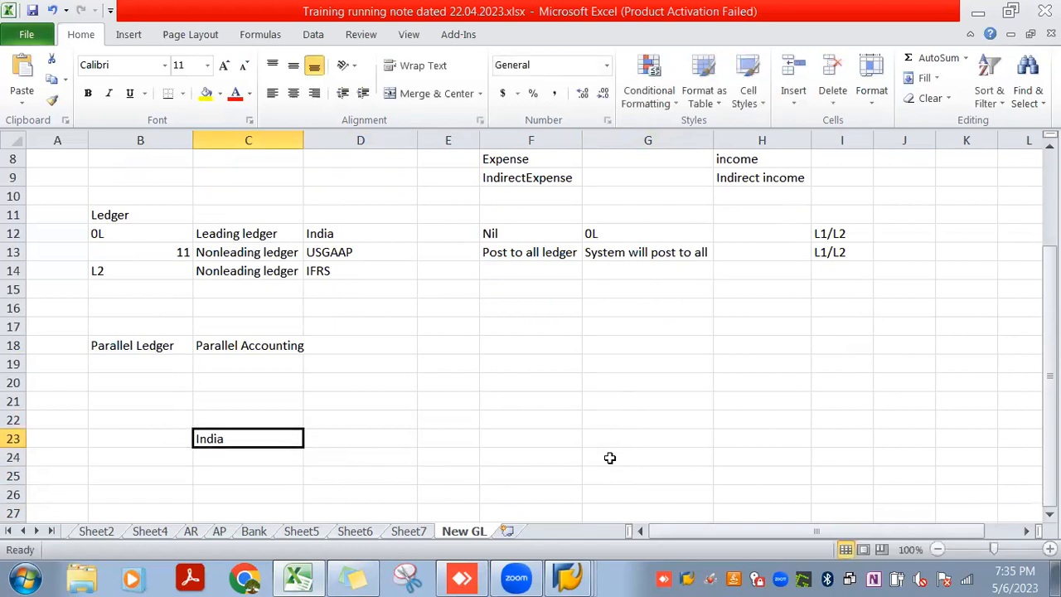
Enter JIO as a heading in cell D22, diagonally above the India row
{"action": "key", "text": "Up"}
{"action": "key", "text": "Right"}
{"action": "type", "text": "JIO"}
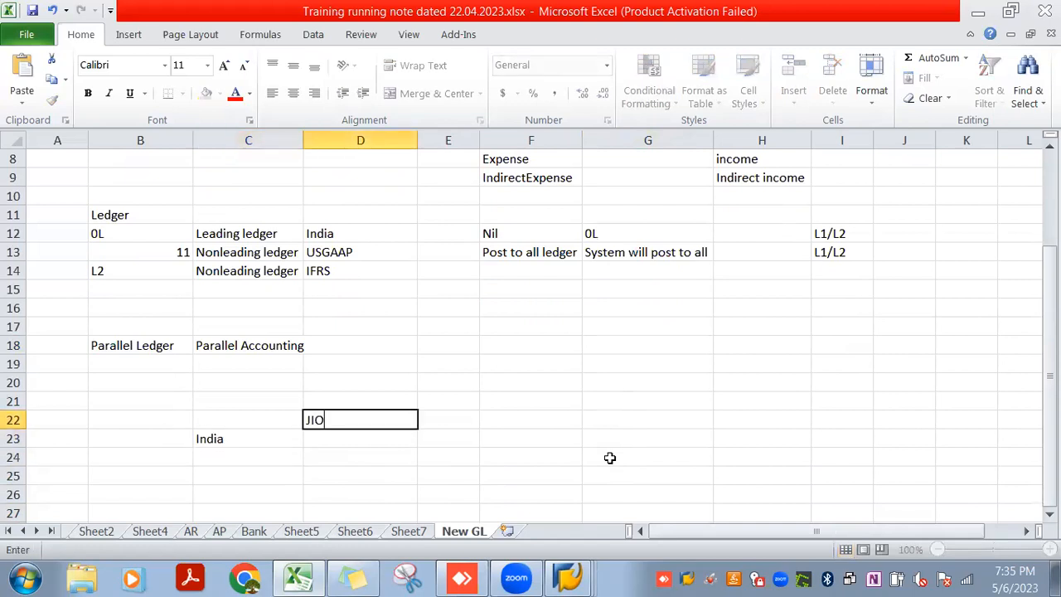
{"action": "key", "text": "Return"}
{"action": "key", "text": "Up"}
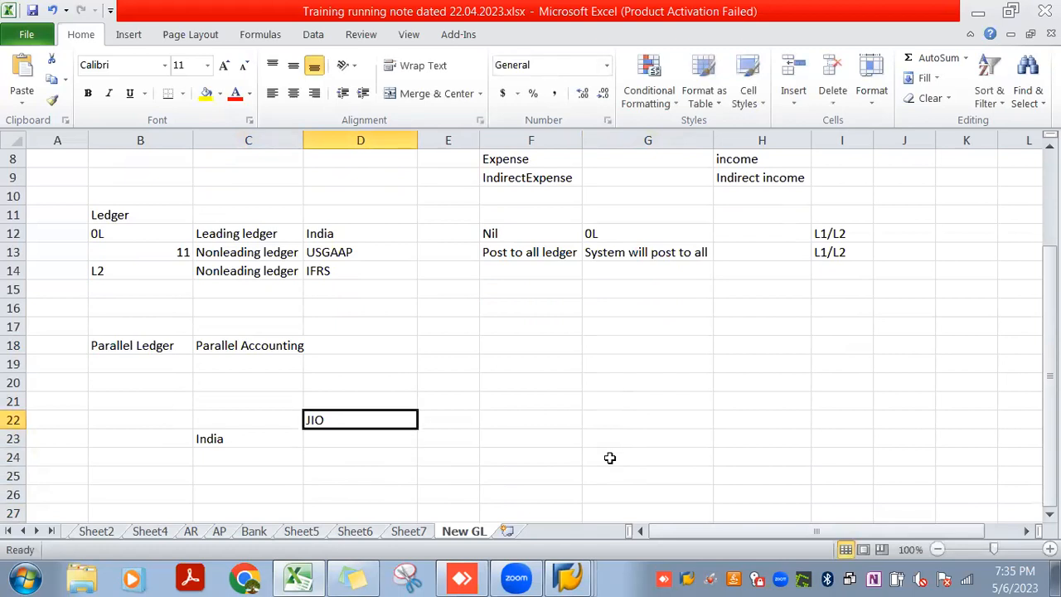
List the countries US and UK below India in cells C24 and C25
{"action": "key", "text": "Down"}
{"action": "key", "text": "Left"}
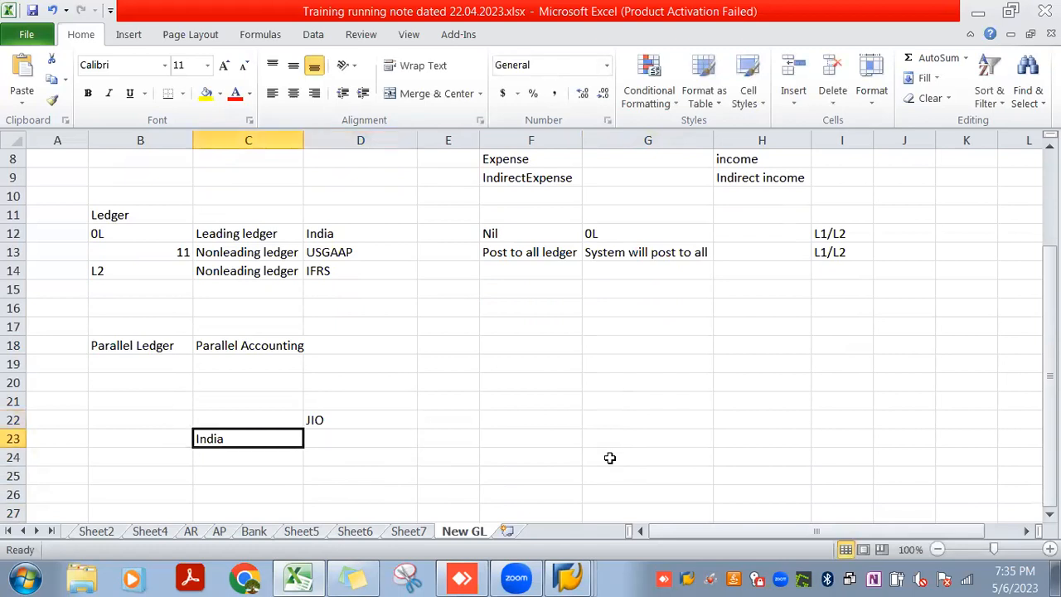
{"action": "key", "text": "Down"}
{"action": "type", "text": "US"}
{"action": "key", "text": "Return"}
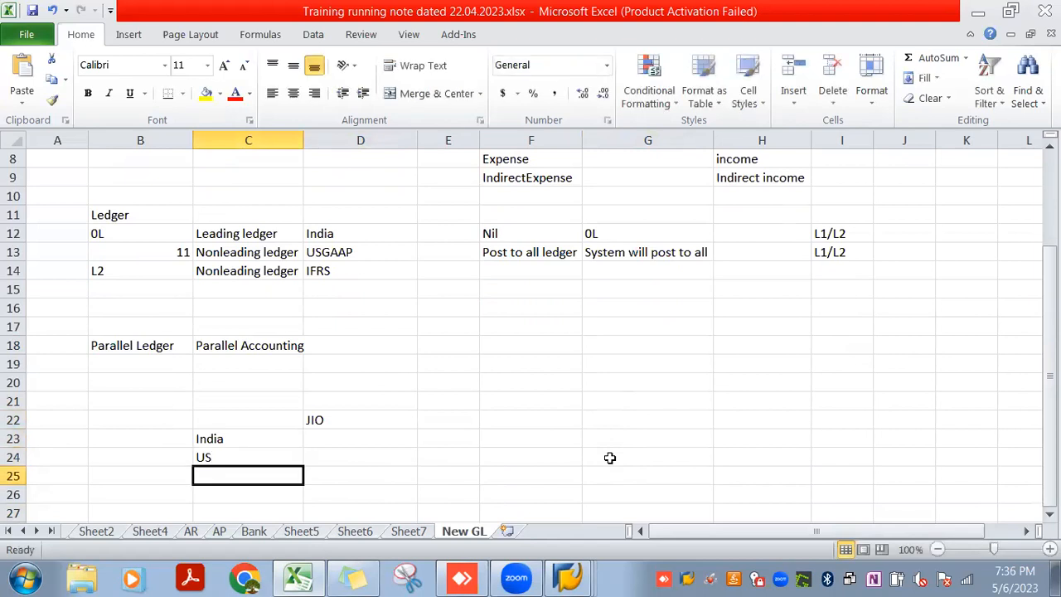
{"action": "type", "text": "UK"}
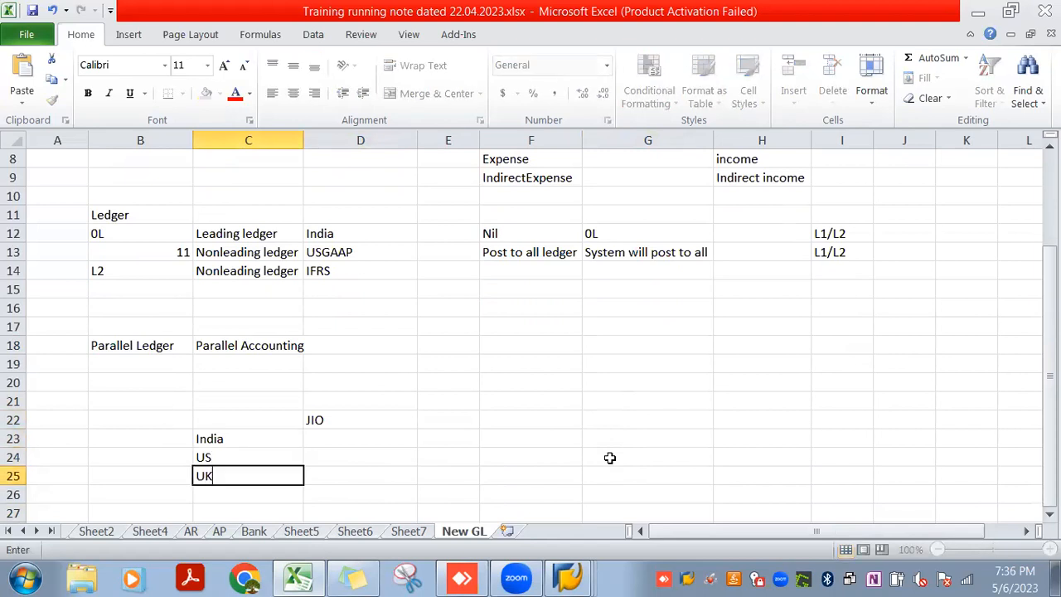
{"action": "key", "text": "Return"}
Add Canada to the country list in cell C26, shortened to CA
{"action": "type", "text": "C"}
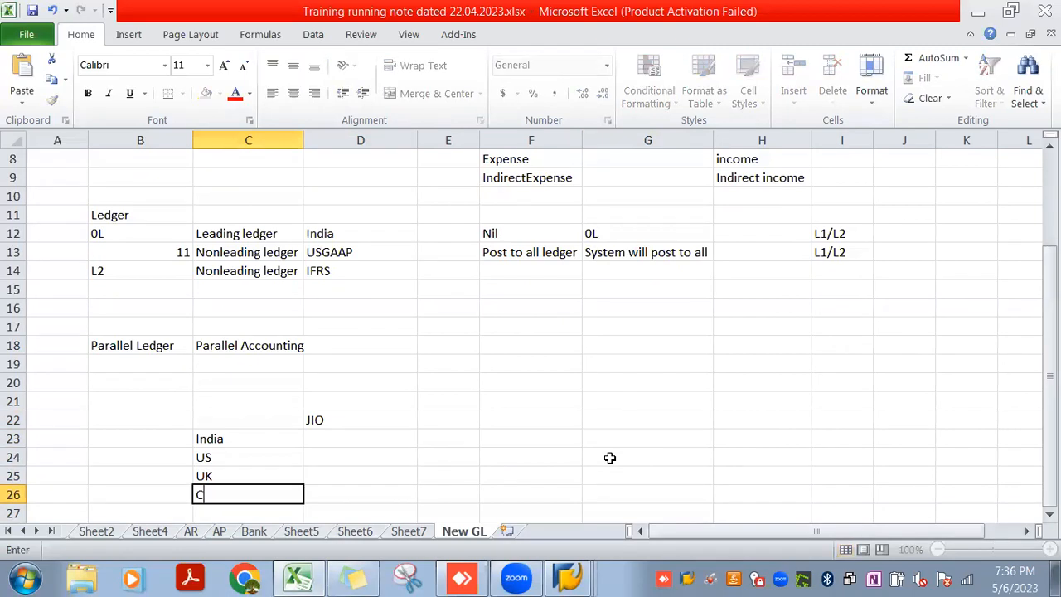
{"action": "type", "text": "ANNADA"}
{"action": "key", "text": "Return"}
{"action": "key", "text": "Up"}
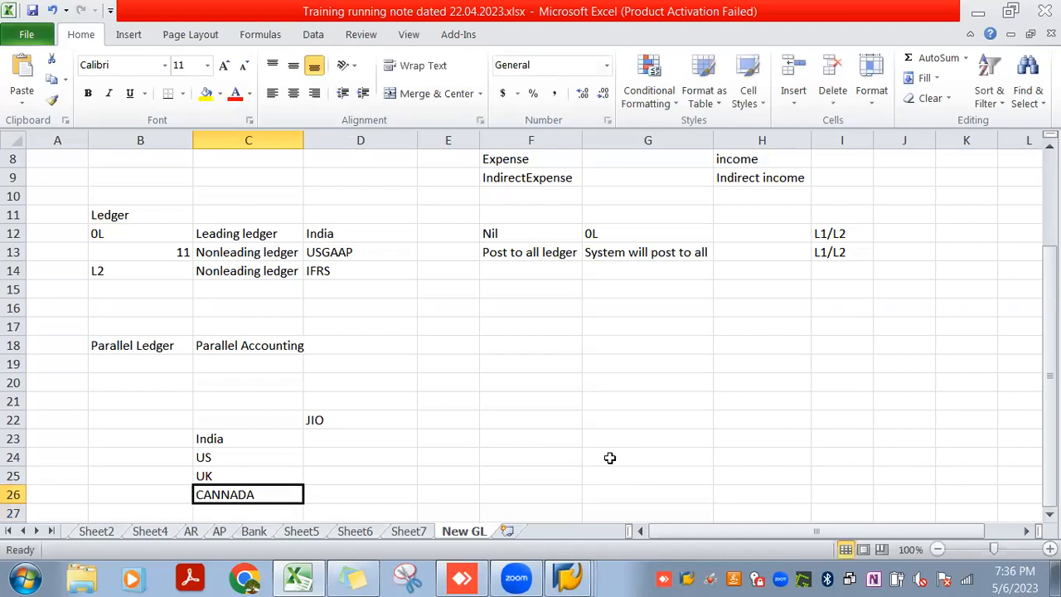
{"action": "type", "text": "CA"}
{"action": "key", "text": "Up"}
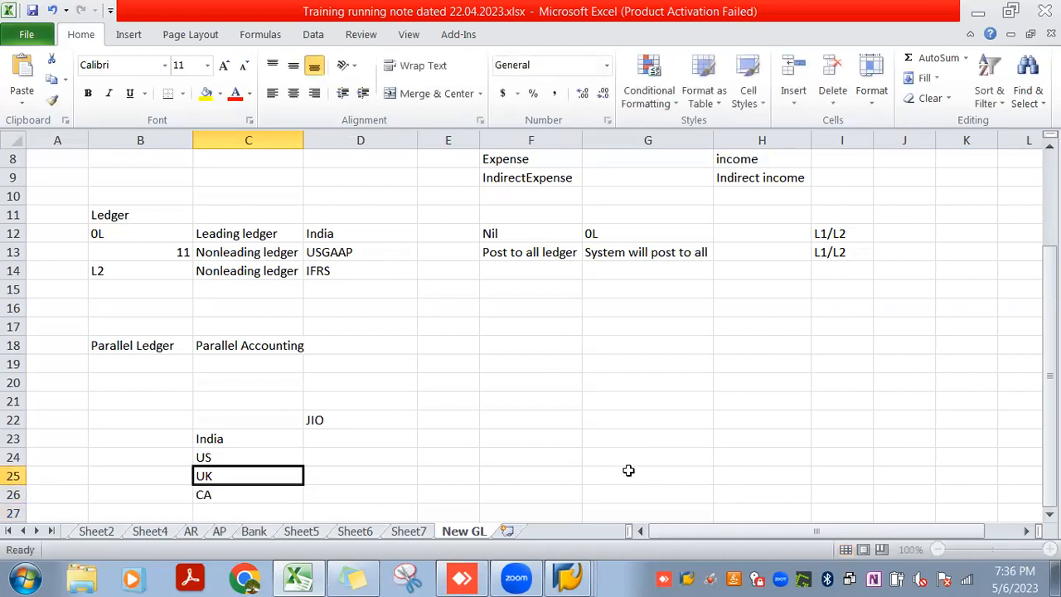
Enter the currencies USD, GBP and CAD beside US, UK and CA in cells D24 to D26
{"action": "left_click", "coordinate": [267, 455]}
{"action": "left_click", "coordinate": [320, 460]}
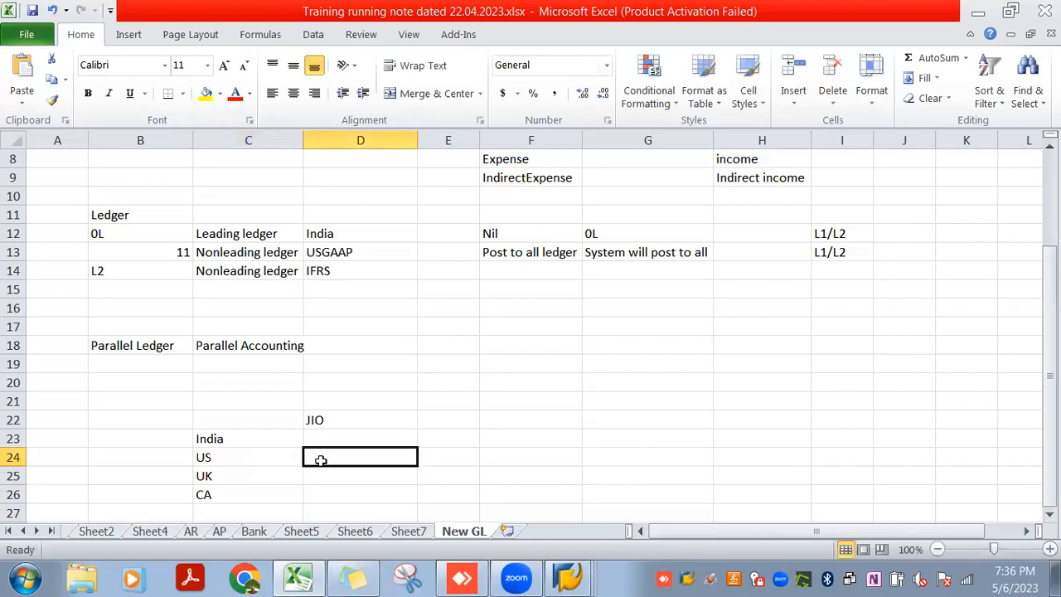
{"action": "type", "text": "USD"}
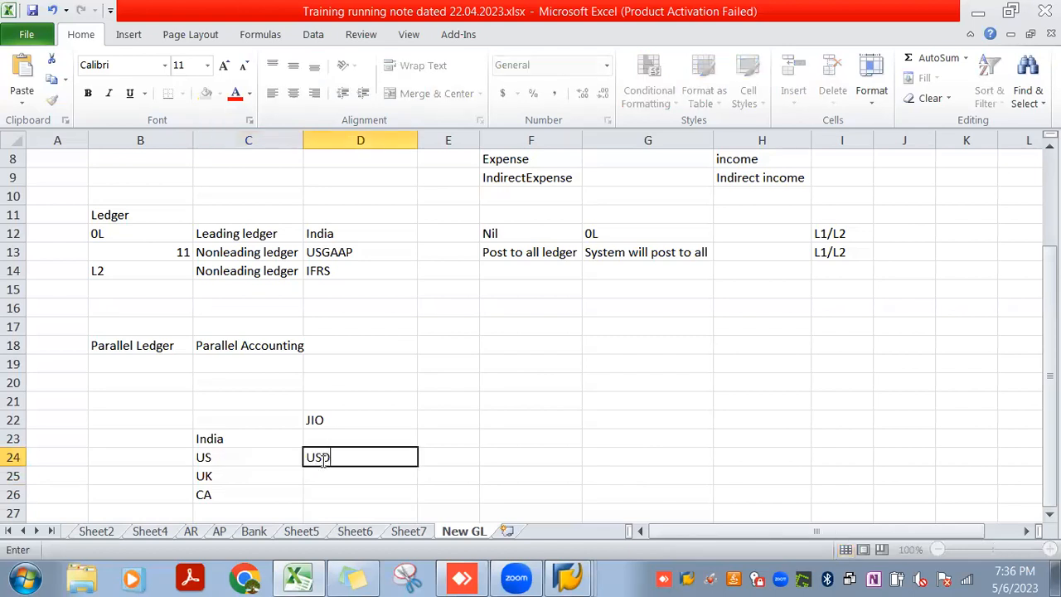
{"action": "key", "text": "Return"}
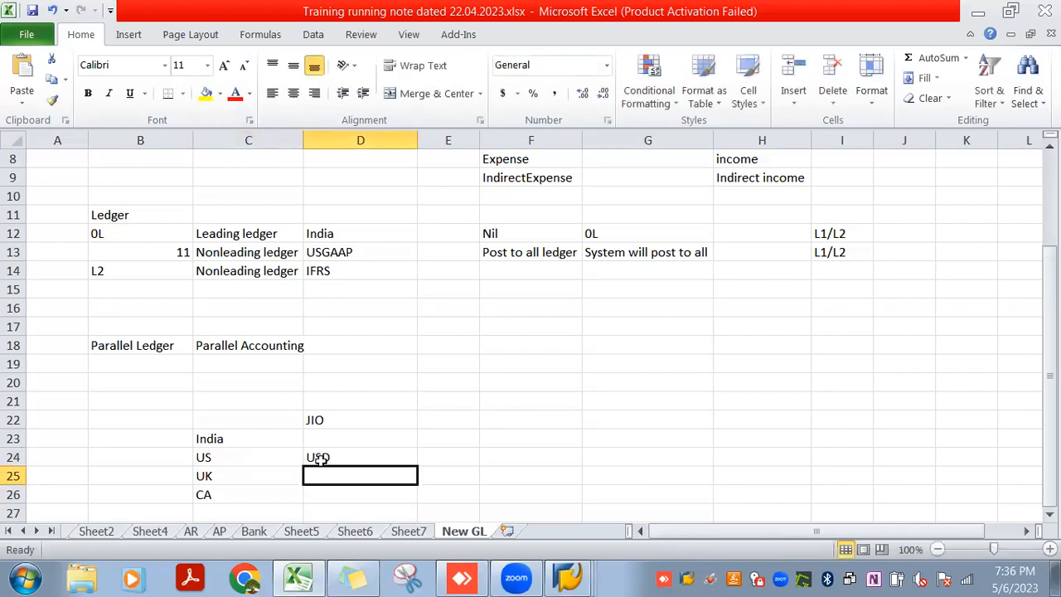
{"action": "type", "text": "GBP"}
{"action": "key", "text": "Return"}
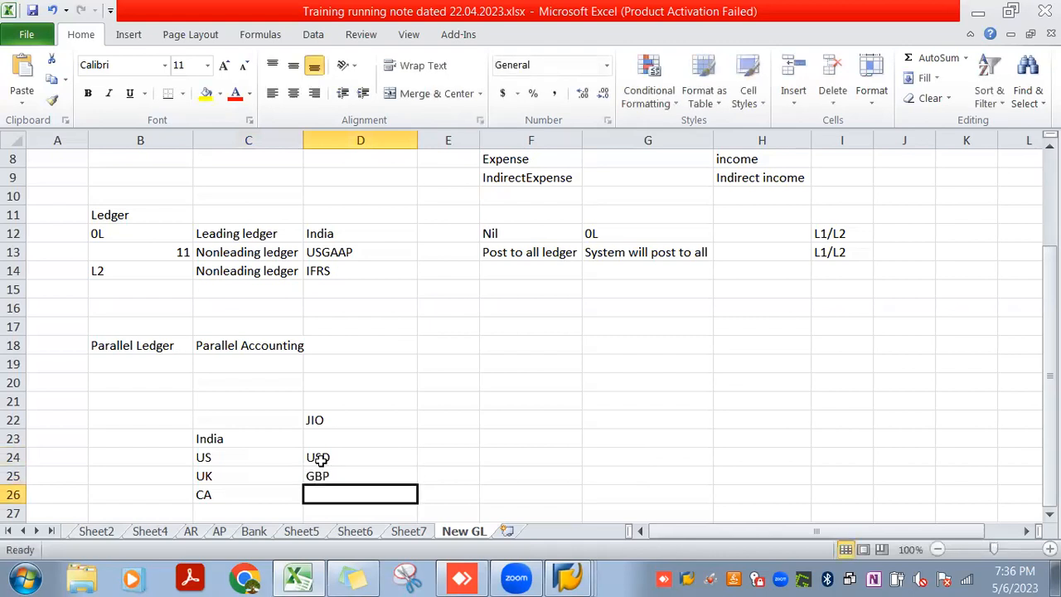
{"action": "type", "text": "CAD"}
{"action": "key", "text": "Up"}
{"action": "left_click", "coordinate": [346, 454]}
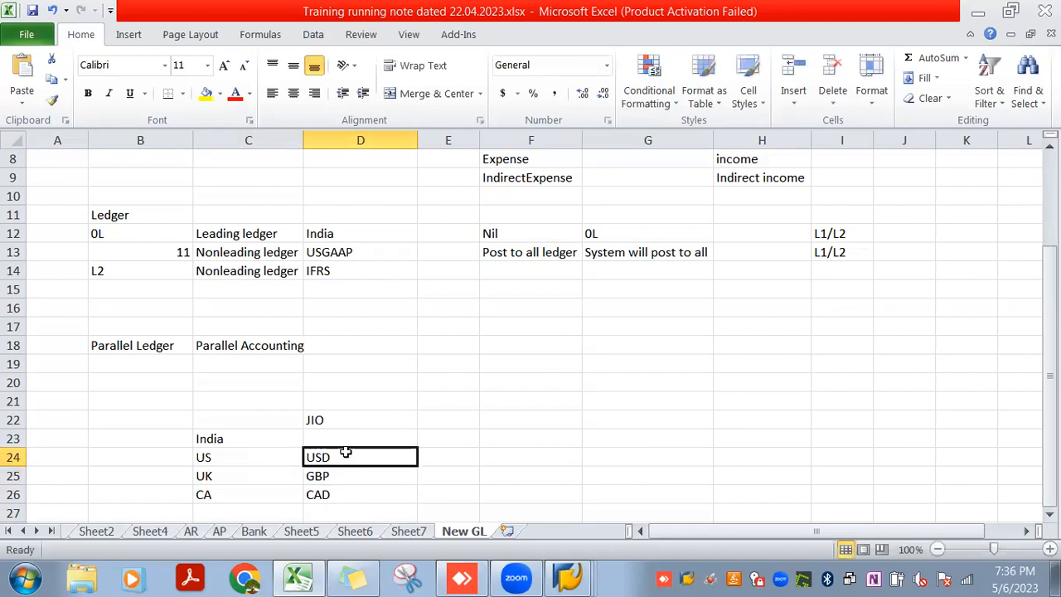
Enter the currency INR beside India in cell D23
{"action": "left_click", "coordinate": [346, 442]}
{"action": "type", "text": "INR"}
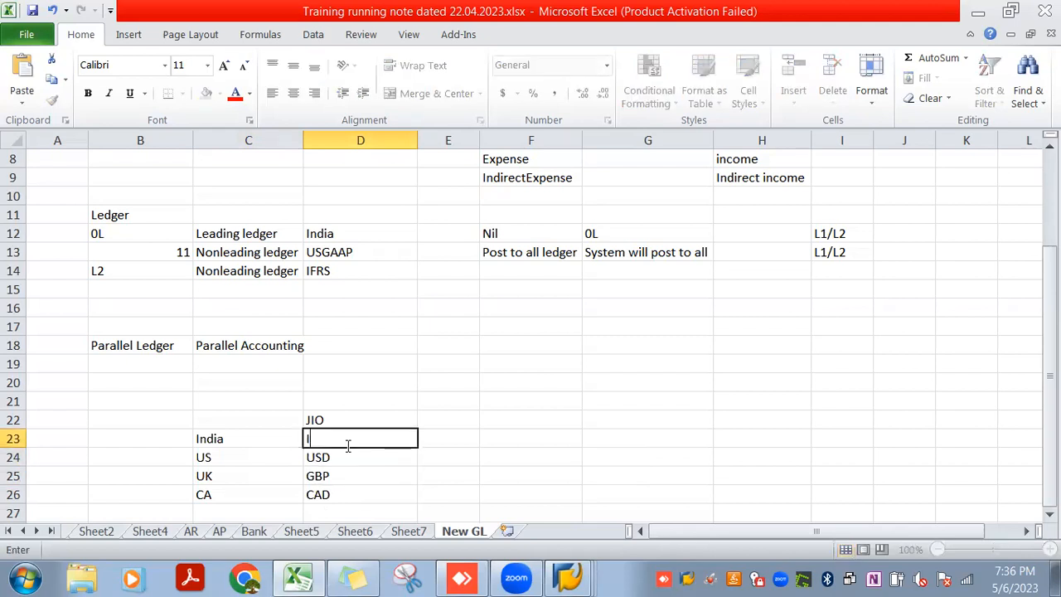
{"action": "key", "text": "Return"}
{"action": "left_click", "coordinate": [345, 441]}
{"action": "key", "text": "Right"}
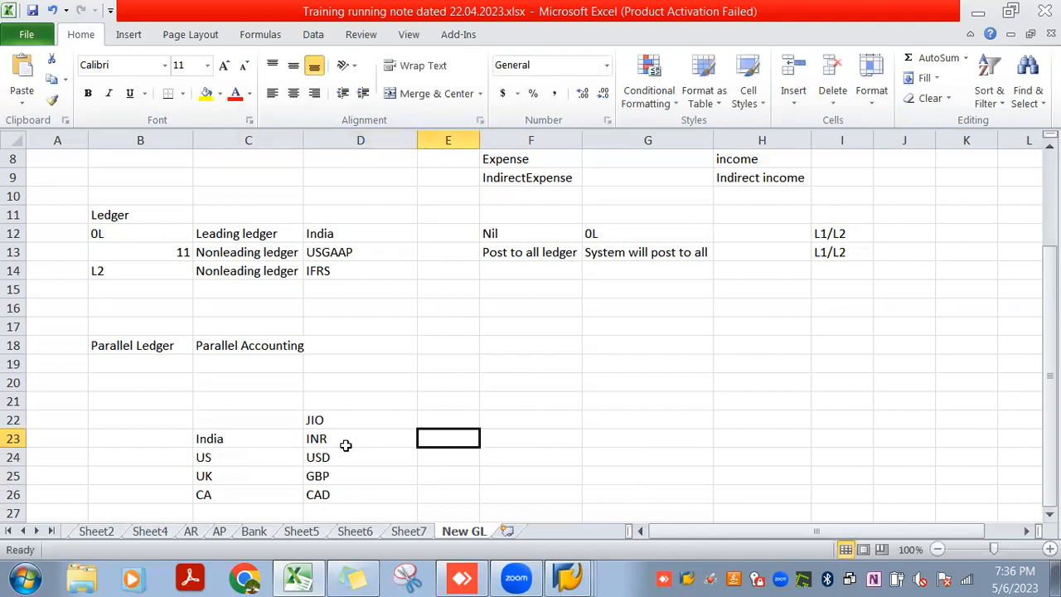
Enter INR beside the JIO heading in cell E22 as the group's currency
{"action": "left_click", "coordinate": [258, 441]}
{"action": "left_click", "coordinate": [330, 421]}
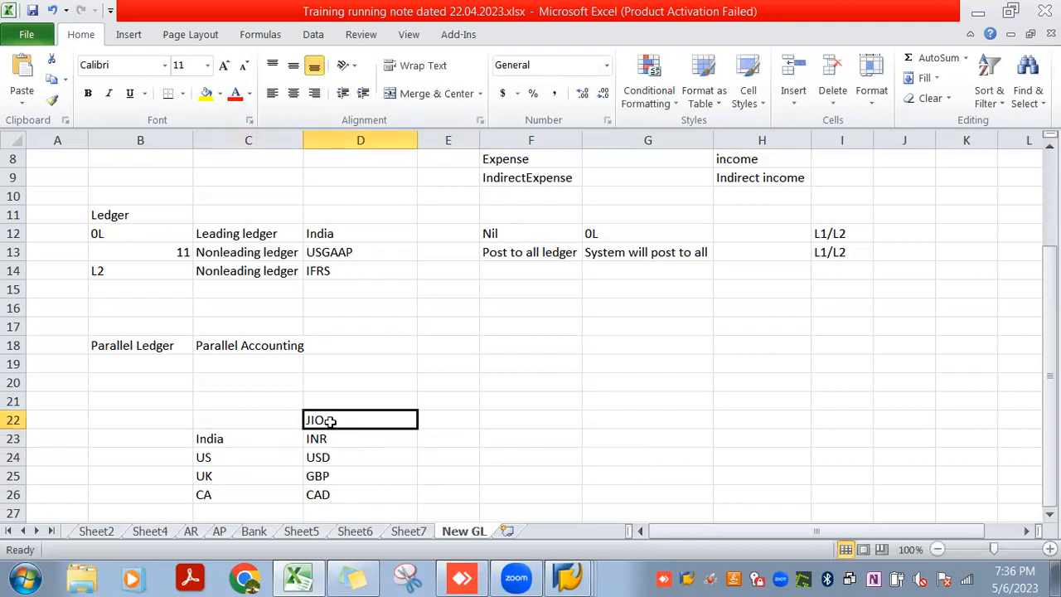
{"action": "left_click", "coordinate": [447, 420]}
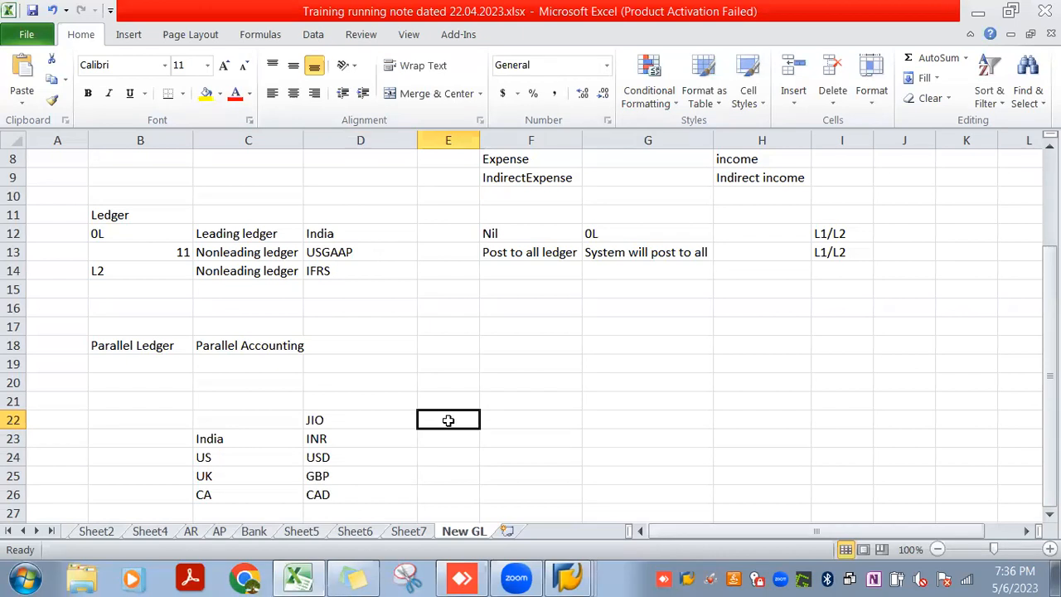
{"action": "type", "text": "INR"}
{"action": "key", "text": "Up"}
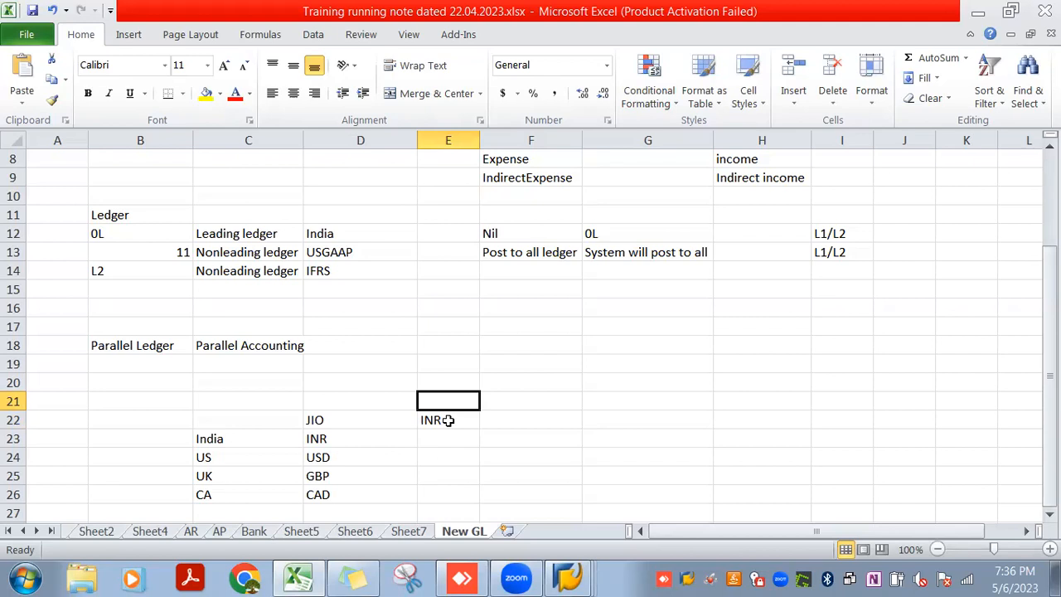
Compare each country's local currency in rows 23 to 26 with the JIO group currency in cell E22
{"action": "left_click", "coordinate": [257, 443]}
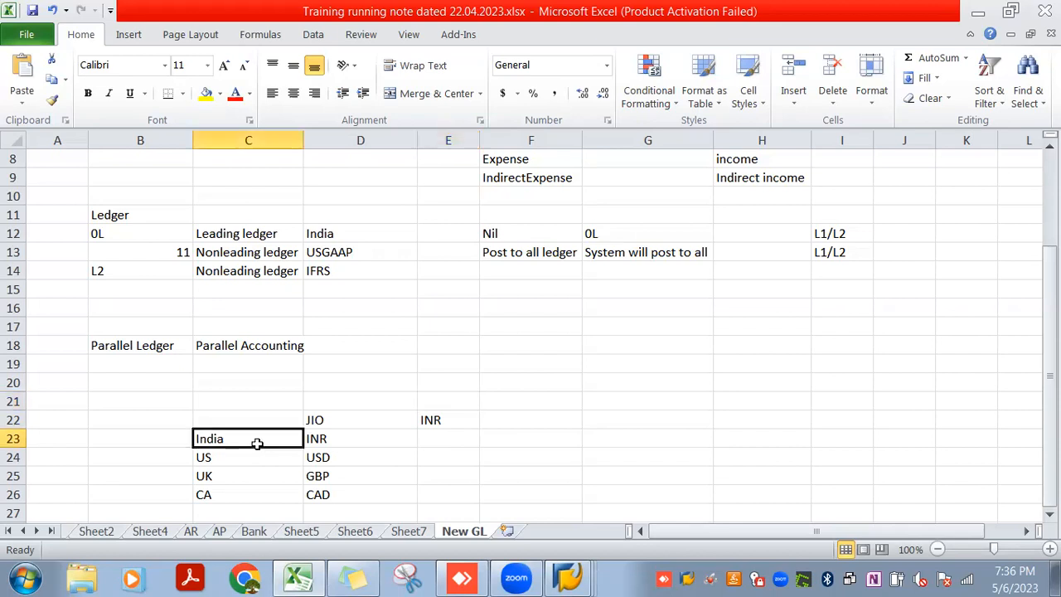
{"action": "left_click", "coordinate": [318, 439]}
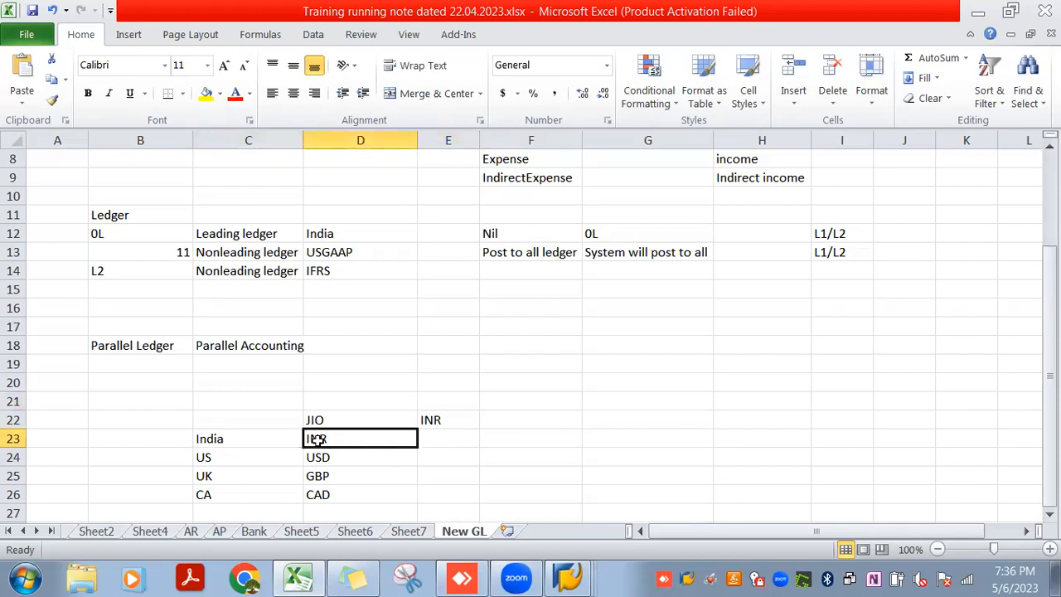
{"action": "left_click", "coordinate": [448, 420]}
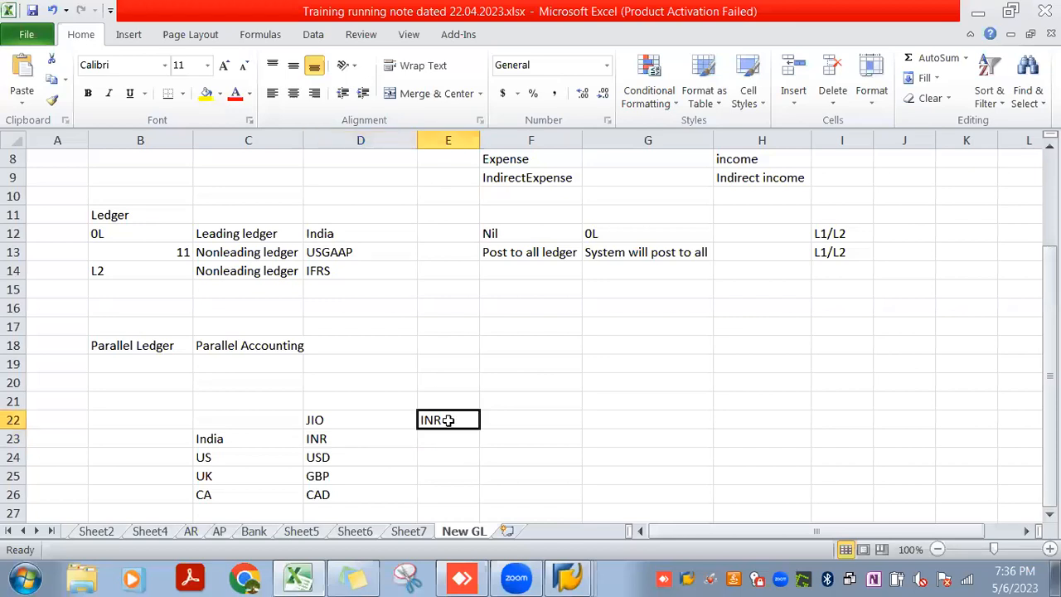
{"action": "left_click", "coordinate": [225, 460]}
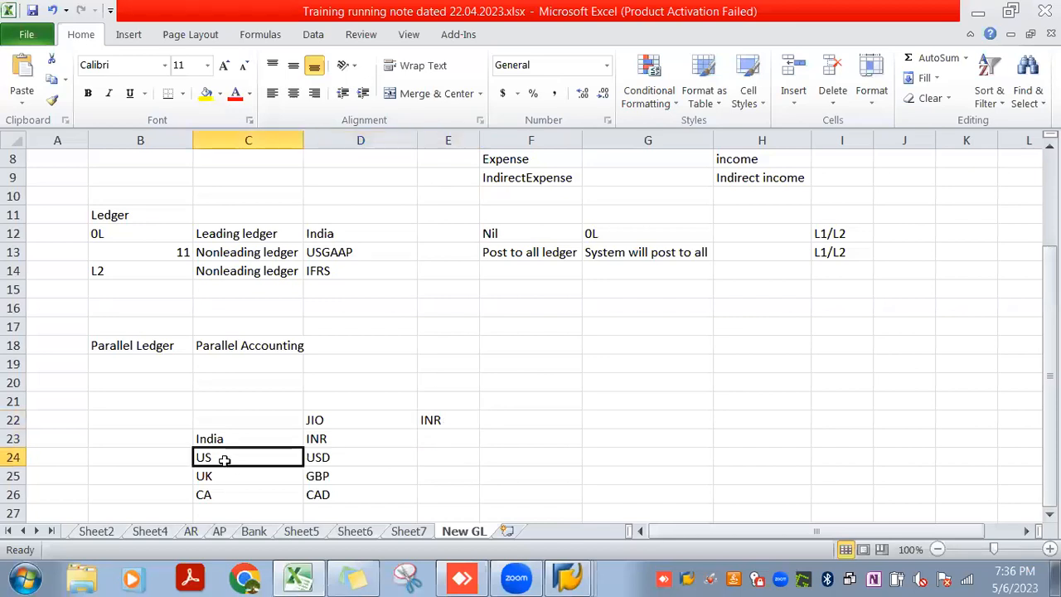
{"action": "left_click", "coordinate": [323, 460]}
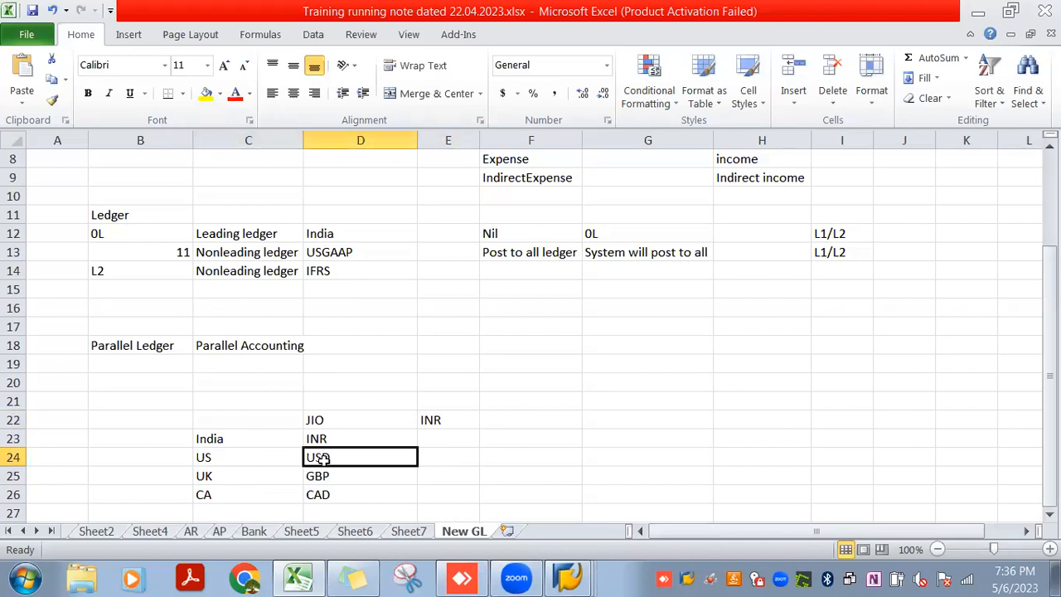
{"action": "left_click", "coordinate": [449, 419]}
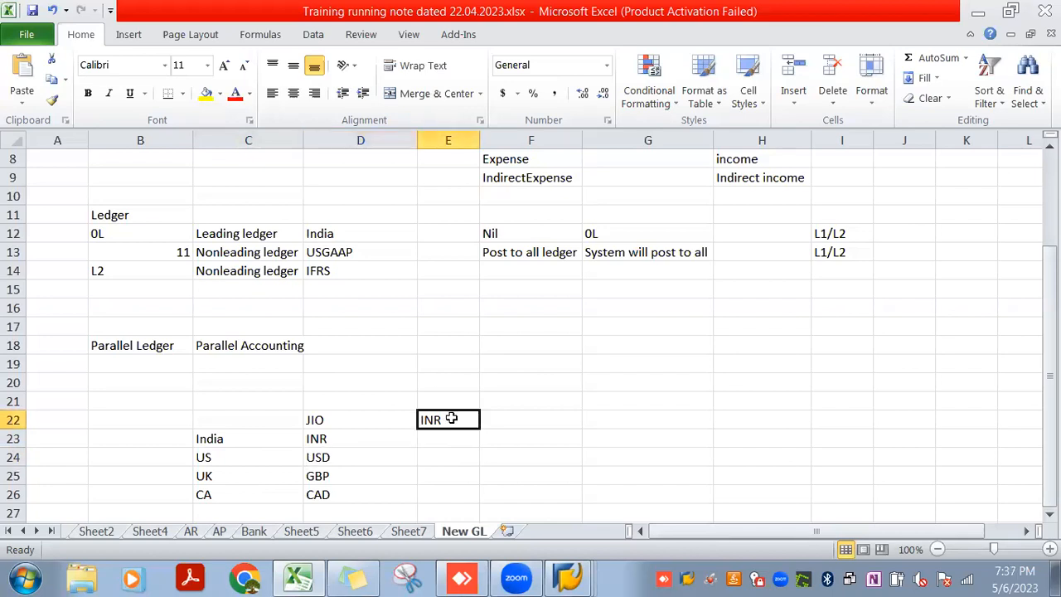
{"action": "left_click", "coordinate": [246, 473]}
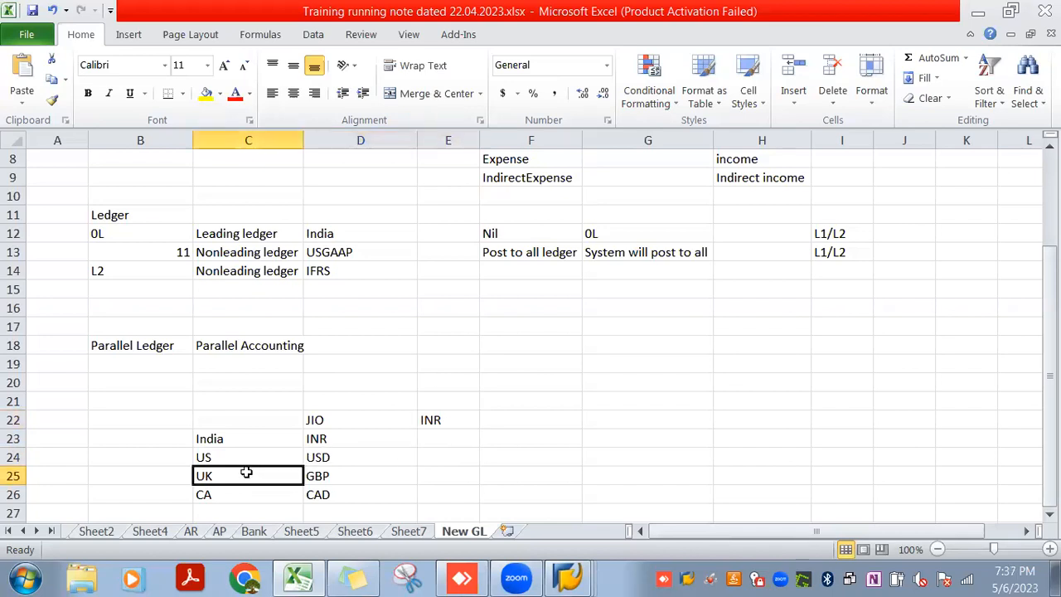
{"action": "left_click", "coordinate": [314, 495]}
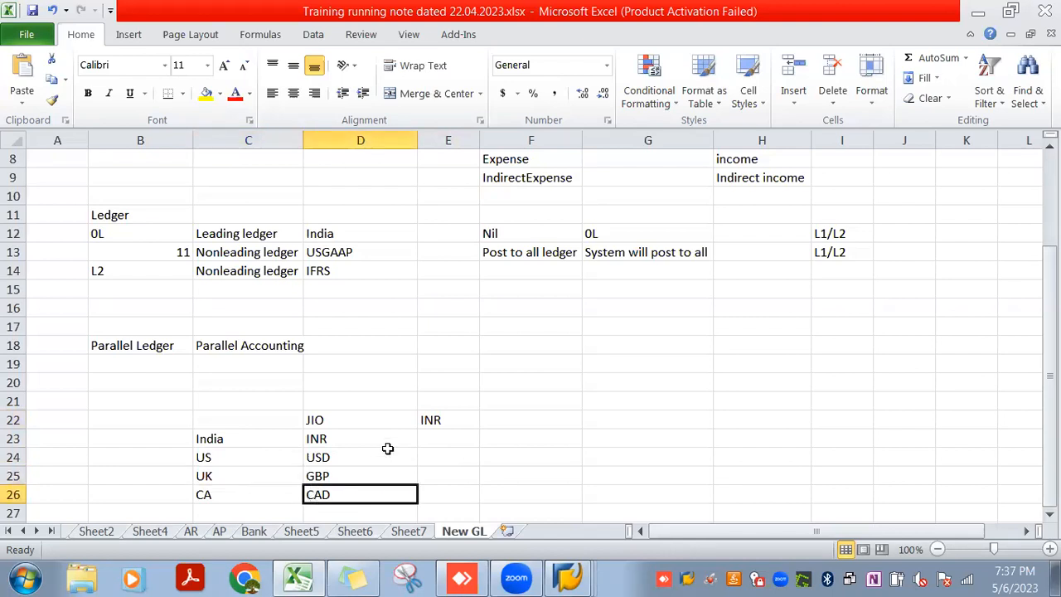
{"action": "left_click", "coordinate": [432, 422]}
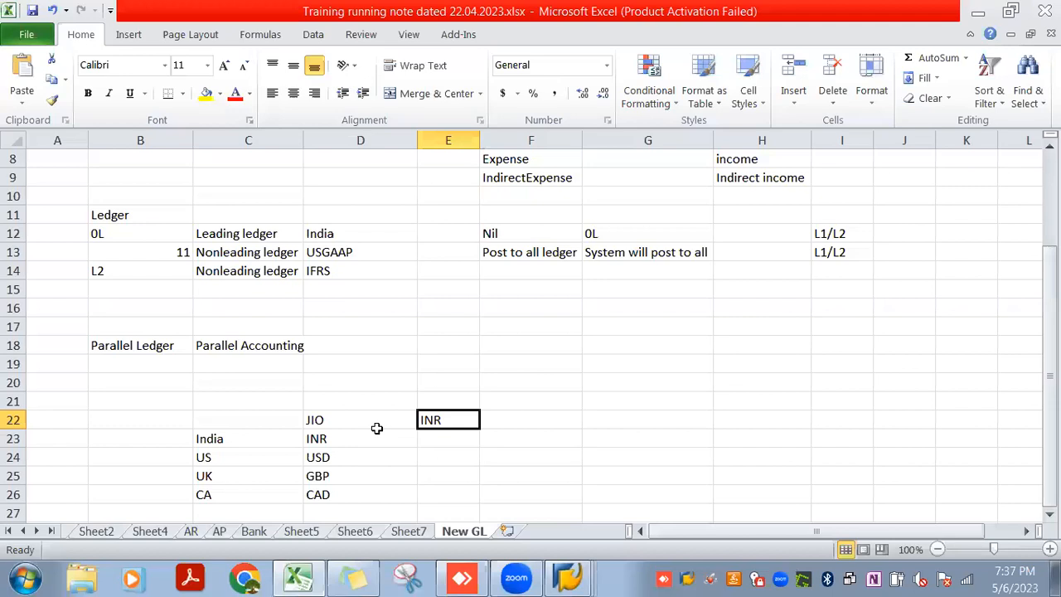
{"action": "double_click", "coordinate": [340, 417]}
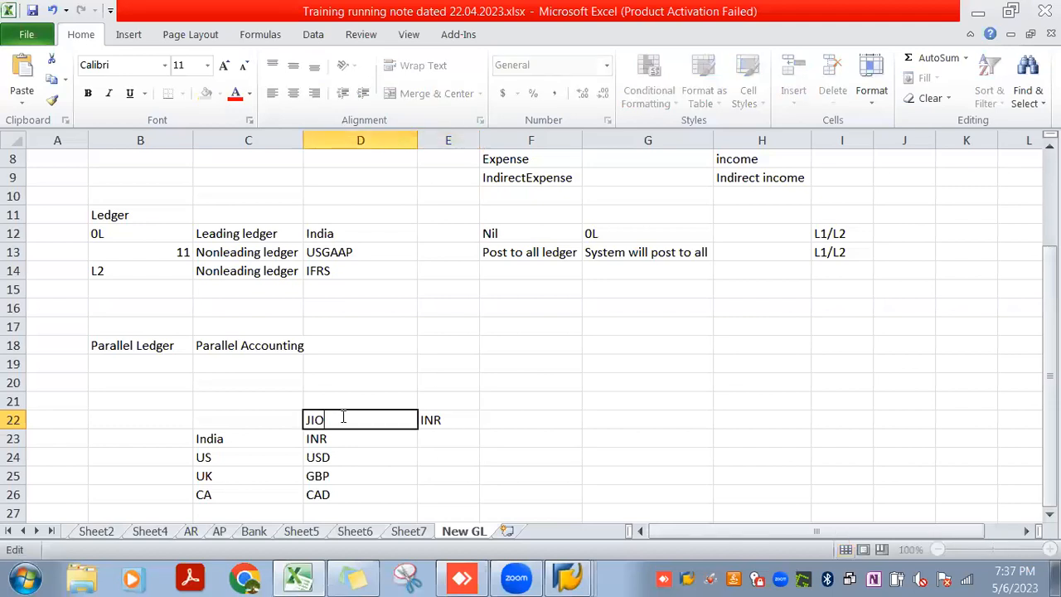
Enter the company codes JIO3, JIO4, JIO5 and JI06 beside India, US, UK and CA in cells B23 to B26
{"action": "left_click", "coordinate": [171, 438]}
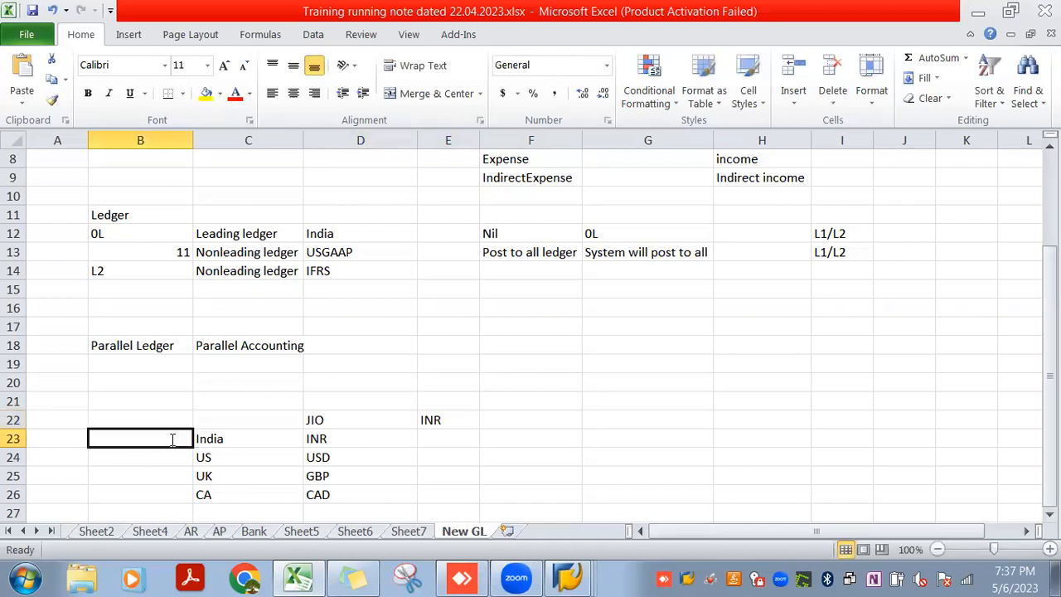
{"action": "type", "text": "JIO3"}
{"action": "key", "text": "Return"}
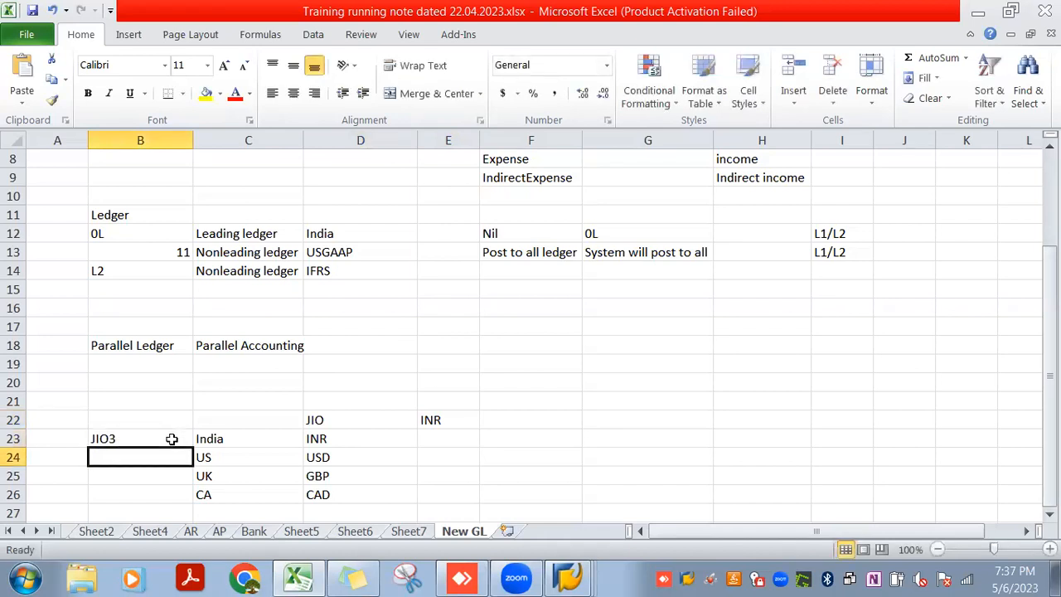
{"action": "type", "text": "JIO4"}
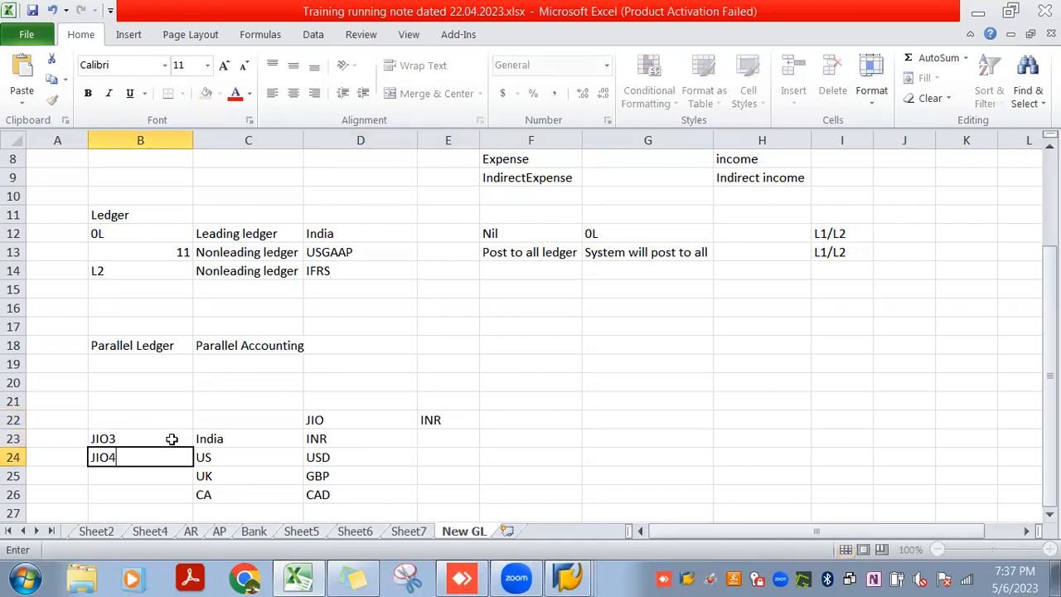
{"action": "key", "text": "Return"}
{"action": "type", "text": "JIO5"}
{"action": "key", "text": "Return"}
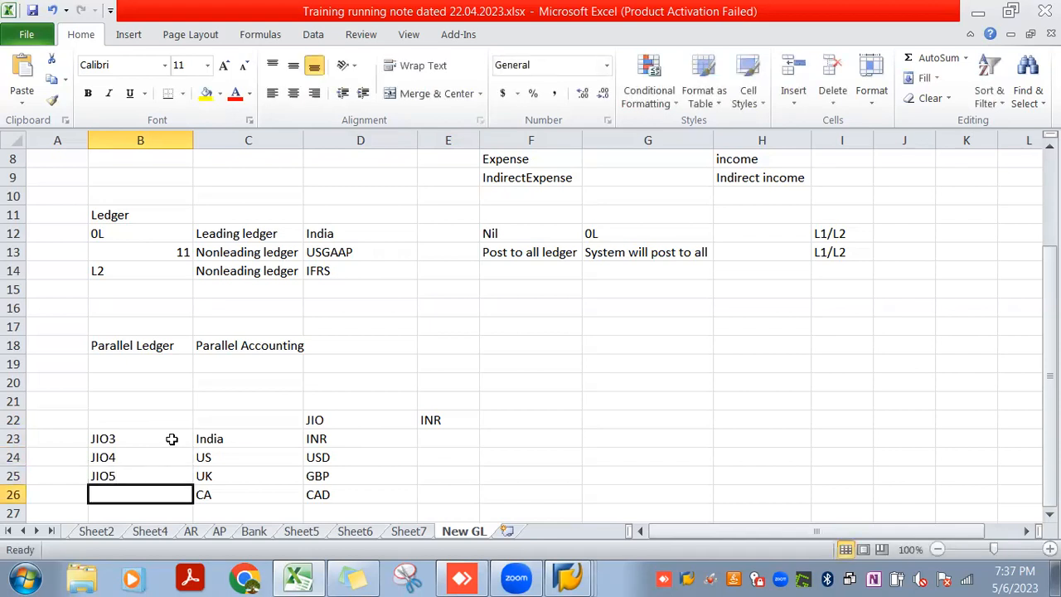
{"action": "type", "text": "JI"}
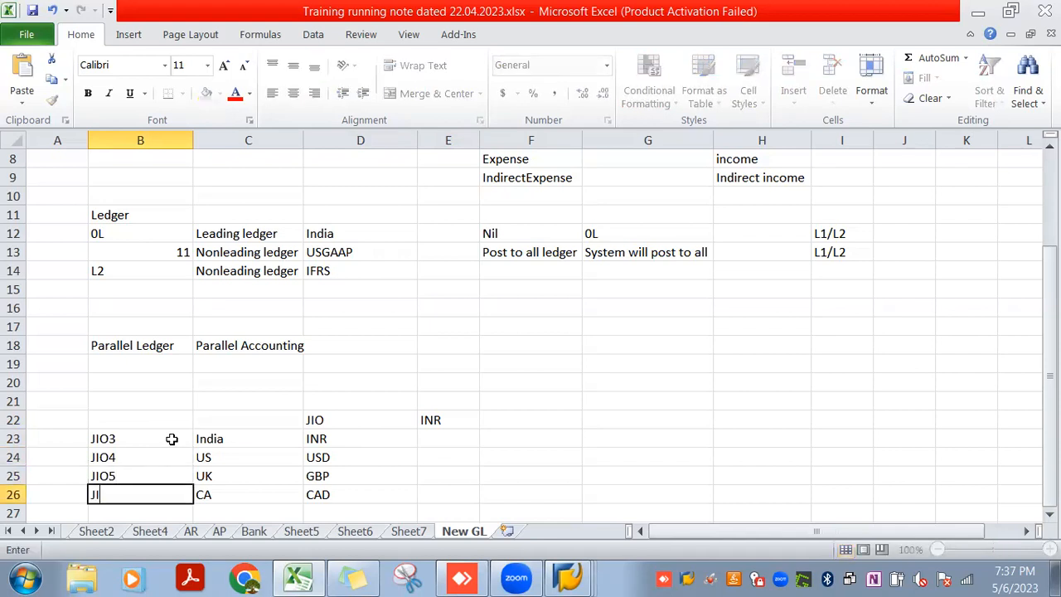
{"action": "type", "text": "O6"}
{"action": "key", "text": "Return"}
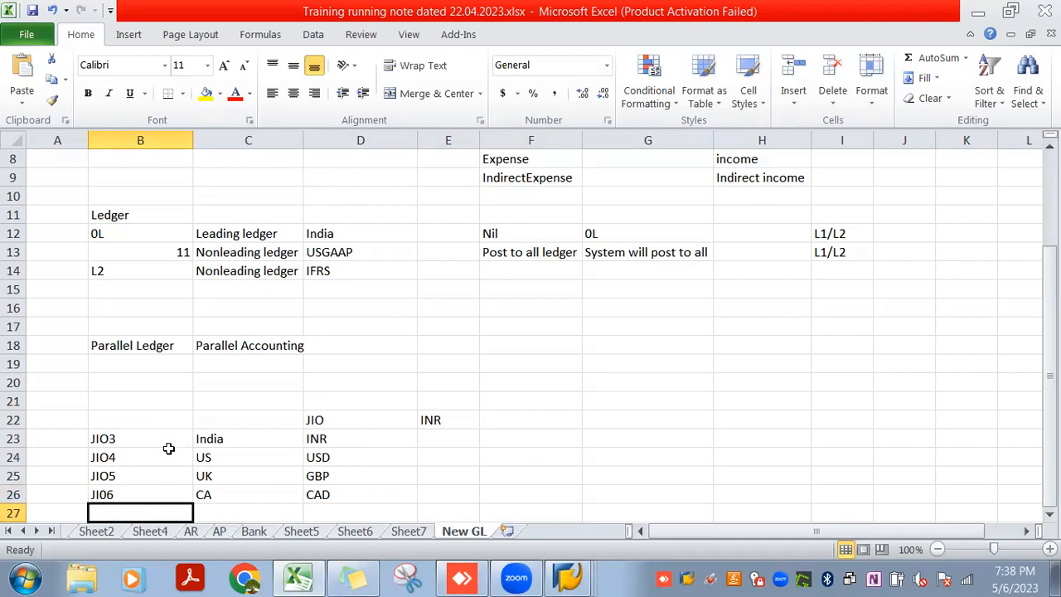
Examine the local currencies of company codes JIO4, JIO5 and JI06 against the currency of the JIO group
{"action": "left_click", "coordinate": [168, 453]}
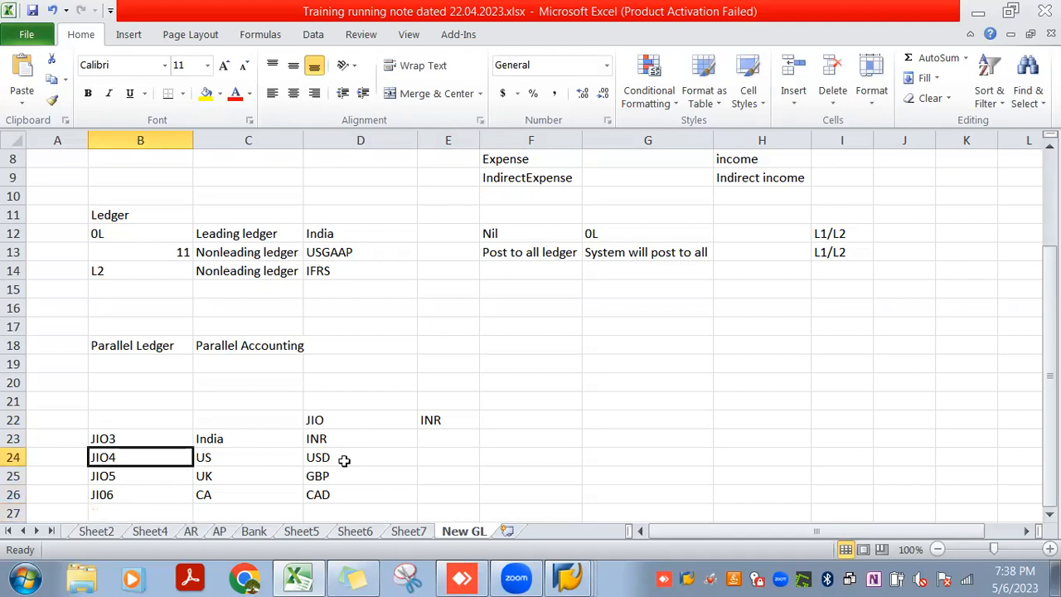
{"action": "left_click", "coordinate": [344, 460]}
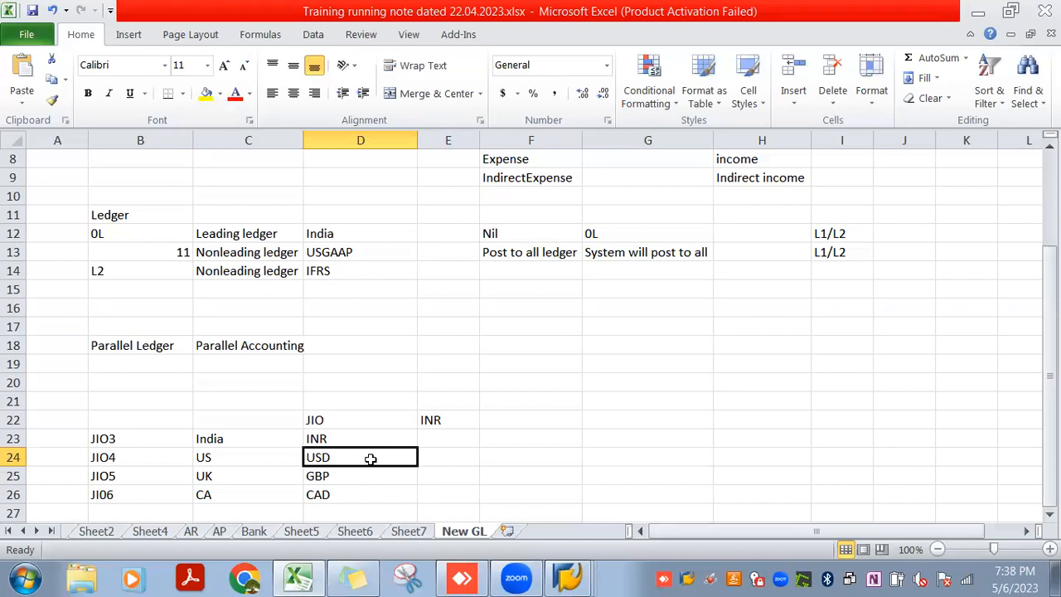
{"action": "key", "text": "Left"}
{"action": "key", "text": "Left"}
{"action": "key", "text": "Left"}
{"action": "key", "text": "Right"}
{"action": "key", "text": "Down"}
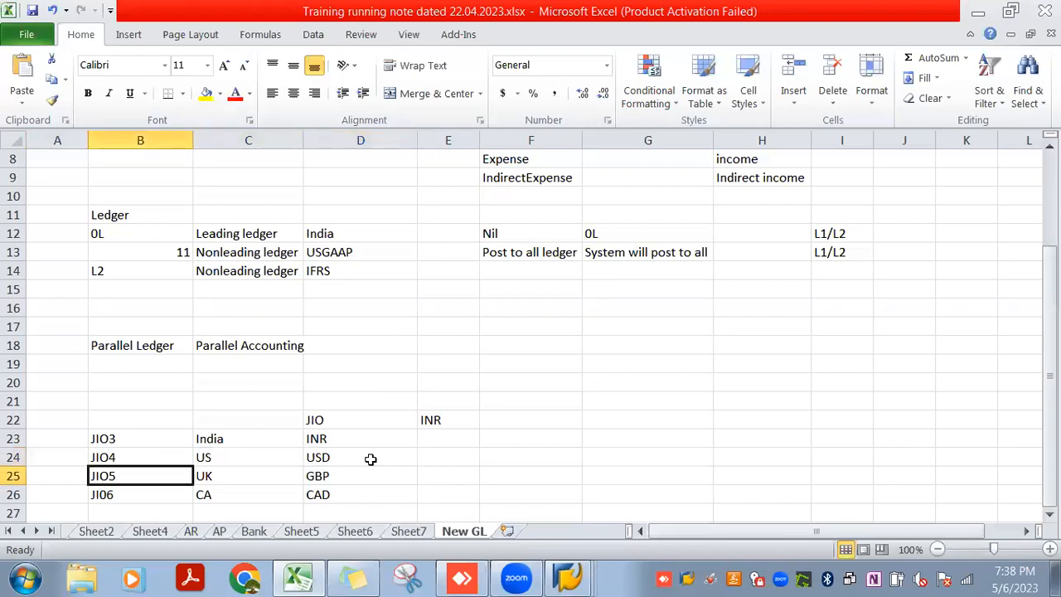
{"action": "key", "text": "Right"}
{"action": "key", "text": "Right"}
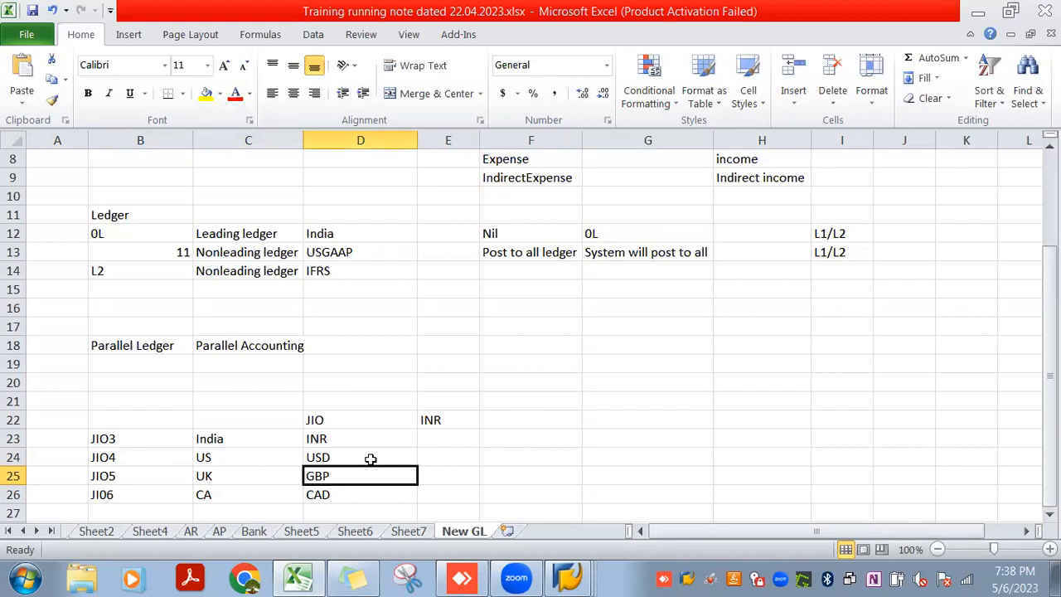
{"action": "left_click", "coordinate": [145, 449]}
{"action": "left_click_drag", "start_coordinate": [145, 448], "coordinate": [144, 490]}
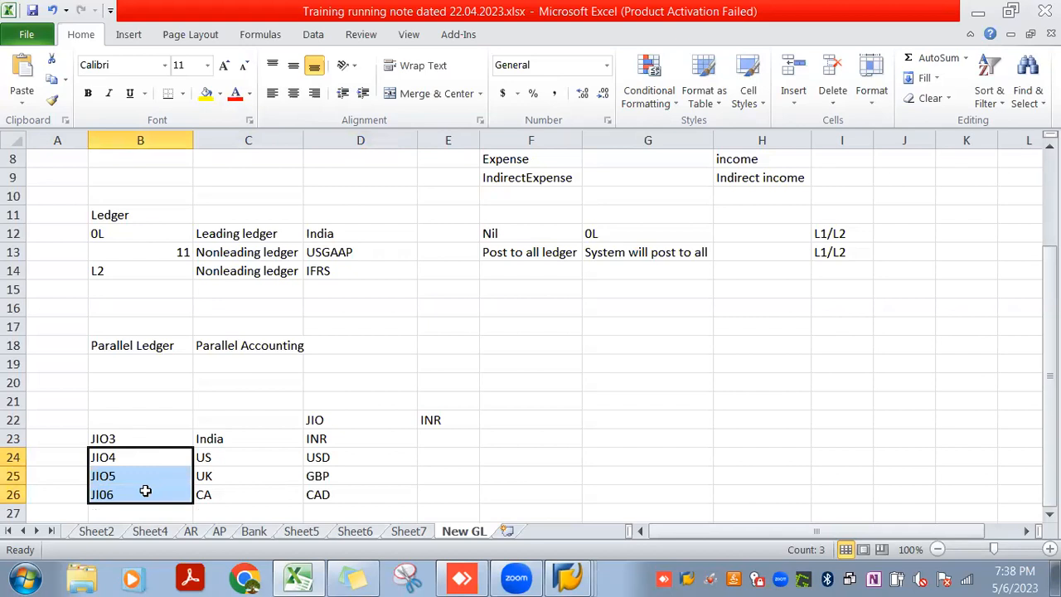
{"action": "left_click", "coordinate": [462, 417]}
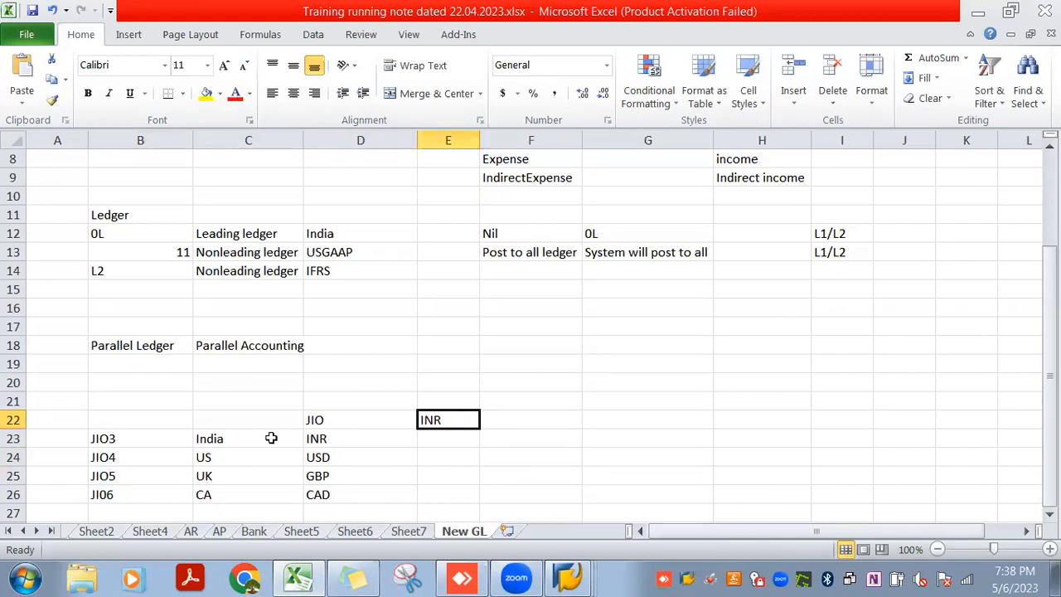
{"action": "left_click", "coordinate": [338, 420]}
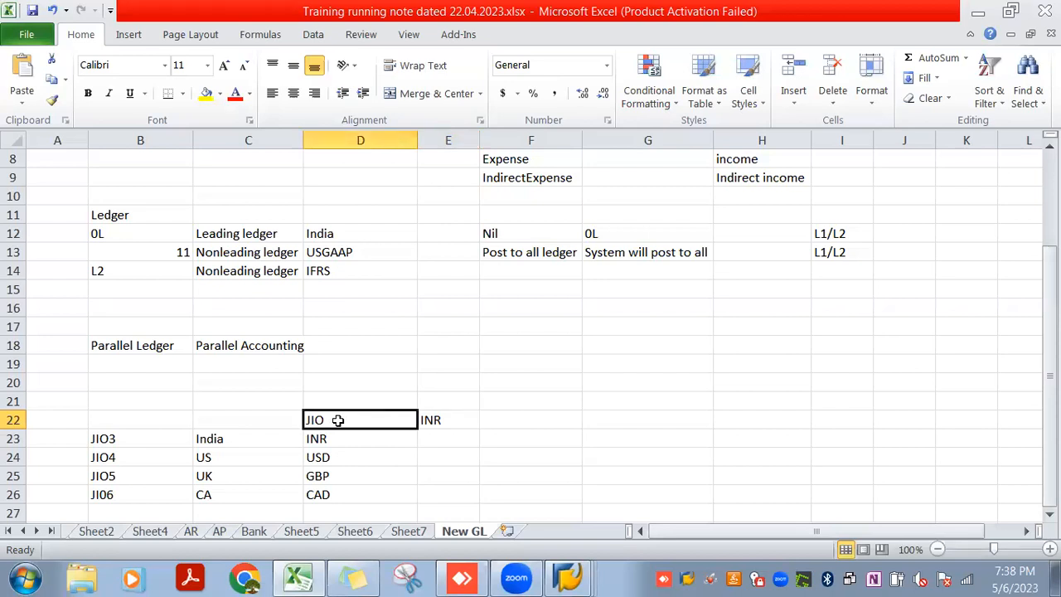
Copy the group currency INR from cell E22 into cells E23 to E26 for all four company codes
{"action": "left_click", "coordinate": [429, 420]}
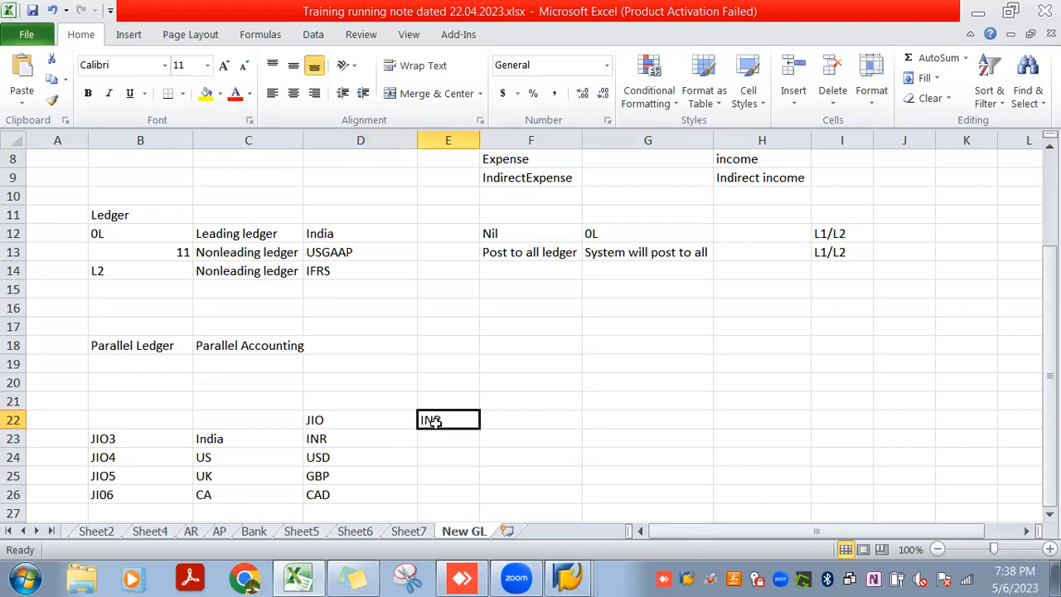
{"action": "key", "text": "ctrl+c"}
{"action": "left_click_drag", "start_coordinate": [435, 440], "coordinate": [434, 491]}
{"action": "key", "text": "ctrl+v"}
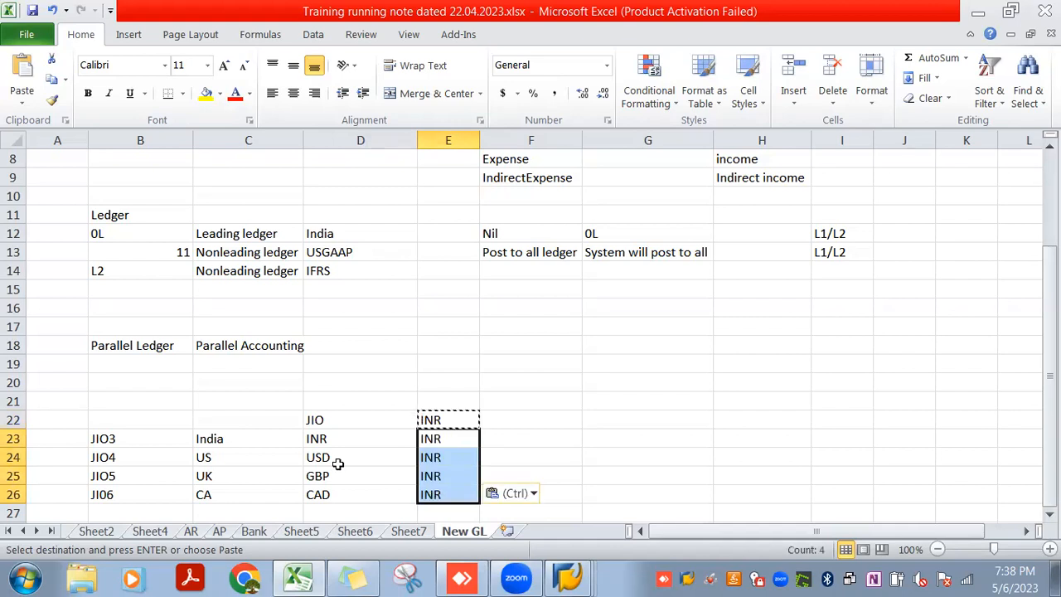
{"action": "left_click_drag", "start_coordinate": [487, 436], "coordinate": [515, 502]}
{"action": "left_click", "coordinate": [534, 497]}
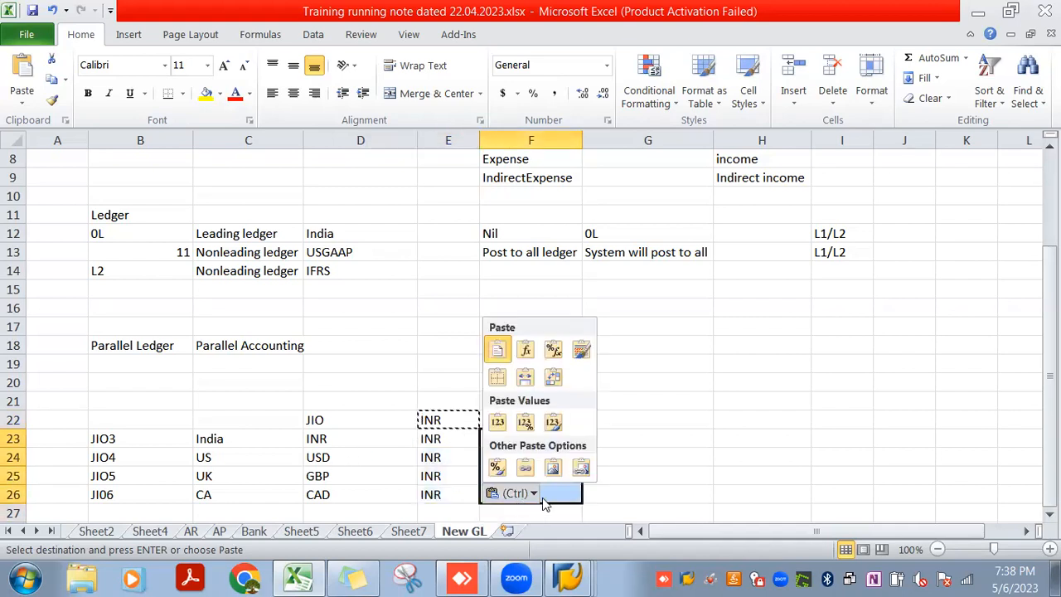
{"action": "left_click", "coordinate": [610, 473]}
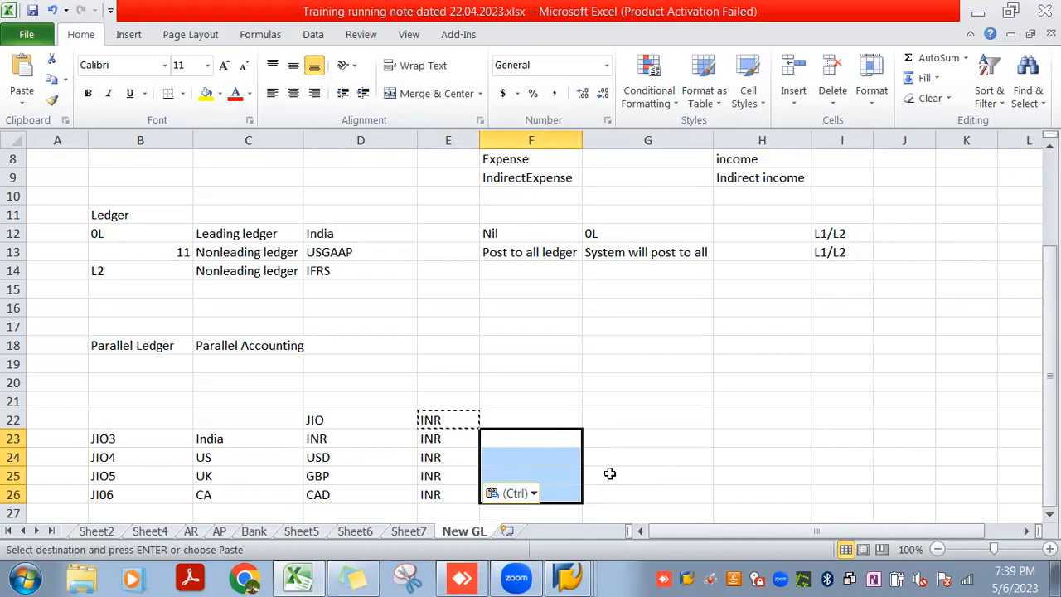
Switch to SAP and open a blank new entry for additional local currencies, leaving the details of company code 0020
{"action": "key", "text": "alt+Tab"}
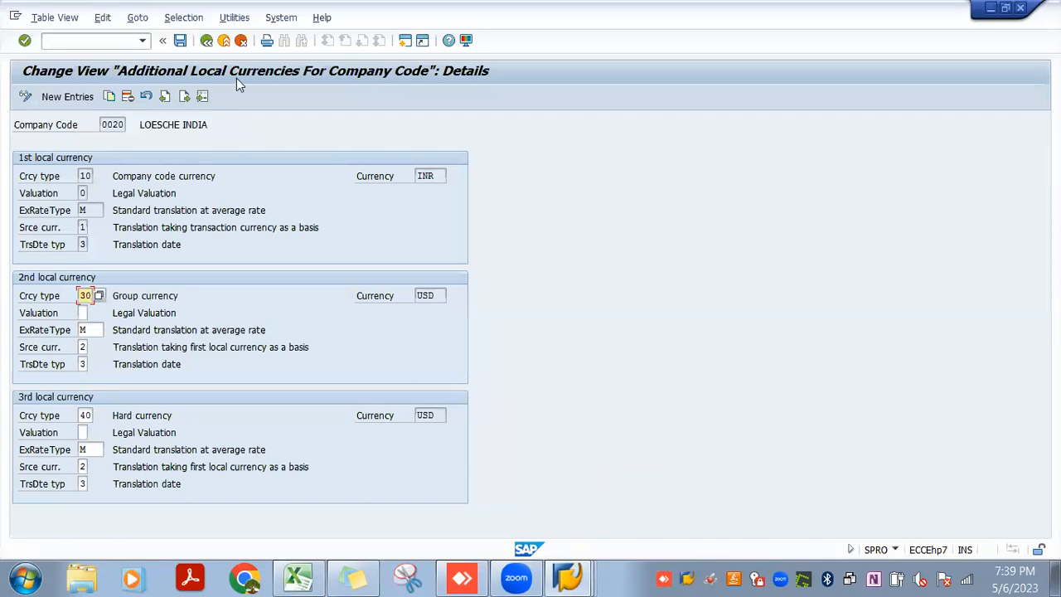
{"action": "left_click", "coordinate": [208, 42]}
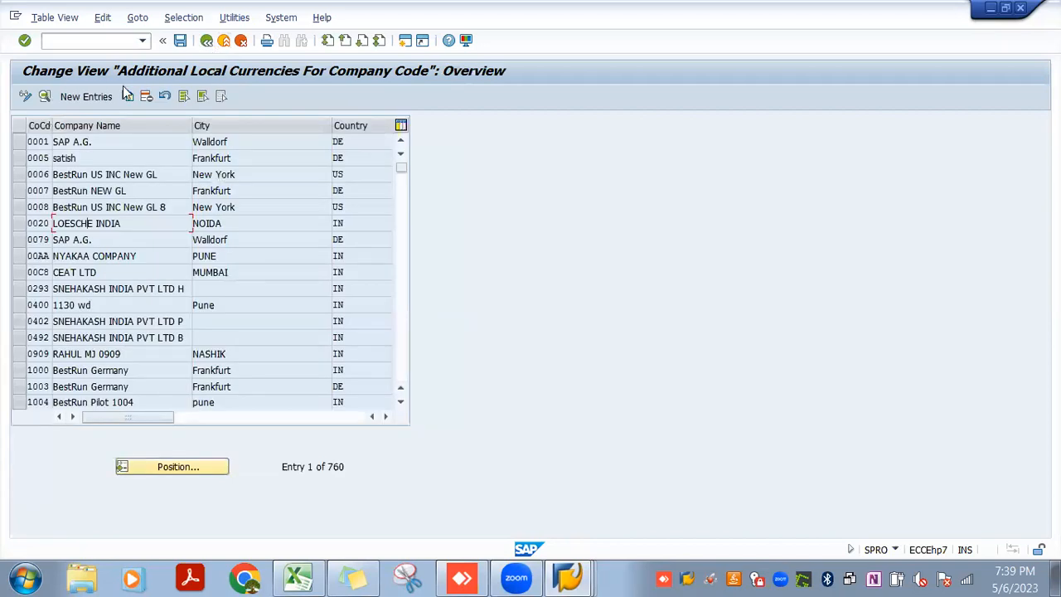
{"action": "left_click", "coordinate": [82, 96]}
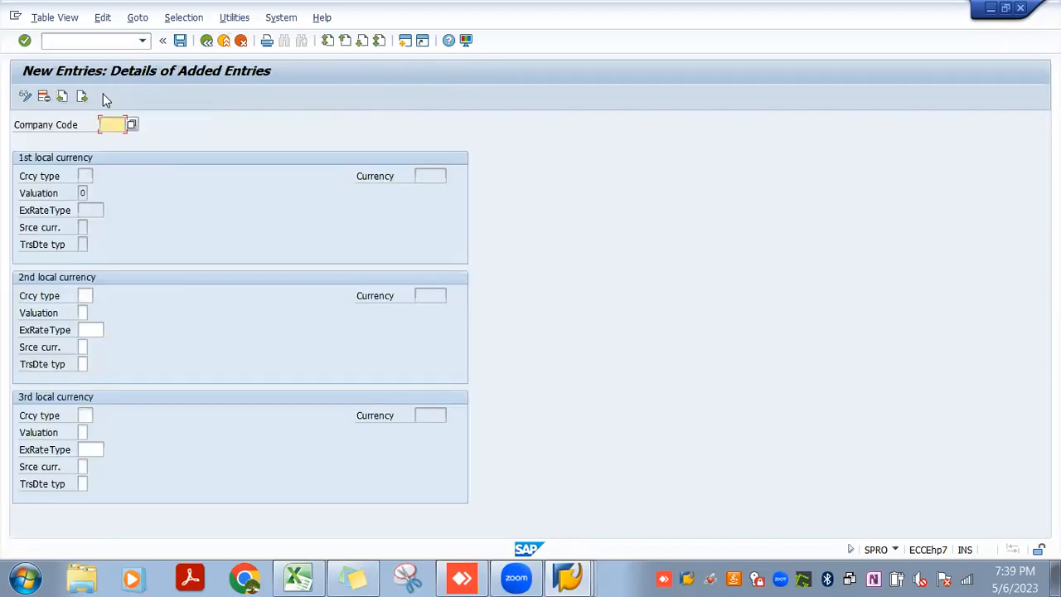
Enter company code JIO3 in the new entry to load its first local currency settings
{"action": "key", "text": "Down"}
{"action": "key", "text": "Return"}
{"action": "key", "text": "Return"}
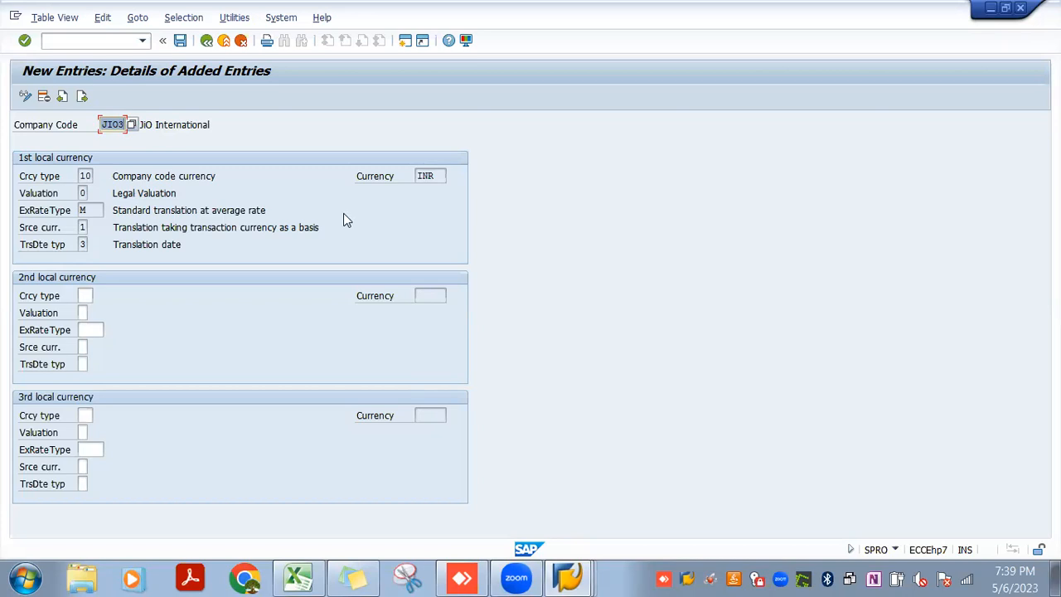
Compare the first local currency in the new entry with the currency in the company code details of JIO3
{"action": "left_click", "coordinate": [433, 176]}
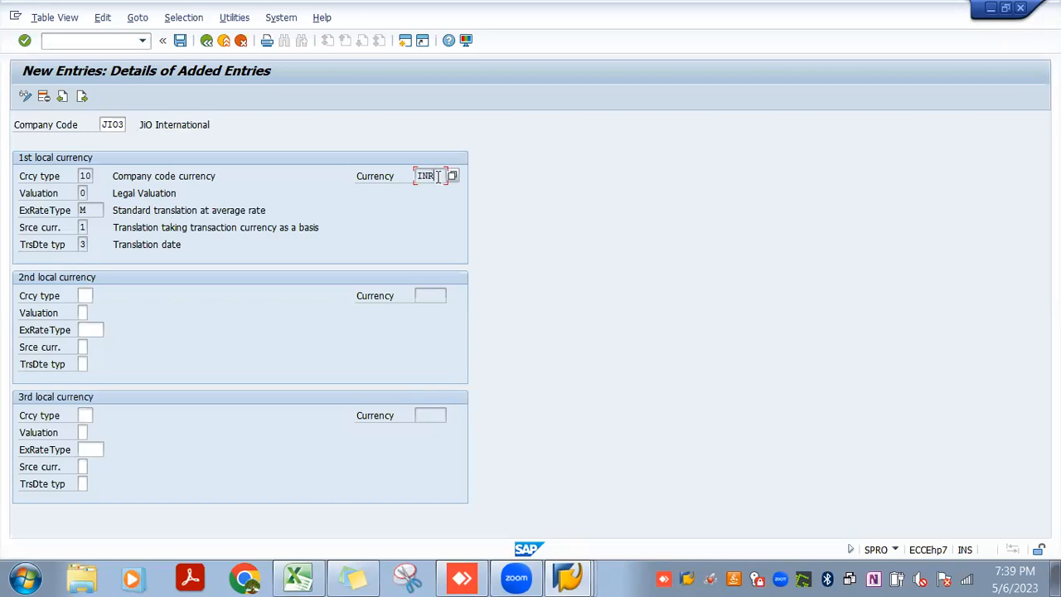
{"action": "left_click", "coordinate": [571, 579]}
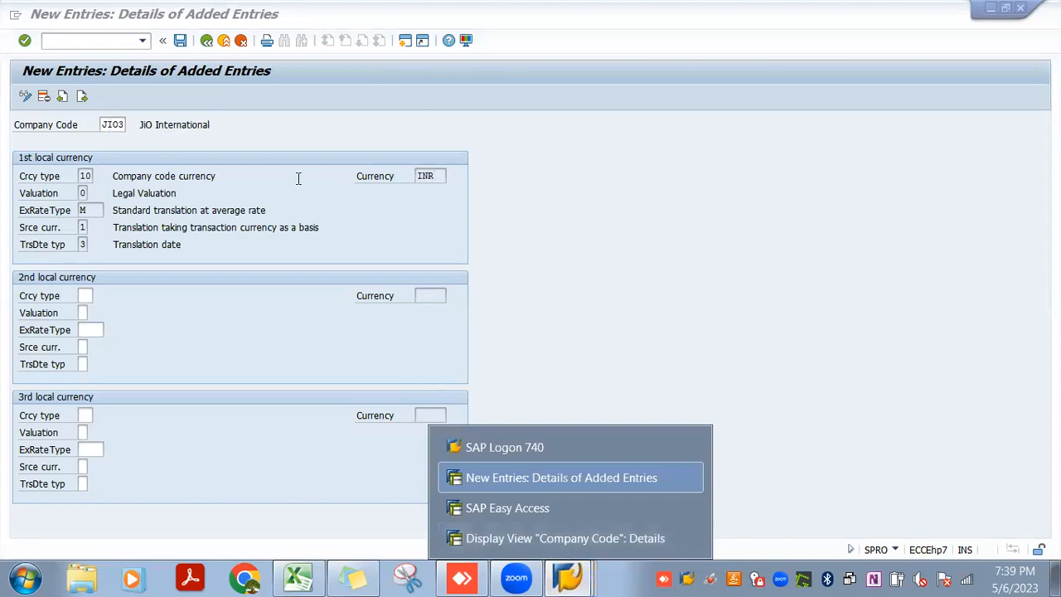
{"action": "left_click", "coordinate": [431, 175]}
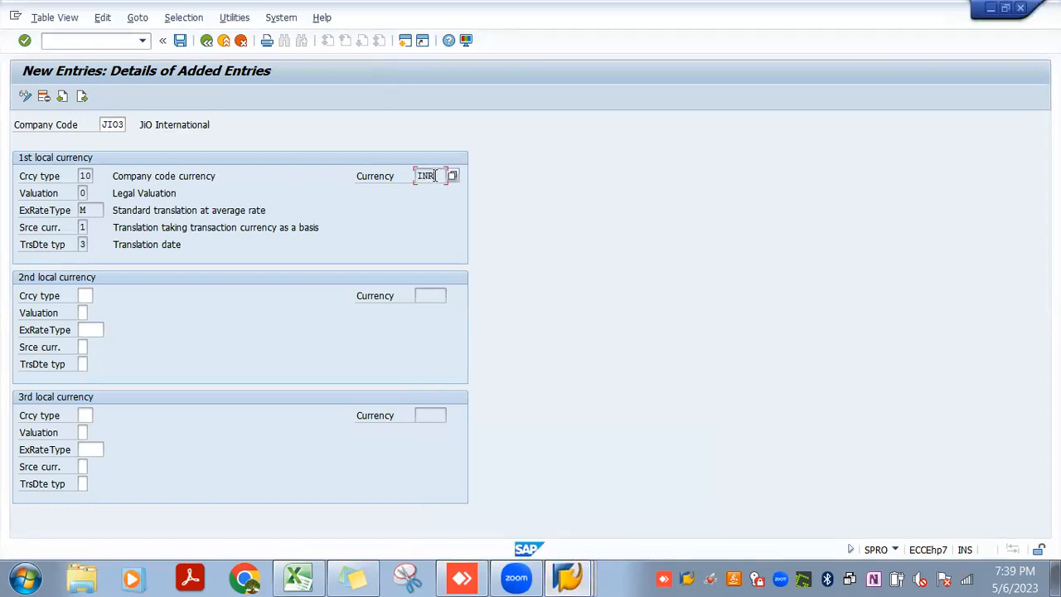
{"action": "left_click", "coordinate": [568, 578]}
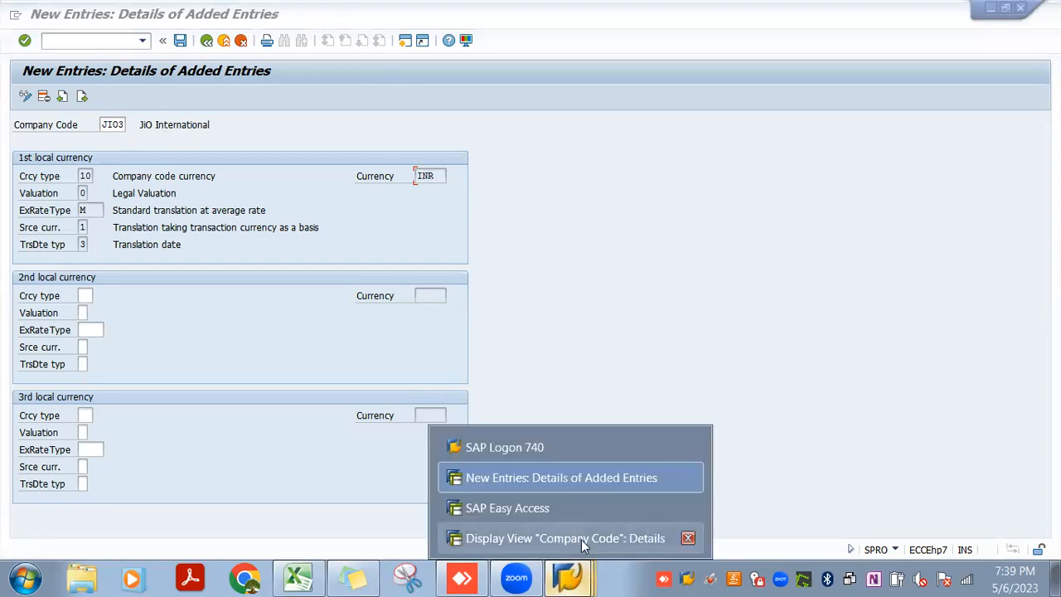
{"action": "left_click", "coordinate": [581, 540]}
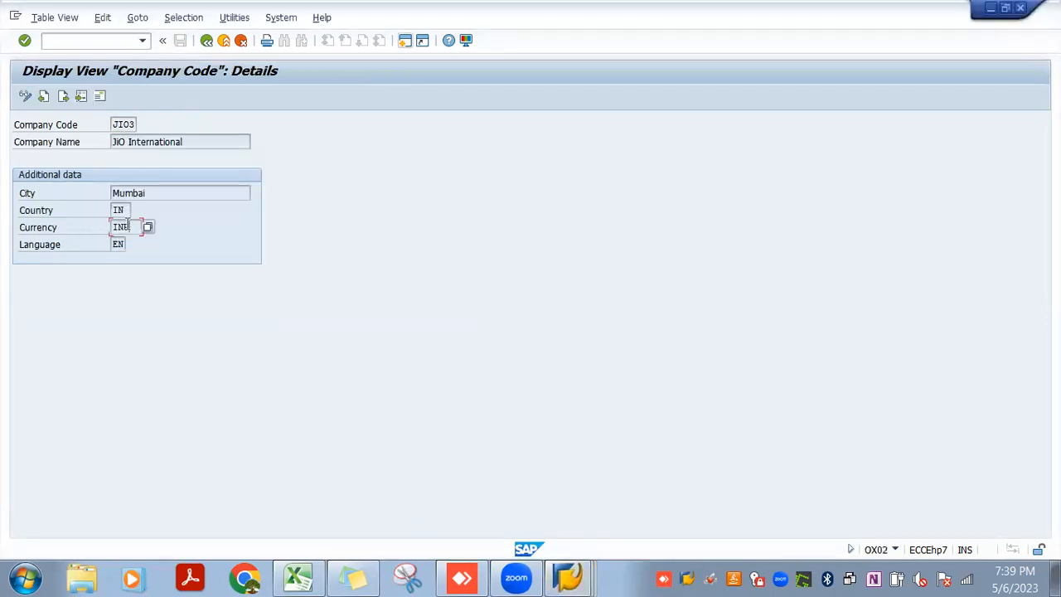
{"action": "key", "text": "alt+Tab"}
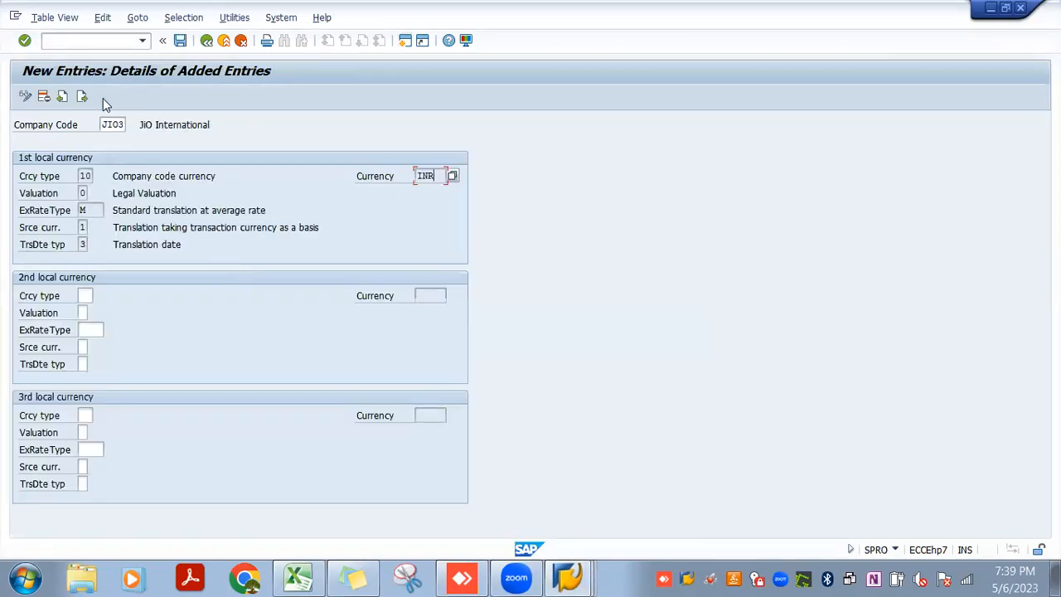
{"action": "key", "text": "alt+Tab"}
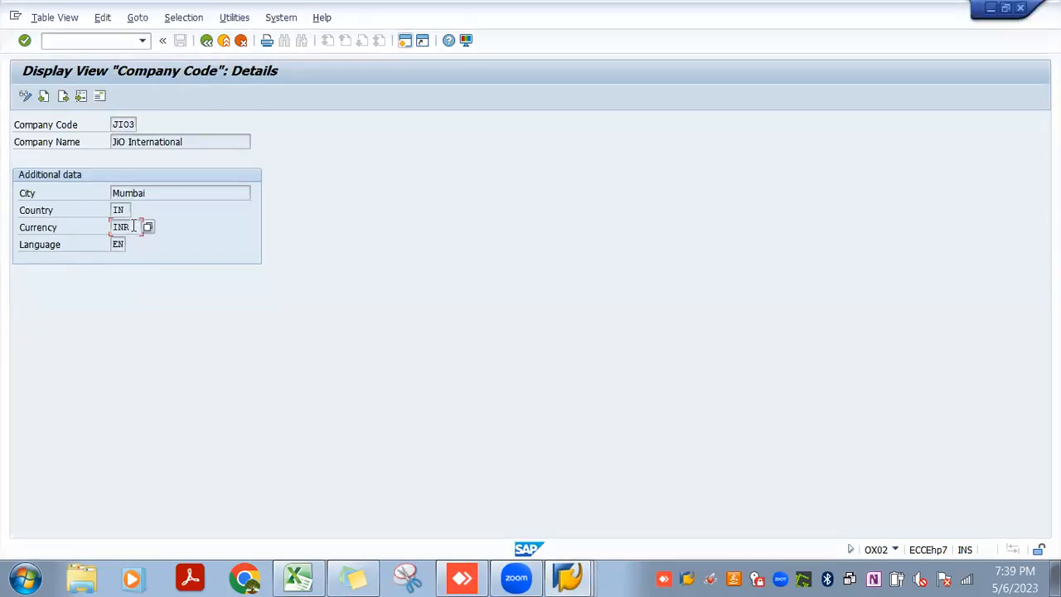
{"action": "key", "text": "alt+Tab"}
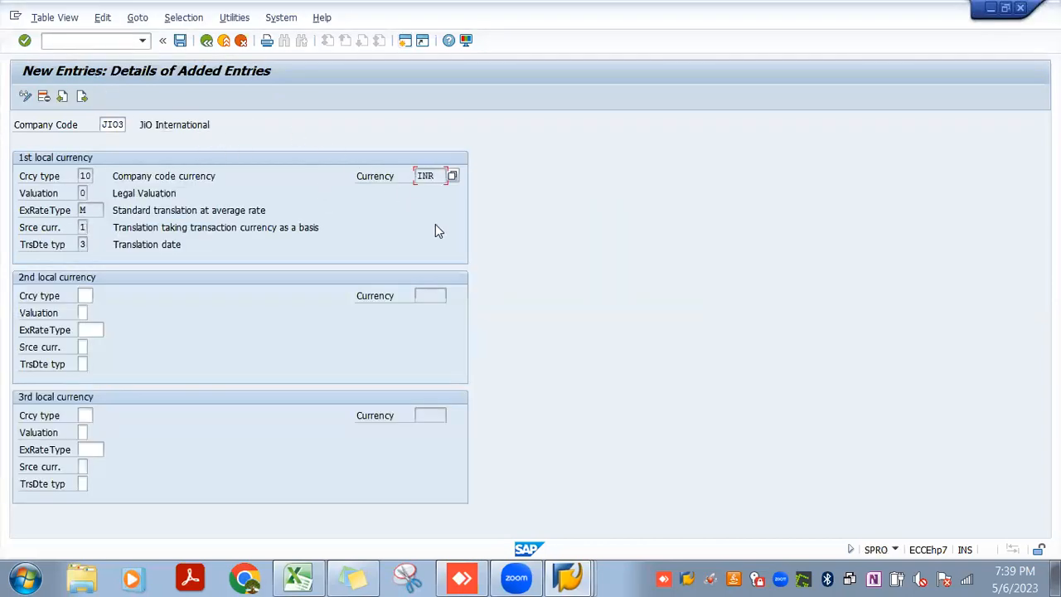
Set the 2nd local currency to currency type 30 with exchange rate type M and open its source currency choices
{"action": "left_click", "coordinate": [88, 295]}
{"action": "type", "text": "30"}
{"action": "key", "text": "Tab"}
{"action": "key", "text": "Tab"}
{"action": "type", "text": "M"}
{"action": "key", "text": "Tab"}
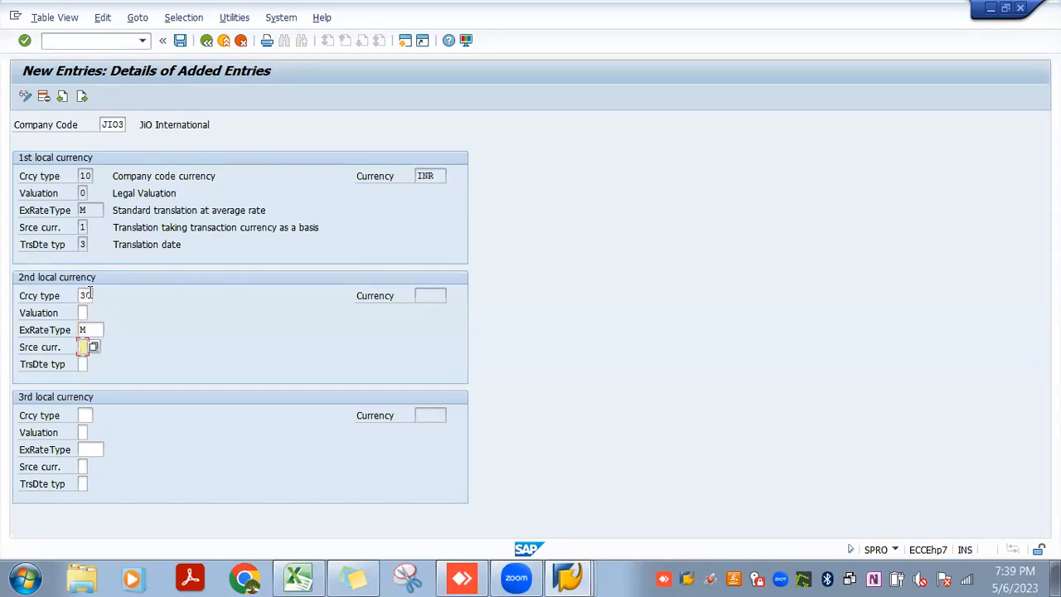
{"action": "left_click", "coordinate": [93, 346]}
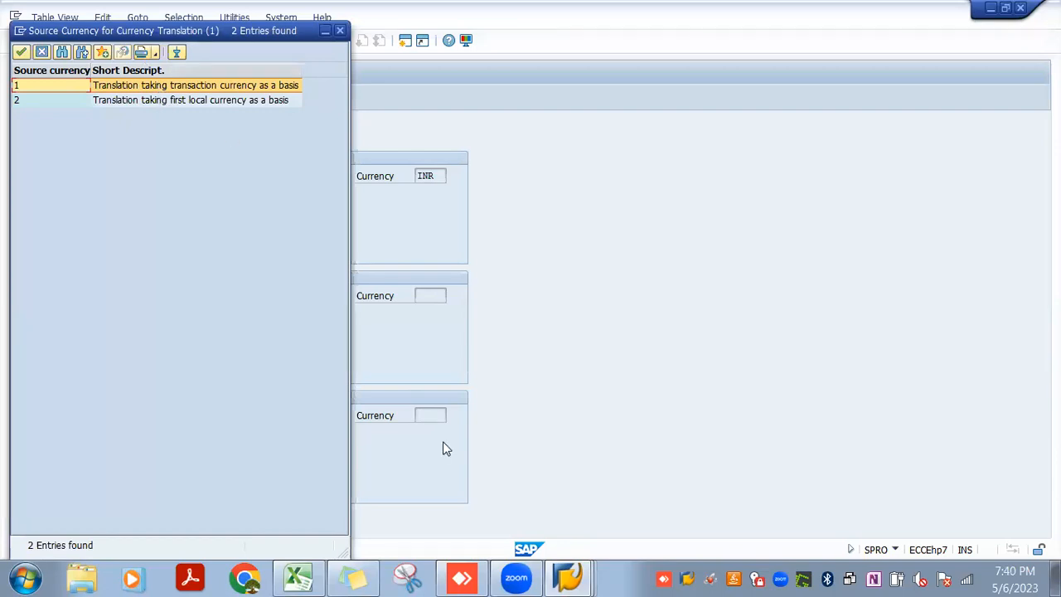
Switch to Excel and enter "Transaction currency" in cell H20 of the New GL sheet
{"action": "left_click", "coordinate": [295, 576]}
{"action": "left_click", "coordinate": [706, 386]}
{"action": "left_click", "coordinate": [752, 386]}
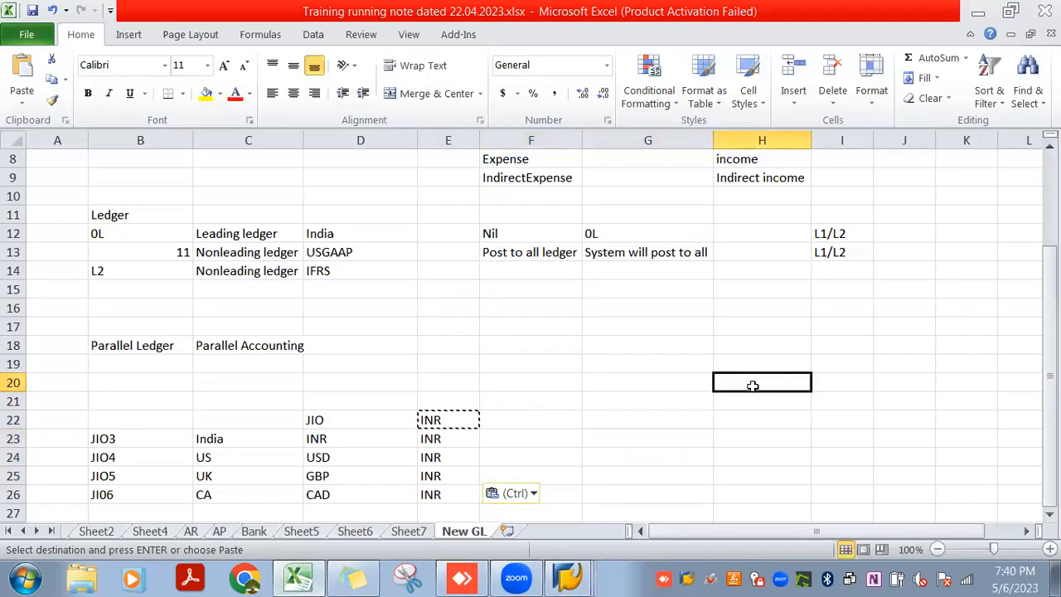
{"action": "type", "text": "Tra"}
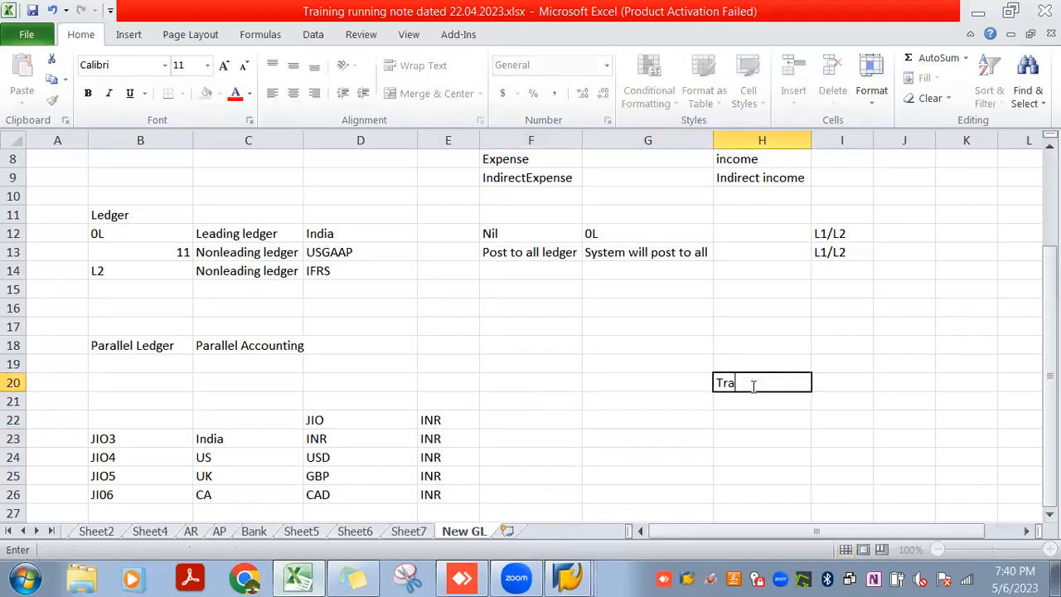
{"action": "type", "text": "nsaction currency"}
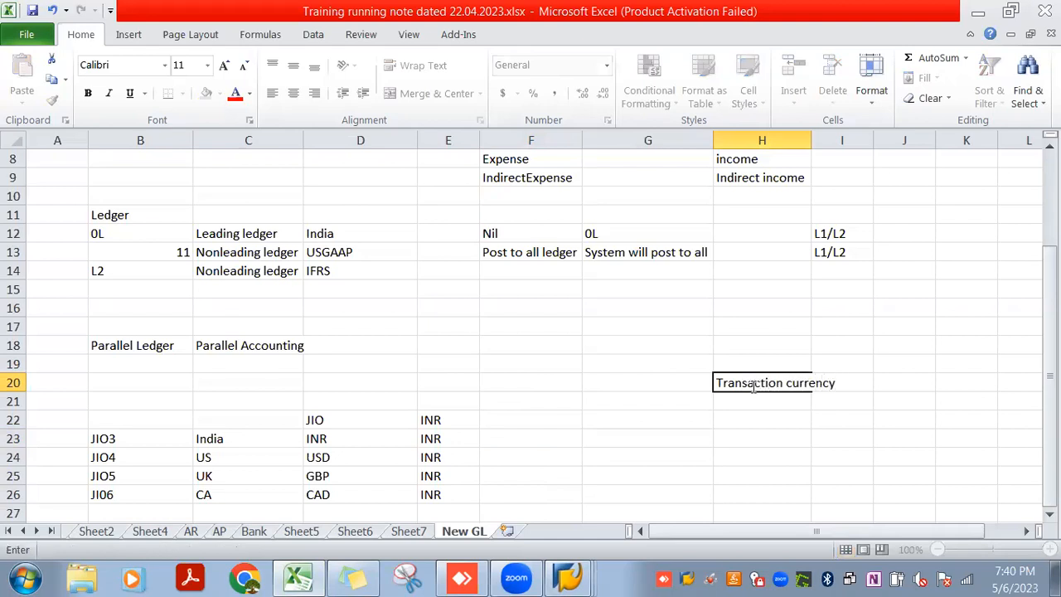
{"action": "key", "text": "Return"}
List "Local Currency" and "Group Currency" in cells H21 and H22 and widen column H to fit the labels
{"action": "type", "text": "Local Currency"}
{"action": "key", "text": "Return"}
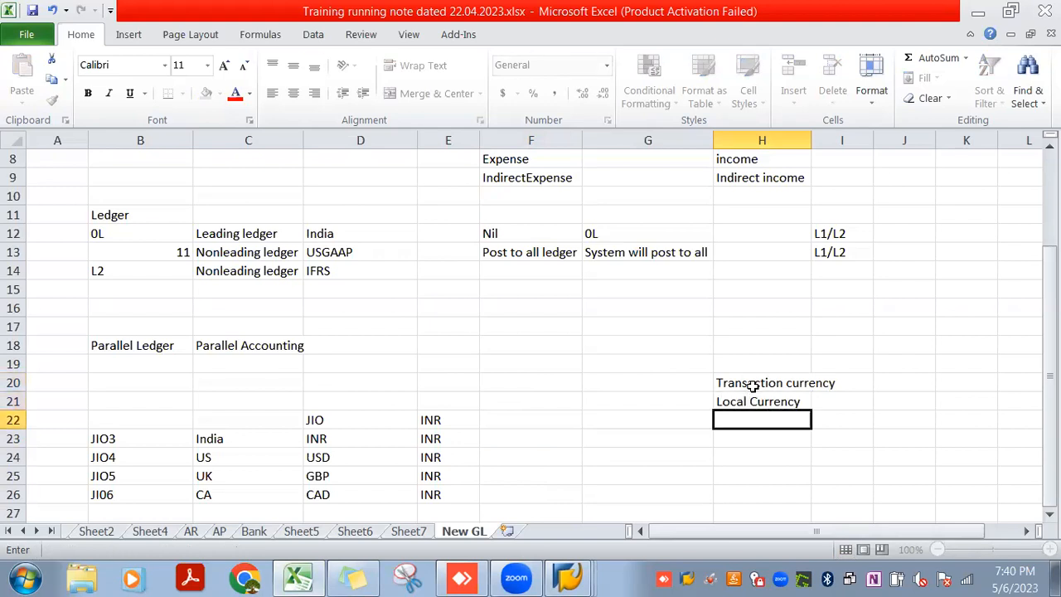
{"action": "type", "text": "Group"}
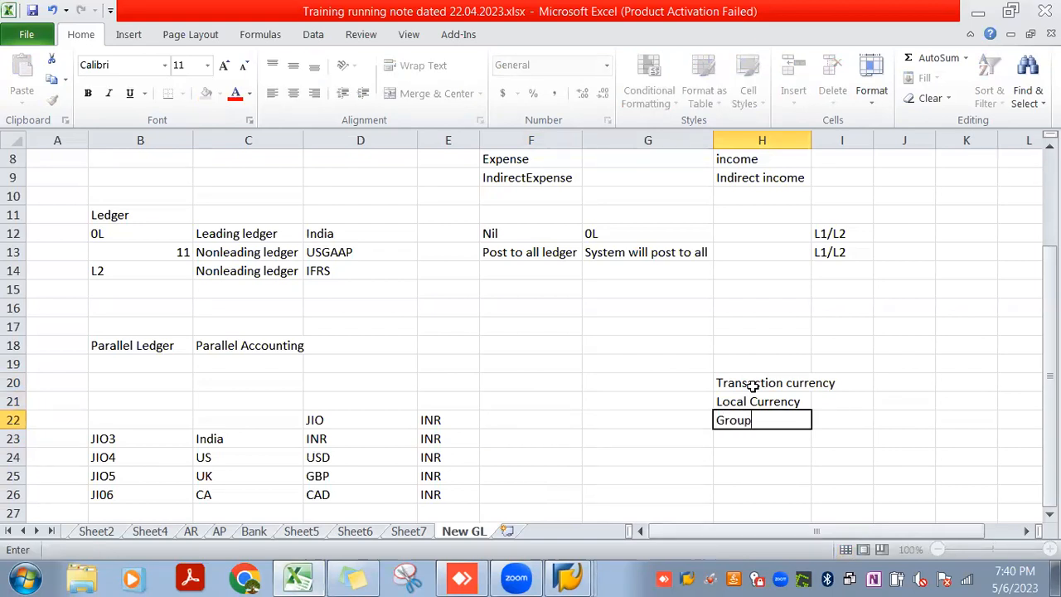
{"action": "type", "text": " Currency"}
{"action": "key", "text": "Return"}
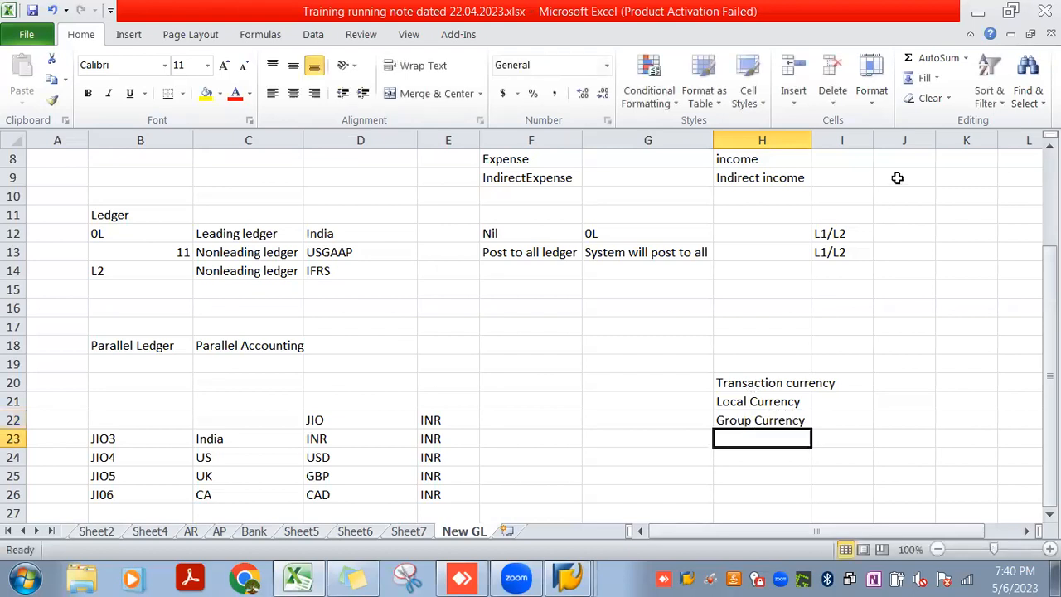
{"action": "left_click_drag", "start_coordinate": [815, 141], "coordinate": [840, 141]}
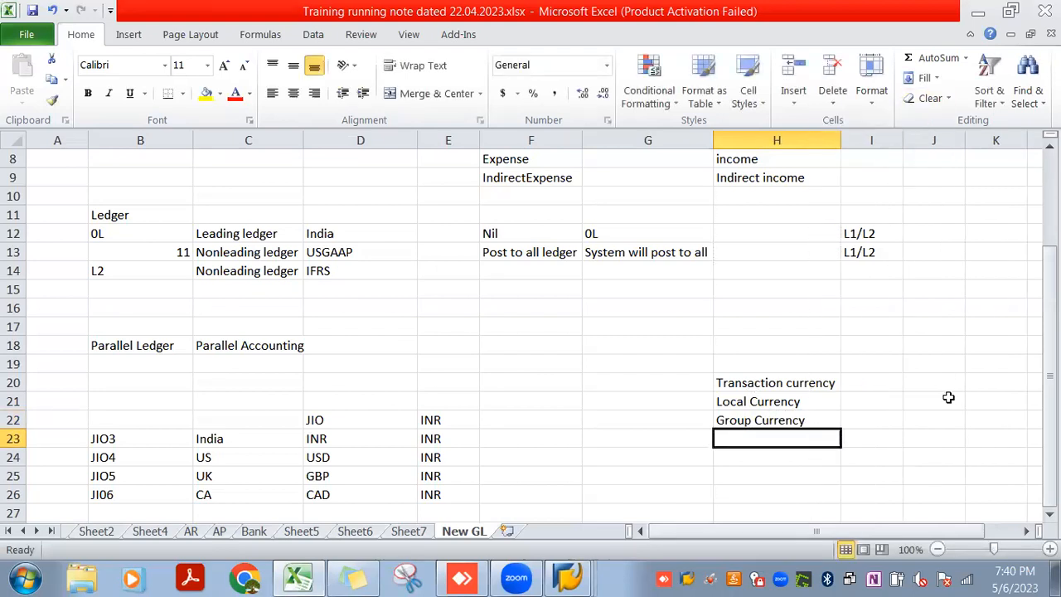
Enter "Country Currency" in cell I21 beside Local Currency and fit column I to its contents
{"action": "left_click", "coordinate": [882, 399]}
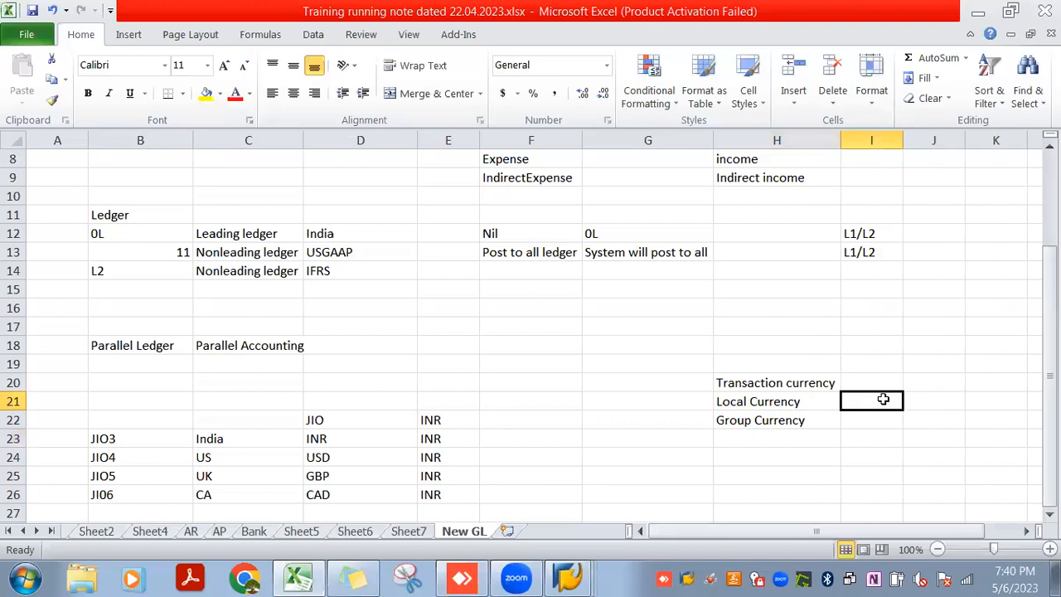
{"action": "type", "text": "Co"}
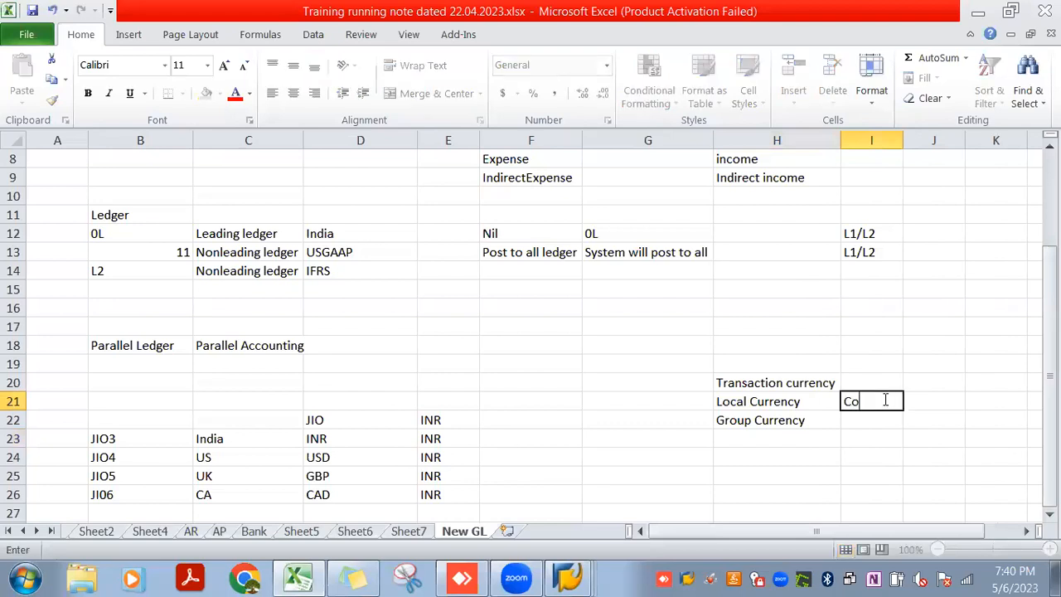
{"action": "type", "text": "untry Currency"}
{"action": "key", "text": "Return"}
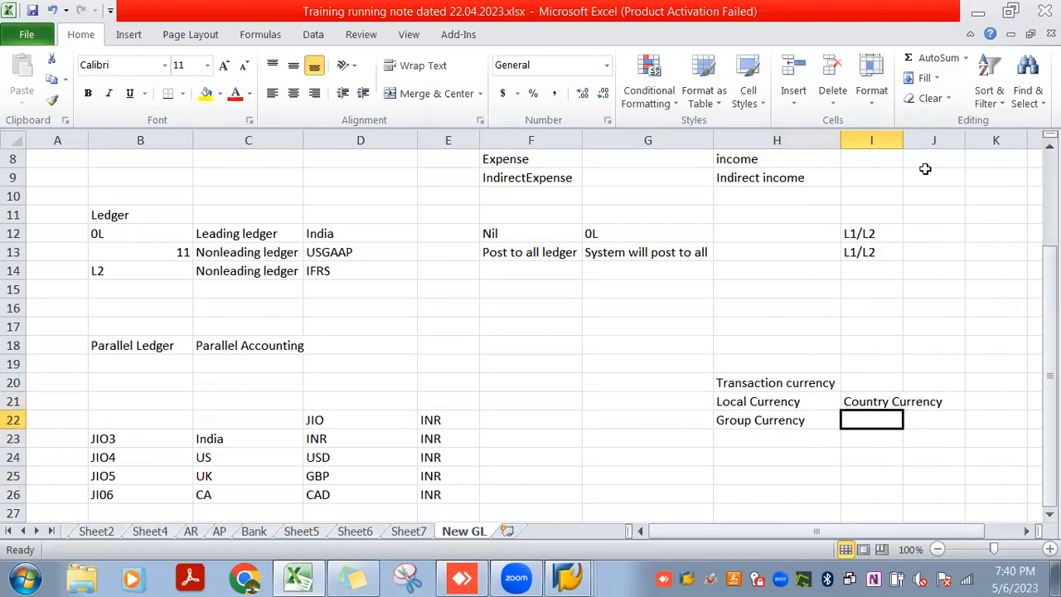
{"action": "double_click", "coordinate": [904, 138]}
{"action": "left_click", "coordinate": [895, 404]}
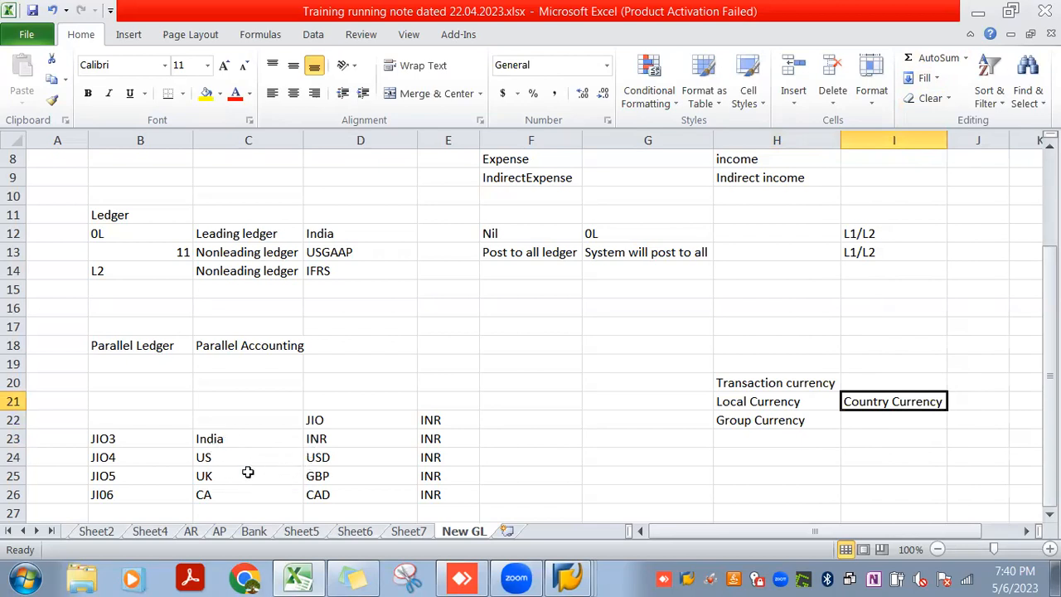
Enter "Group currency" in cell I22 and point out the JIO group's currency in cell E22
{"action": "left_click", "coordinate": [880, 422]}
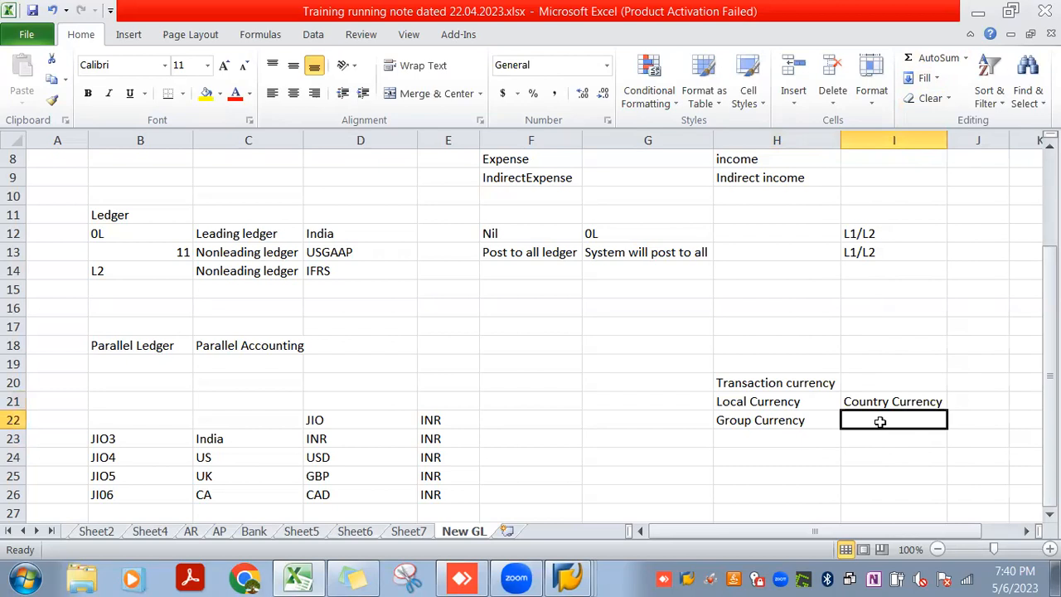
{"action": "type", "text": "Group"}
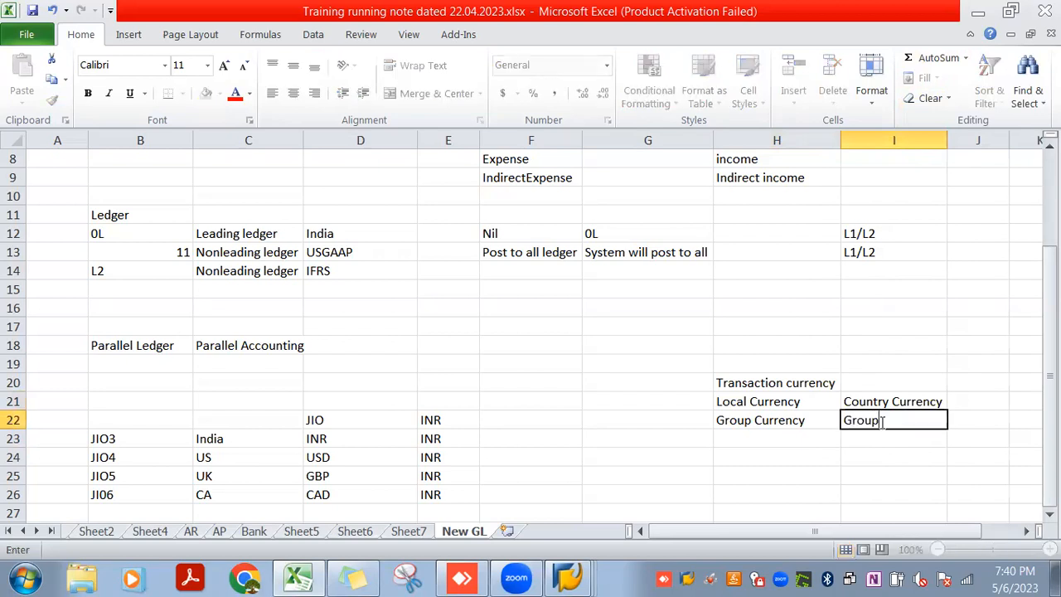
{"action": "type", "text": " currency"}
{"action": "key", "text": "Return"}
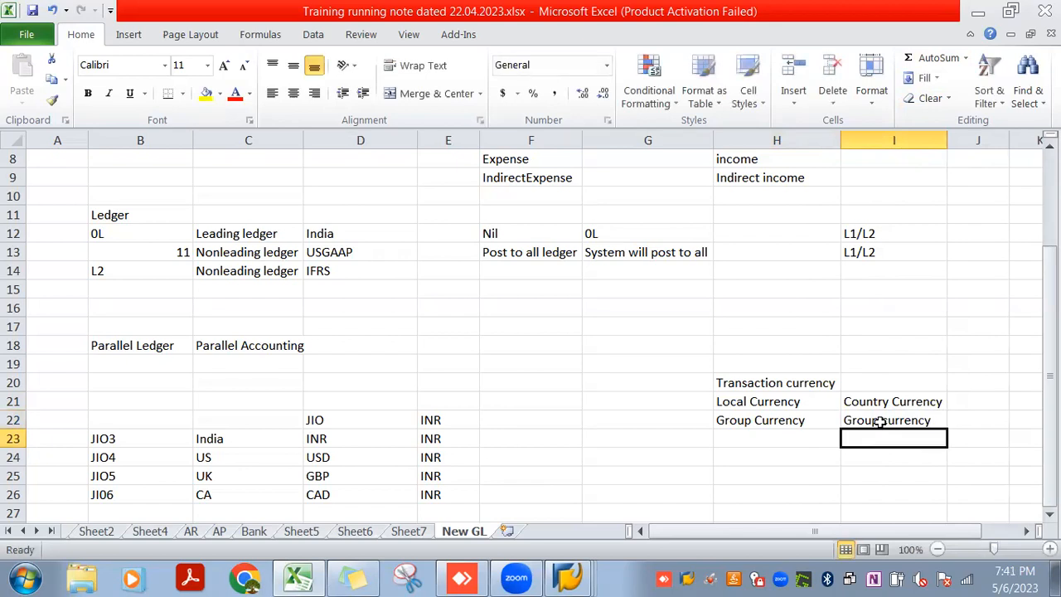
{"action": "left_click", "coordinate": [457, 420]}
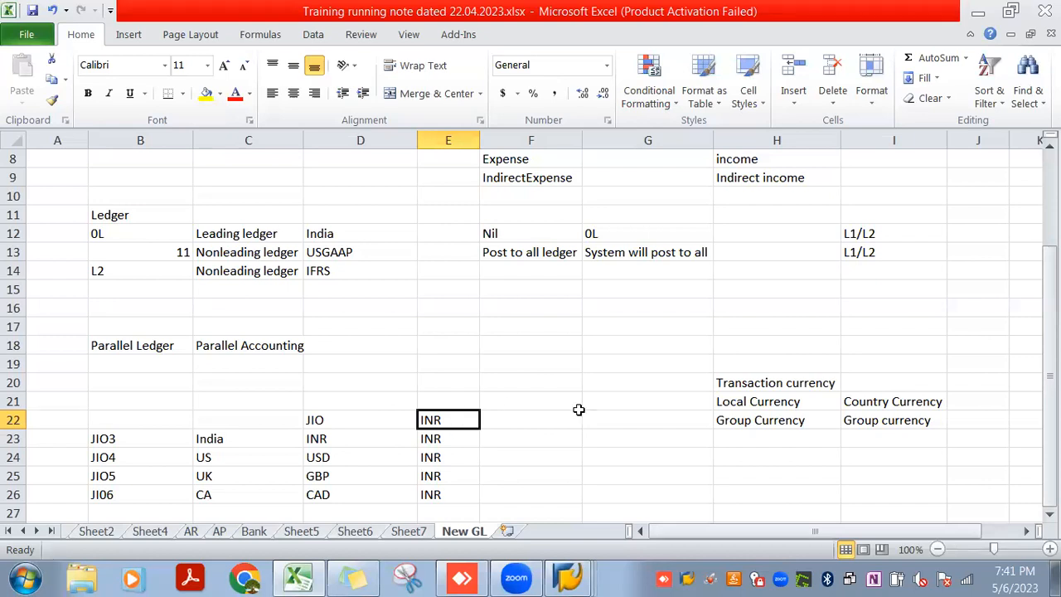
Enter company code JIO3 in cell J18 as the heading of an example above the currency list
{"action": "left_click", "coordinate": [863, 380]}
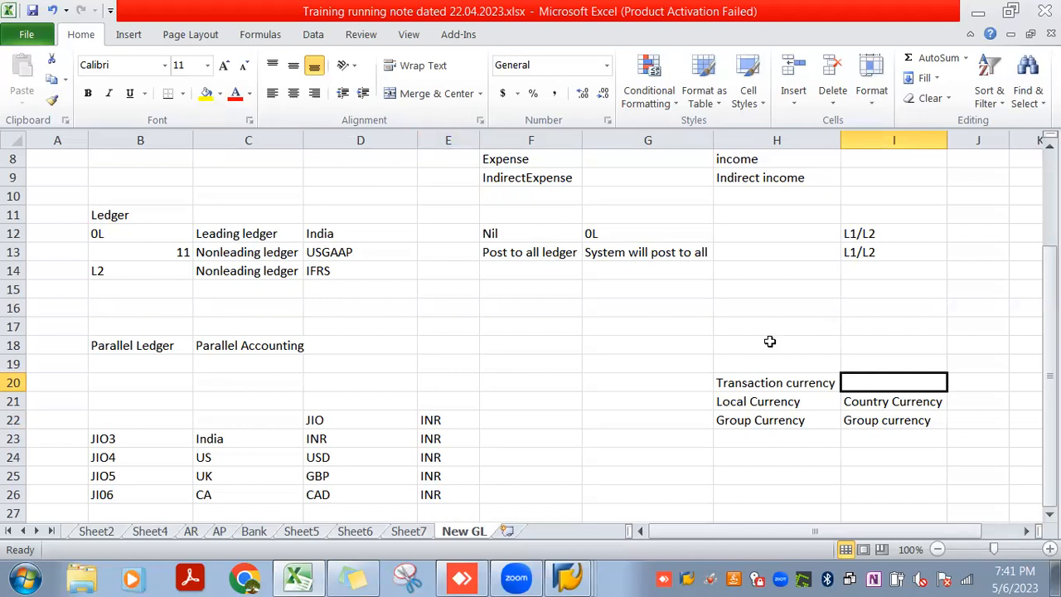
{"action": "left_click", "coordinate": [856, 445]}
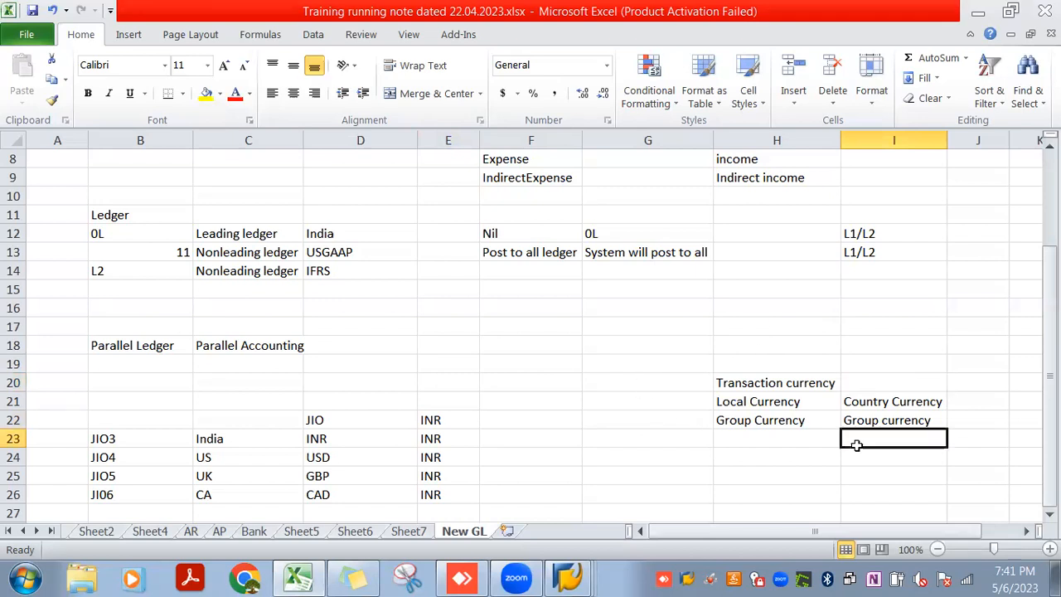
{"action": "key", "text": "Tab"}
{"action": "key", "text": "Right"}
{"action": "key", "text": "Up"}
{"action": "key", "text": "Up"}
{"action": "key", "text": "Up"}
{"action": "key", "text": "Left"}
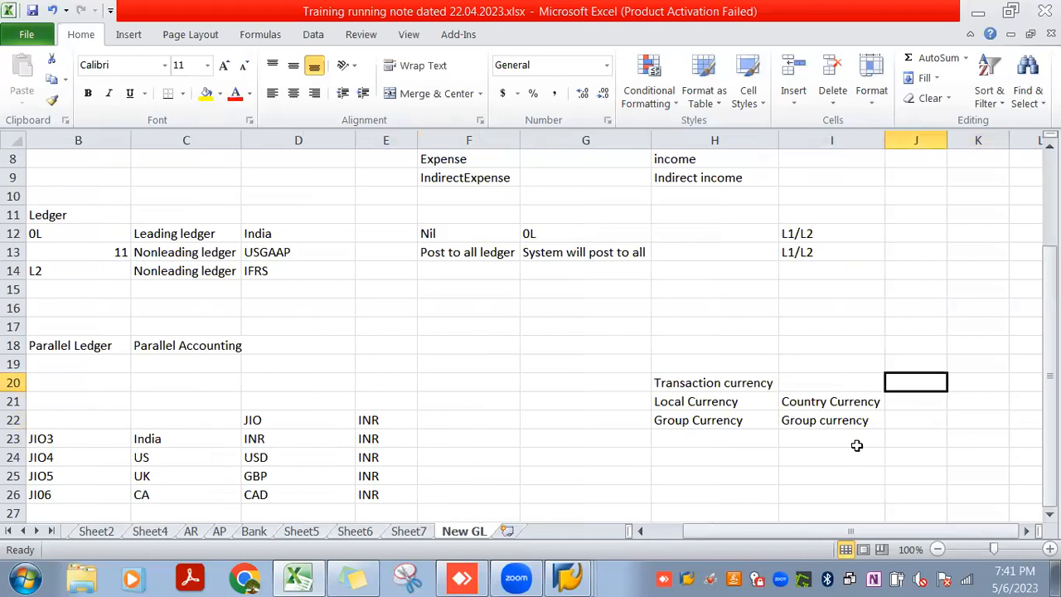
{"action": "key", "text": "Up"}
{"action": "key", "text": "Left"}
{"action": "key", "text": "Left"}
{"action": "key", "text": "Right"}
{"action": "key", "text": "Right"}
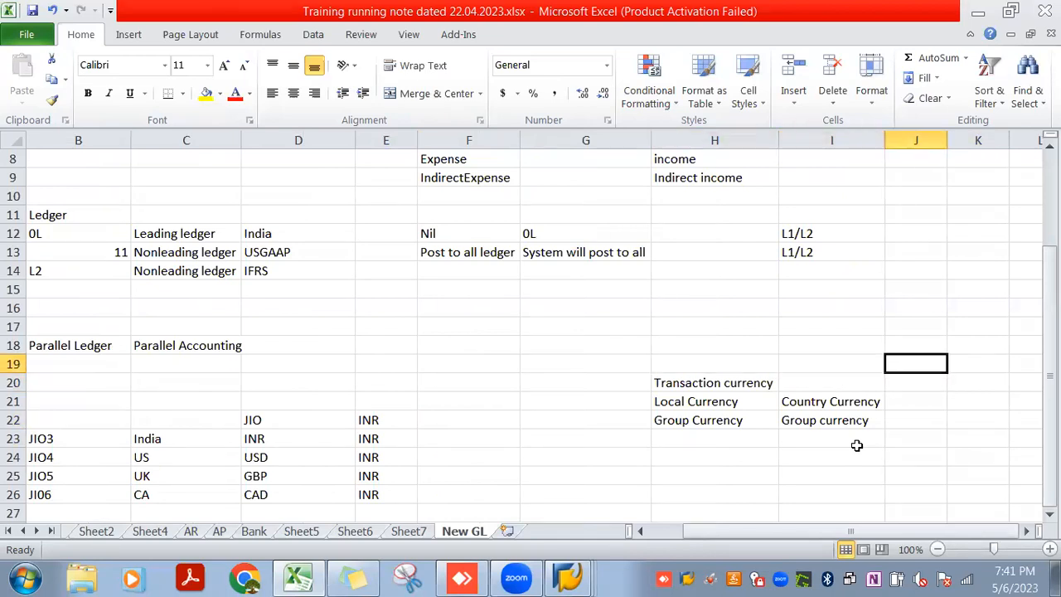
{"action": "key", "text": "Up"}
{"action": "type", "text": "JIO3"}
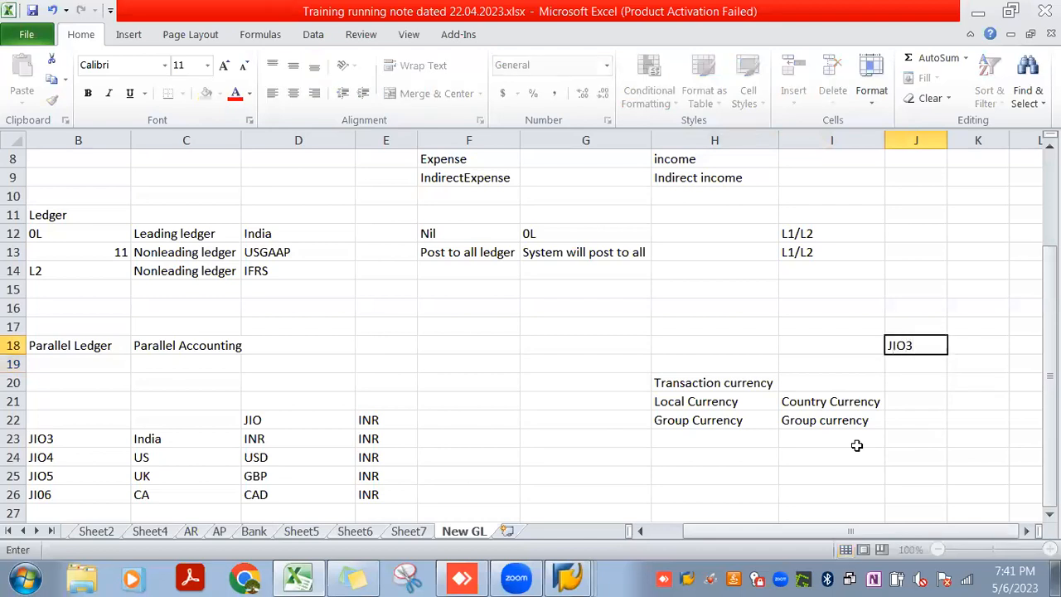
{"action": "key", "text": "Return"}
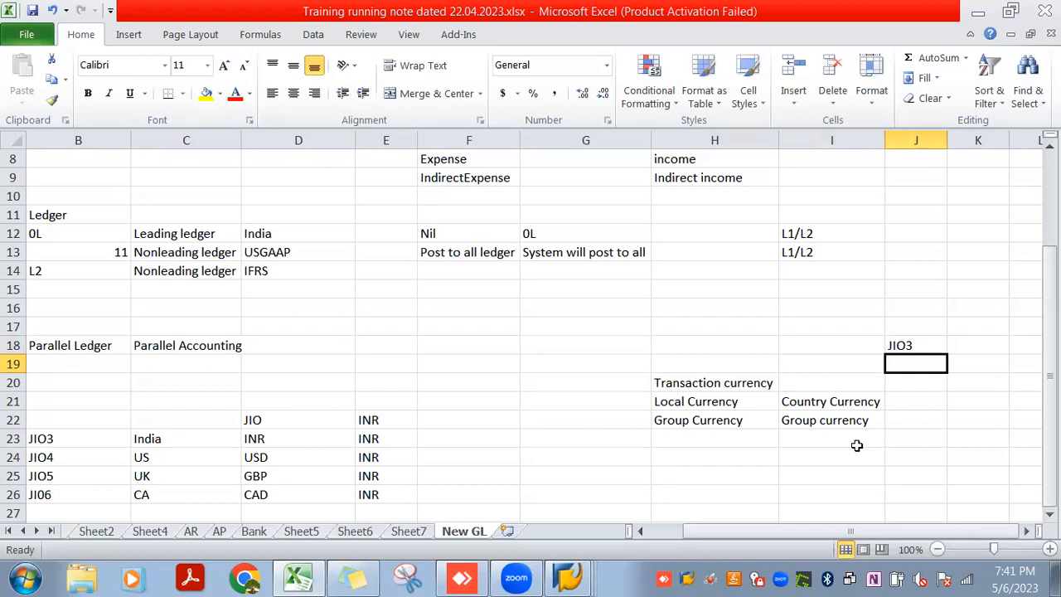
Enter the currency GBP in cell J19 under the JIO3 heading
{"action": "type", "text": "GBP"}
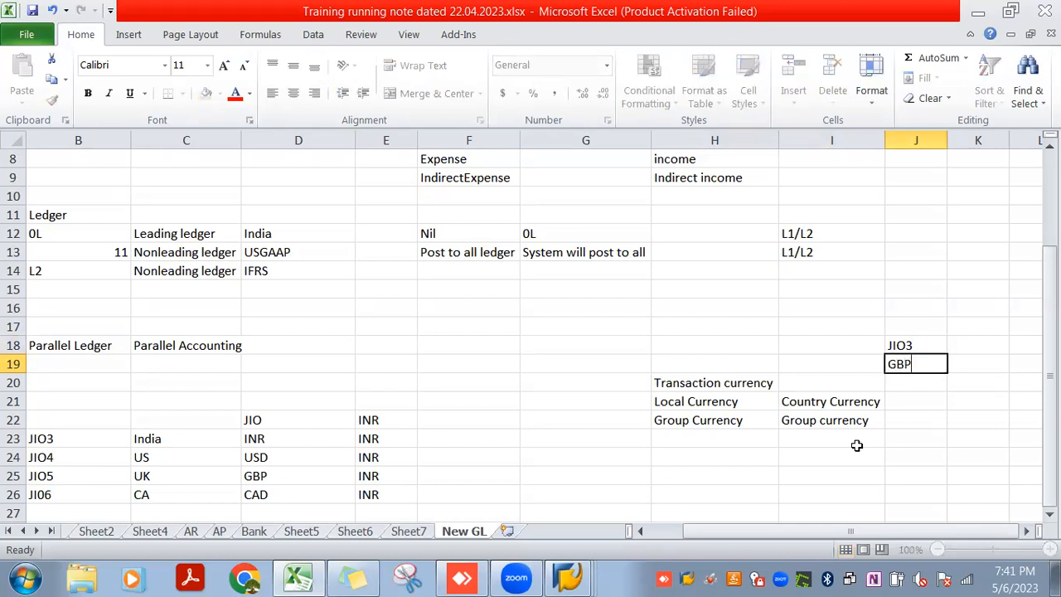
{"action": "key", "text": "Return"}
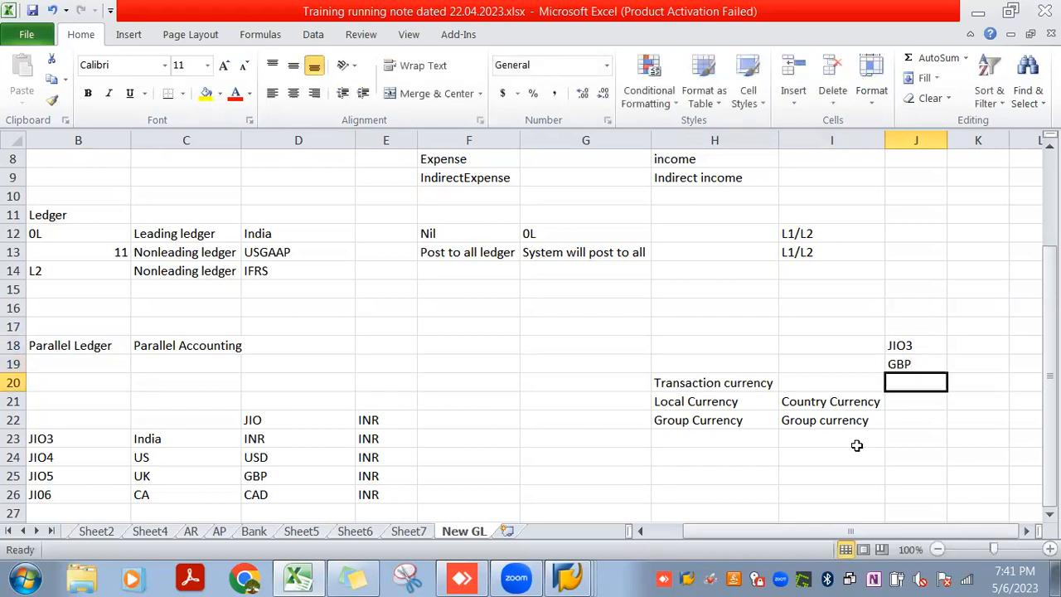
{"action": "key", "text": "Up"}
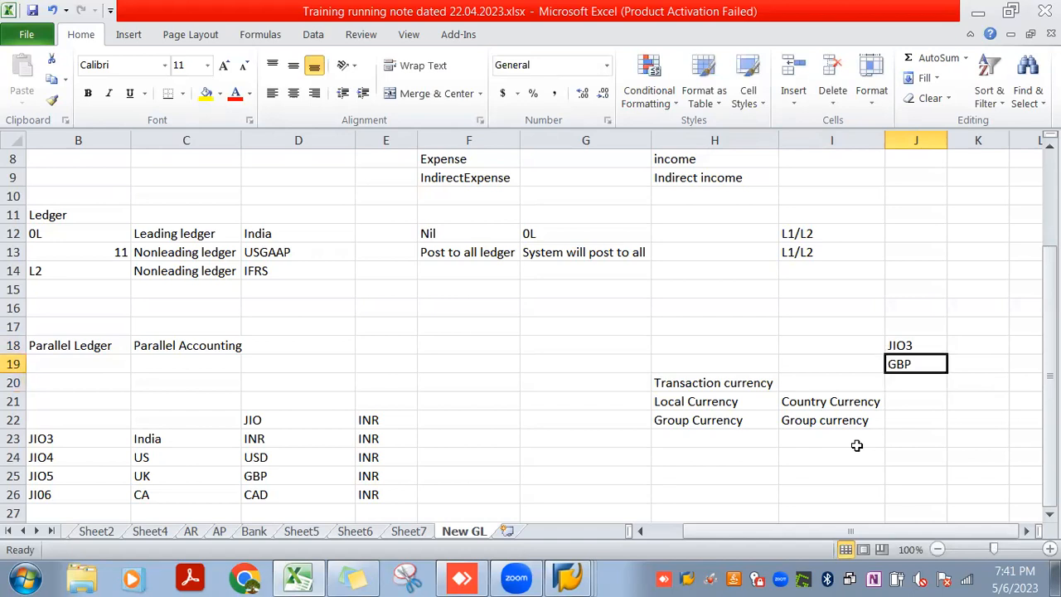
Change the company code heading in cell J18 to JIO4
{"action": "key", "text": "Up"}
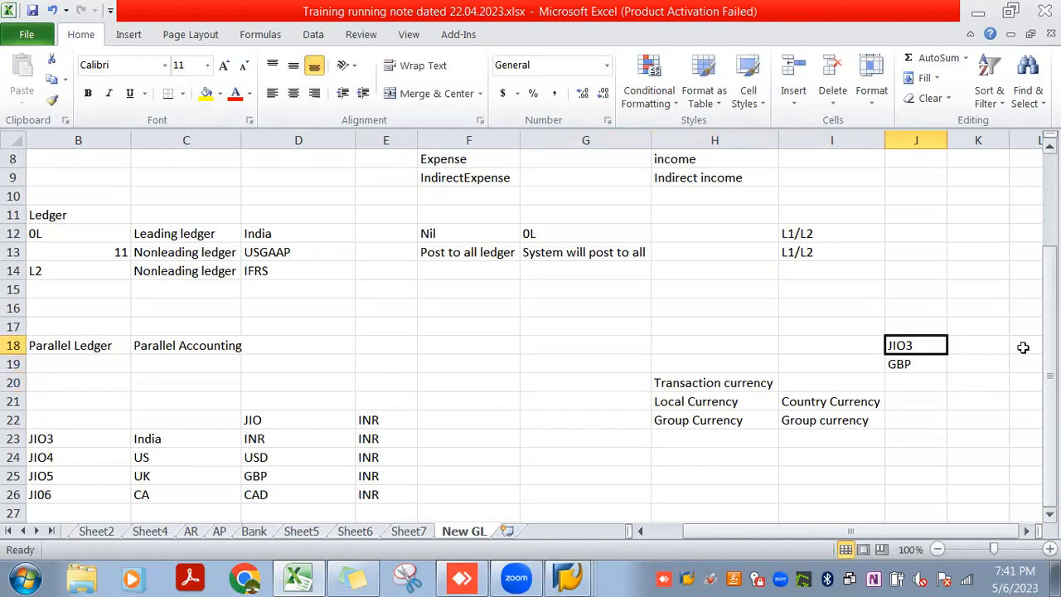
{"action": "double_click", "coordinate": [938, 346]}
{"action": "key", "text": "BackSpace"}
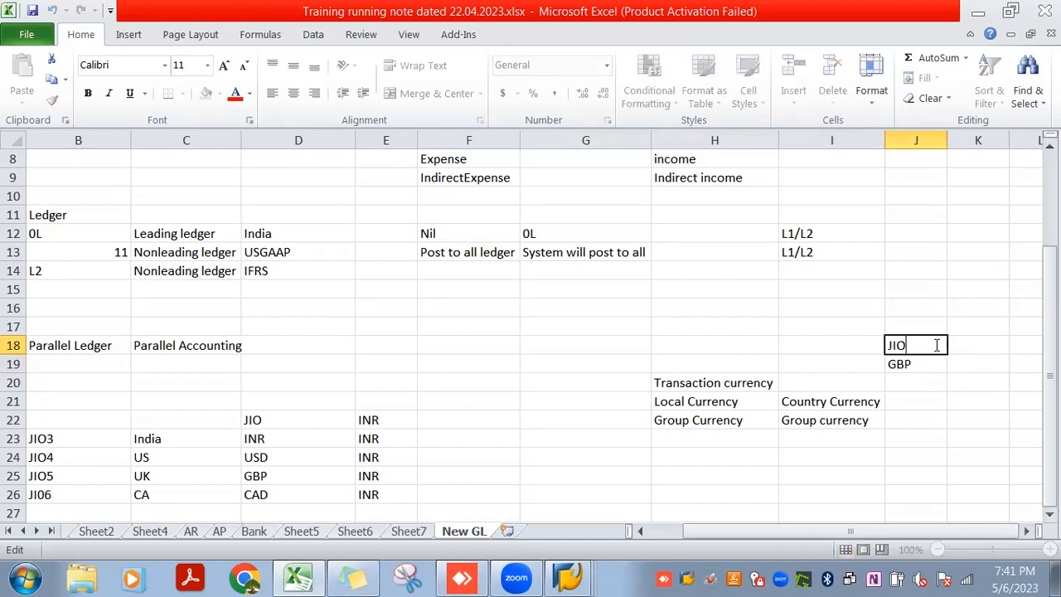
{"action": "type", "text": "4"}
{"action": "key", "text": "Return"}
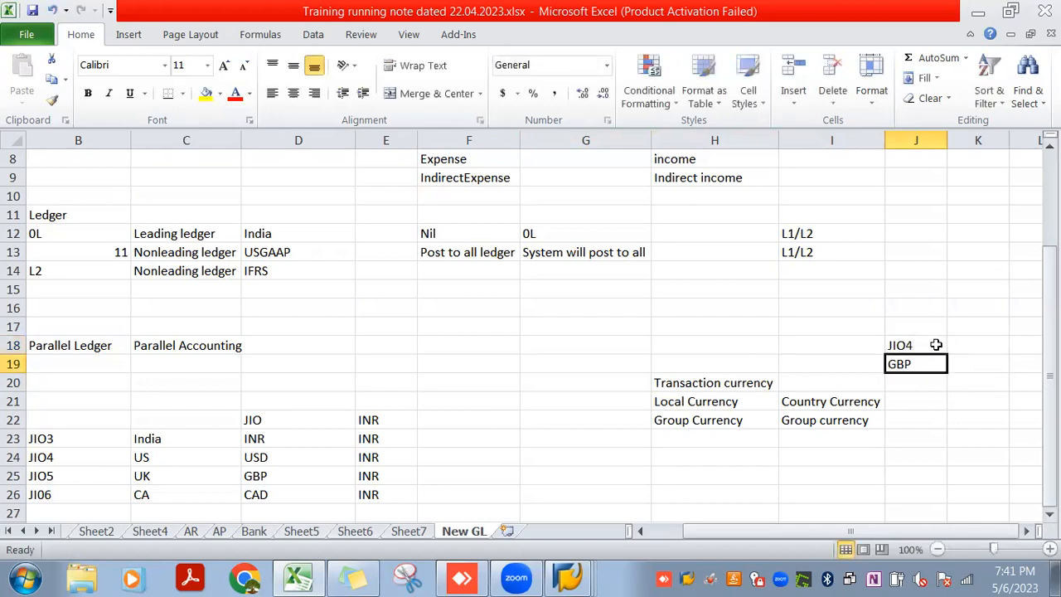
{"action": "left_click", "coordinate": [935, 345]}
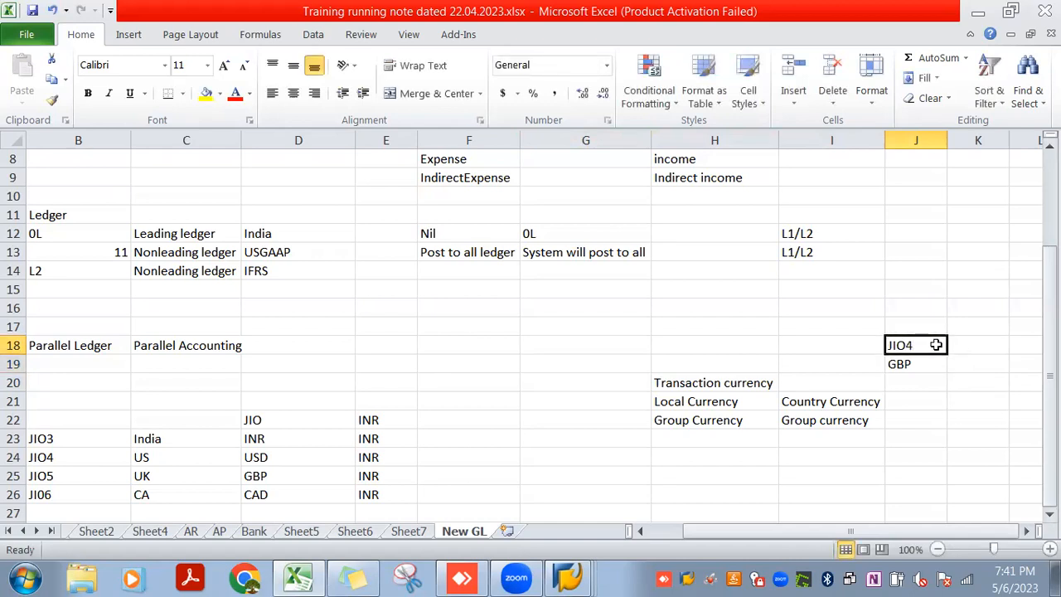
{"action": "key", "text": "Return"}
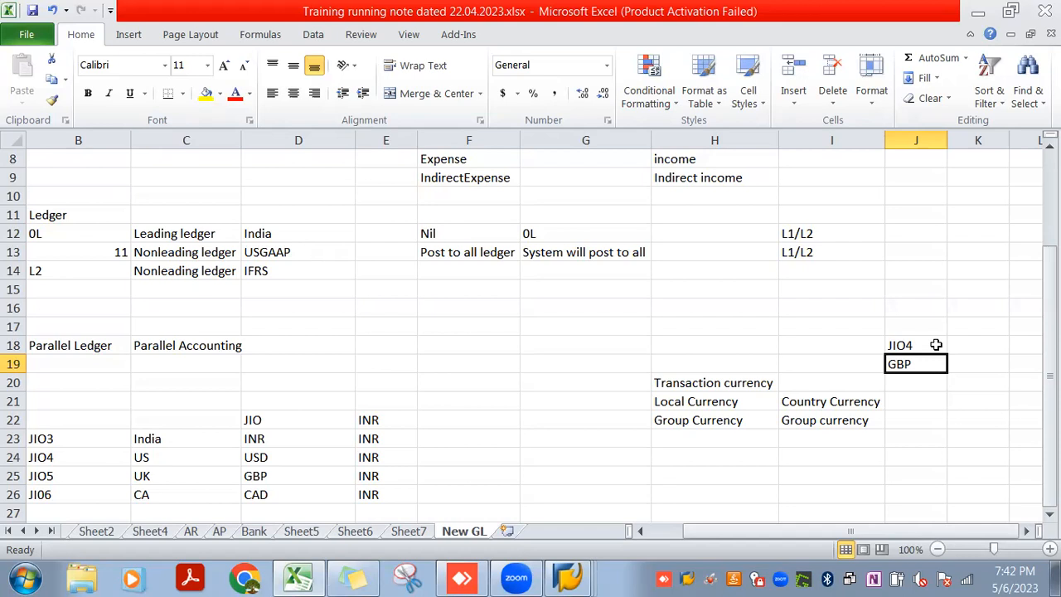
Enter GBP, USD and INR in cells J20 to J22 as the transaction, local and group currencies
{"action": "key", "text": "Return"}
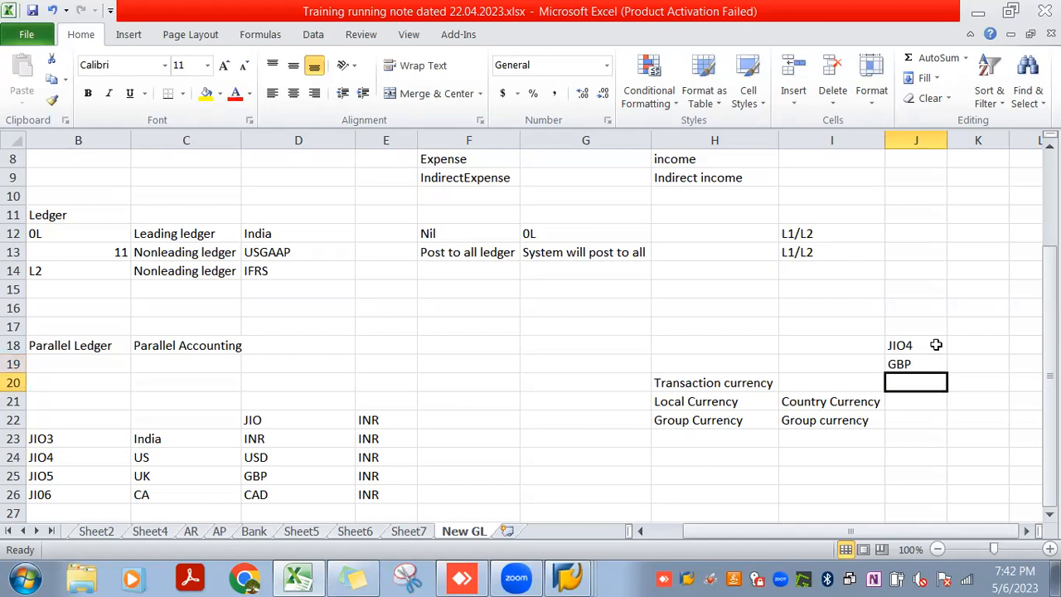
{"action": "type", "text": "GBP"}
{"action": "key", "text": "Return"}
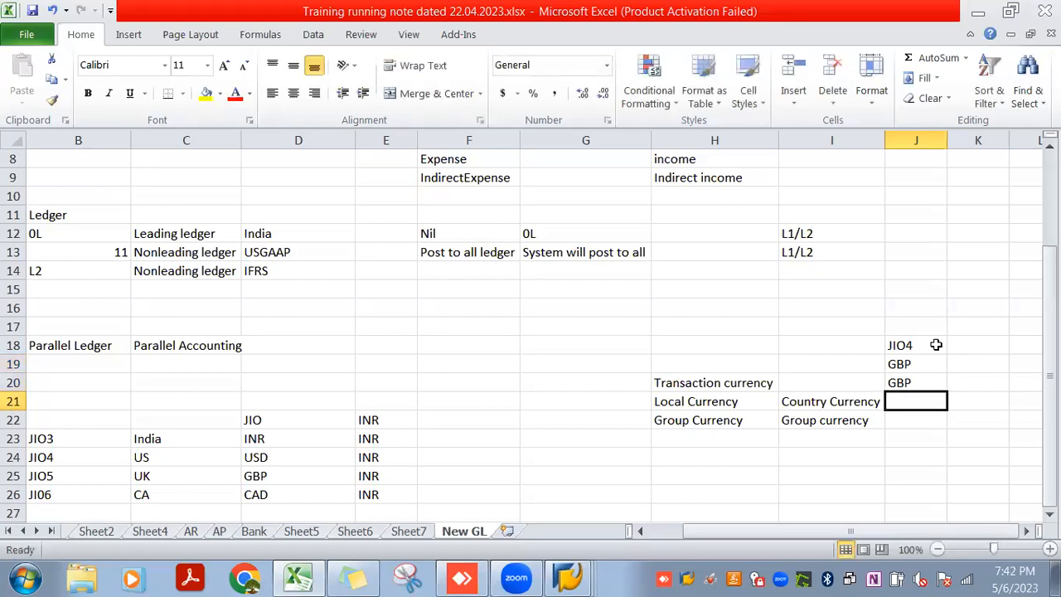
{"action": "type", "text": "USD"}
{"action": "key", "text": "Return"}
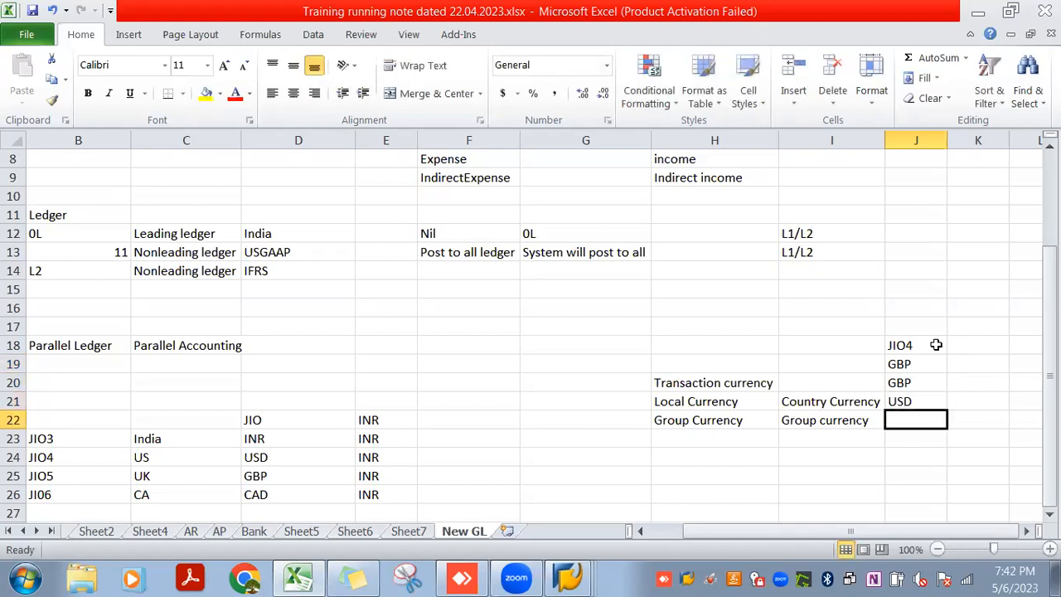
{"action": "type", "text": "INR"}
{"action": "key", "text": "Return"}
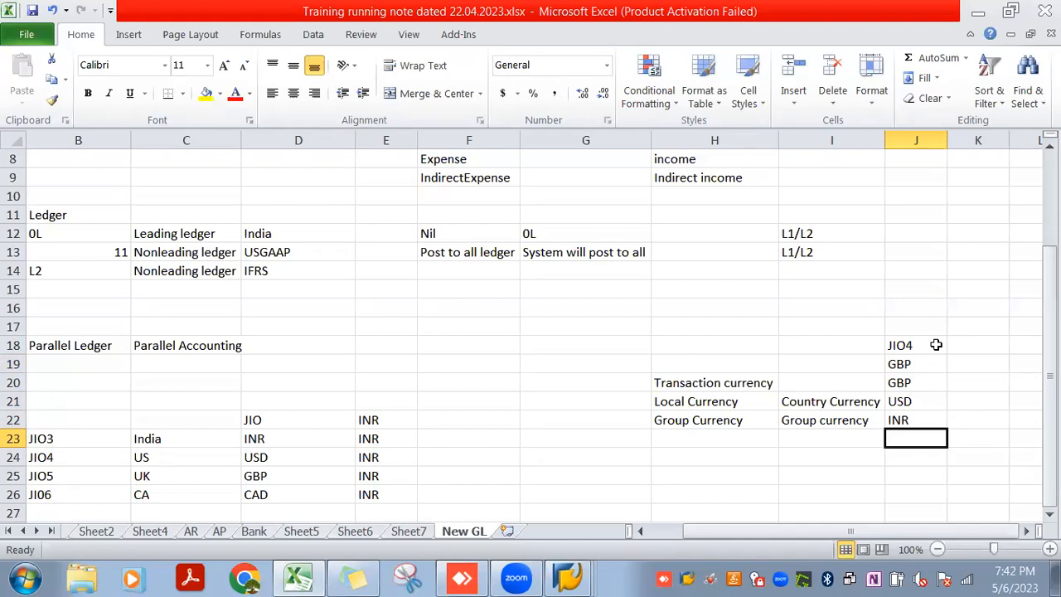
Enter a transaction amount of 10 in cell K20 beside GBP
{"action": "key", "text": "Up"}
{"action": "key", "text": "Up"}
{"action": "key", "text": "Up"}
{"action": "key", "text": "Right"}
{"action": "type", "text": "10"}
{"action": "key", "text": "Return"}
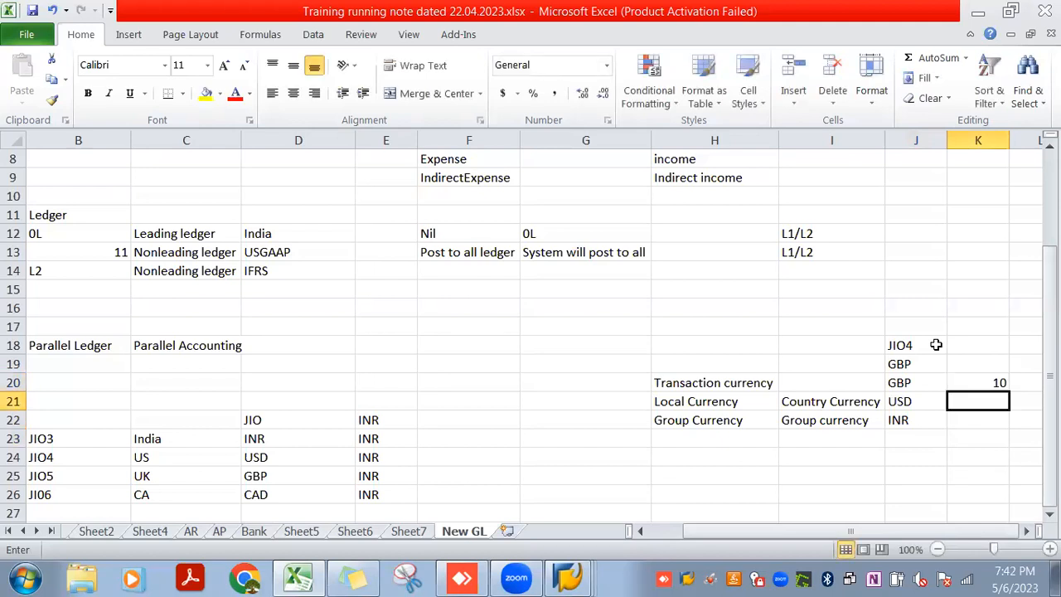
Enter 10 in cell M21 as the conversion rate for the local currency row
{"action": "key", "text": "Right"}
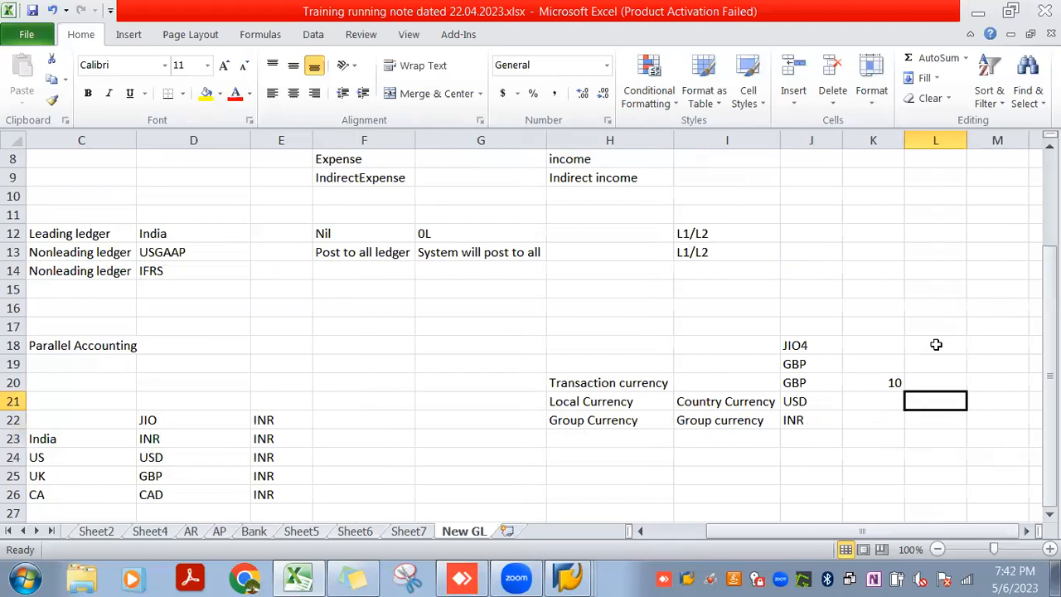
{"action": "key", "text": "Right"}
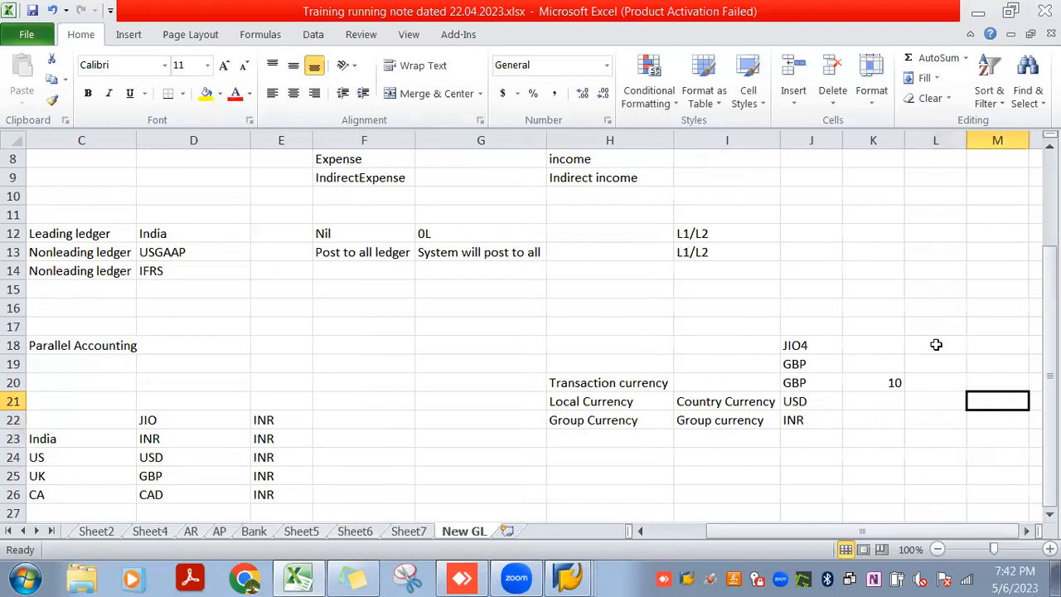
{"action": "type", "text": "10"}
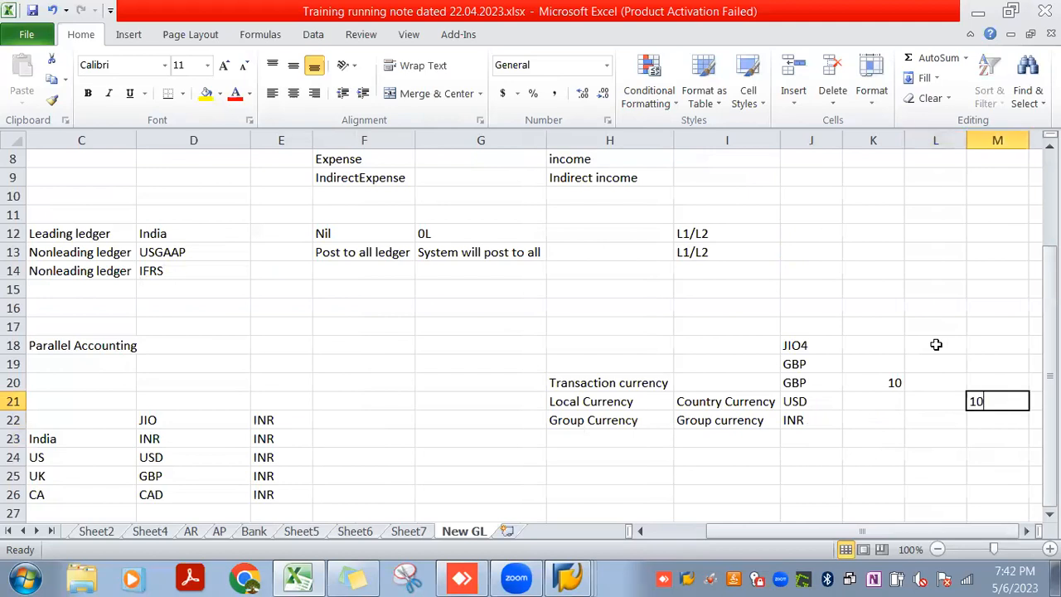
{"action": "key", "text": "Return"}
Calculate the USD amount in cell K21 with the formula =K20*M21
{"action": "key", "text": "Up"}
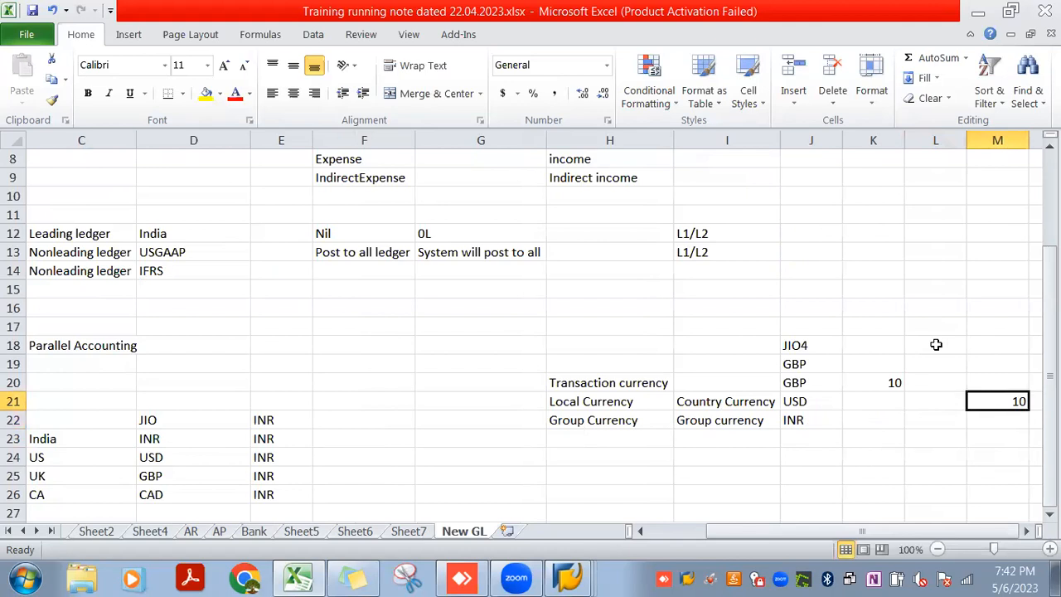
{"action": "key", "text": "Left"}
{"action": "key", "text": "Left"}
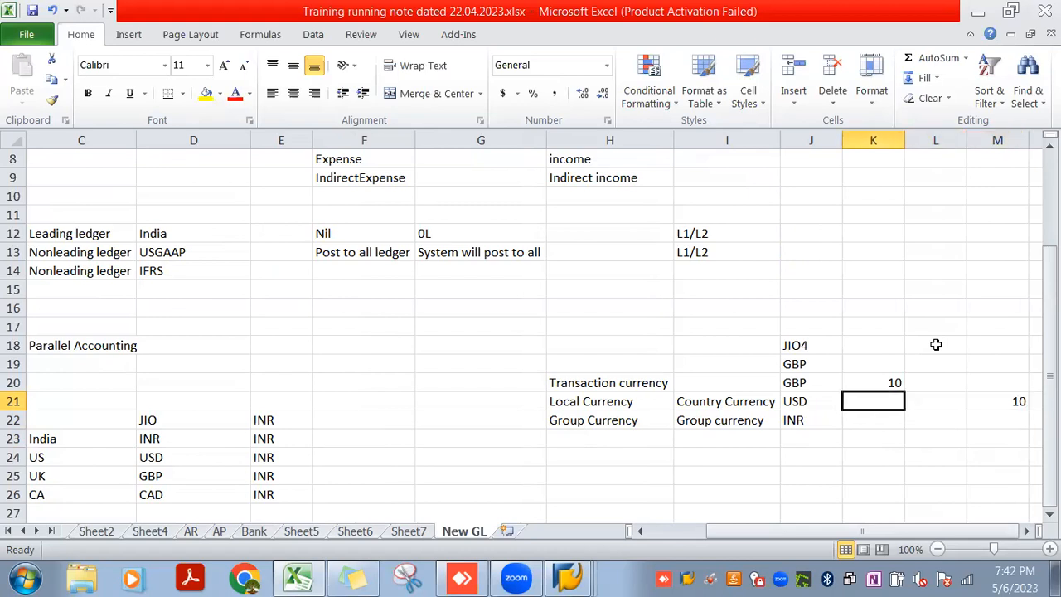
{"action": "type", "text": "="}
{"action": "key", "text": "Up"}
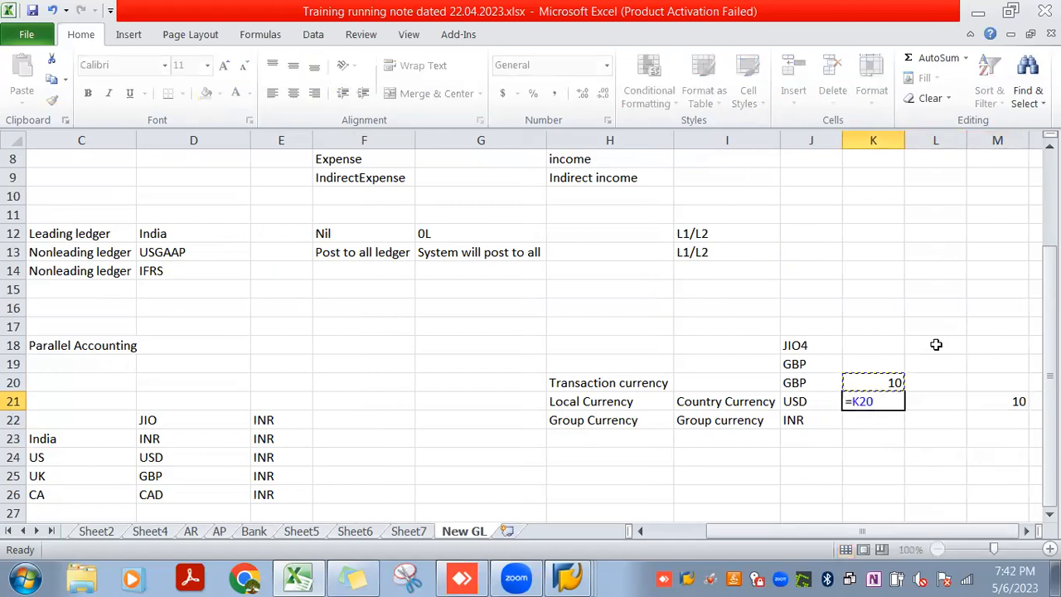
{"action": "type", "text": "*"}
{"action": "key", "text": "Right"}
{"action": "key", "text": "Right"}
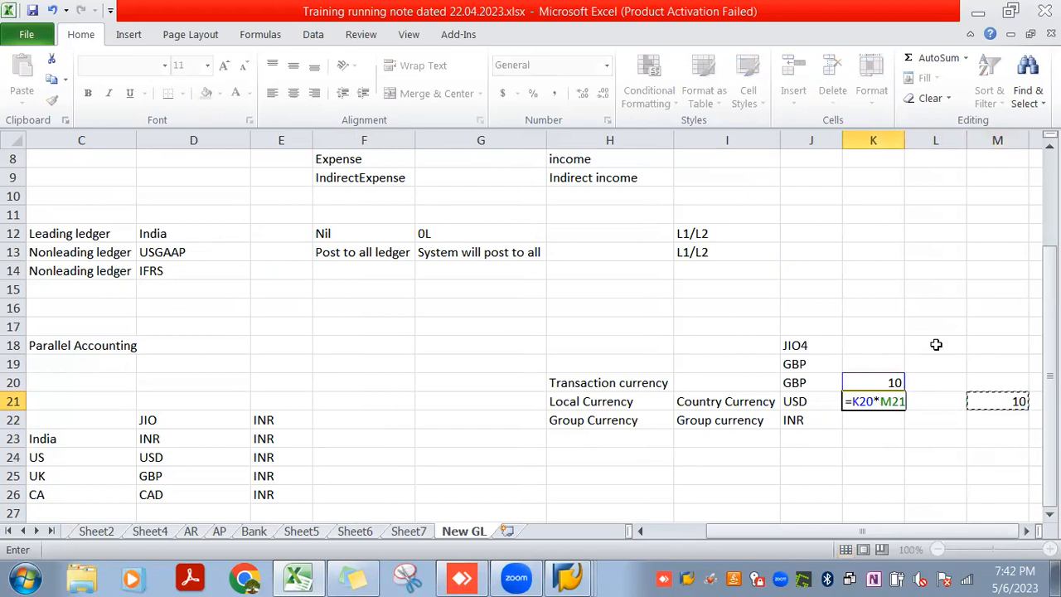
{"action": "key", "text": "Return"}
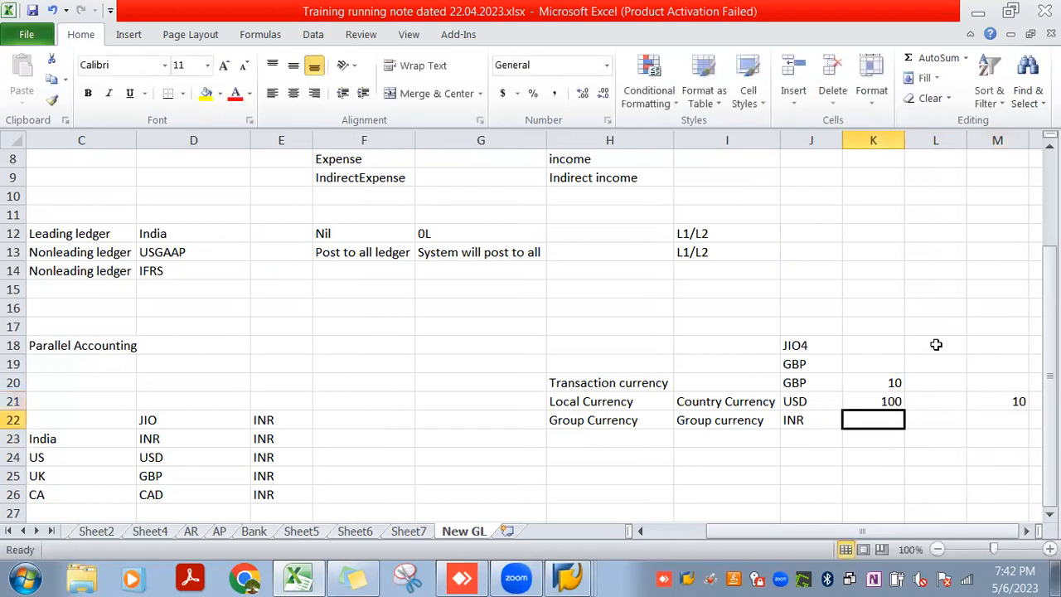
Enter 80 in cell N22 as the conversion rate for the group currency row
{"action": "key", "text": "Up"}
{"action": "key", "text": "Up"}
{"action": "key", "text": "Down"}
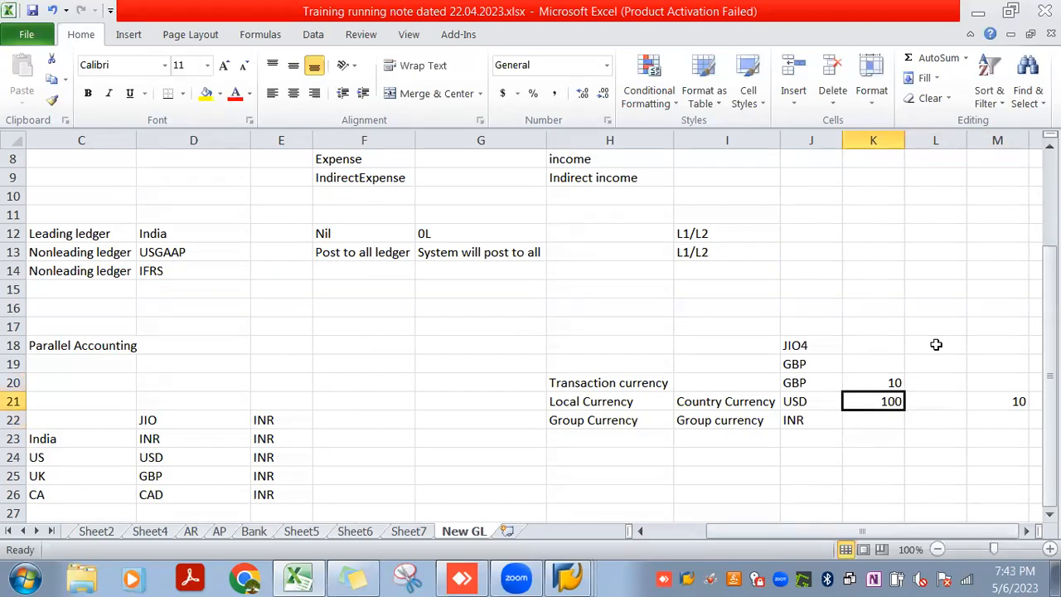
{"action": "key", "text": "Up"}
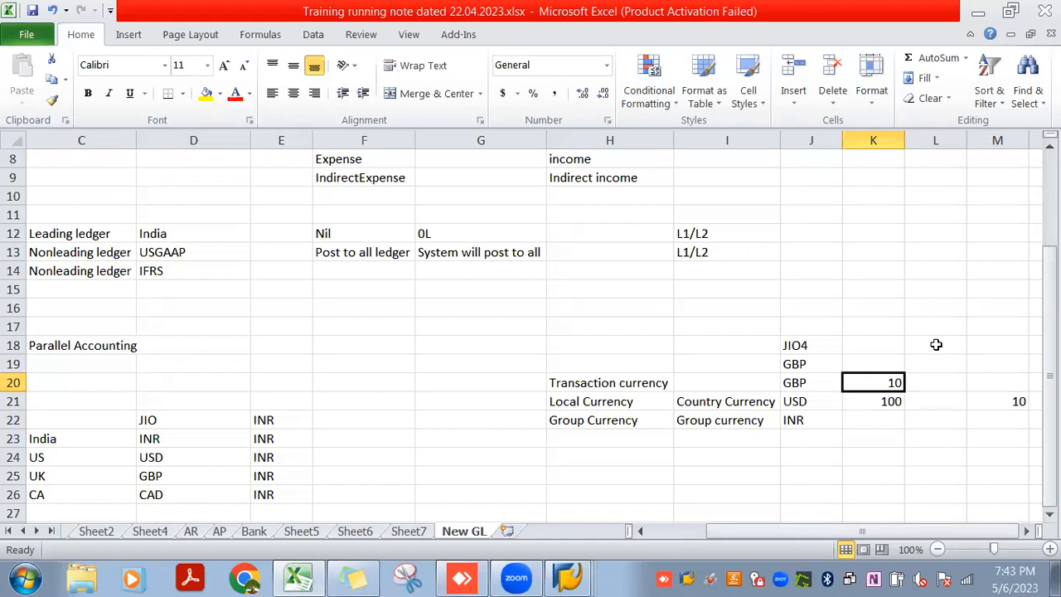
{"action": "key", "text": "Down"}
{"action": "key", "text": "Down"}
{"action": "key", "text": "Up"}
{"action": "key", "text": "Right"}
{"action": "key", "text": "Right"}
{"action": "key", "text": "Right"}
{"action": "key", "text": "Down"}
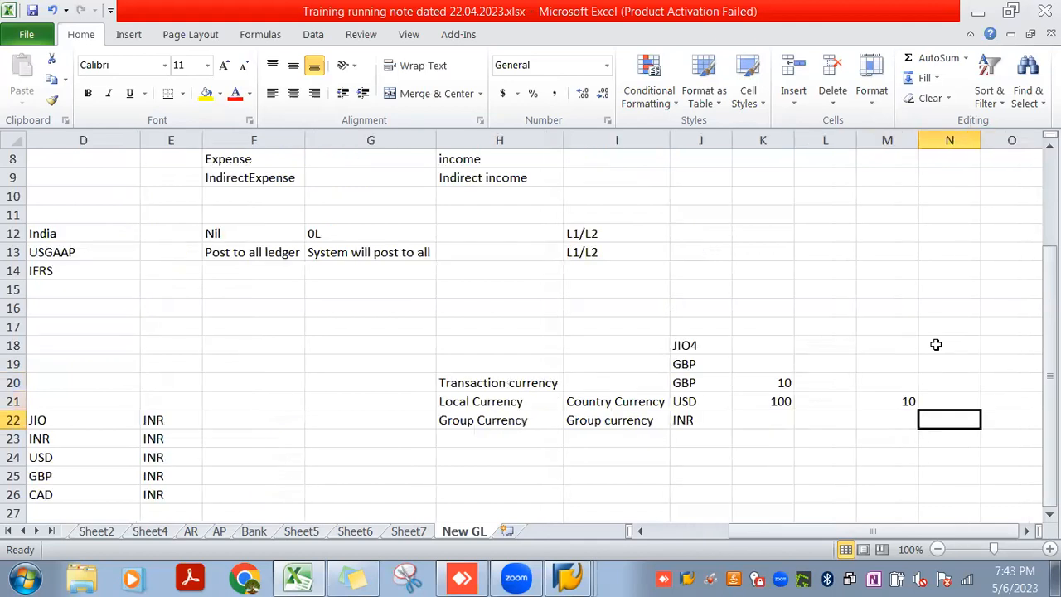
{"action": "type", "text": "80"}
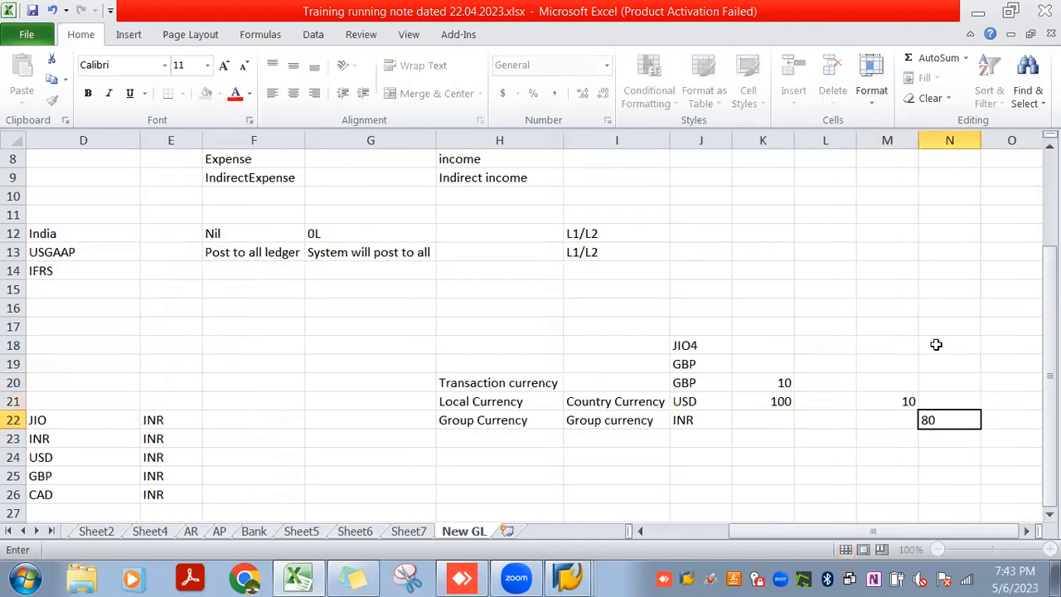
{"action": "key", "text": "Return"}
Calculate the INR amount in cell K22 by multiplying the USD amount in K21 by the rate in N22
{"action": "key", "text": "Left"}
{"action": "key", "text": "Left"}
{"action": "key", "text": "Left"}
{"action": "key", "text": "Up"}
{"action": "type", "text": "="}
{"action": "key", "text": "Up"}
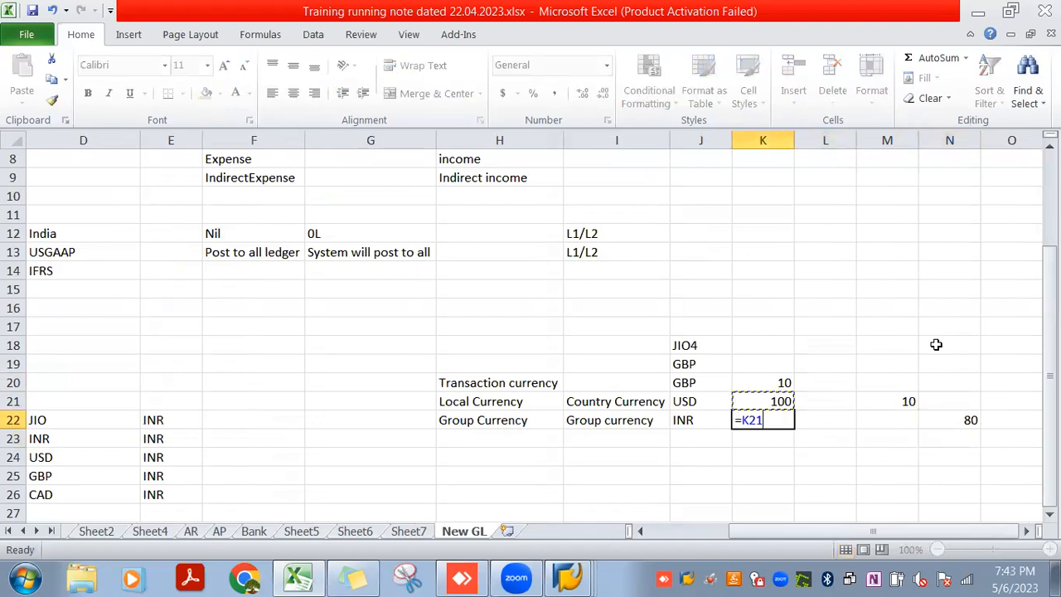
{"action": "type", "text": "*"}
{"action": "key", "text": "Right"}
{"action": "key", "text": "Right"}
{"action": "key", "text": "Right"}
{"action": "key", "text": "Return"}
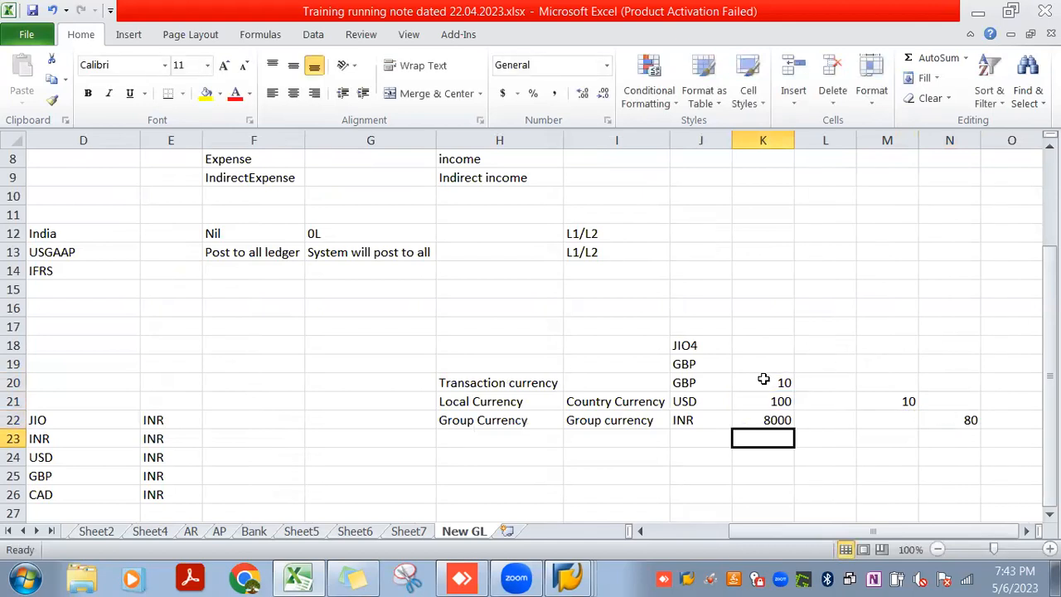
Review how the JIO4 example translates transaction currency into local and group currency, and compare it with the source currency options in SAP
{"action": "left_click_drag", "start_coordinate": [531, 383], "coordinate": [776, 419]}
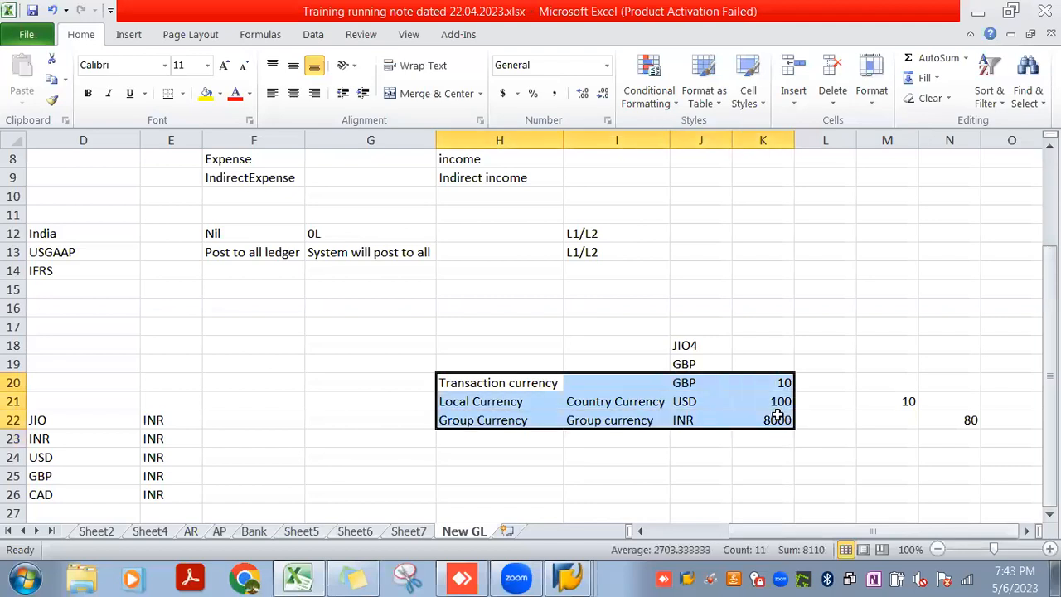
{"action": "left_click", "coordinate": [793, 466]}
{"action": "left_click", "coordinate": [777, 420]}
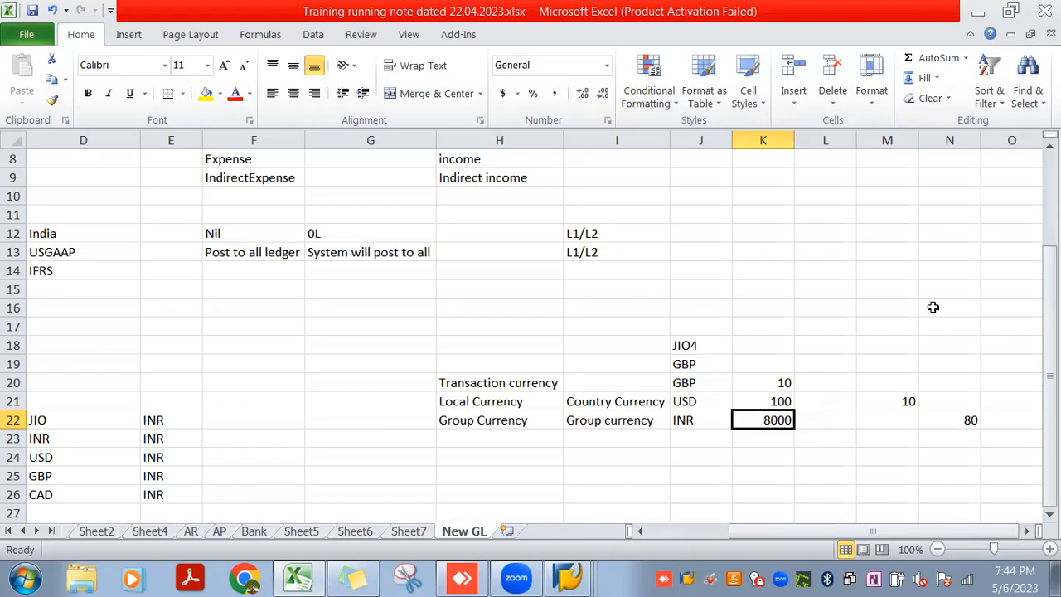
{"action": "left_click", "coordinate": [708, 362]}
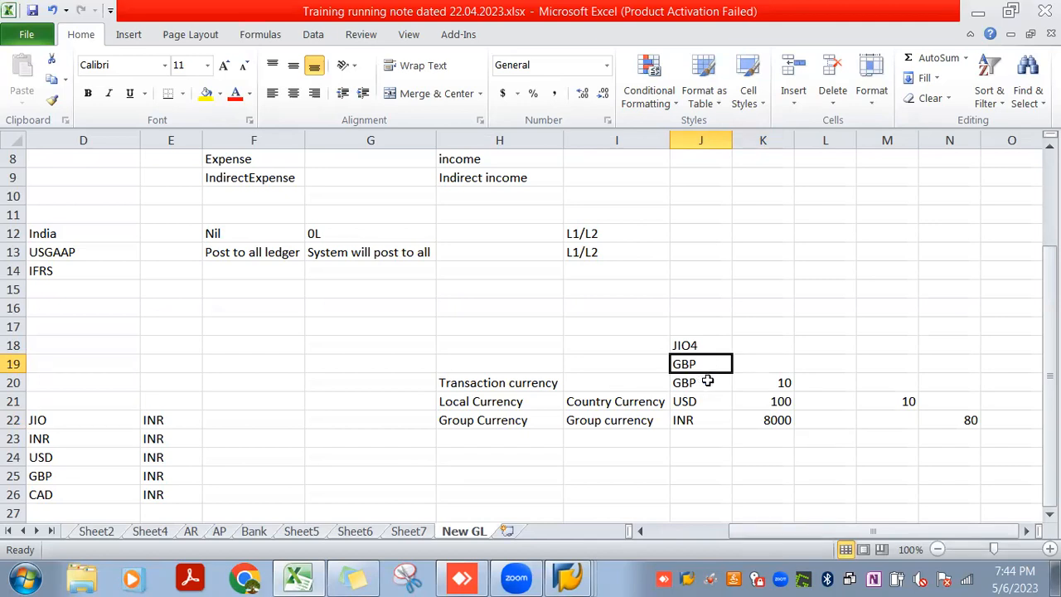
{"action": "left_click", "coordinate": [700, 344]}
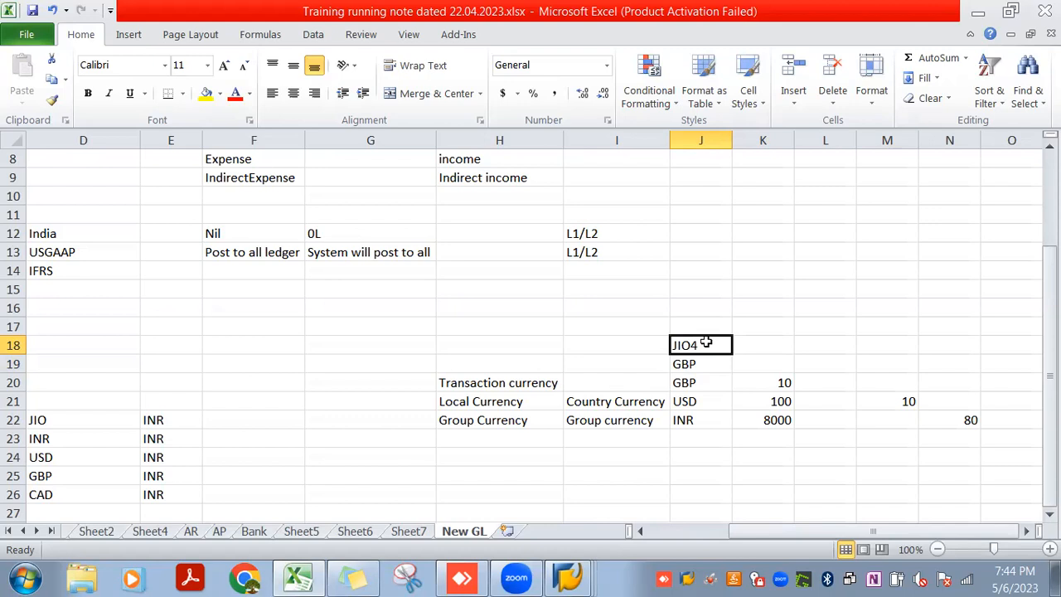
{"action": "left_click", "coordinate": [702, 382]}
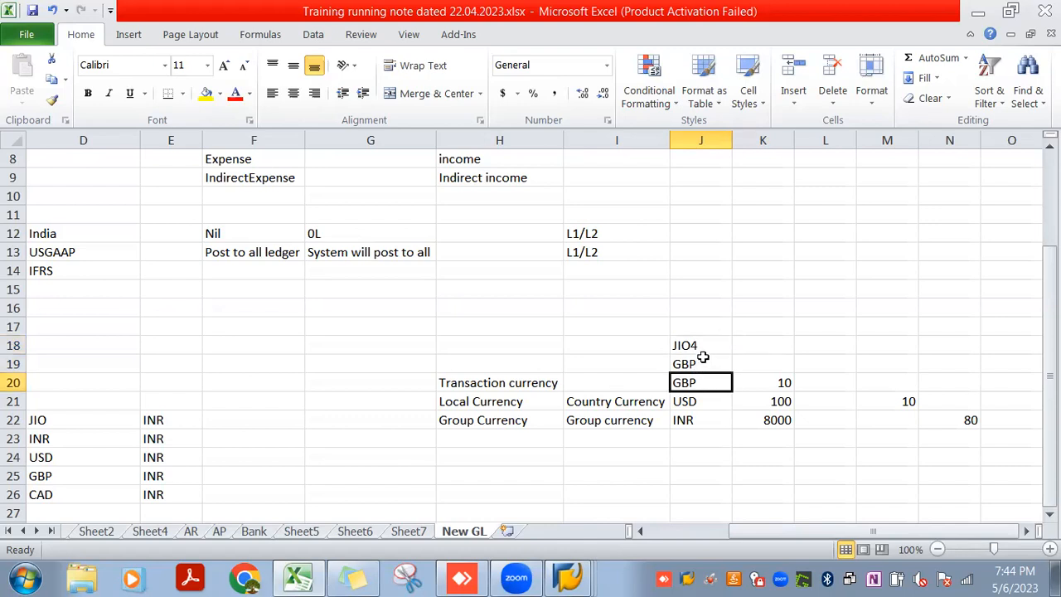
{"action": "left_click", "coordinate": [705, 347]}
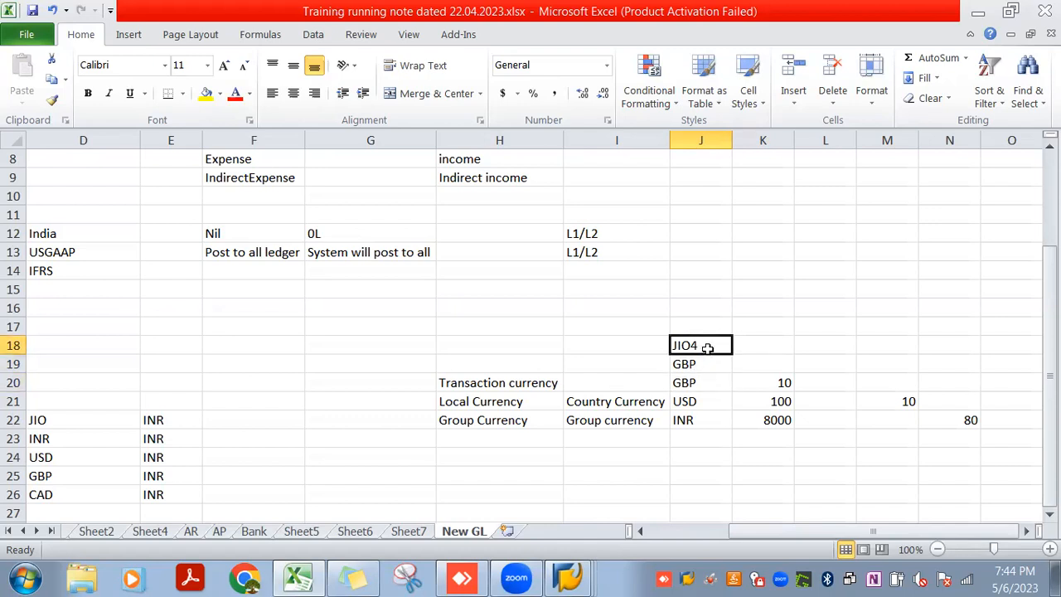
{"action": "left_click", "coordinate": [710, 398]}
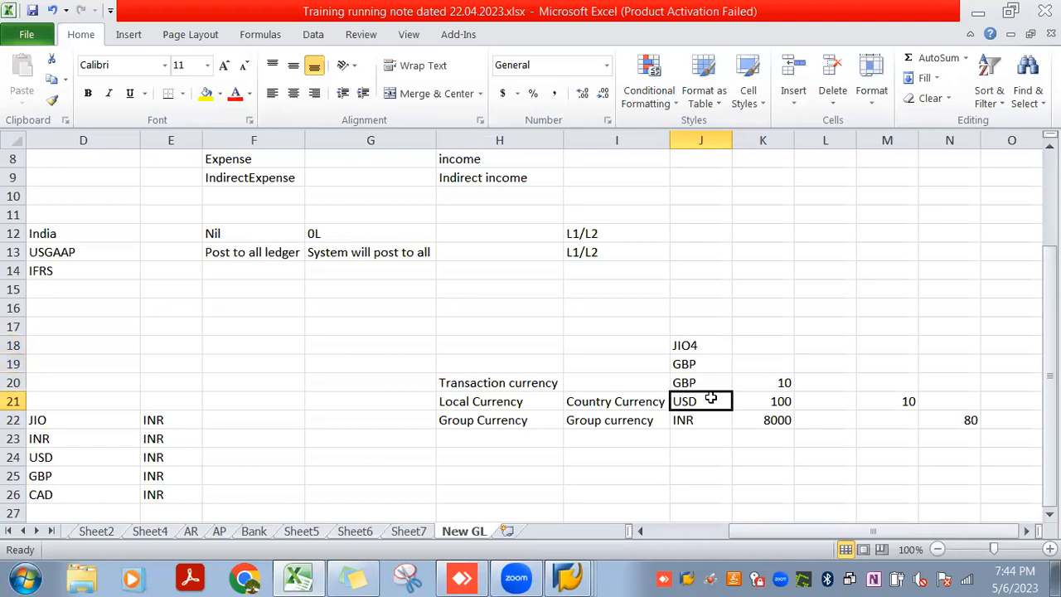
{"action": "left_click", "coordinate": [710, 343]}
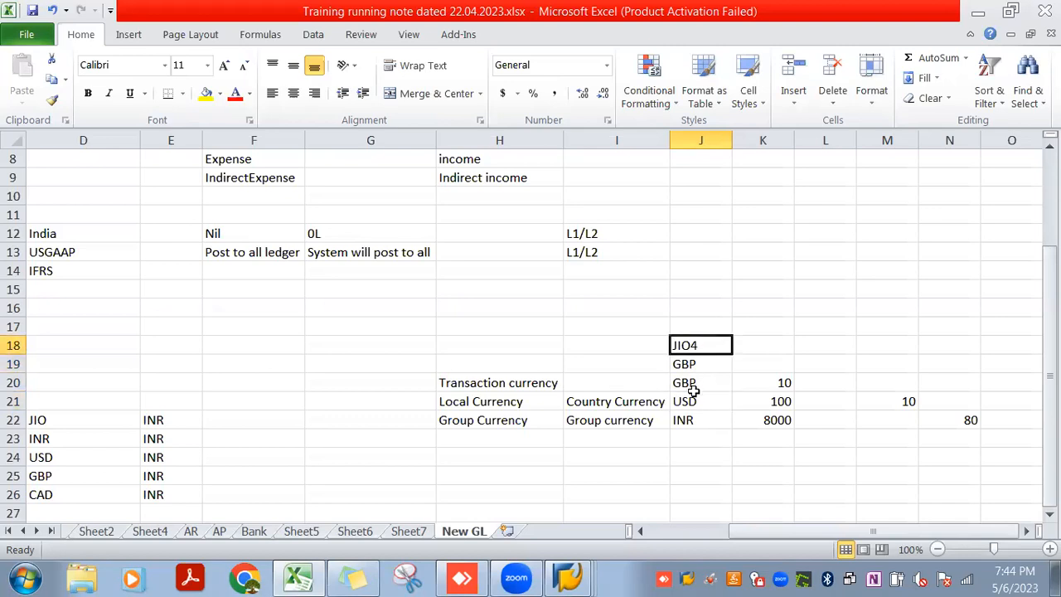
{"action": "left_click", "coordinate": [704, 421]}
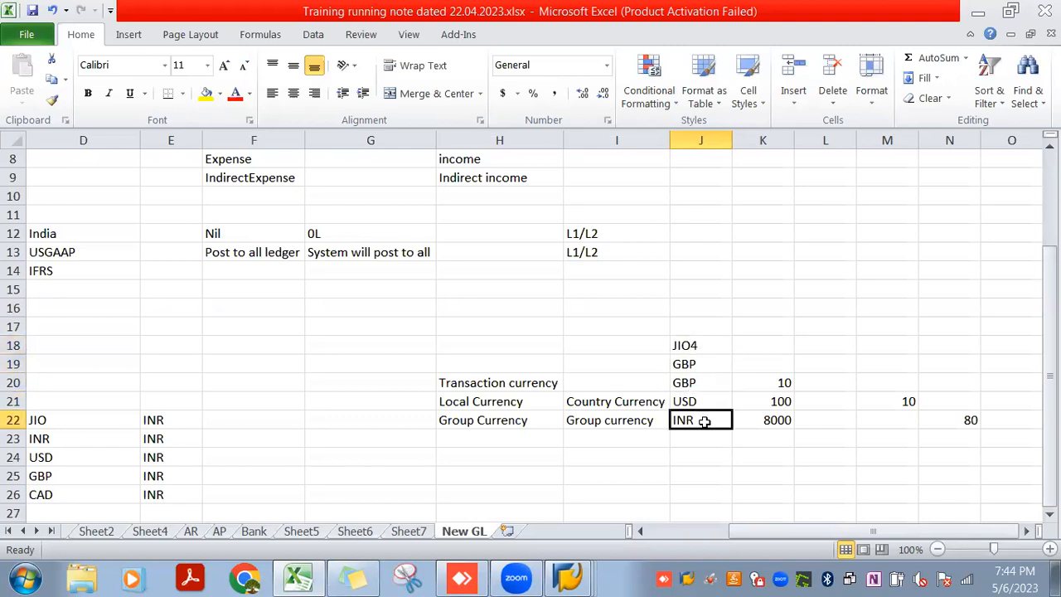
{"action": "key", "text": "alt+Tab"}
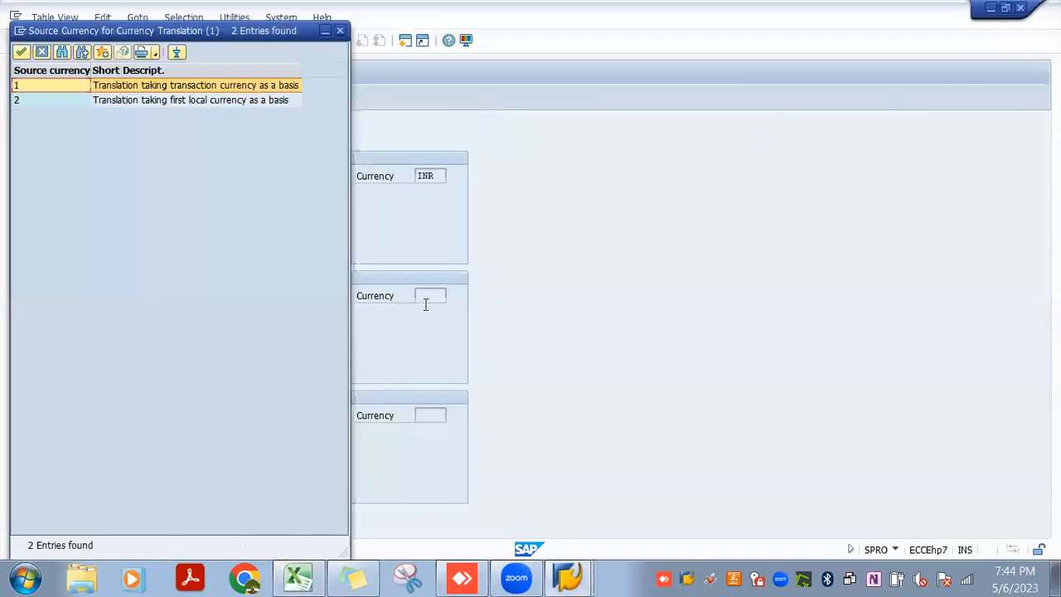
{"action": "key", "text": "alt+Tab"}
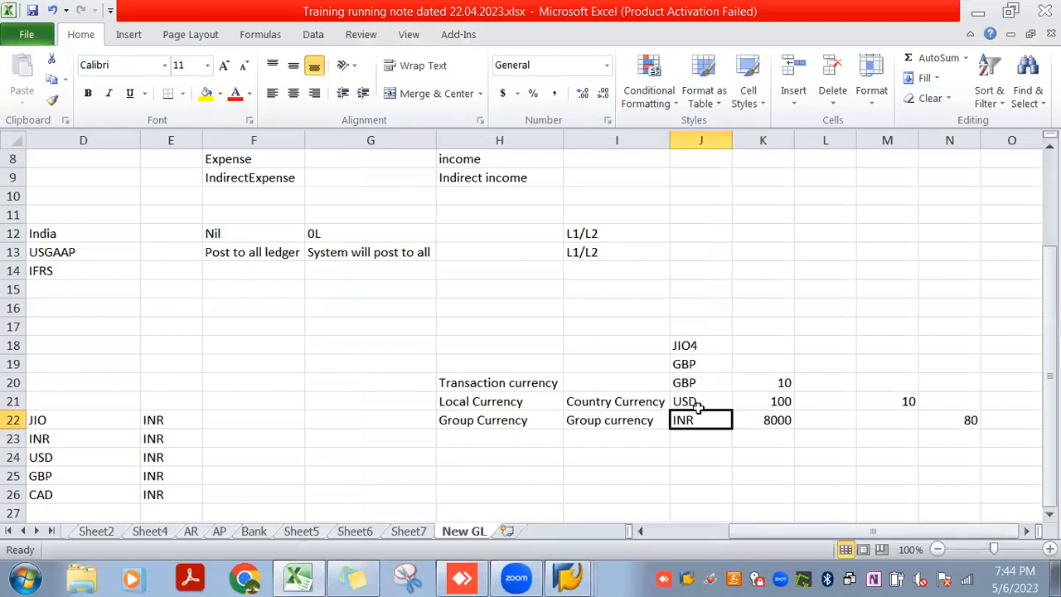
Examine the GBP, USD and INR amounts of the JIO4 example together with the conversion rates in M21 and N22
{"action": "left_click", "coordinate": [693, 381]}
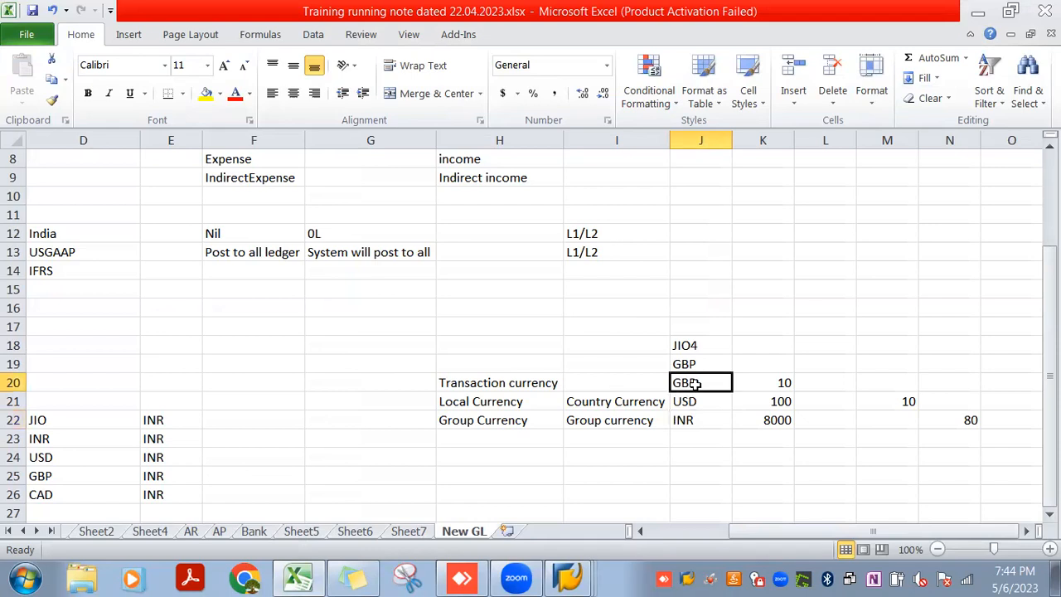
{"action": "left_click", "coordinate": [774, 383]}
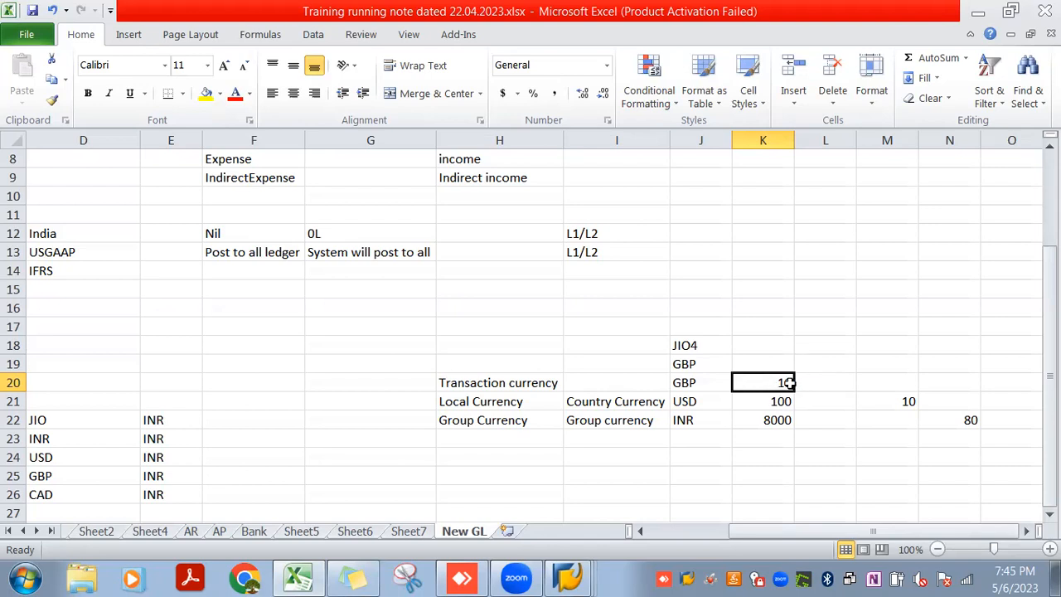
{"action": "left_click", "coordinate": [710, 383]}
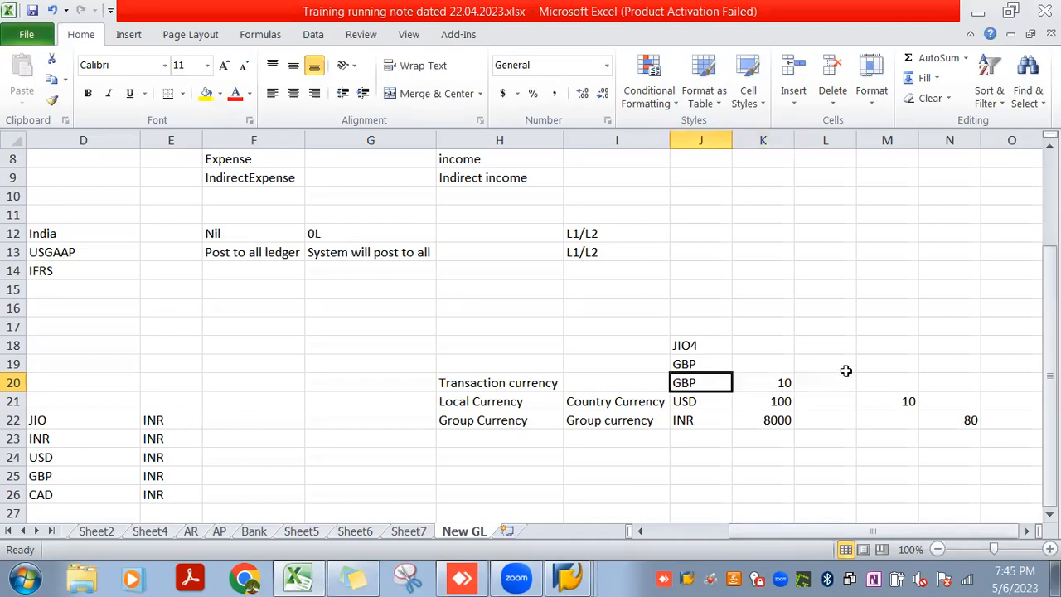
{"action": "left_click", "coordinate": [906, 403]}
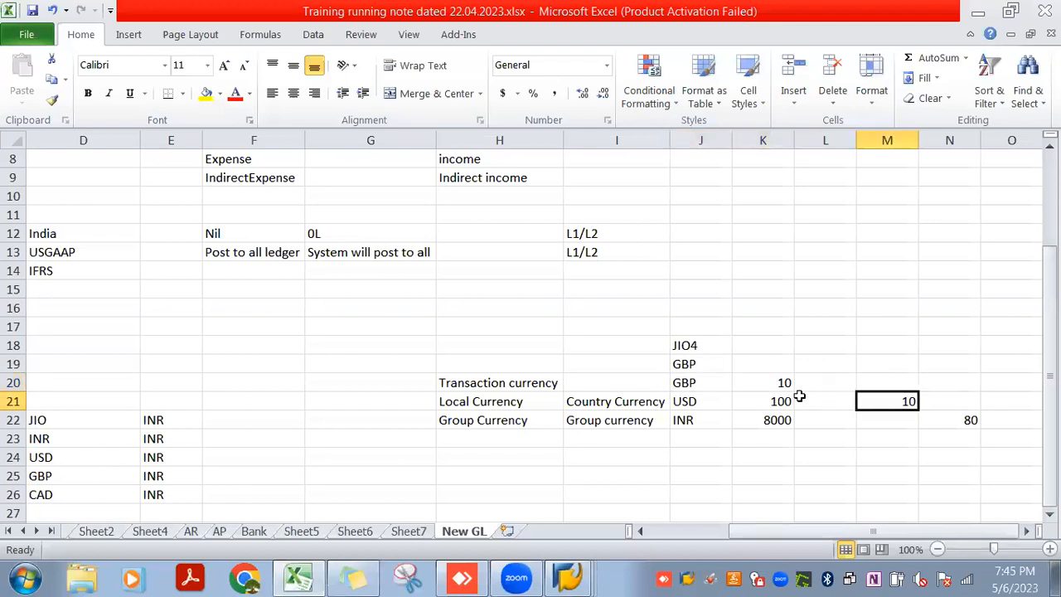
{"action": "left_click", "coordinate": [774, 386]}
{"action": "left_click", "coordinate": [777, 401]}
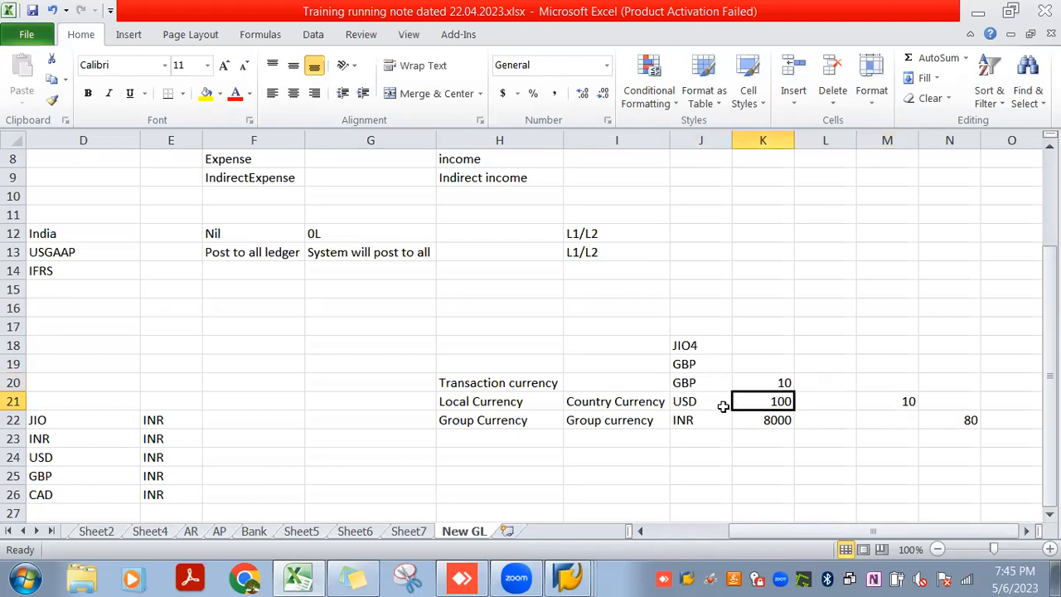
{"action": "left_click", "coordinate": [952, 419]}
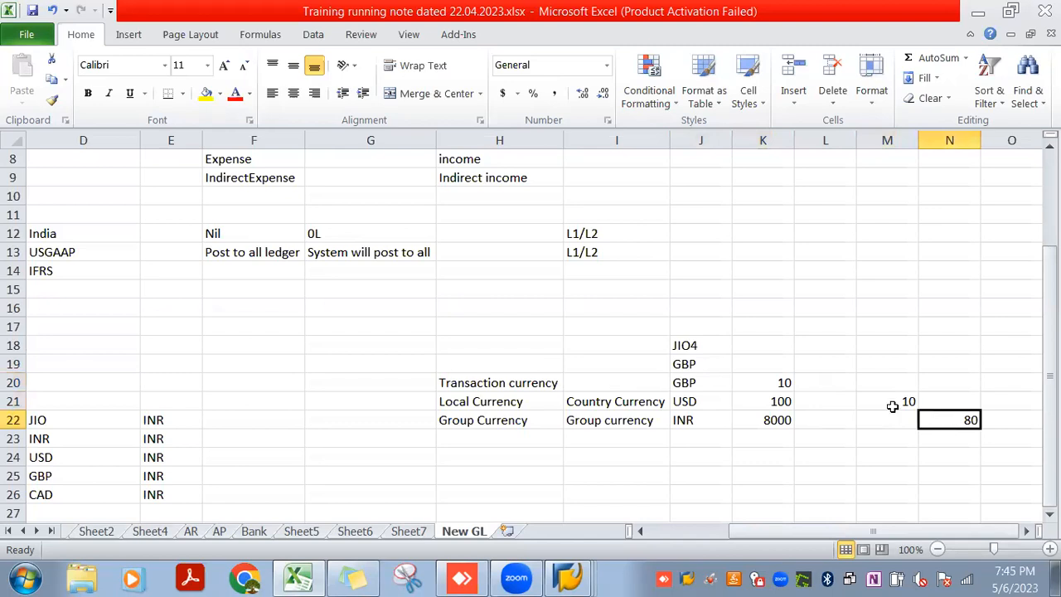
{"action": "left_click", "coordinate": [773, 401]}
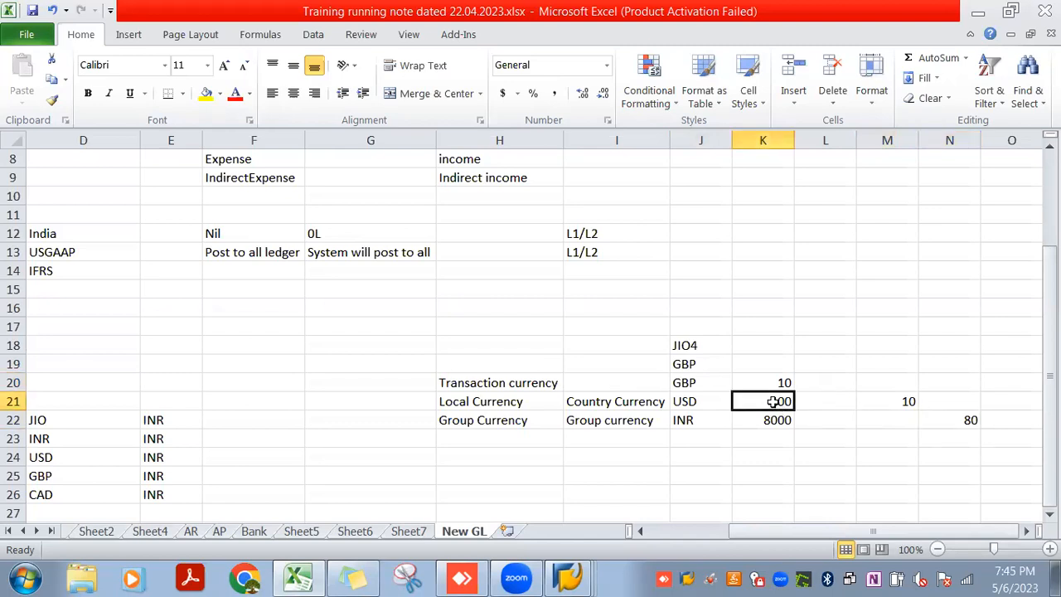
{"action": "left_click", "coordinate": [778, 420]}
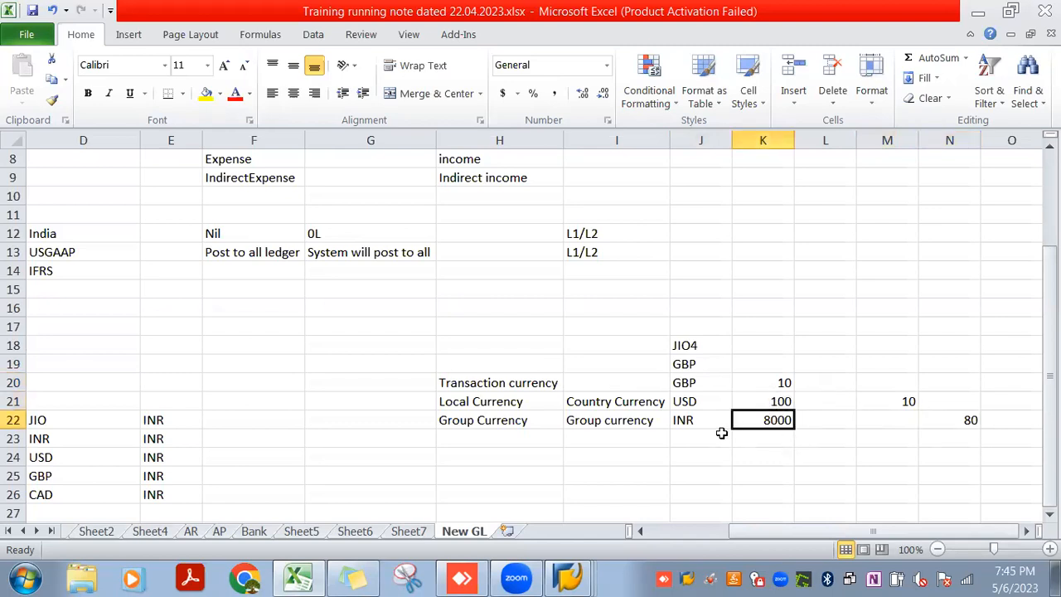
{"action": "left_click", "coordinate": [771, 381]}
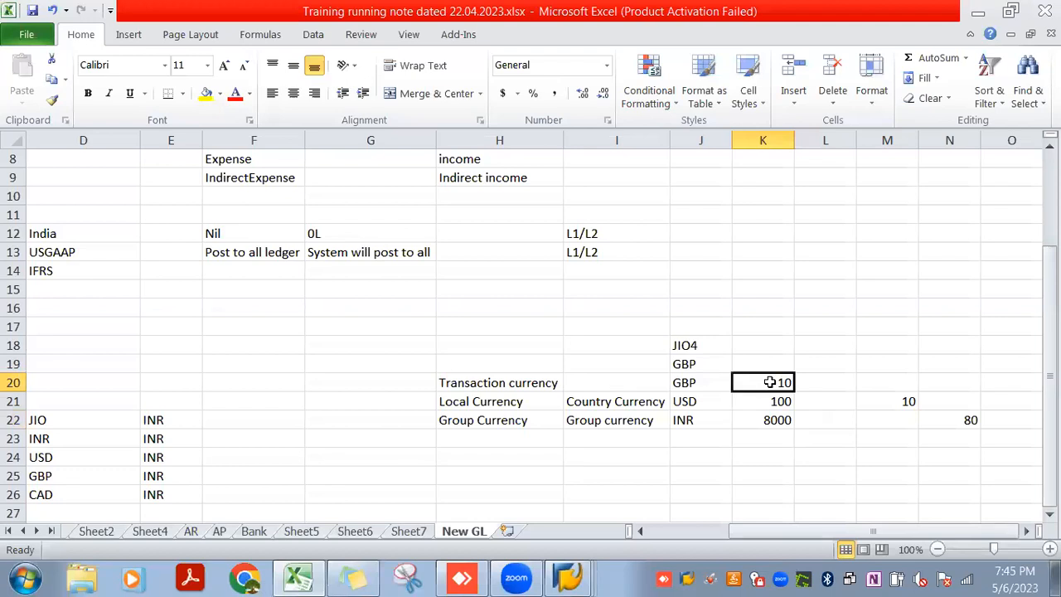
{"action": "left_click", "coordinate": [766, 403]}
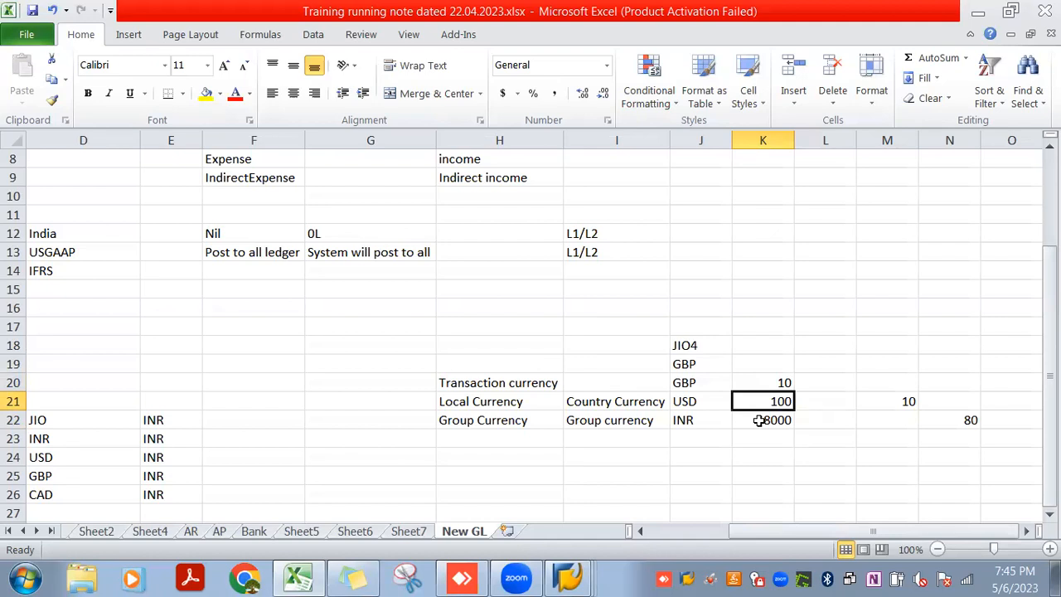
{"action": "left_click", "coordinate": [760, 420]}
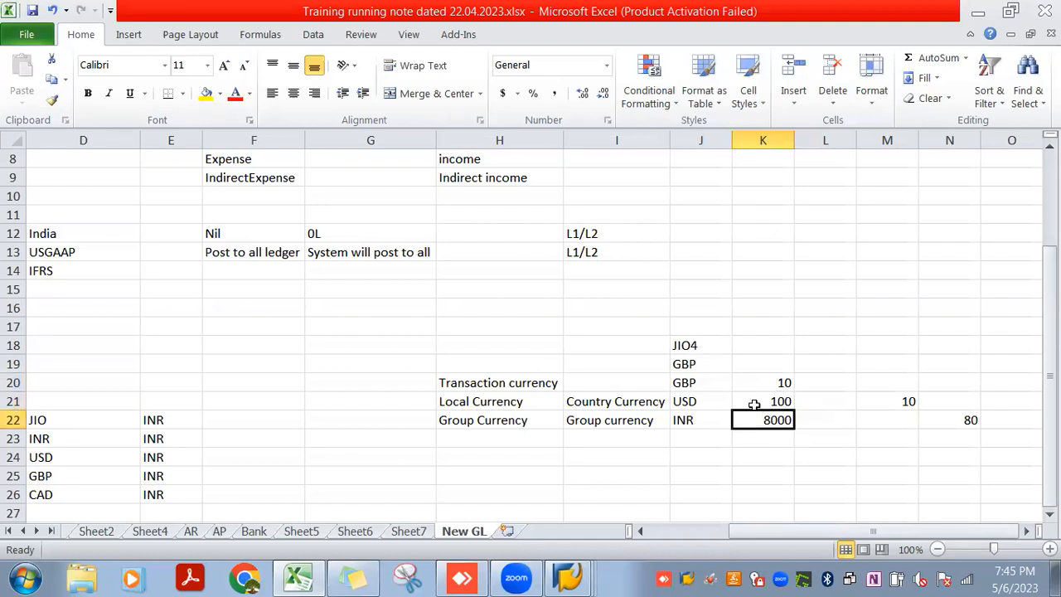
{"action": "left_click_drag", "start_coordinate": [483, 329], "coordinate": [617, 345]}
{"action": "left_click_drag", "start_coordinate": [714, 384], "coordinate": [773, 421]}
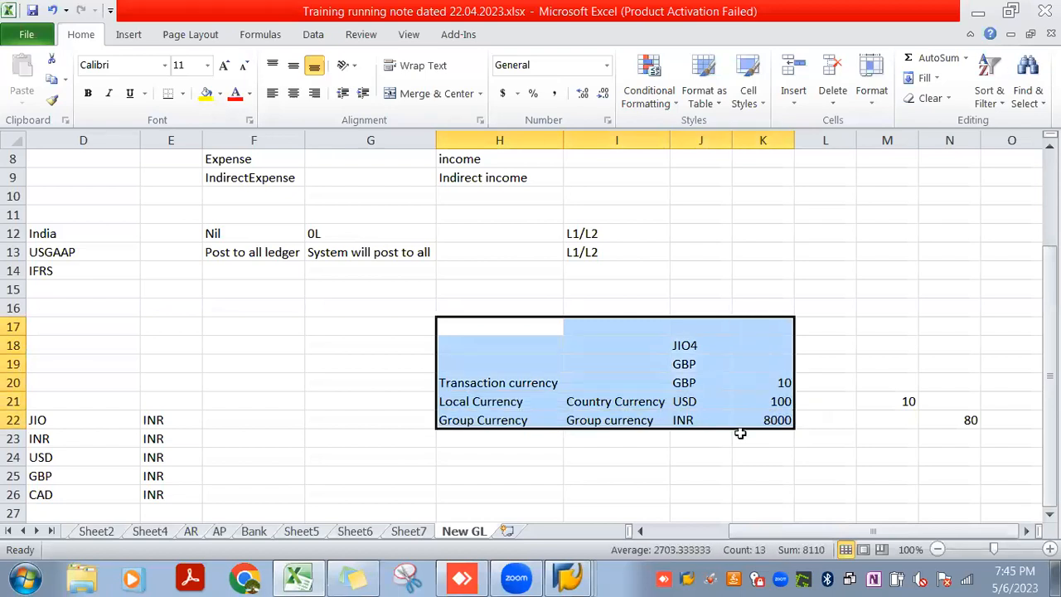
{"action": "left_click", "coordinate": [763, 387]}
{"action": "left_click", "coordinate": [859, 404]}
{"action": "left_click", "coordinate": [781, 387]}
Switch to SAP, close the source currency list and open the currency exchange rates in a new session with transaction OB08
{"action": "key", "text": "alt+Tab"}
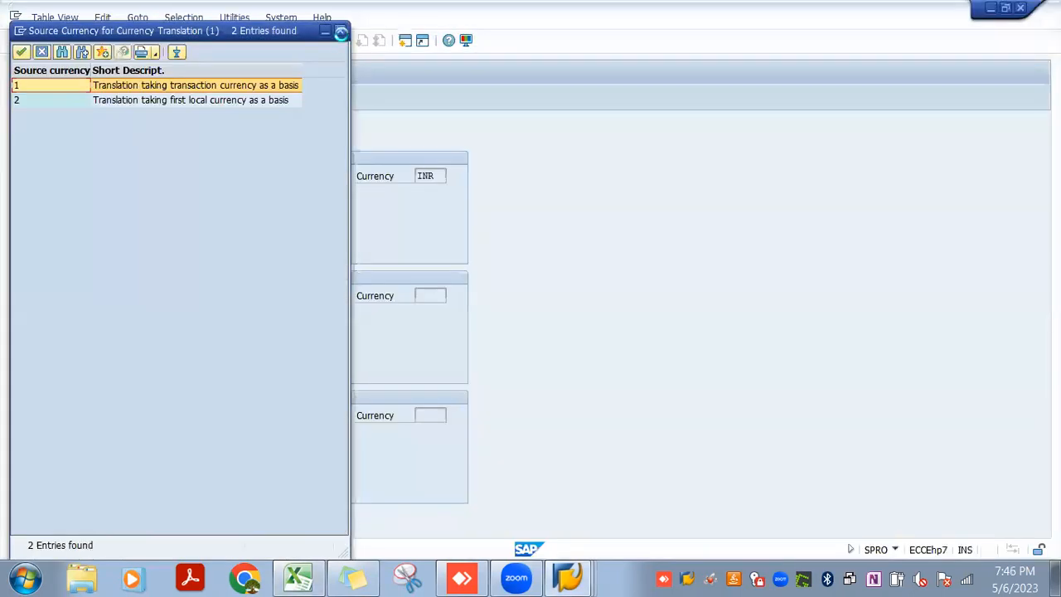
{"action": "left_click", "coordinate": [339, 31]}
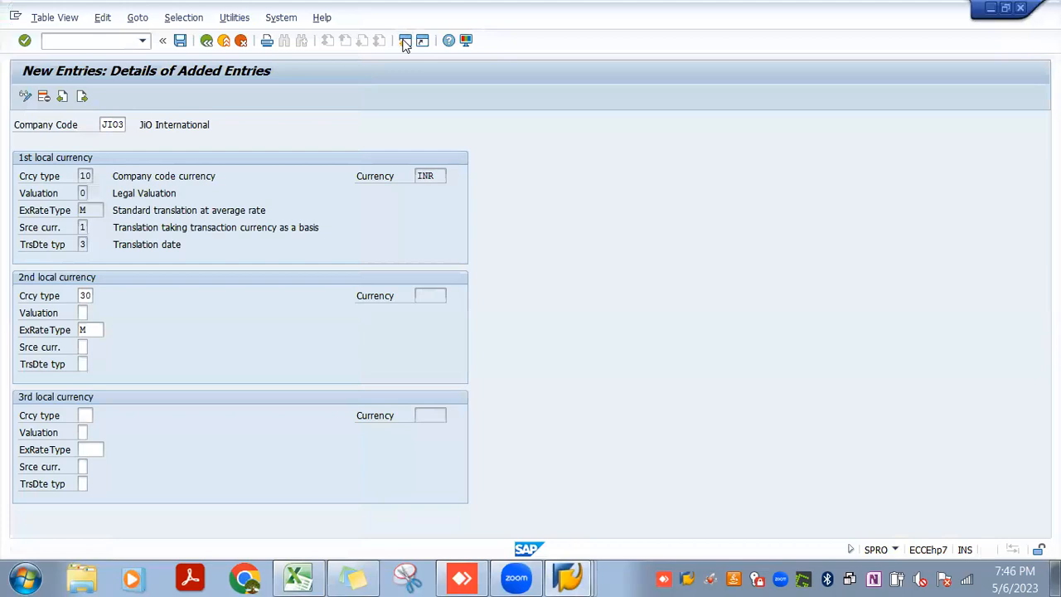
{"action": "left_click", "coordinate": [404, 42]}
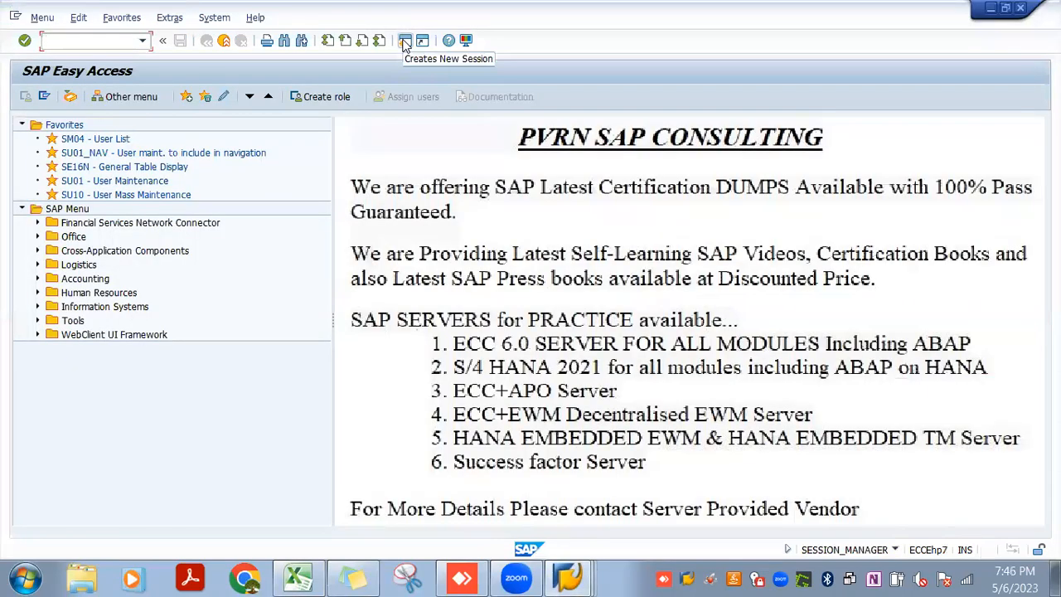
{"action": "type", "text": "obb"}
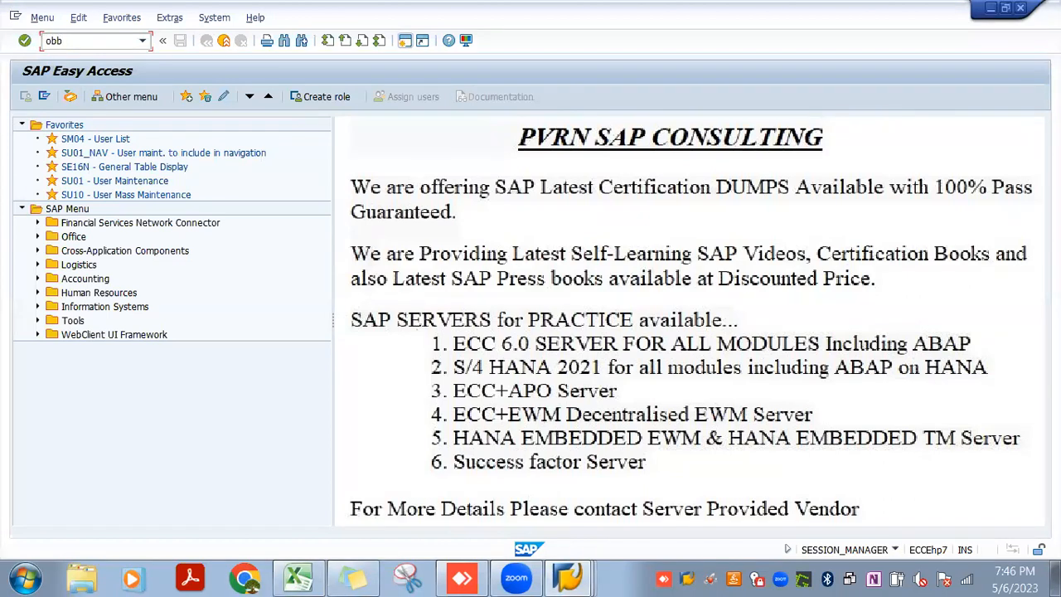
{"action": "type", "text": "08"}
{"action": "key", "text": "Return"}
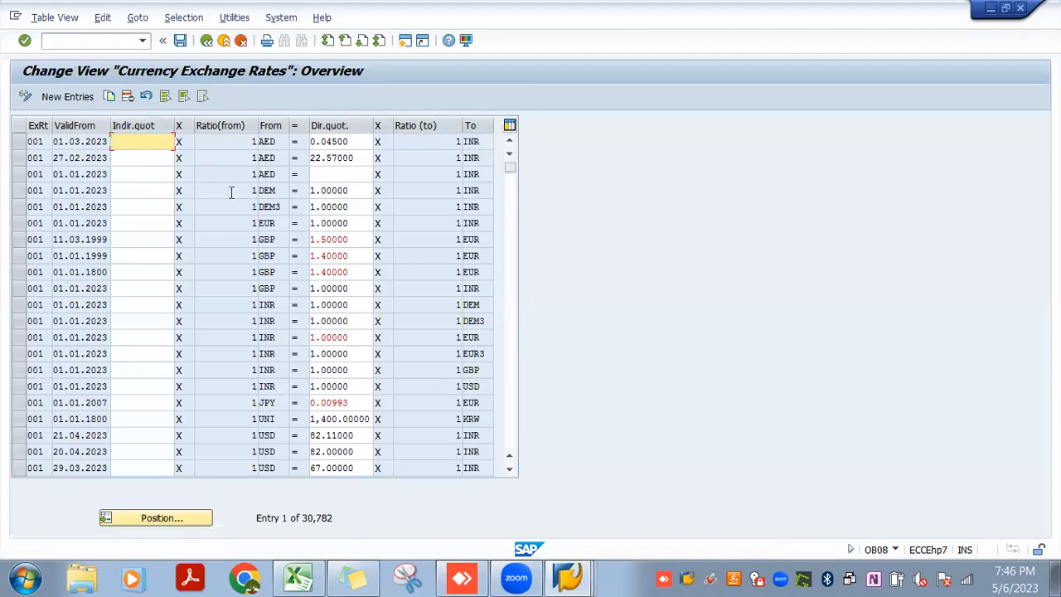
Create a new exchange rate entry and choose M as its exchange rate type
{"action": "left_click", "coordinate": [87, 97]}
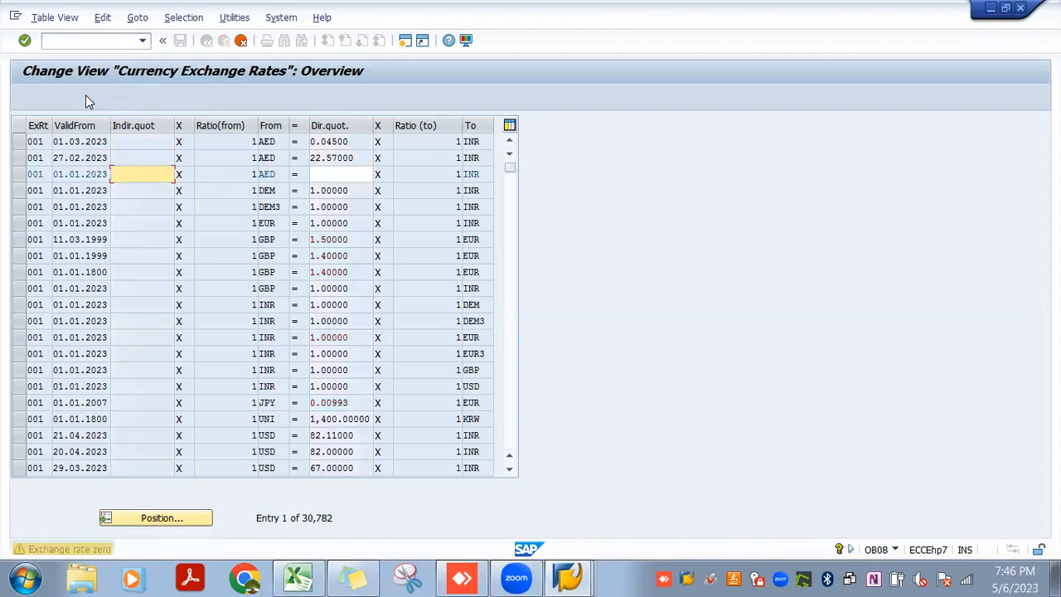
{"action": "key", "text": "Return"}
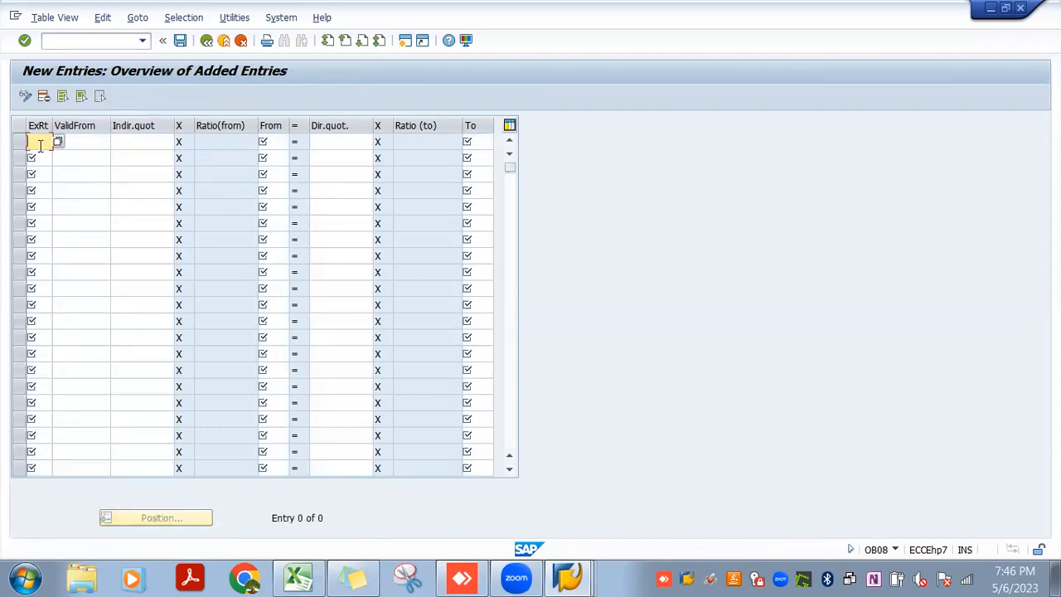
{"action": "left_click", "coordinate": [58, 142]}
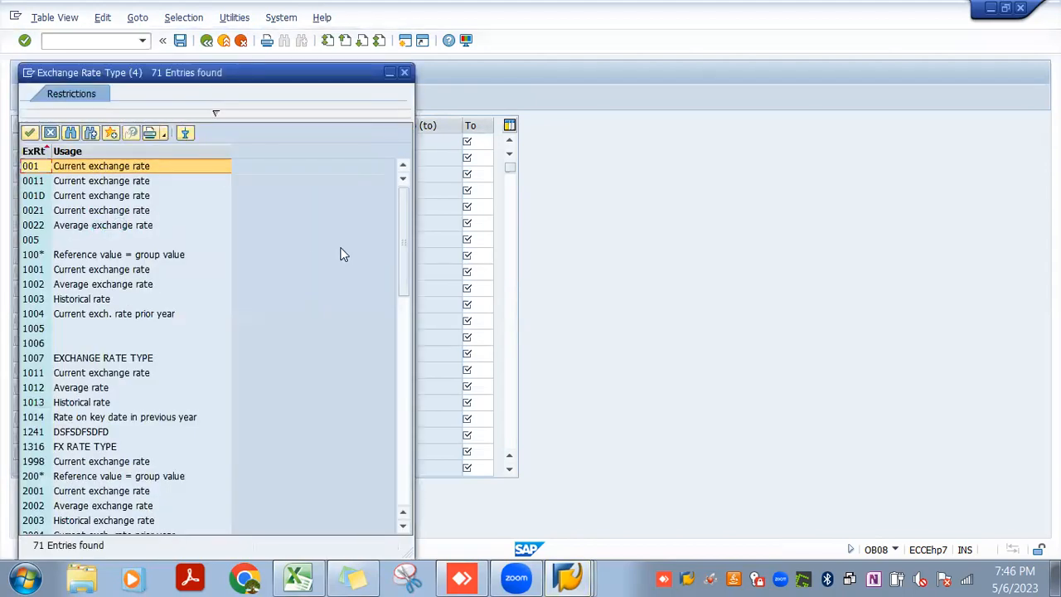
{"action": "left_click_drag", "start_coordinate": [400, 260], "coordinate": [404, 512]}
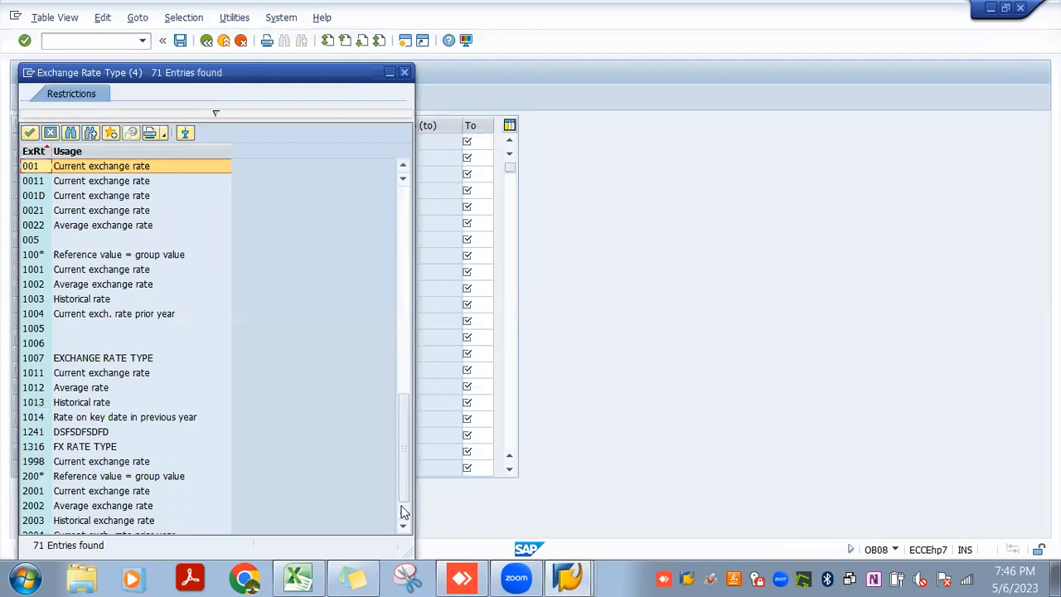
{"action": "double_click", "coordinate": [68, 329]}
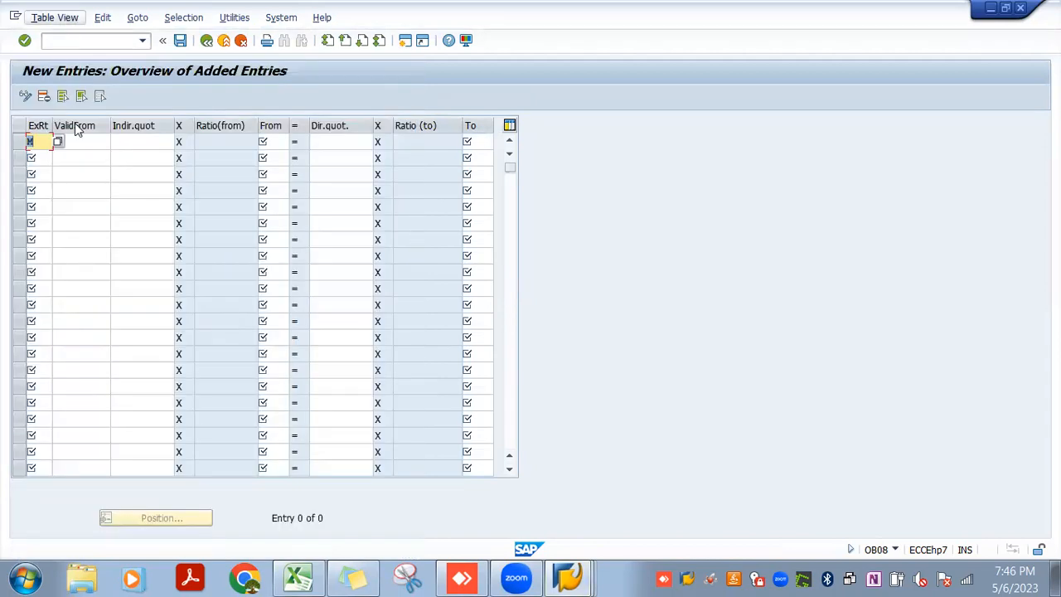
Complete the entry valid from 06.05.2023 with a direct quotation of 10 from GBP to USD, and save it
{"action": "left_click", "coordinate": [80, 139]}
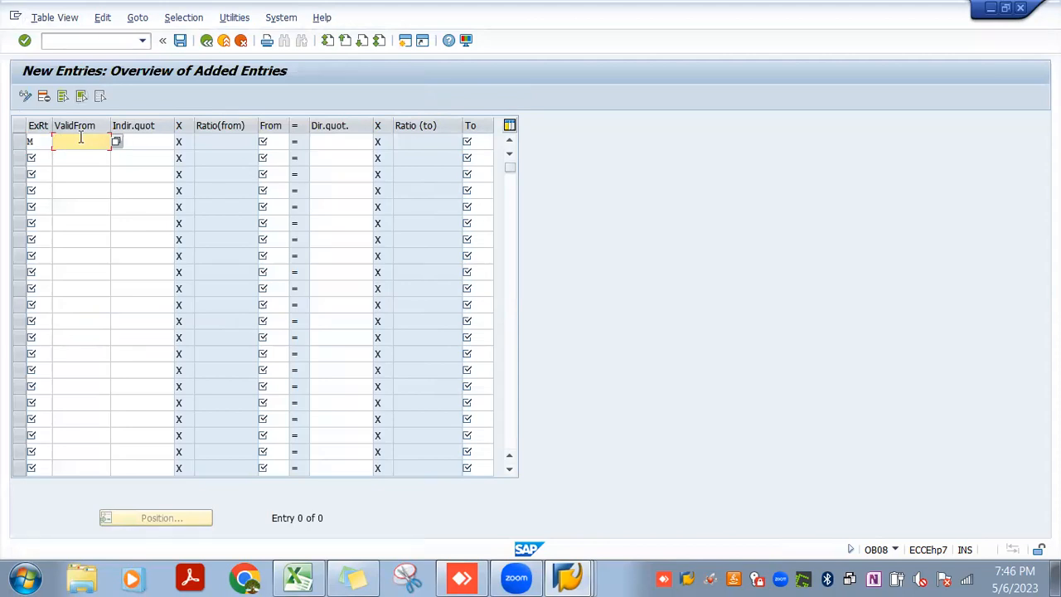
{"action": "type", "text": "06.05.2023"}
{"action": "key", "text": "Tab"}
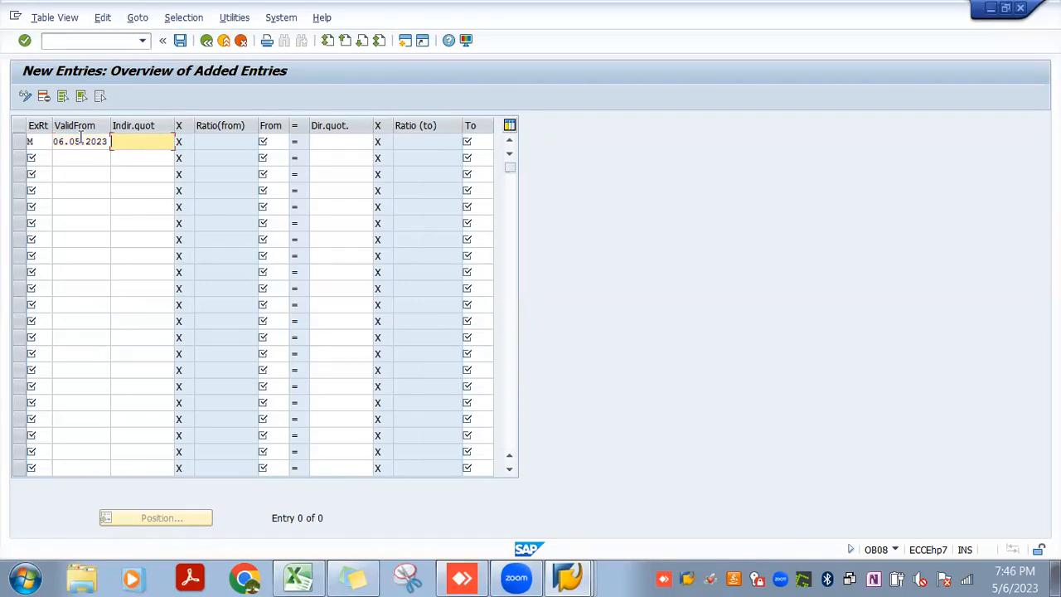
{"action": "key", "text": "Tab"}
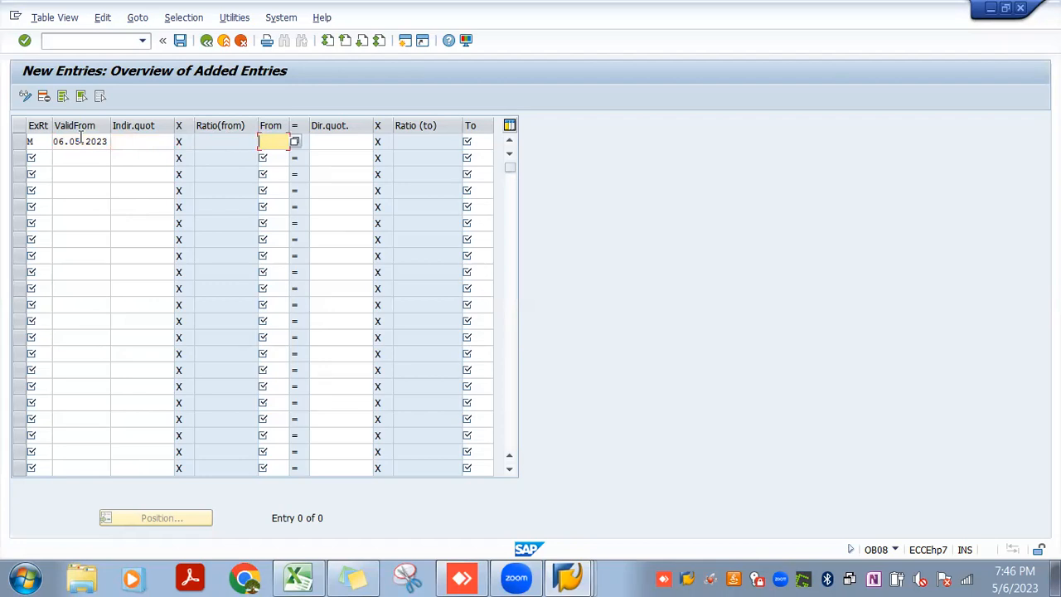
{"action": "type", "text": "GB"}
{"action": "key", "text": "Tab"}
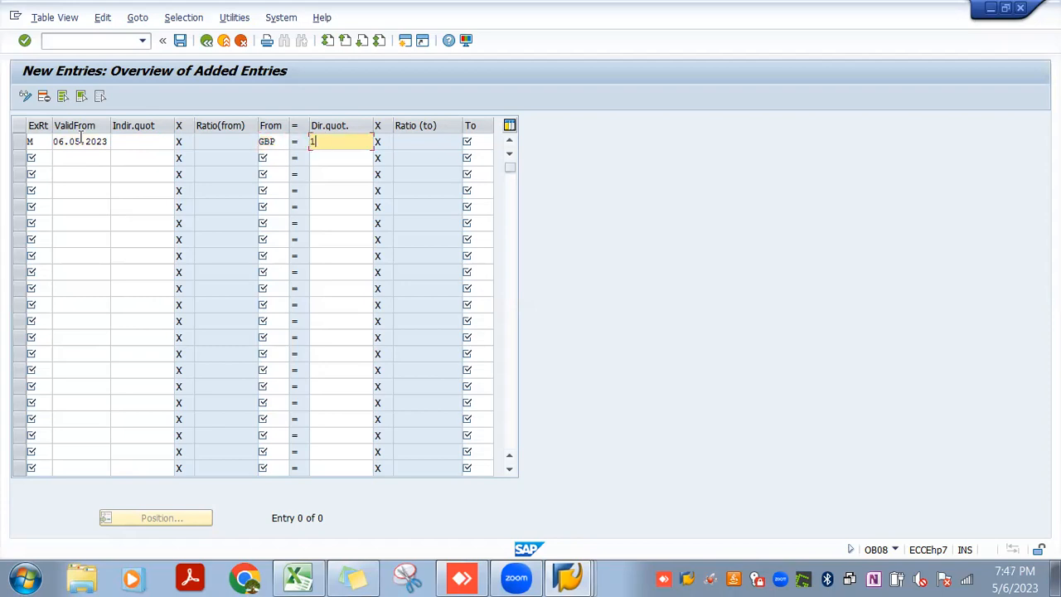
{"action": "left_click", "coordinate": [474, 142]}
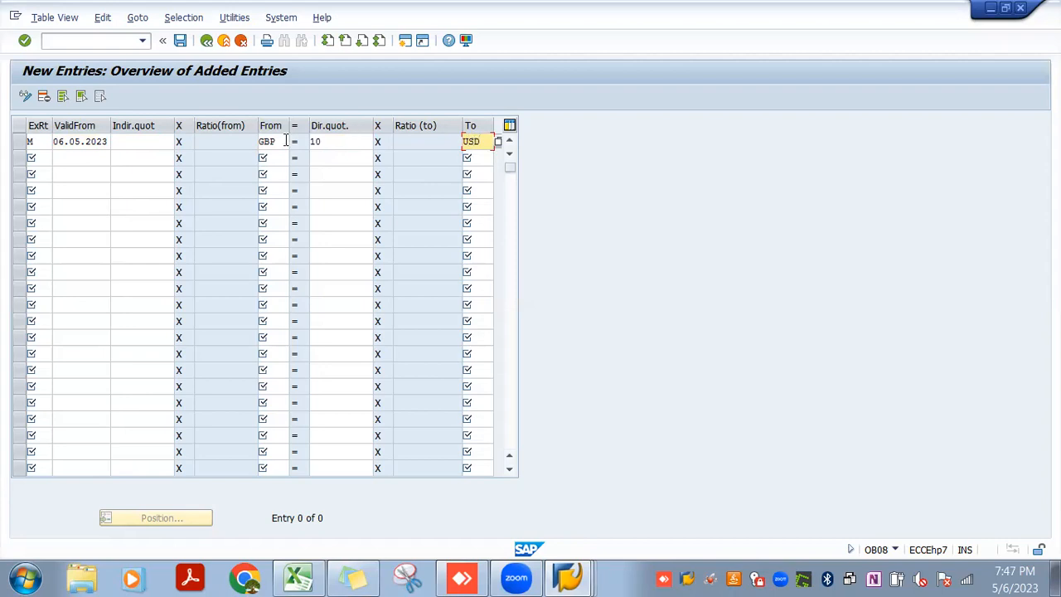
{"action": "left_click", "coordinate": [278, 141]}
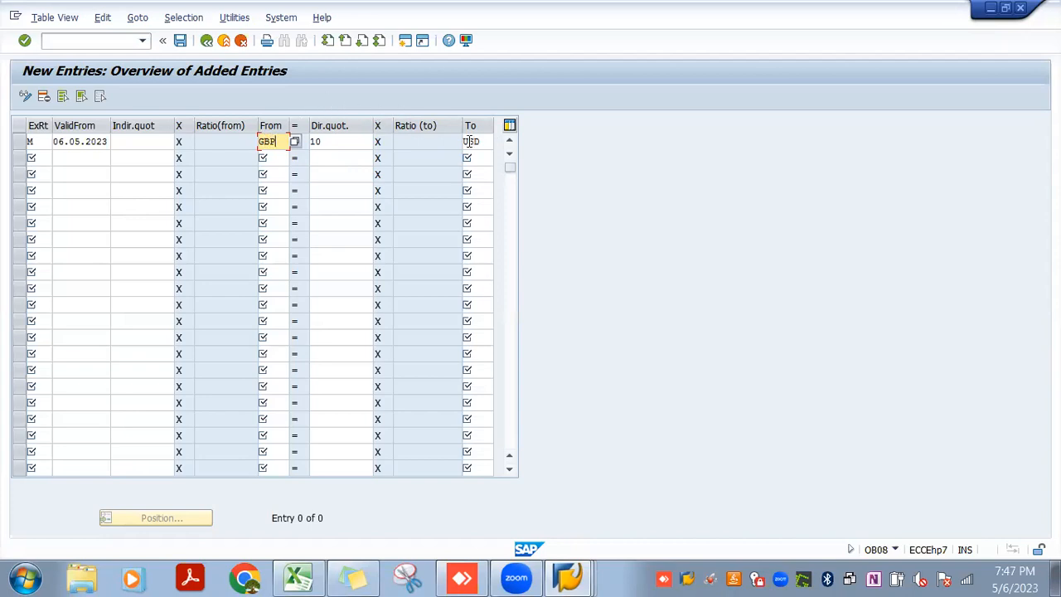
{"action": "left_click", "coordinate": [127, 139]}
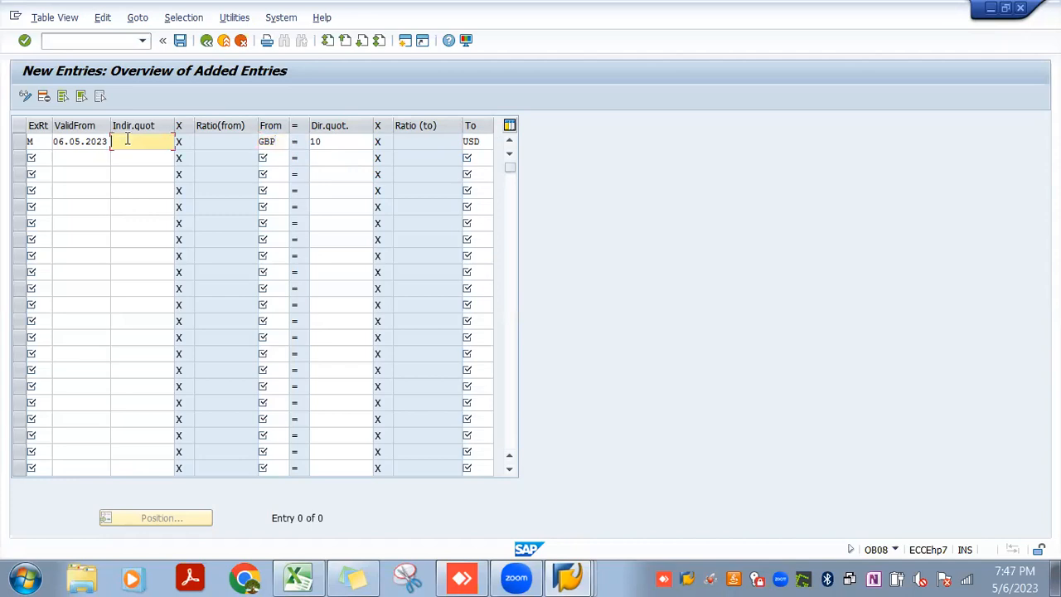
{"action": "left_click", "coordinate": [179, 40]}
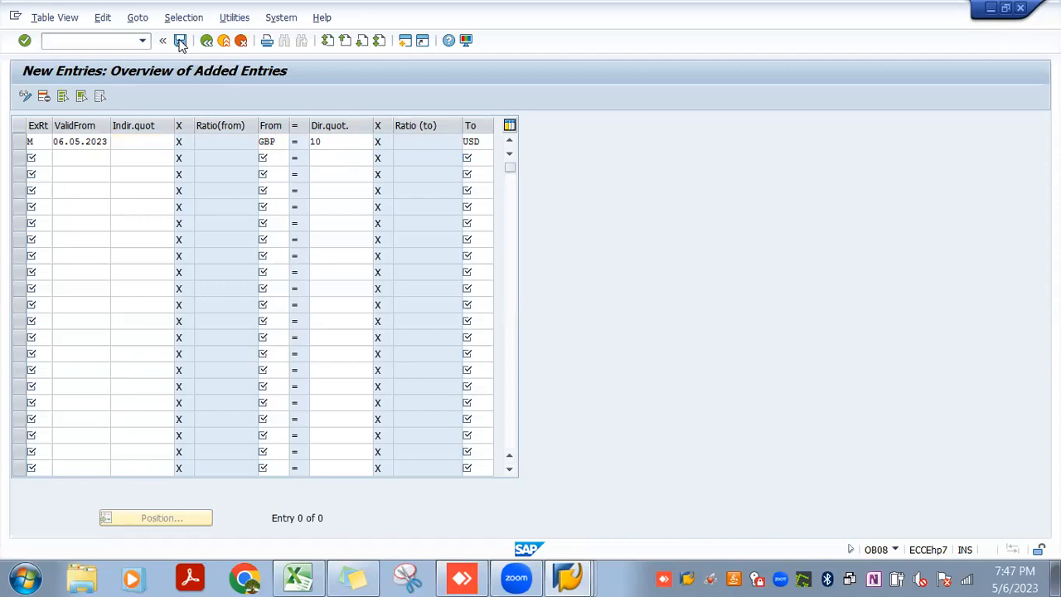
Return to the JIO3 currency settings and set the second local currency's source currency to 2, translation based on first local currency
{"action": "left_click", "coordinate": [228, 264]}
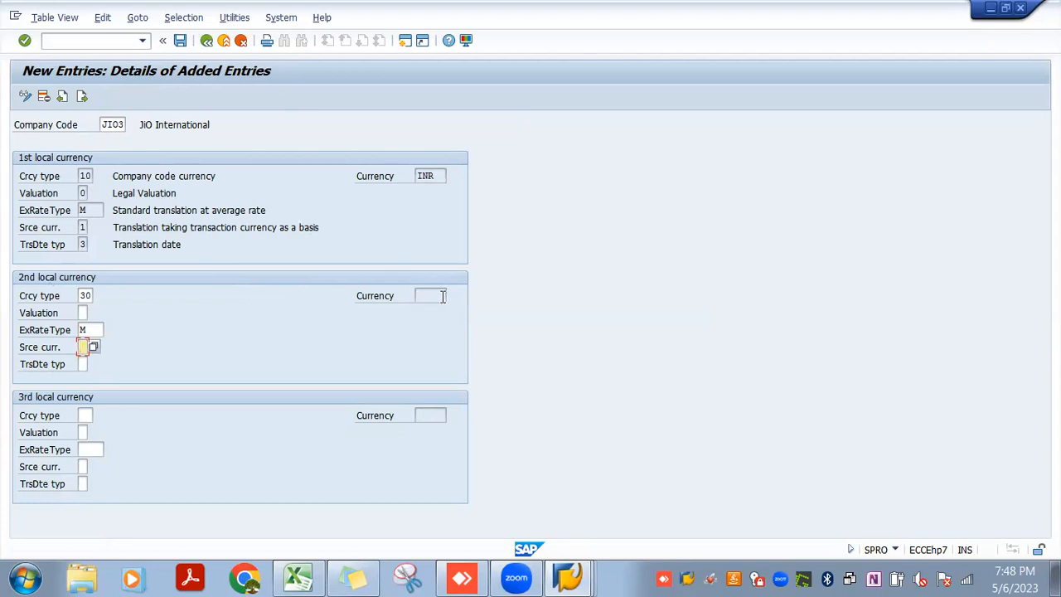
{"action": "left_click", "coordinate": [96, 348]}
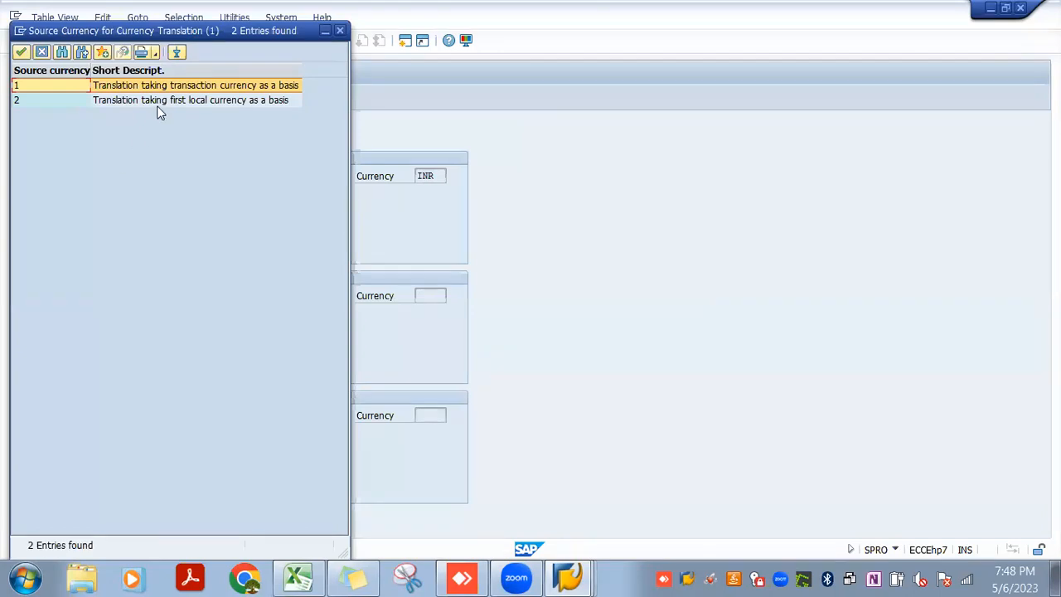
{"action": "double_click", "coordinate": [211, 101]}
Switch back to the New GL worksheet in Excel to consult the JIO4 currency example
{"action": "key", "text": "alt+Tab"}
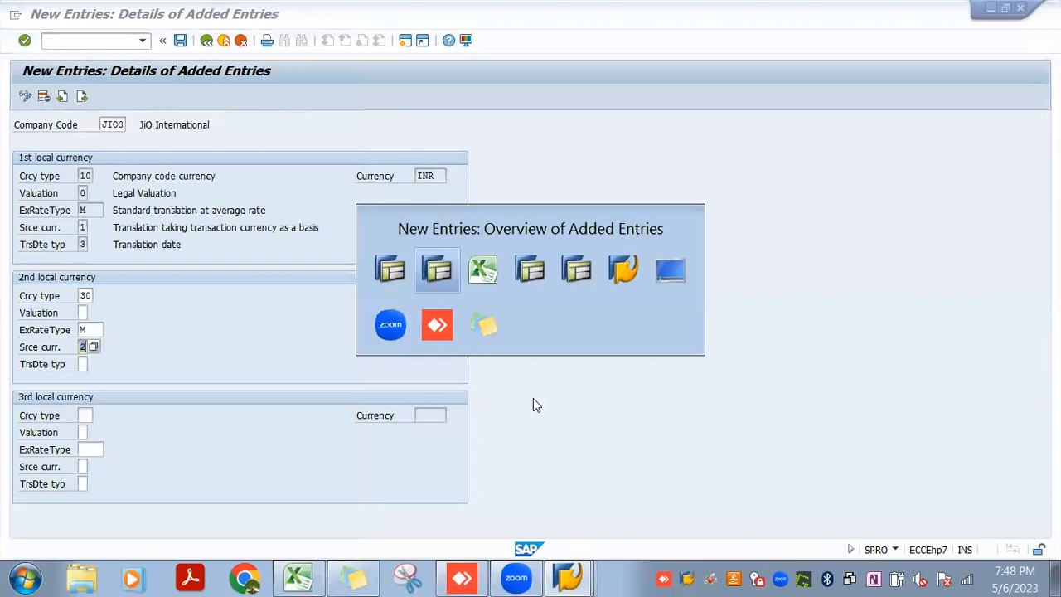
{"action": "key", "text": "alt+Tab"}
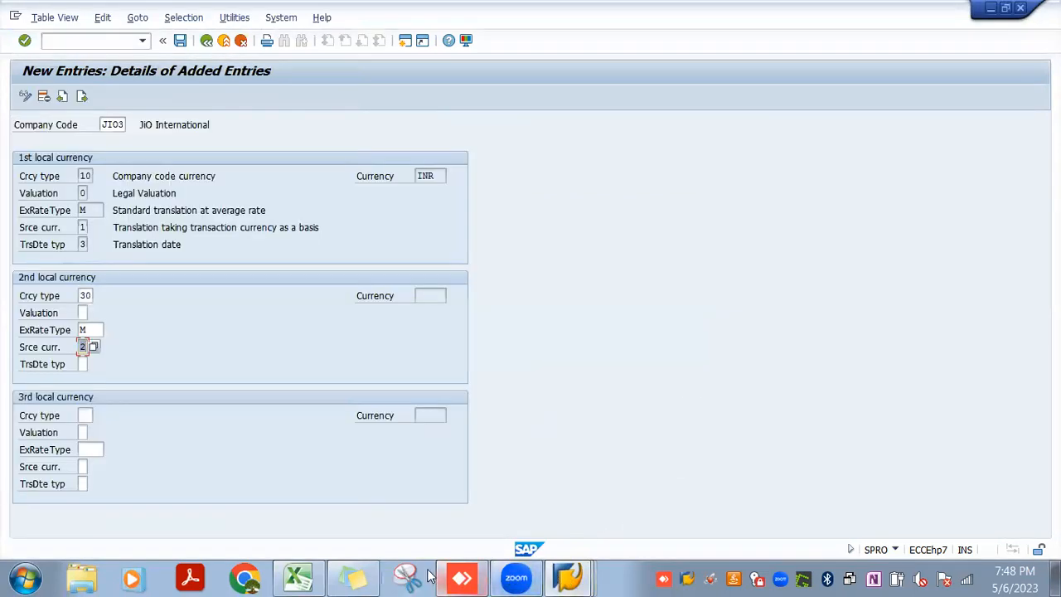
{"action": "left_click", "coordinate": [297, 578]}
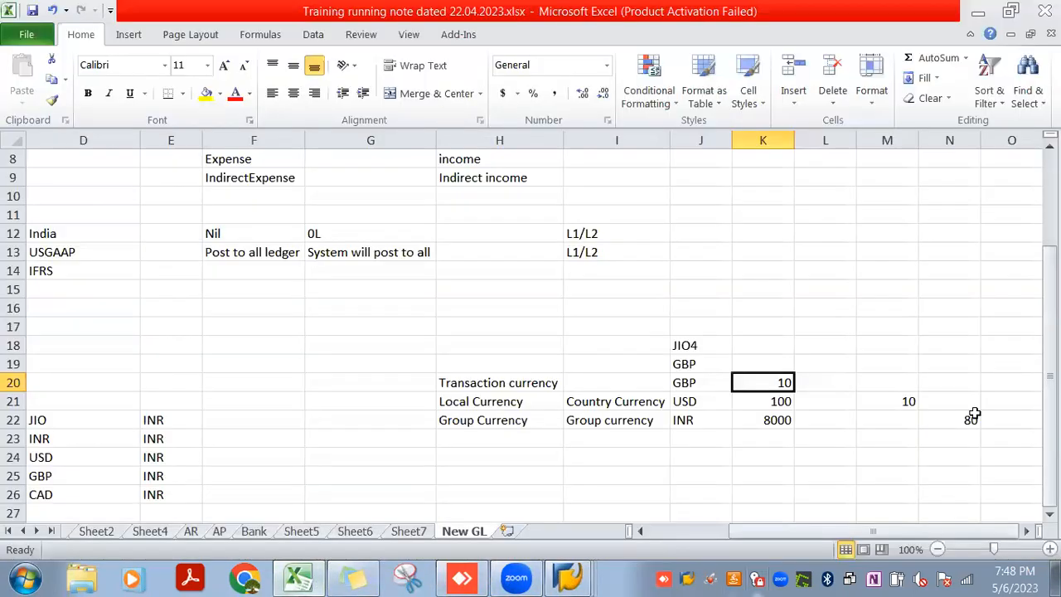
Compare the JIO4 example's GBP, USD and INR amounts with the exchange rates noted beside them
{"action": "left_click", "coordinate": [784, 419]}
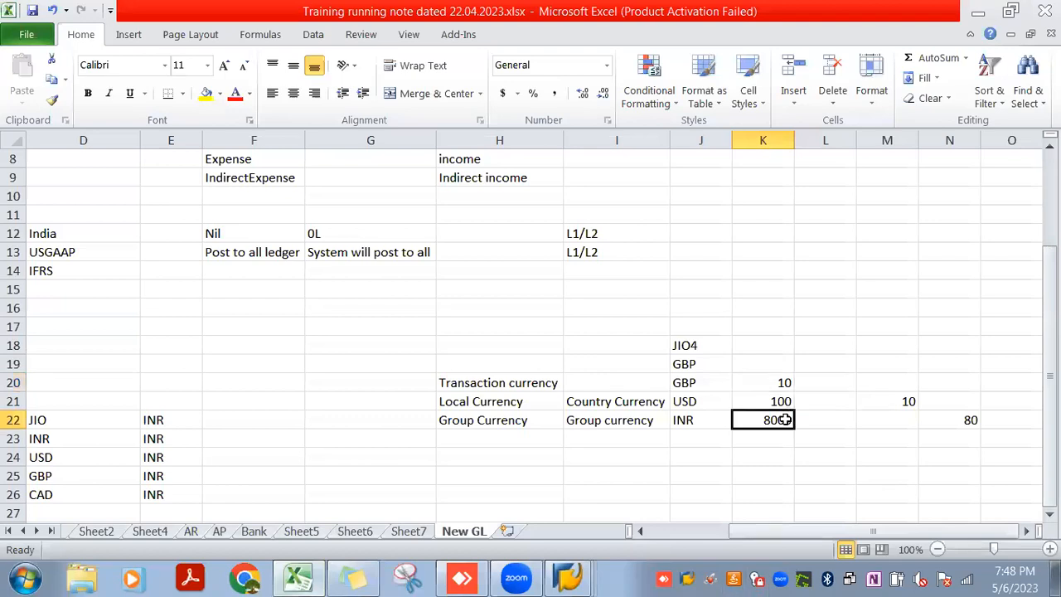
{"action": "left_click", "coordinate": [763, 403]}
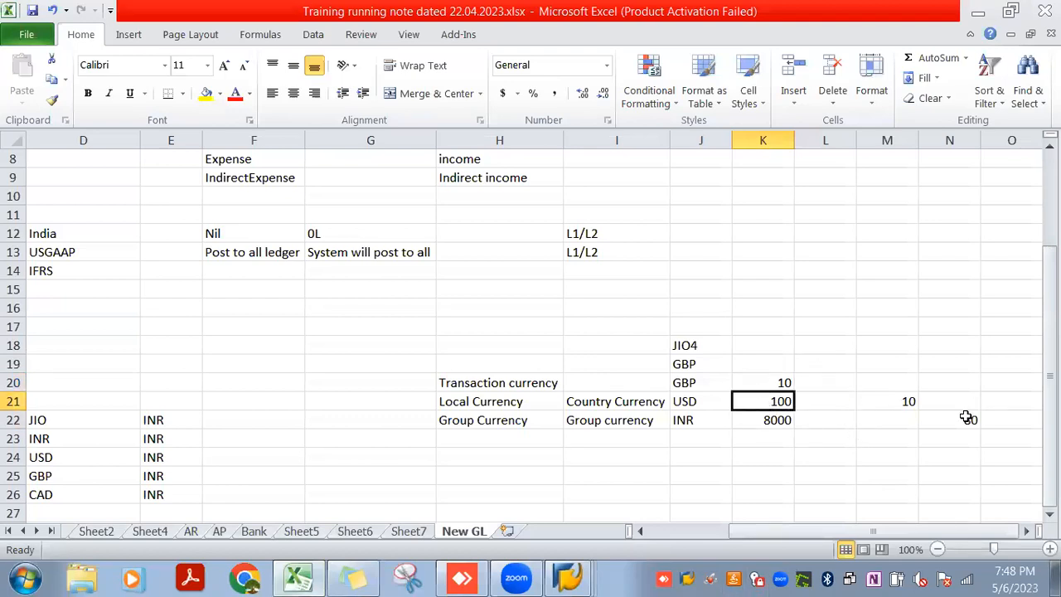
{"action": "left_click", "coordinate": [967, 418]}
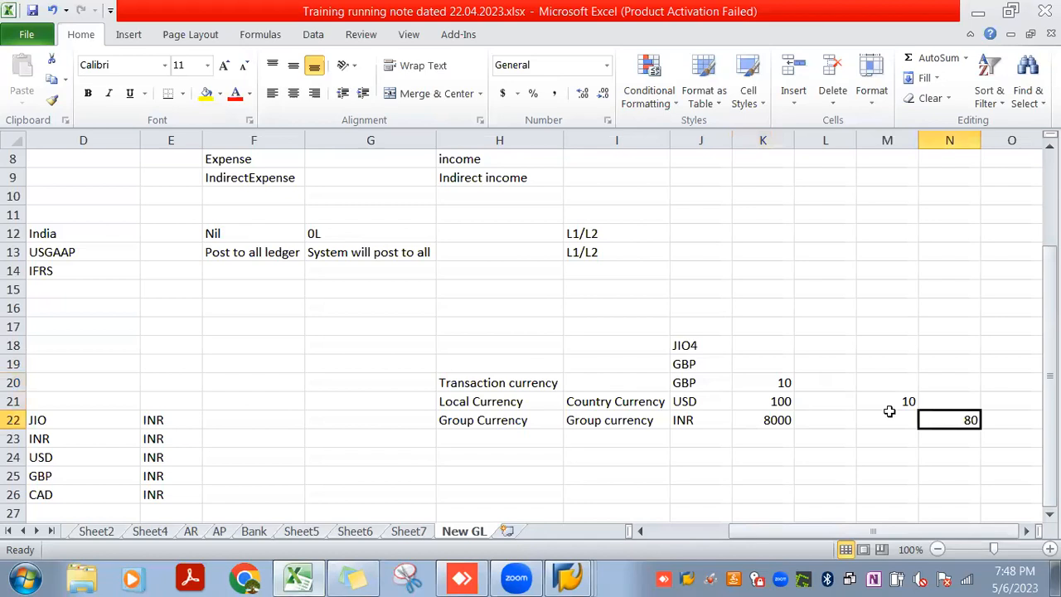
{"action": "left_click", "coordinate": [761, 382]}
Try 800 as an example rate in cell N21, compare it with the transaction and group currency amounts, and clear it
{"action": "left_click", "coordinate": [963, 401]}
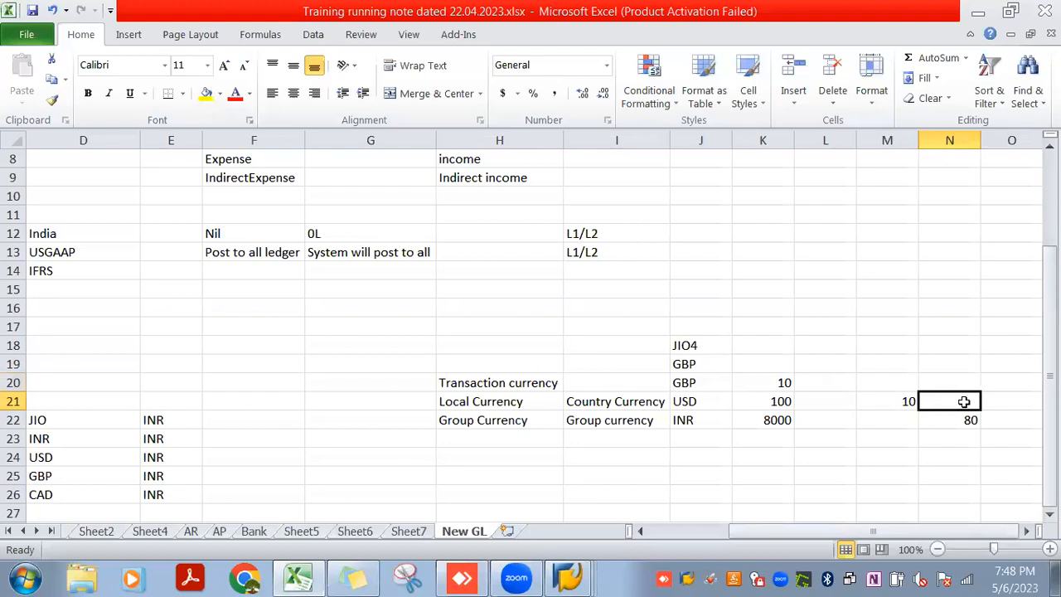
{"action": "type", "text": "800"}
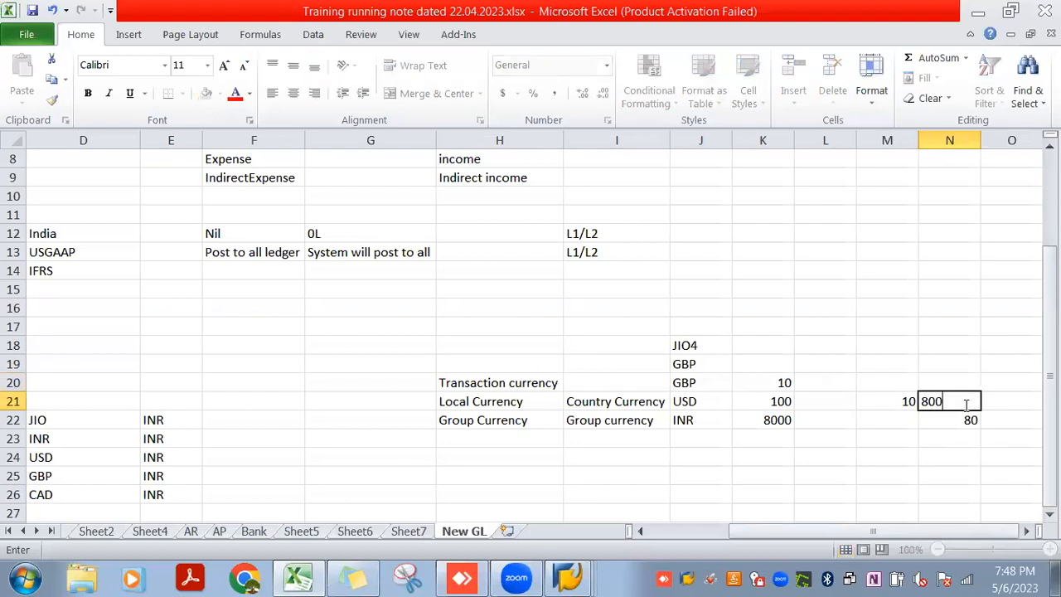
{"action": "key", "text": "Return"}
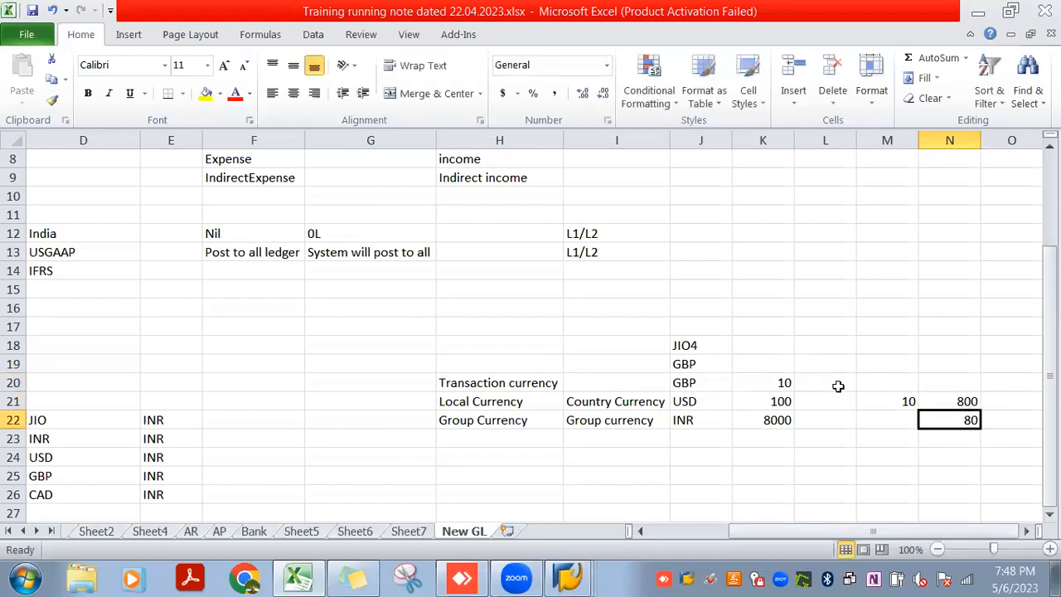
{"action": "left_click", "coordinate": [781, 382]}
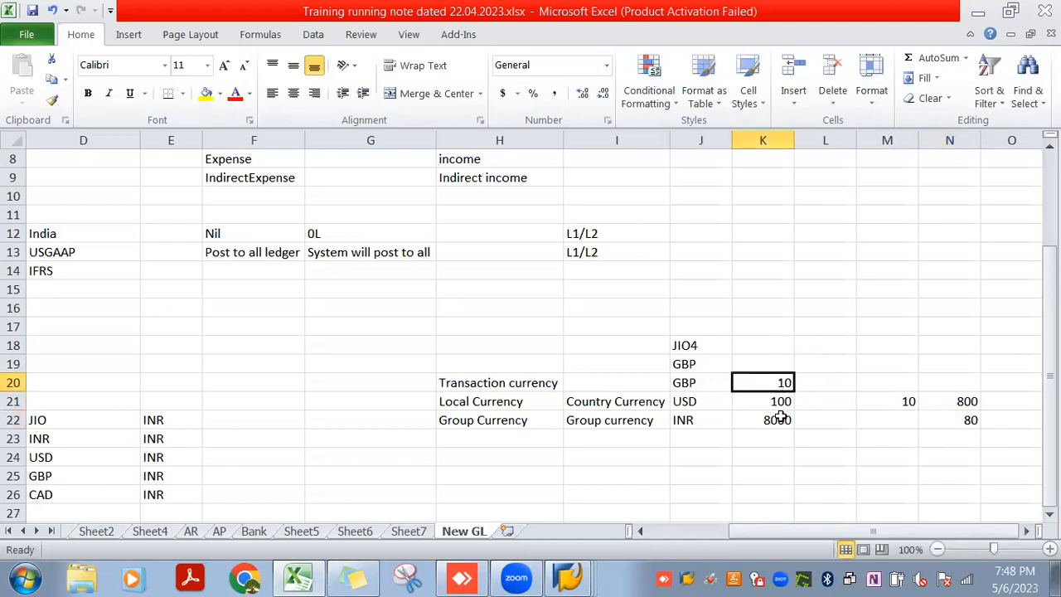
{"action": "left_click", "coordinate": [779, 422]}
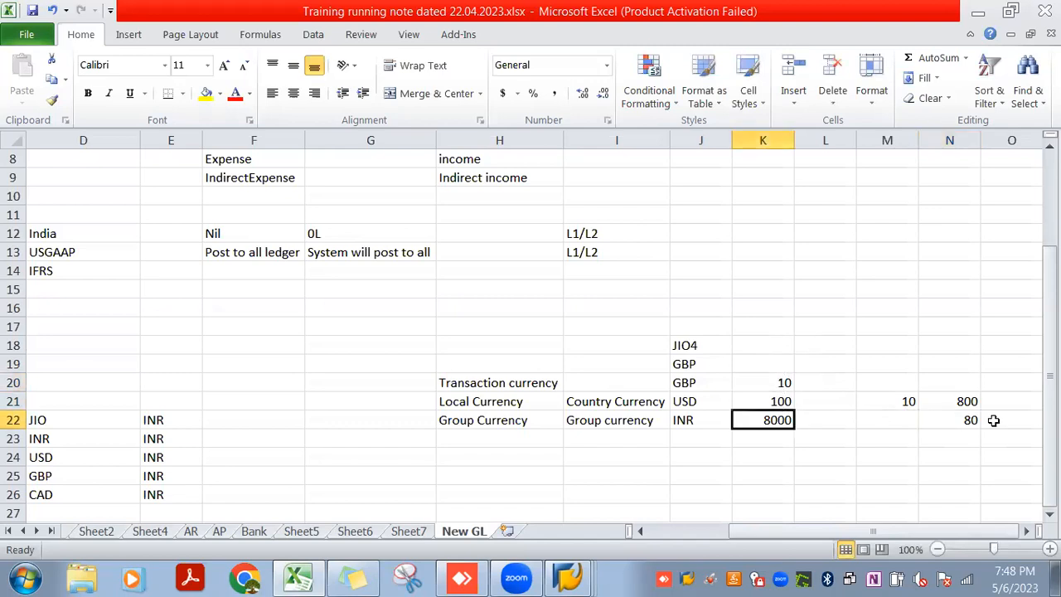
{"action": "left_click", "coordinate": [970, 404]}
{"action": "key", "text": "Delete"}
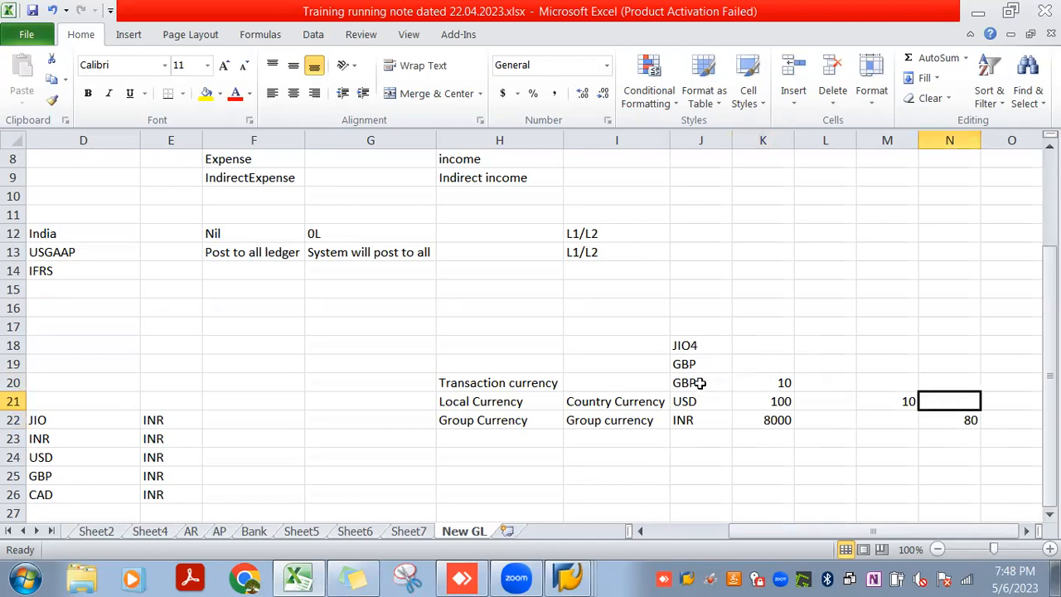
{"action": "left_click", "coordinate": [754, 403]}
{"action": "left_click", "coordinate": [759, 420]}
Return to the JIO3 currency settings in SAP, set the second local currency's translation date type to 1, Document date, and accept the check messages
{"action": "key", "text": "alt+Tab"}
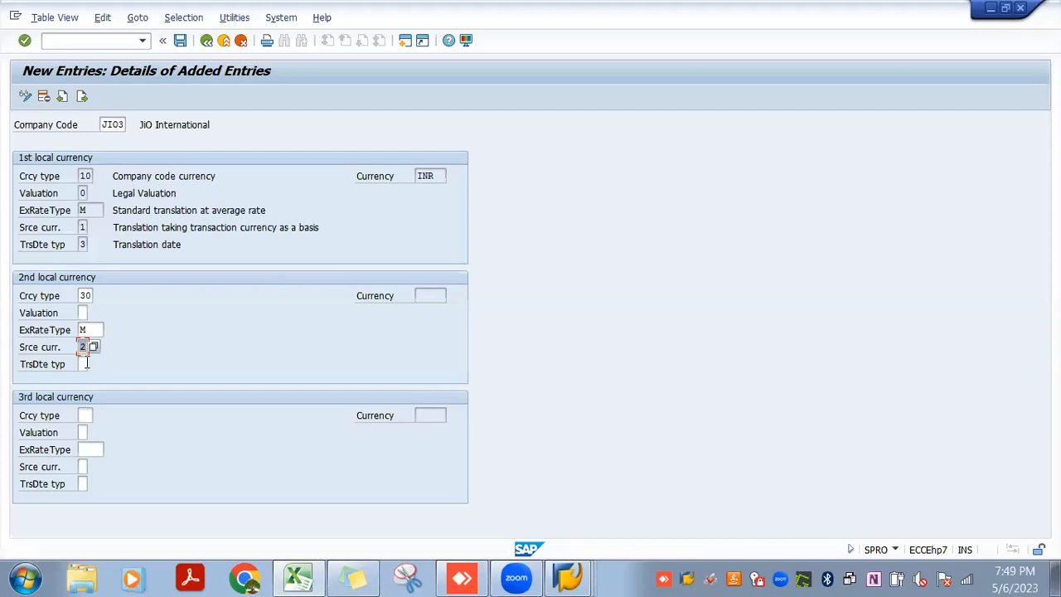
{"action": "left_click", "coordinate": [86, 365]}
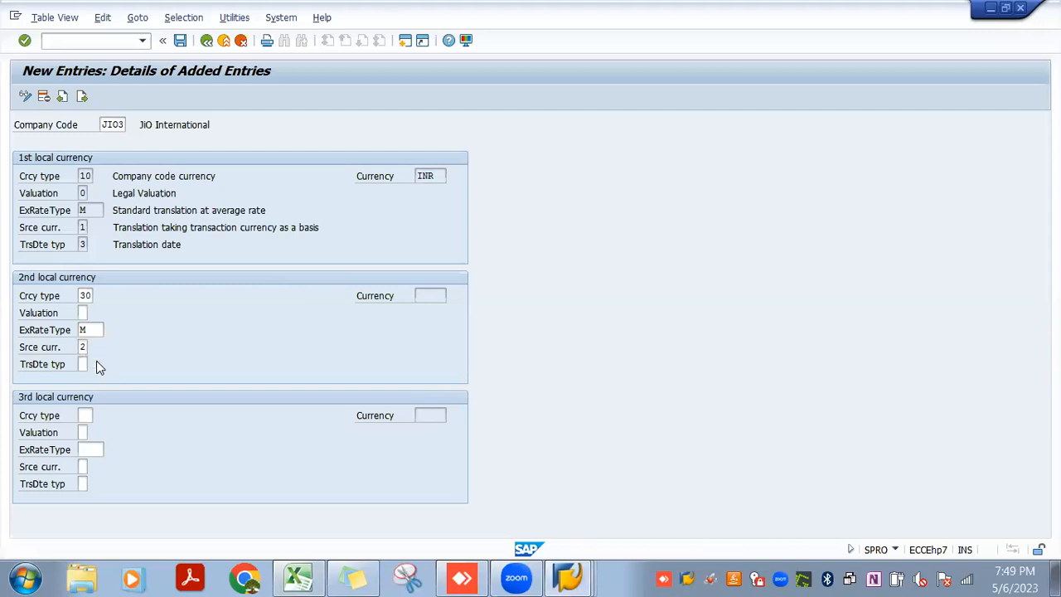
{"action": "key", "text": "F4"}
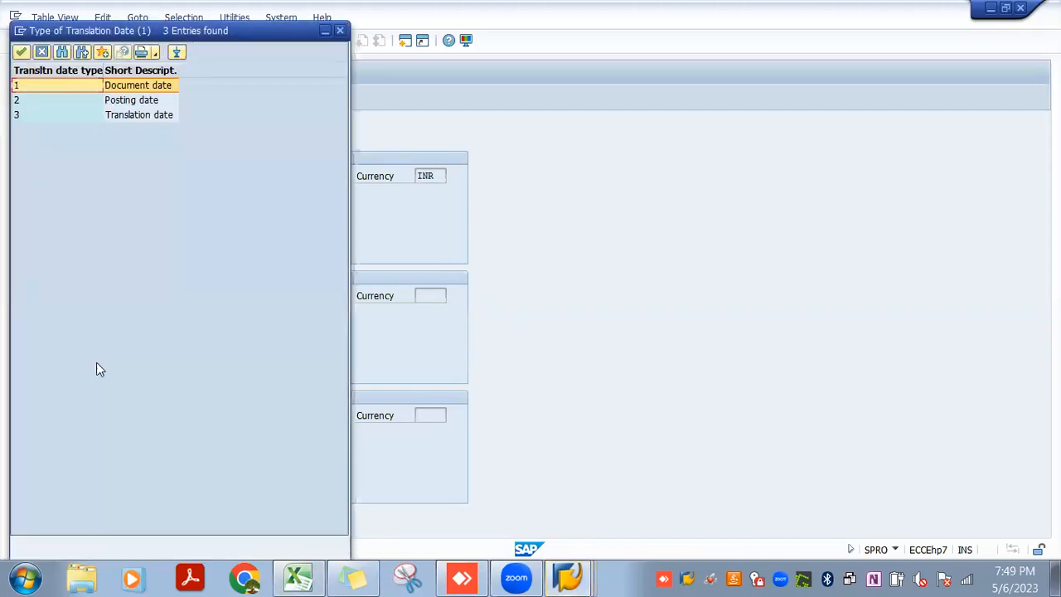
{"action": "double_click", "coordinate": [139, 86]}
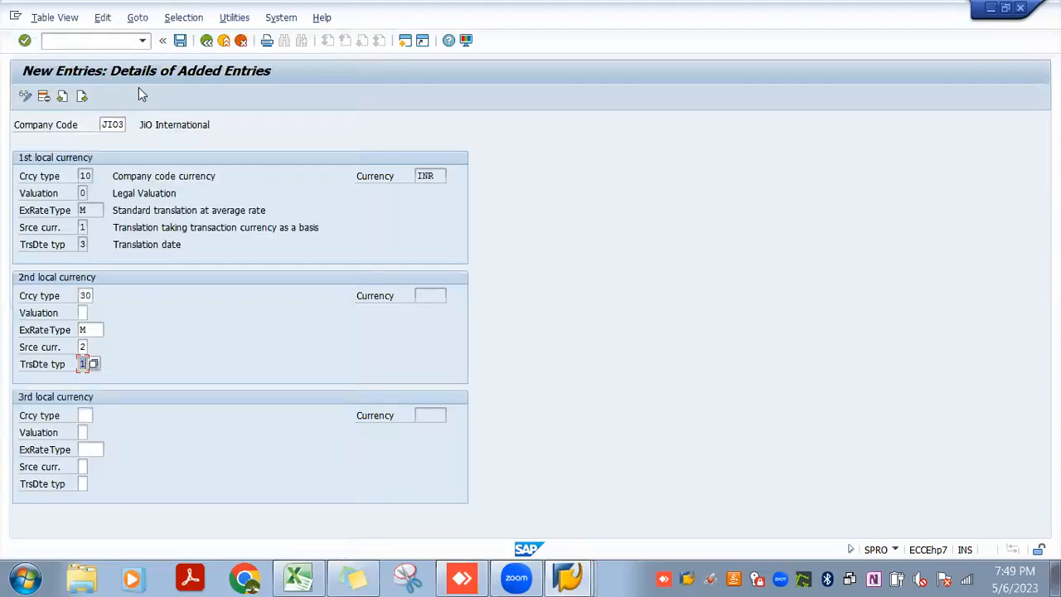
{"action": "key", "text": "Return"}
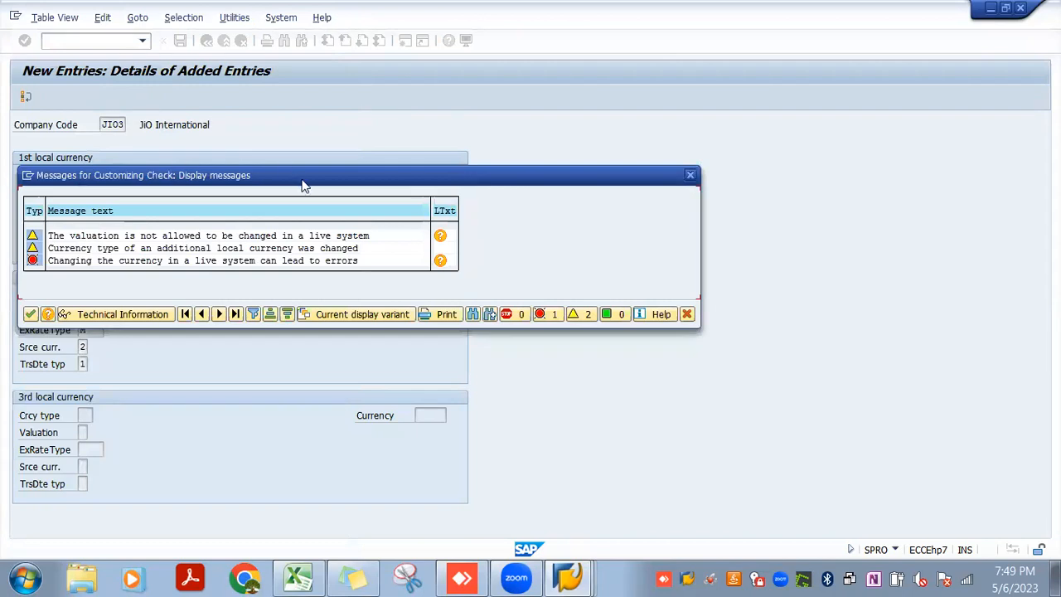
{"action": "left_click", "coordinate": [29, 314]}
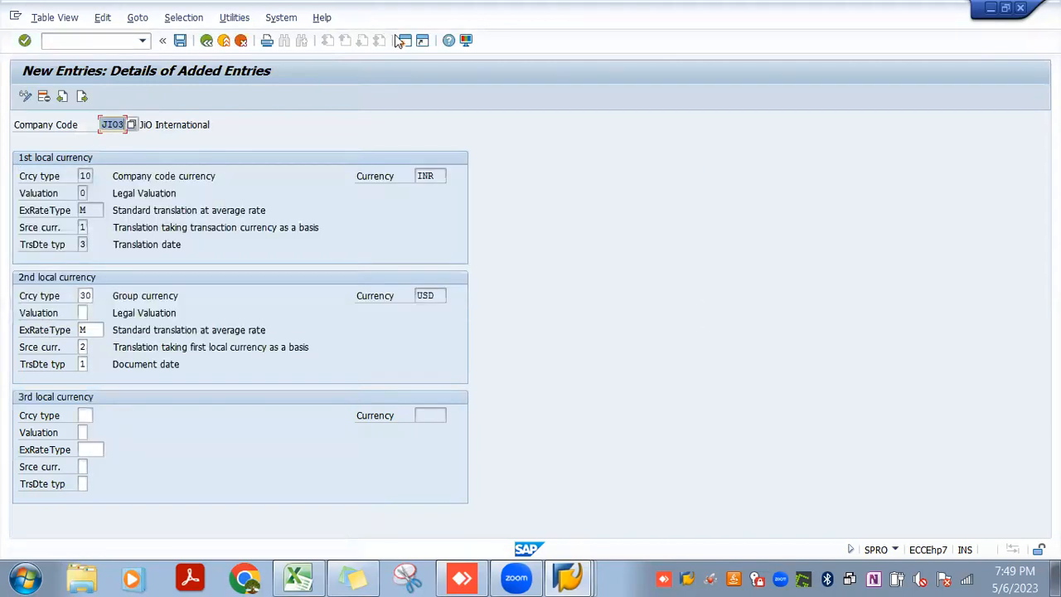
Create a new SAP session, run transaction OBY6 and display the locked company code global data
{"action": "left_click", "coordinate": [405, 41]}
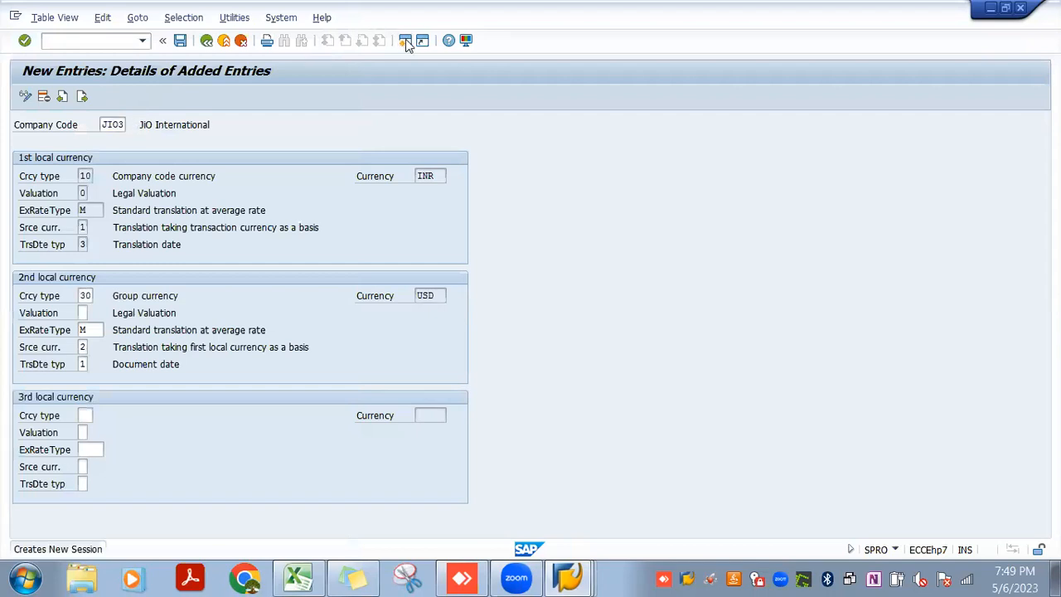
{"action": "left_click", "coordinate": [406, 43]}
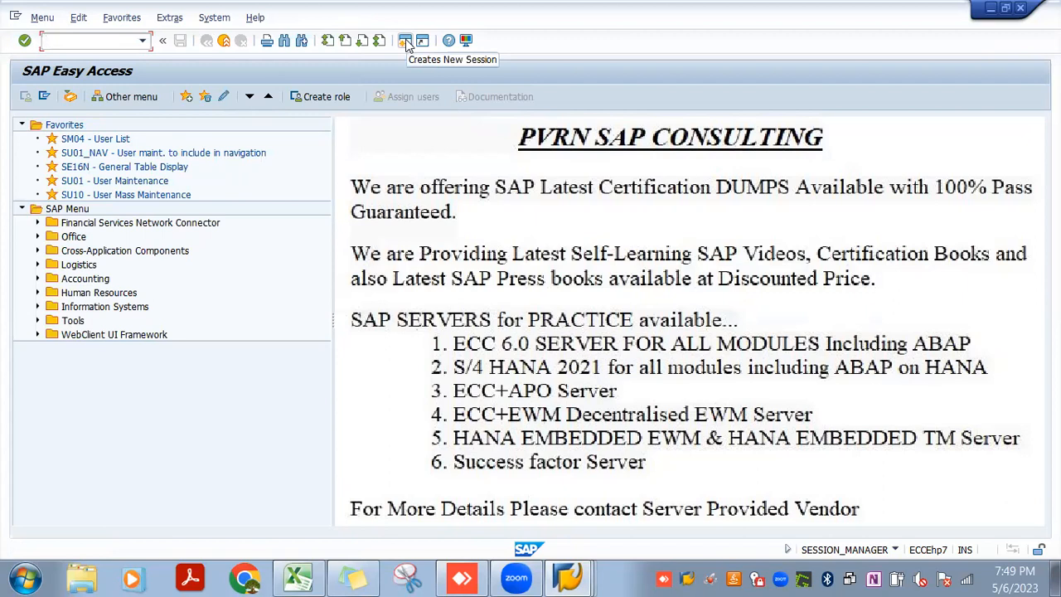
{"action": "left_click", "coordinate": [590, 579]}
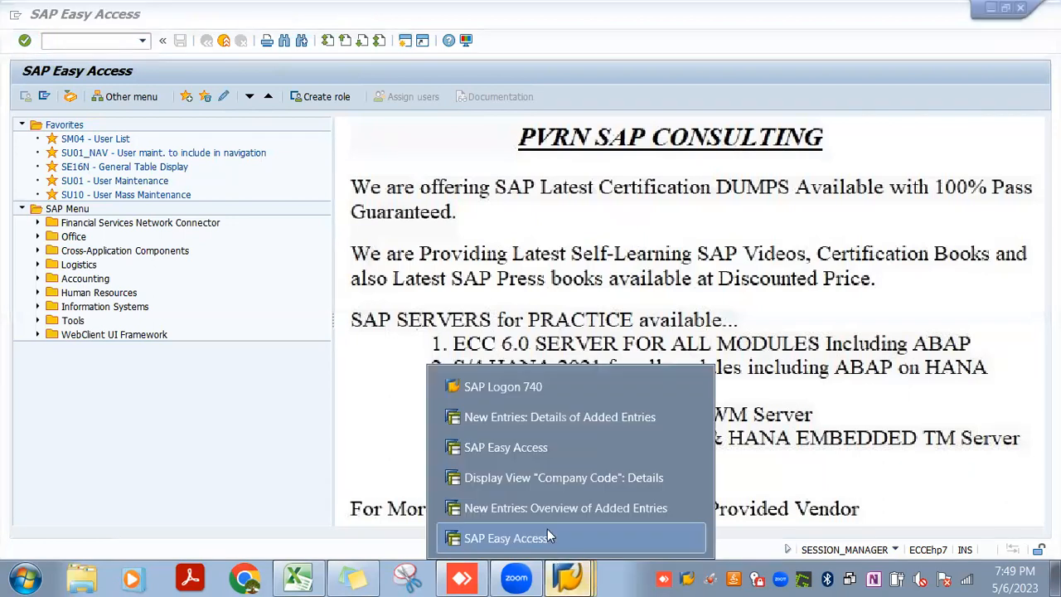
{"action": "left_click", "coordinate": [92, 42]}
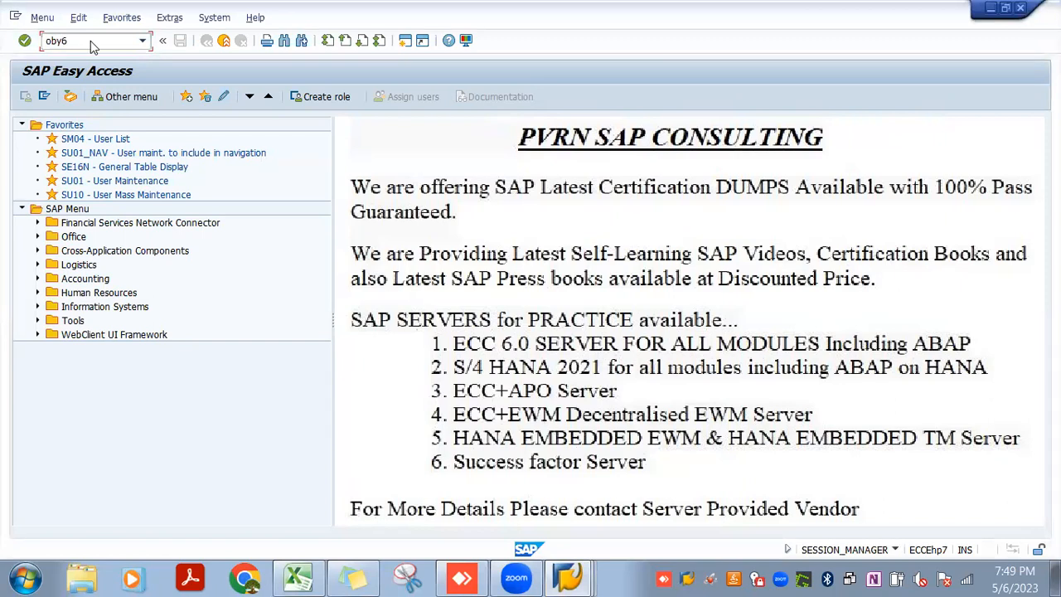
{"action": "key", "text": "Return"}
{"action": "left_click", "coordinate": [132, 405]}
Close the company code, global data and new-entries sessions, keeping only one SAP Easy Access session open
{"action": "left_click", "coordinate": [568, 578]}
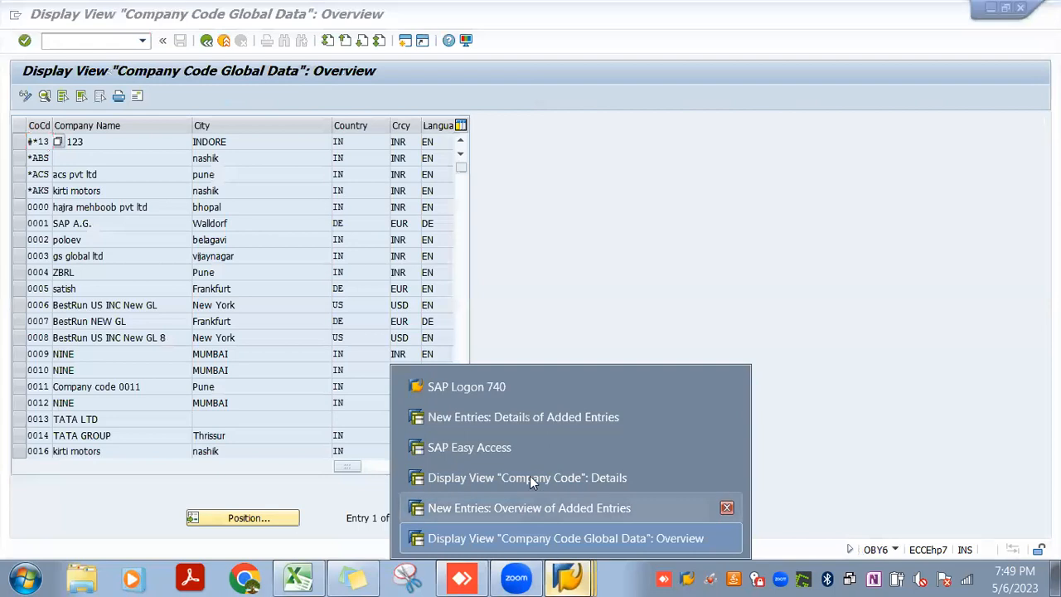
{"action": "left_click", "coordinate": [530, 477]}
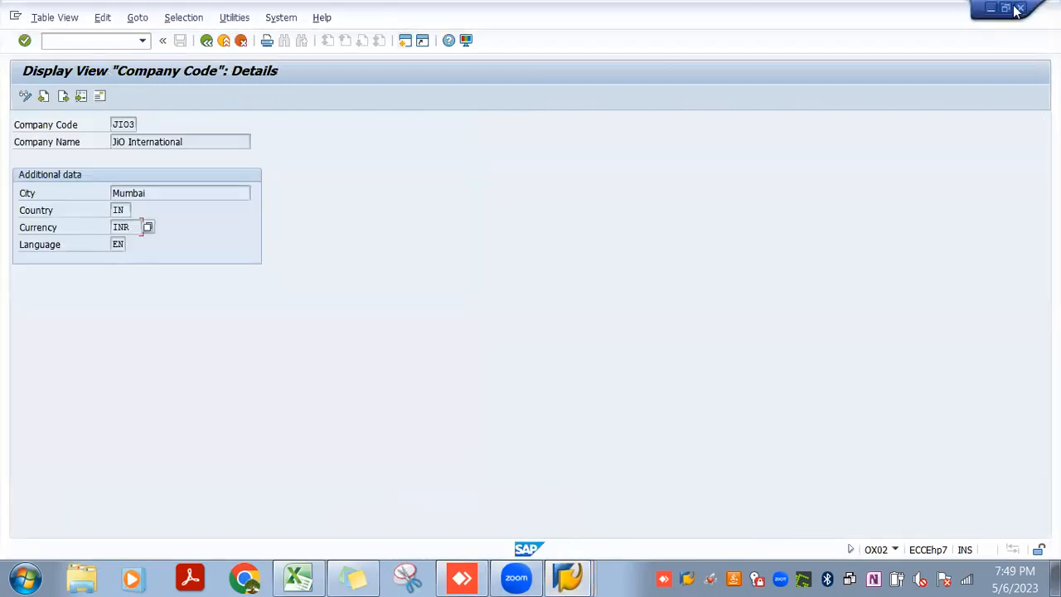
{"action": "left_click", "coordinate": [1019, 9]}
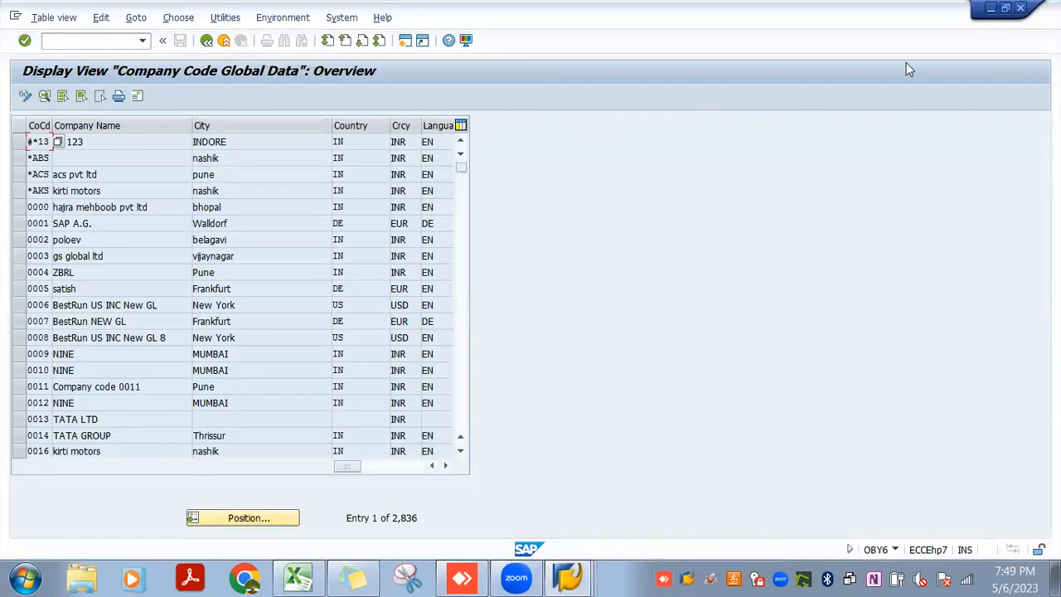
{"action": "left_click", "coordinate": [1020, 8]}
{"action": "left_click", "coordinate": [555, 567]}
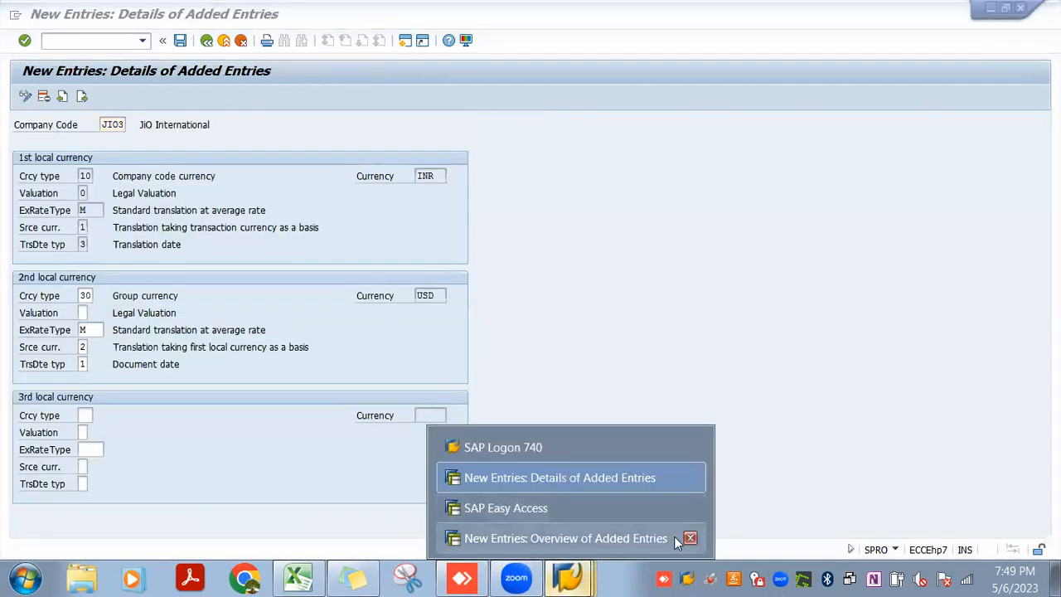
{"action": "left_click", "coordinate": [689, 537]}
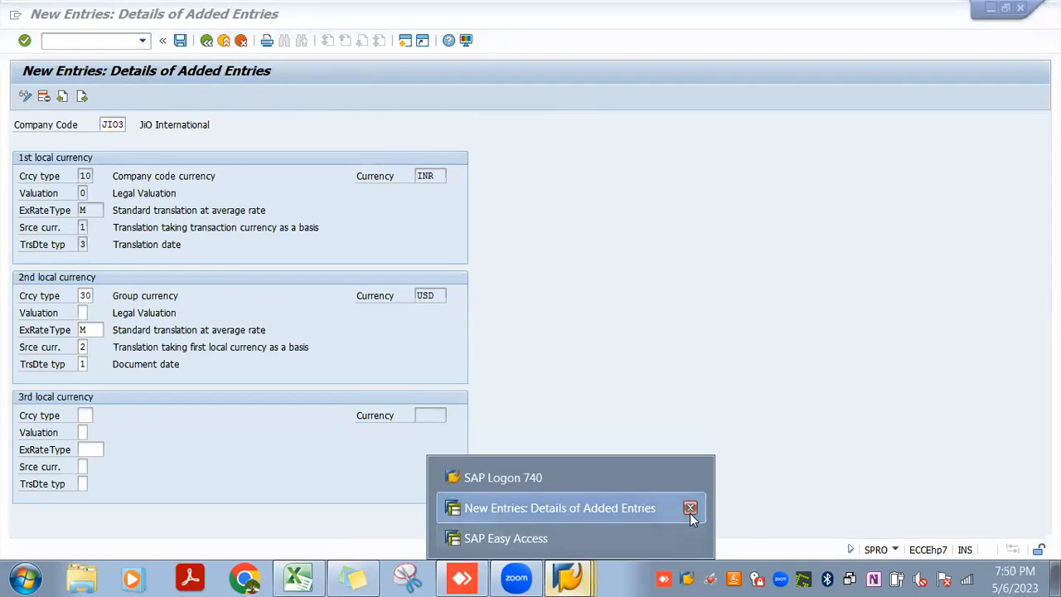
{"action": "left_click", "coordinate": [688, 509]}
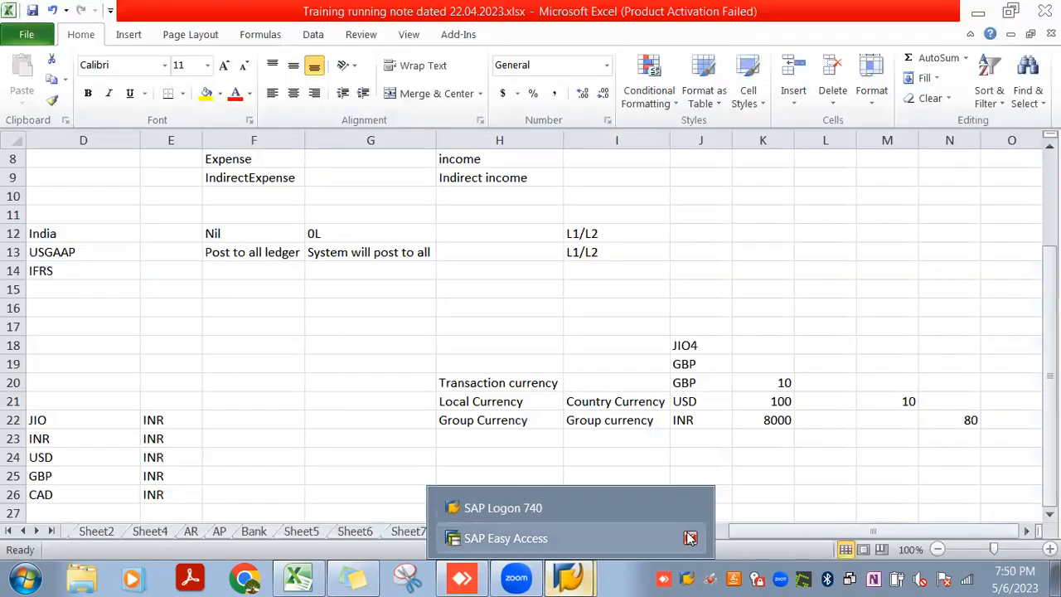
Run transaction OBY6 in the remaining SAP Easy Access session and agree to display the locked data
{"action": "left_click", "coordinate": [641, 542]}
{"action": "type", "text": "oby6"}
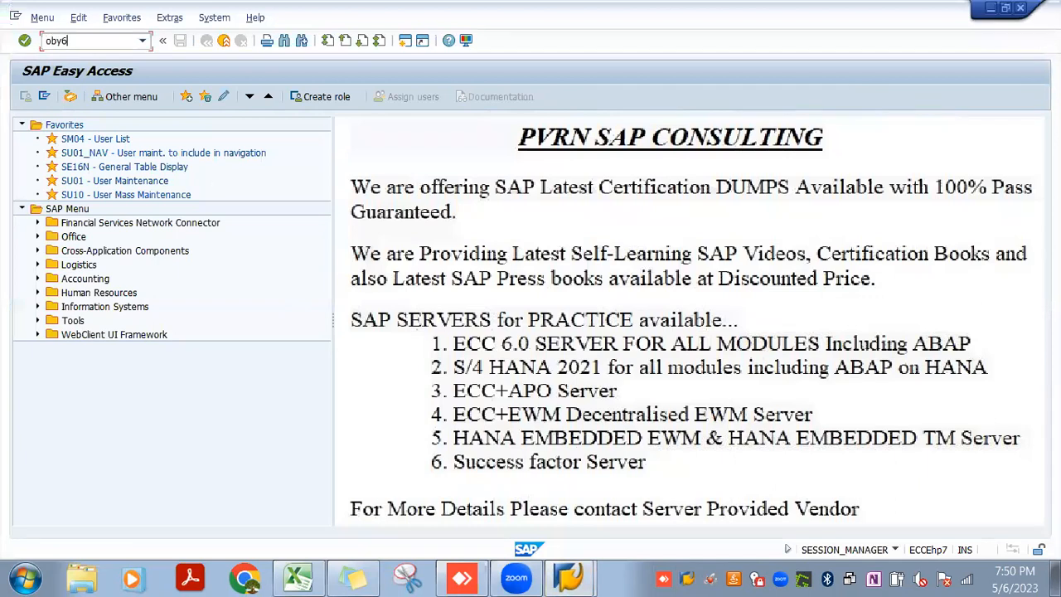
{"action": "key", "text": "Return"}
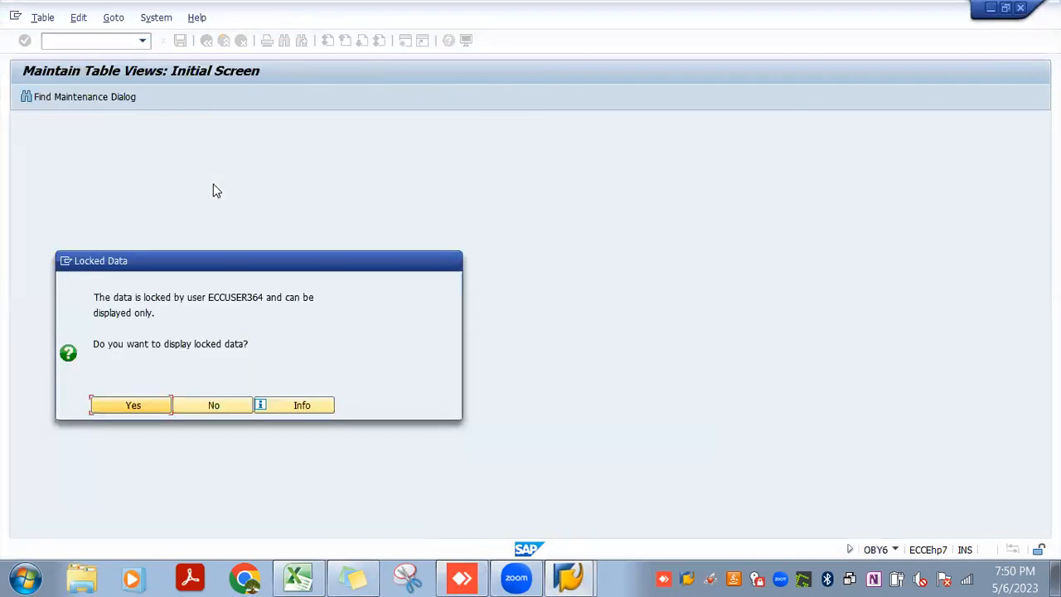
{"action": "left_click", "coordinate": [151, 407]}
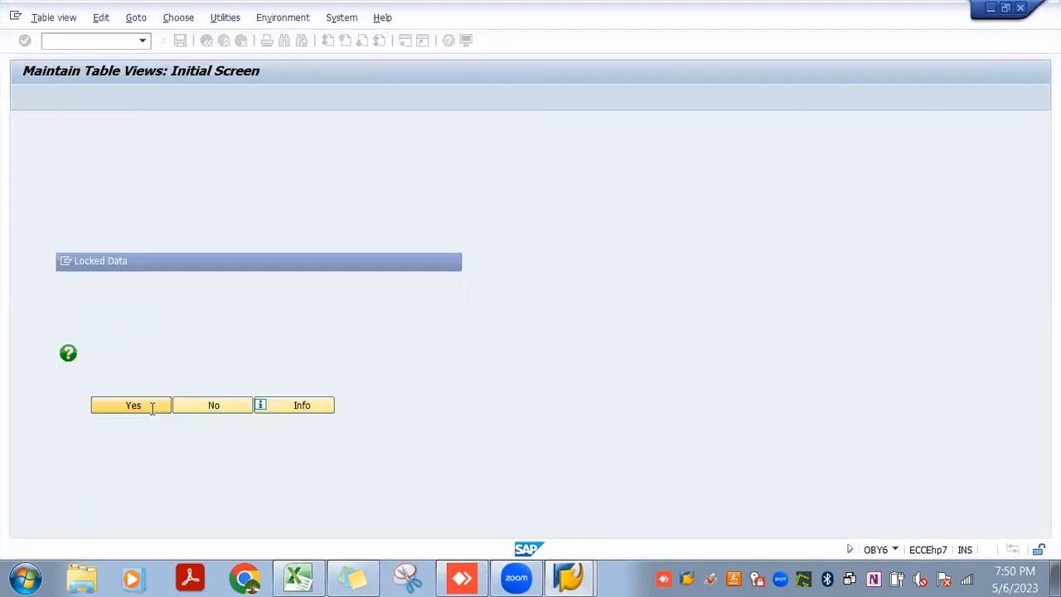
View the session's system information and try to switch the company code global data from display to change mode
{"action": "left_click", "coordinate": [30, 18]}
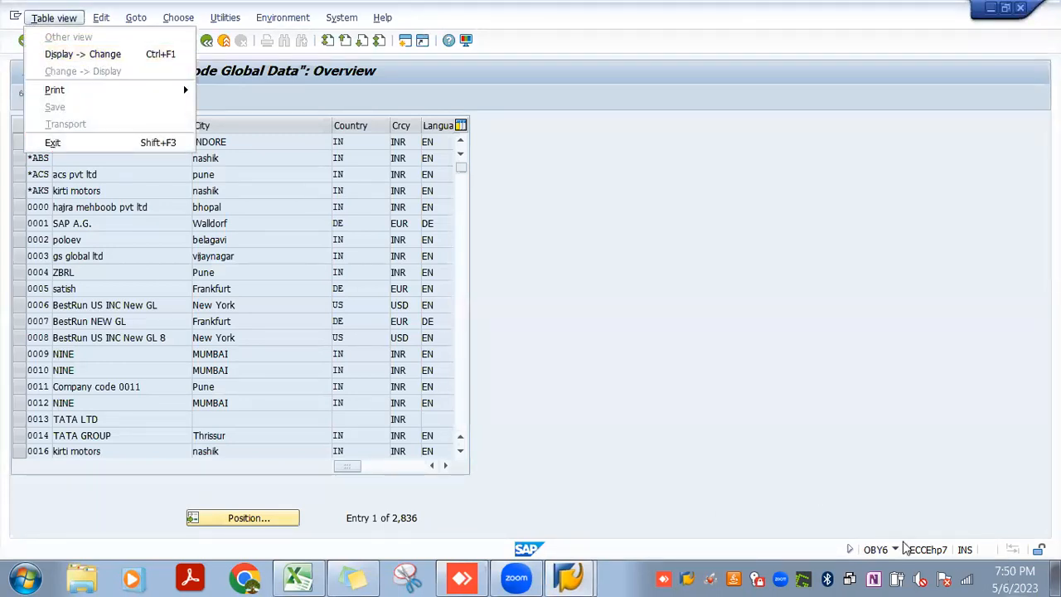
{"action": "left_click", "coordinate": [896, 549]}
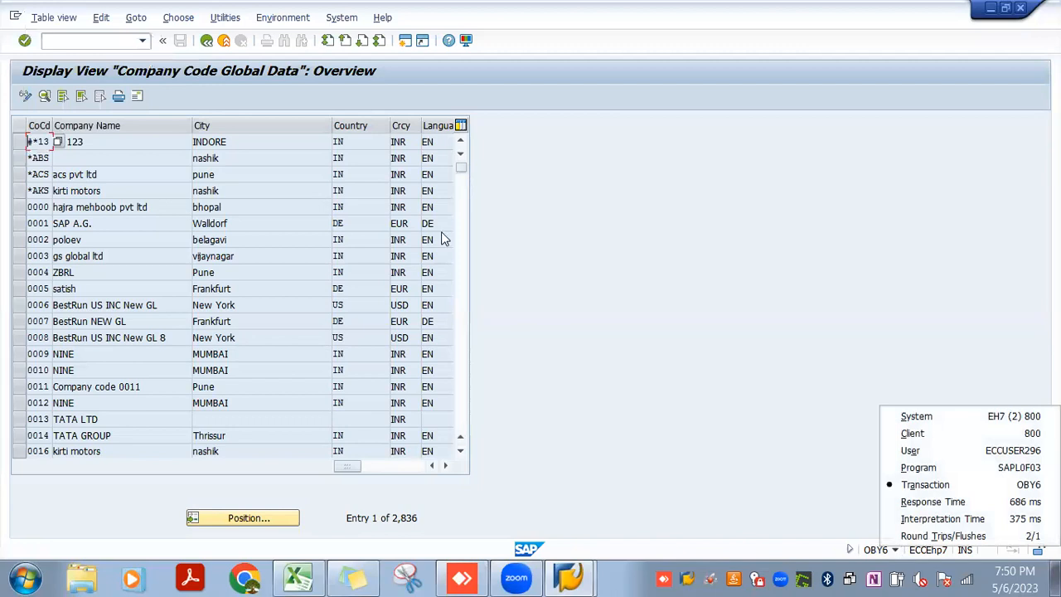
{"action": "left_click", "coordinate": [66, 17]}
{"action": "left_click", "coordinate": [66, 17]}
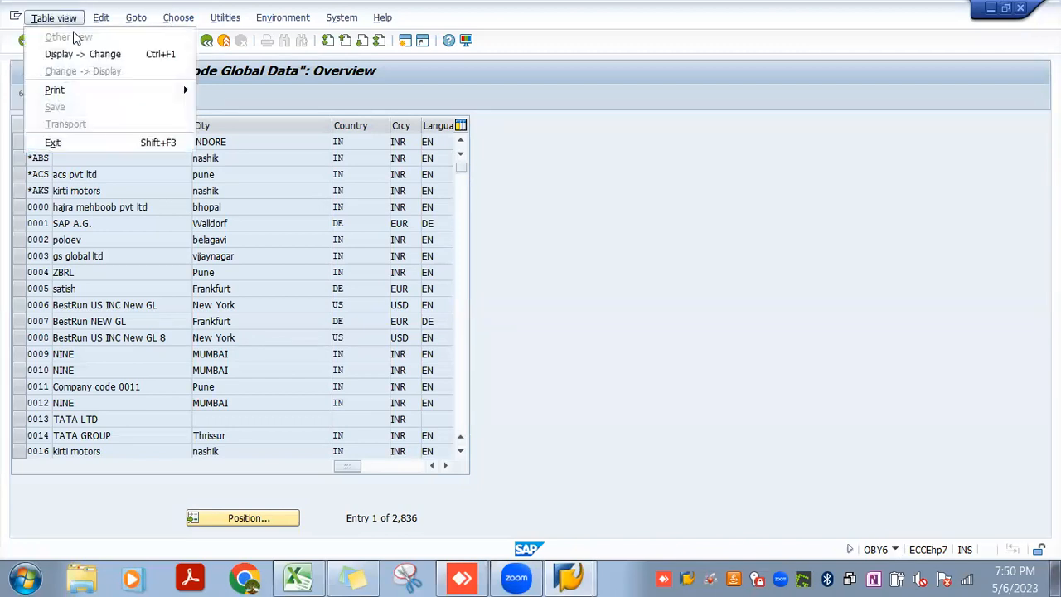
{"action": "left_click", "coordinate": [80, 53]}
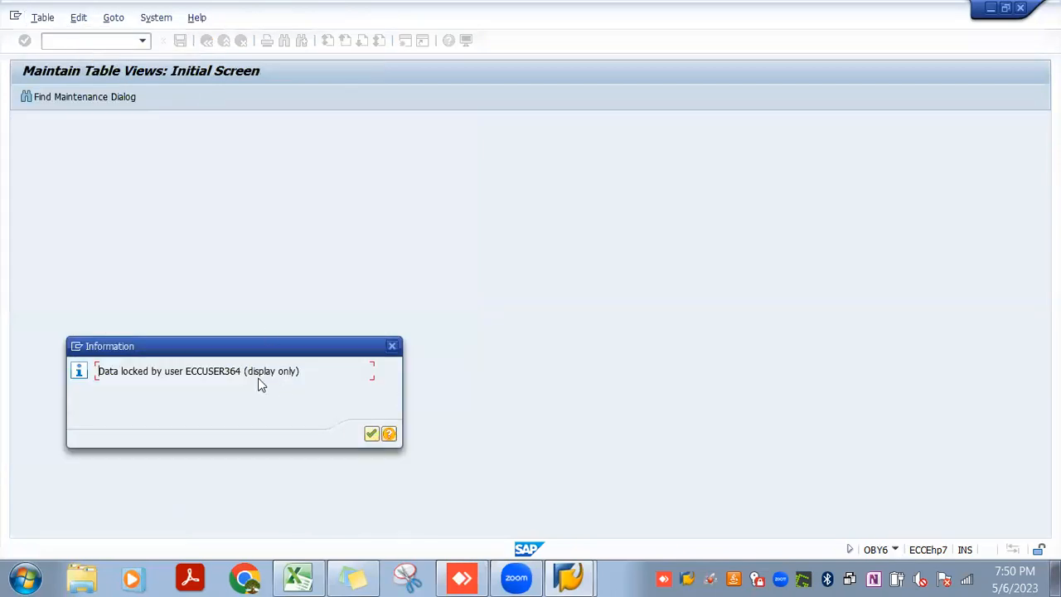
Mark the locking user's ID in the lock message and start transaction SM12 in a new session
{"action": "left_click_drag", "start_coordinate": [242, 372], "coordinate": [189, 374]}
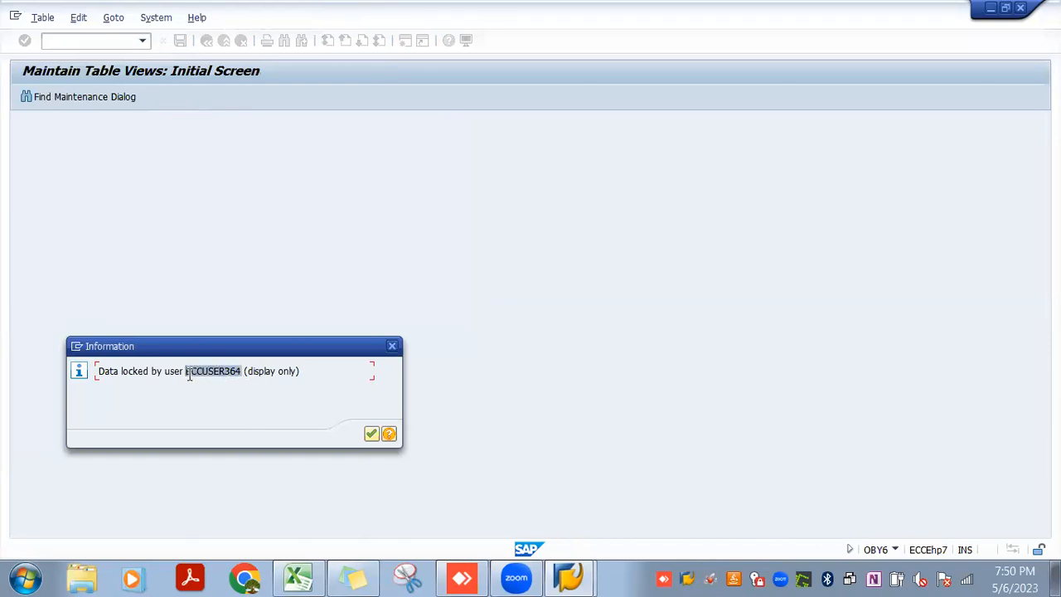
{"action": "left_click", "coordinate": [77, 346]}
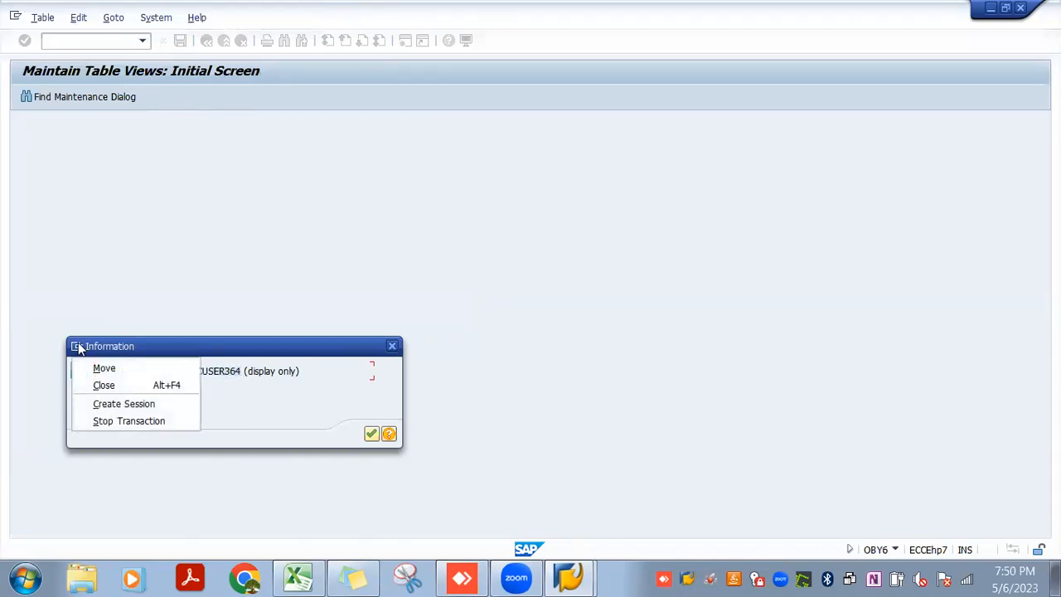
{"action": "left_click", "coordinate": [106, 404]}
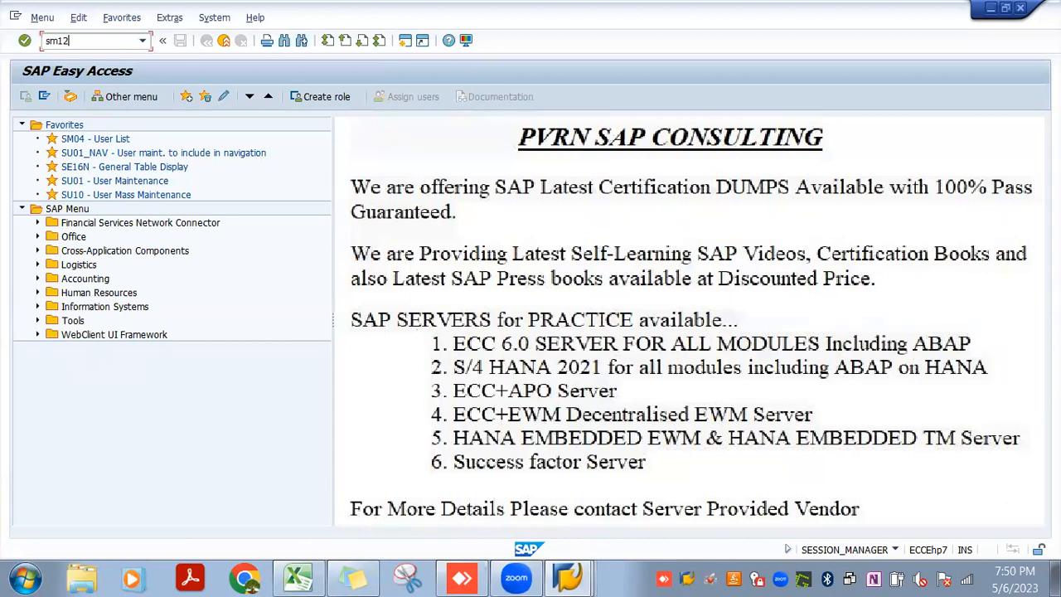
{"action": "key", "text": "Return"}
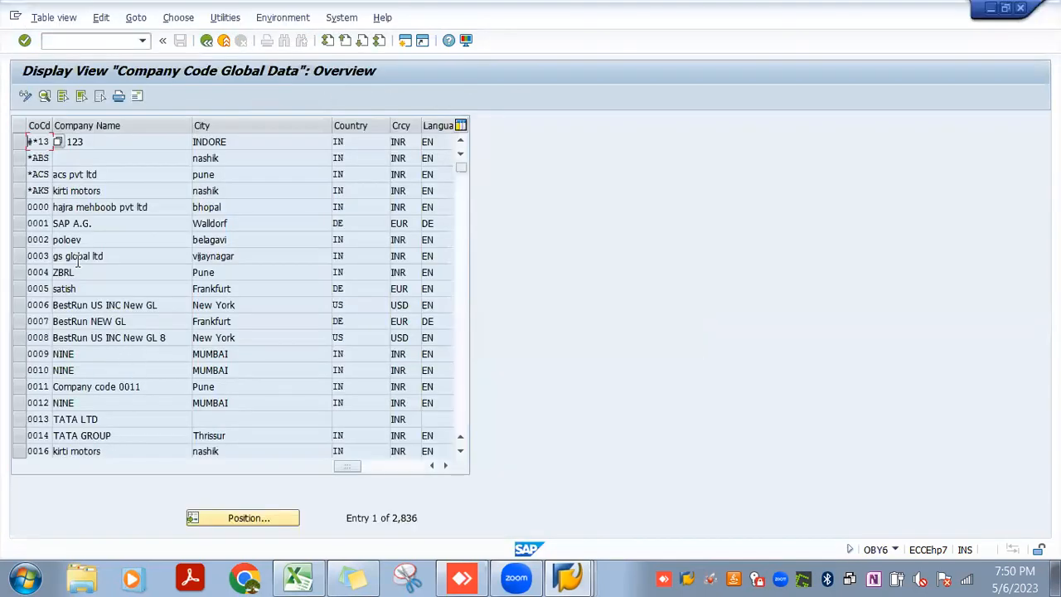
Position the company code global data list at JIO3 and display that company code's details
{"action": "left_click", "coordinate": [219, 518]}
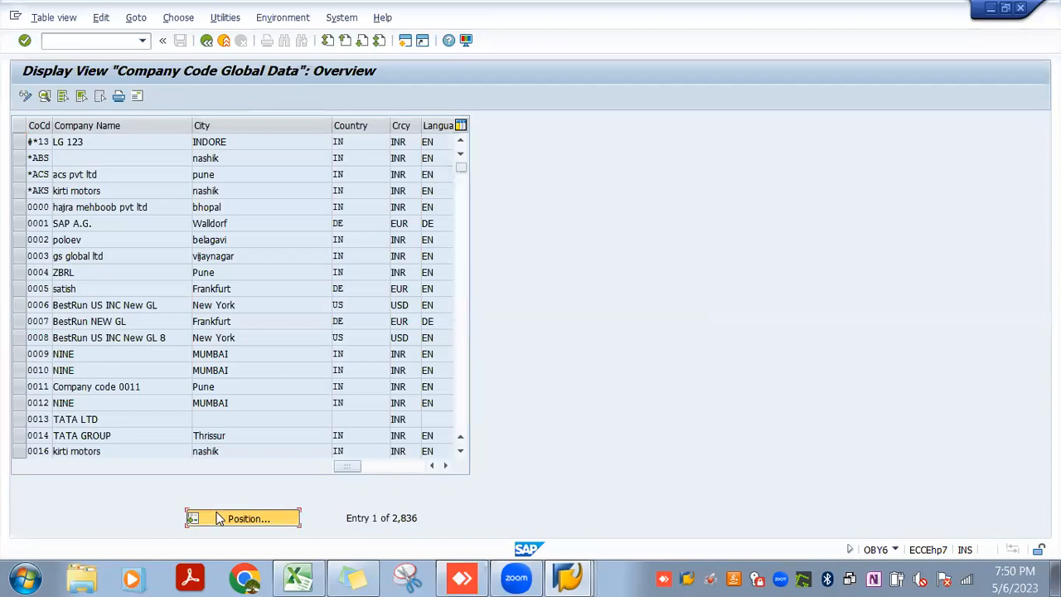
{"action": "type", "text": "jio"}
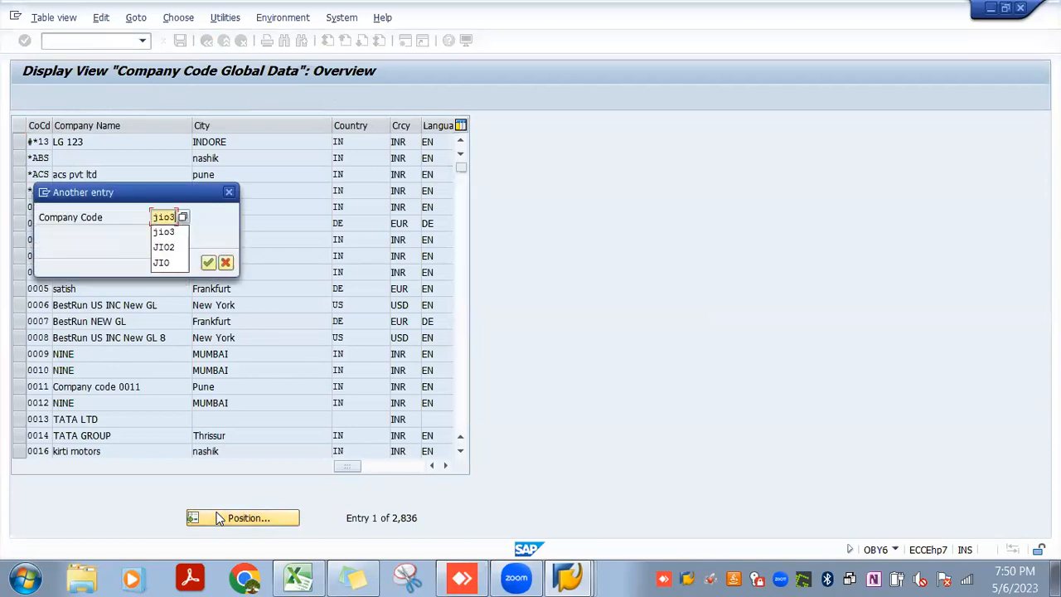
{"action": "type", "text": "3"}
{"action": "key", "text": "Return"}
{"action": "key", "text": "Return"}
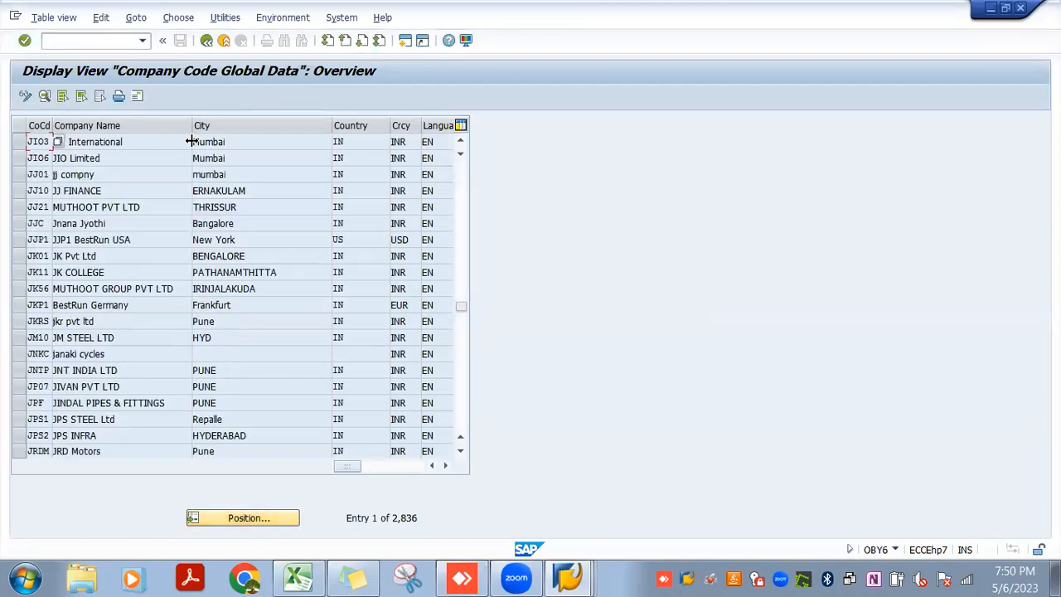
{"action": "double_click", "coordinate": [207, 142]}
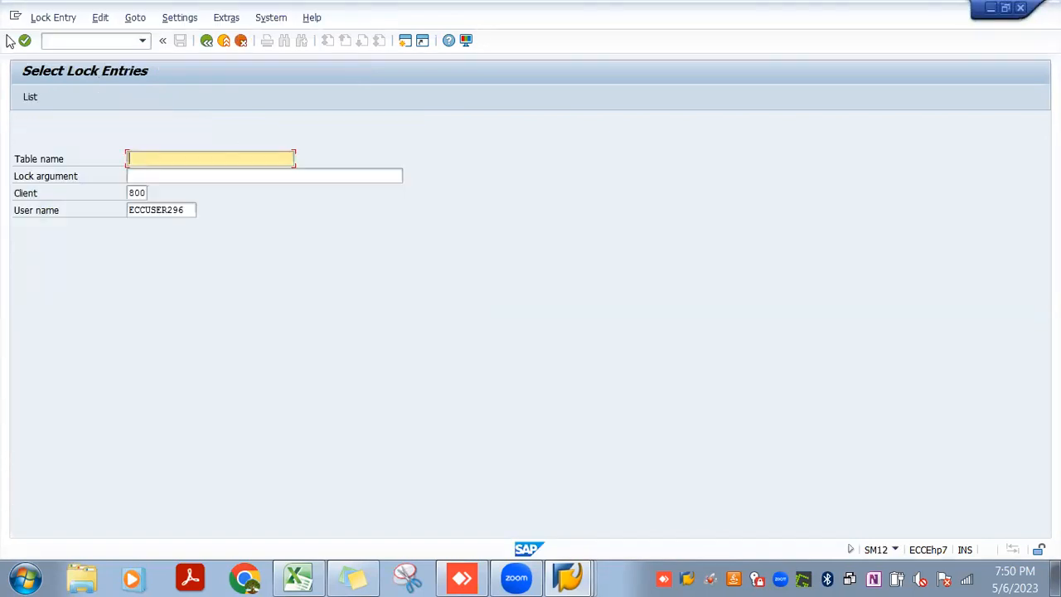
List the lock entries for the default user, and list them again for the locking user's ID
{"action": "left_click", "coordinate": [28, 97]}
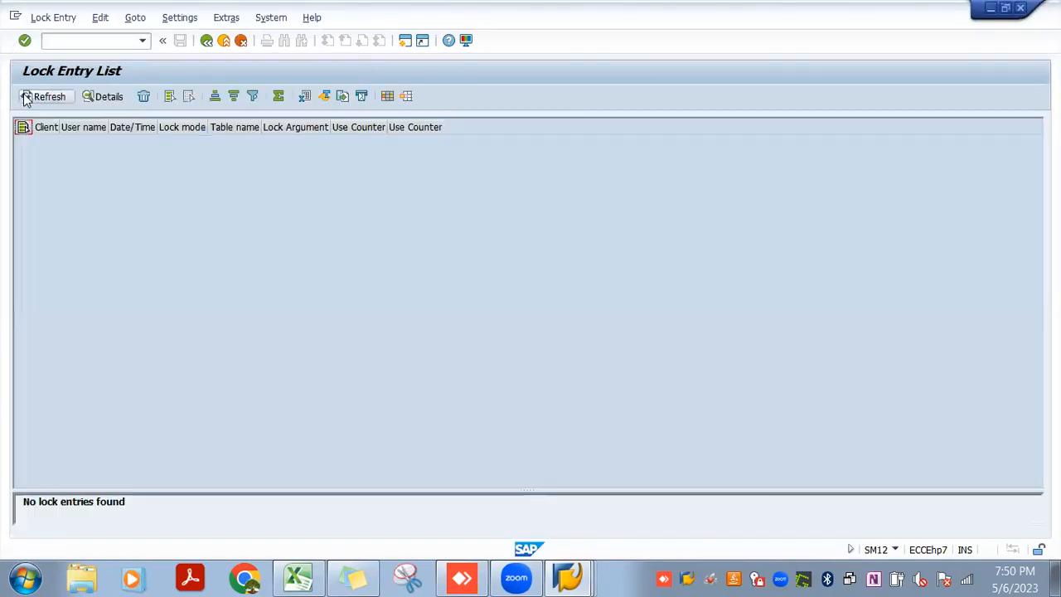
{"action": "left_click", "coordinate": [203, 44]}
{"action": "left_click", "coordinate": [188, 209]}
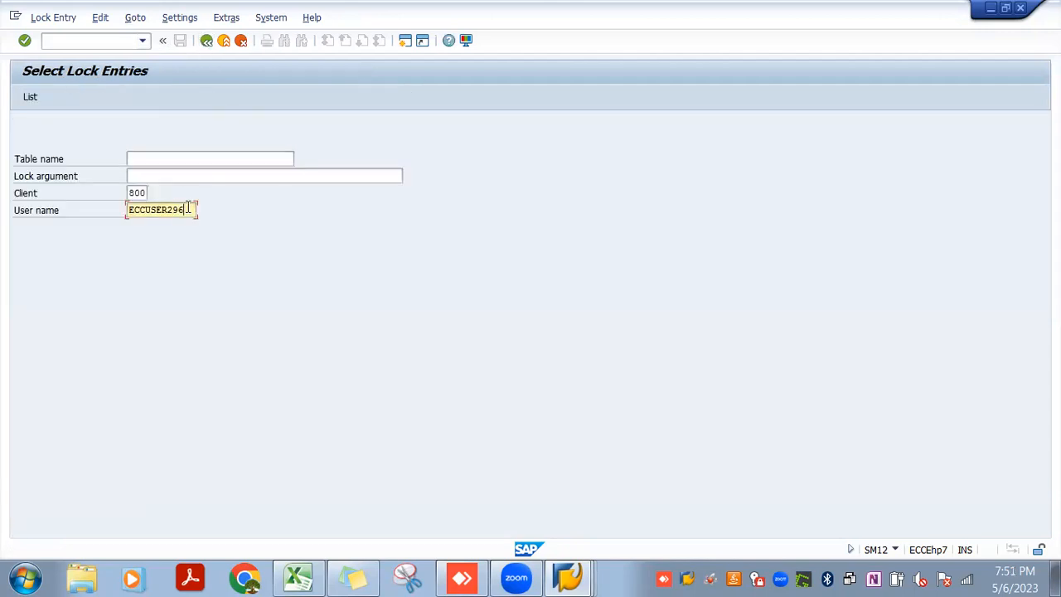
{"action": "key", "text": "BackSpace"}
{"action": "key", "text": "BackSpace"}
{"action": "key", "text": "BackSpace"}
{"action": "key", "text": "BackSpace"}
{"action": "key", "text": "BackSpace"}
{"action": "key", "text": "BackSpace"}
{"action": "key", "text": "BackSpace"}
{"action": "key", "text": "BackSpace"}
{"action": "key", "text": "BackSpace"}
{"action": "key", "text": "BackSpace"}
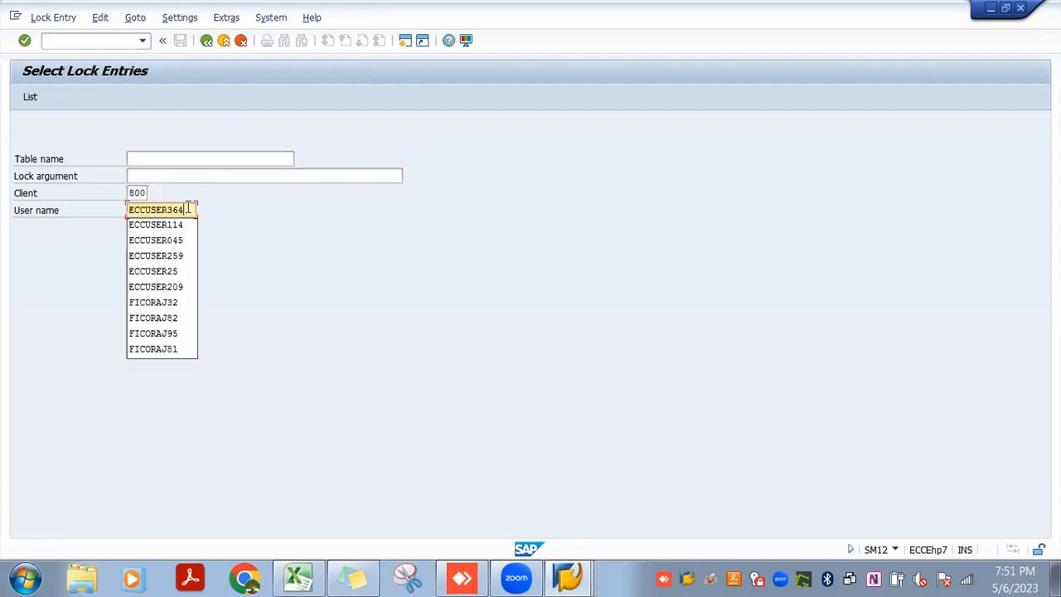
{"action": "key", "text": "Return"}
{"action": "key", "text": "Return"}
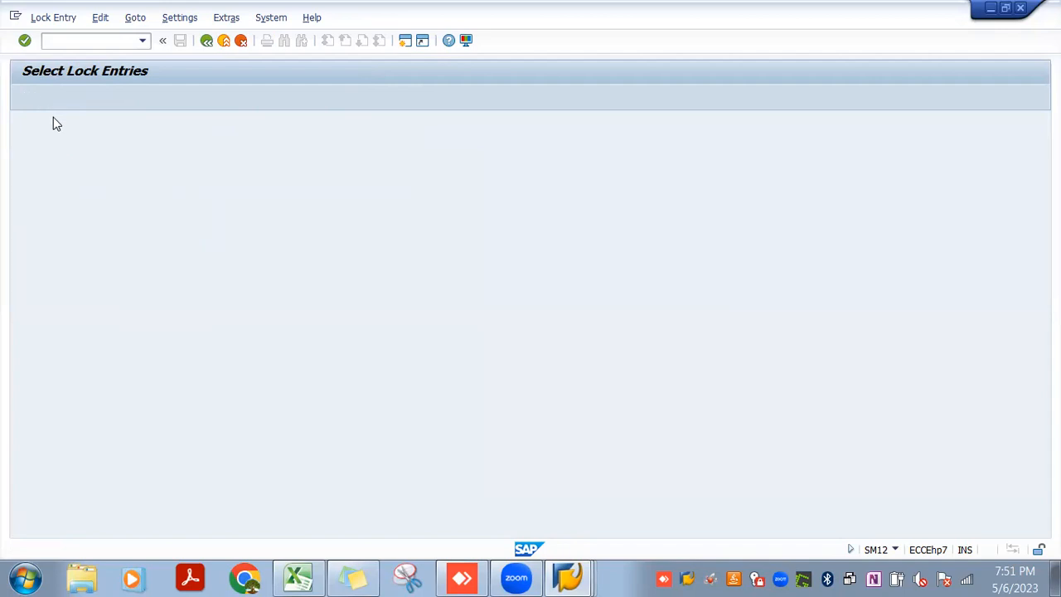
Delete the locking user's lock entry on table T001 and close the enlarged help text on manual lock deletion
{"action": "left_click", "coordinate": [33, 141]}
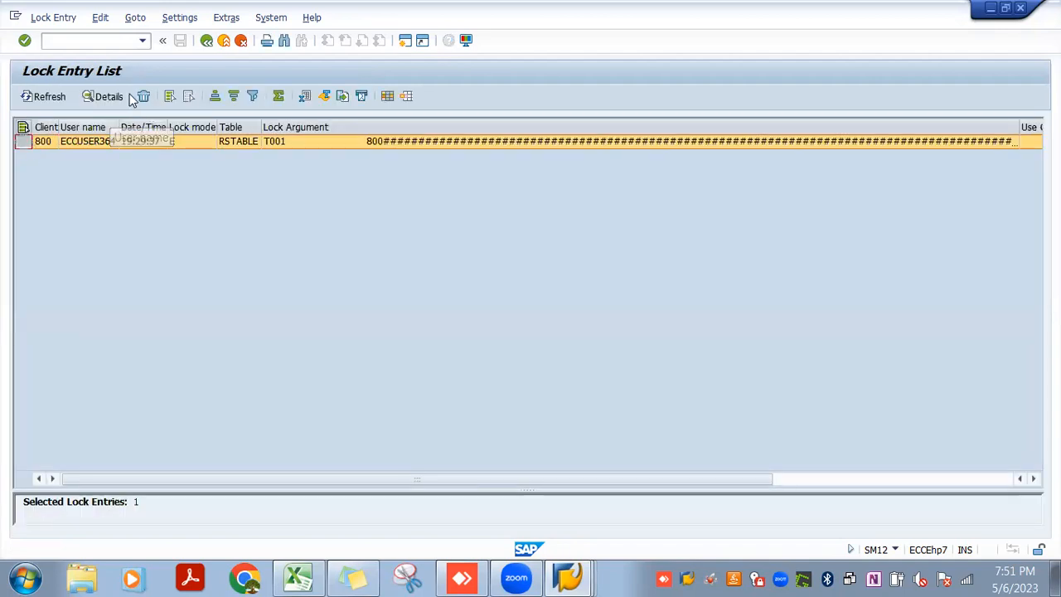
{"action": "left_click", "coordinate": [144, 97]}
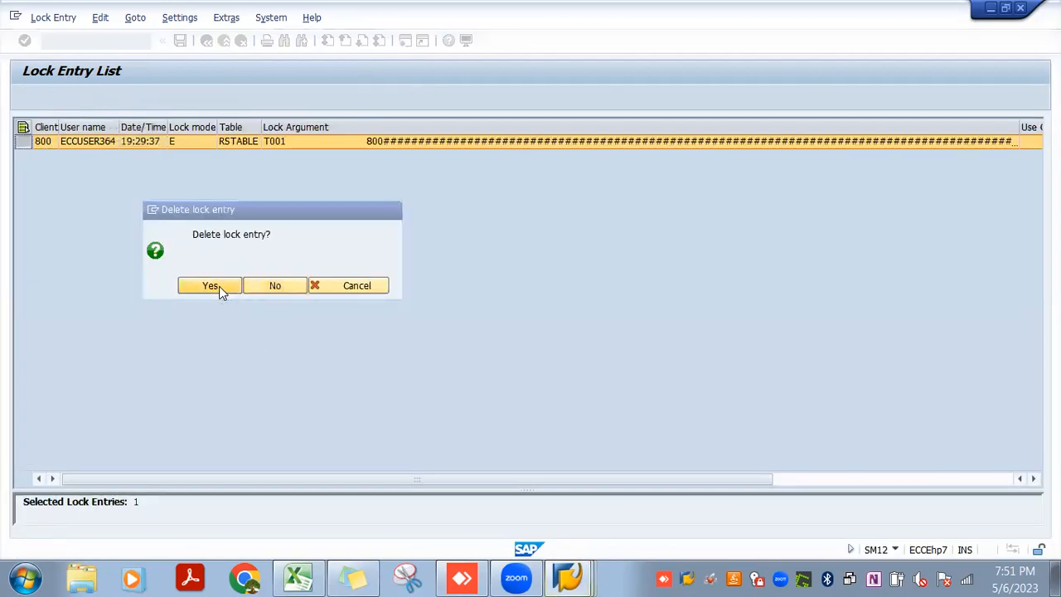
{"action": "left_click", "coordinate": [219, 286]}
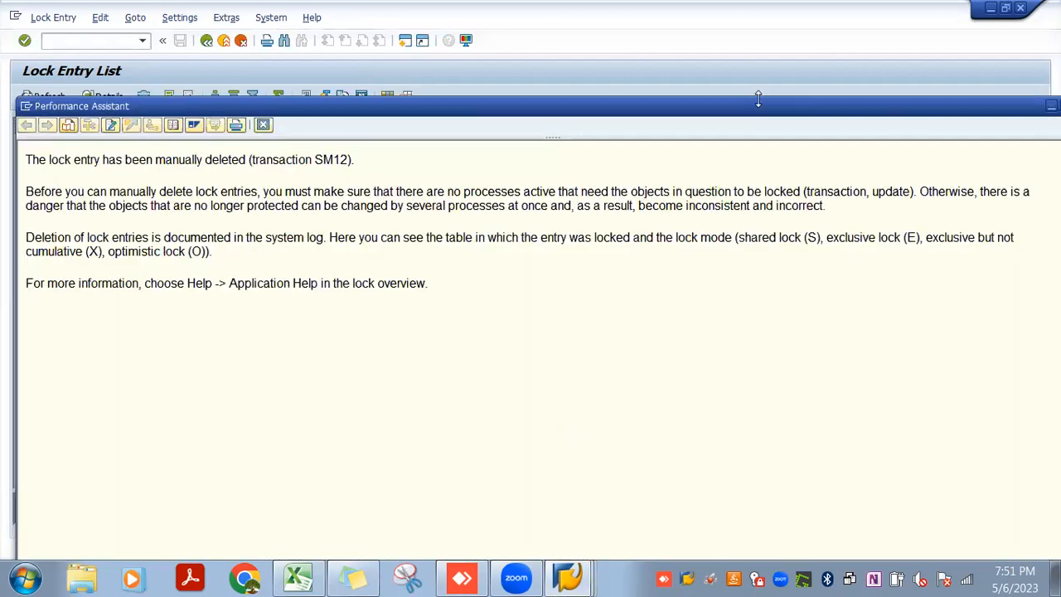
{"action": "left_click_drag", "start_coordinate": [758, 107], "coordinate": [500, 96]}
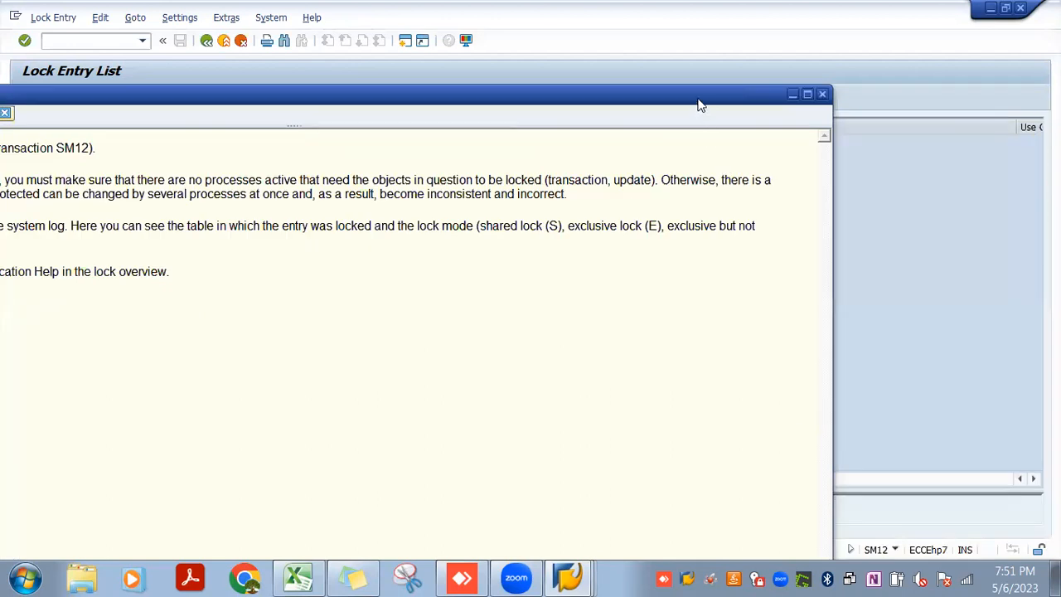
{"action": "left_click_drag", "start_coordinate": [699, 101], "coordinate": [785, 81]}
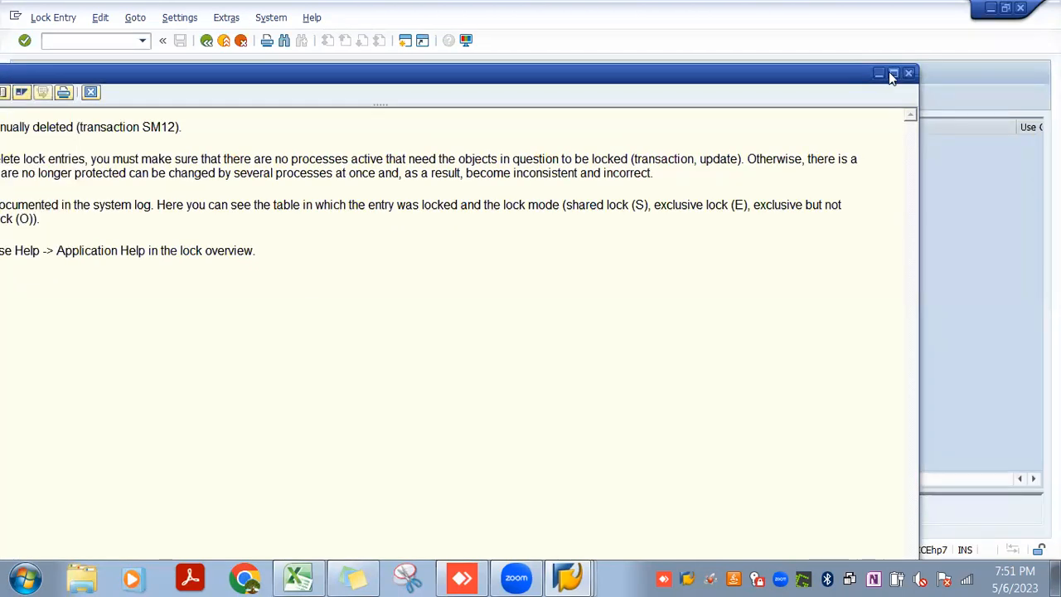
{"action": "left_click", "coordinate": [890, 73]}
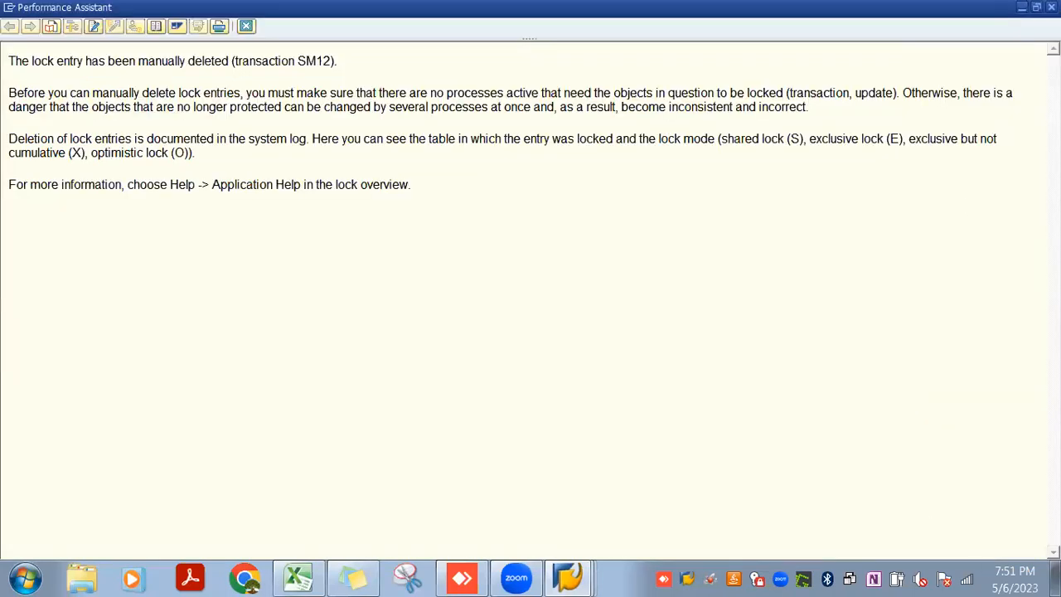
{"action": "key", "text": "Escape"}
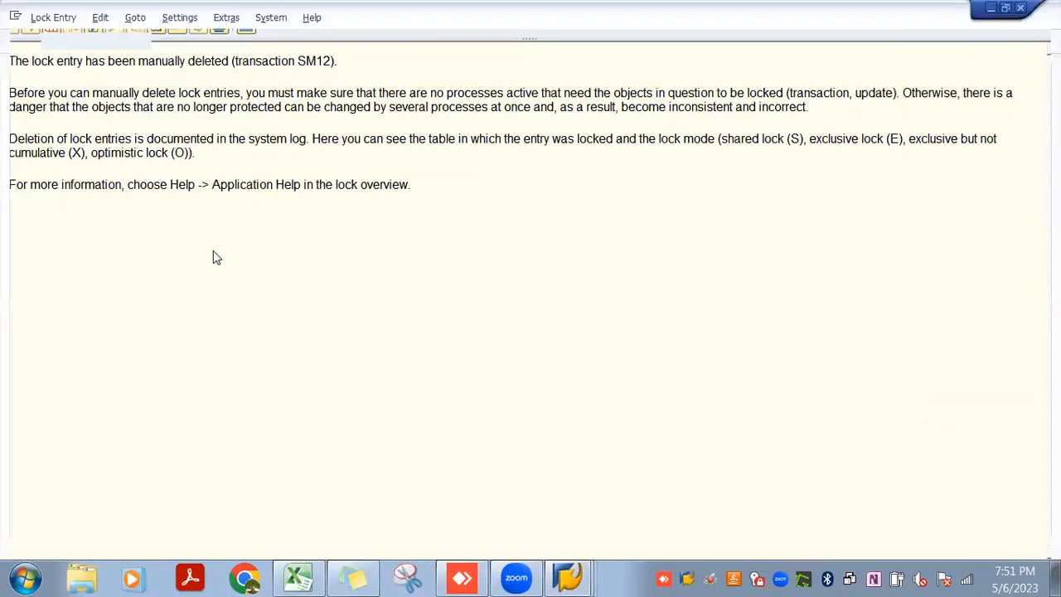
In the OBY6 session, switch the company code global data to change mode and open the details of company code JIO3
{"action": "key", "text": "alt+Tab"}
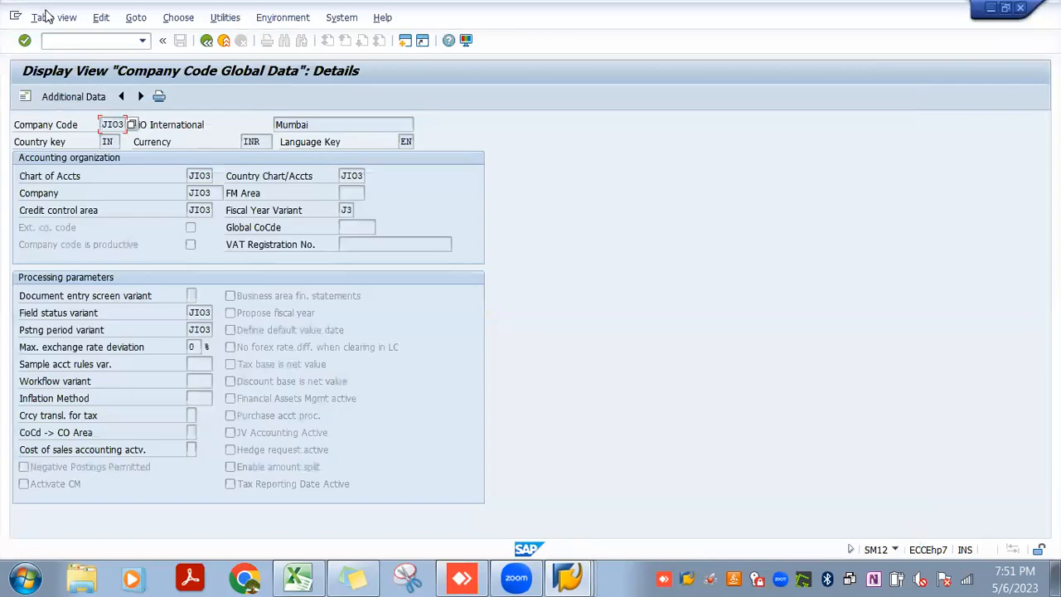
{"action": "left_click", "coordinate": [50, 18]}
{"action": "left_click", "coordinate": [61, 53]}
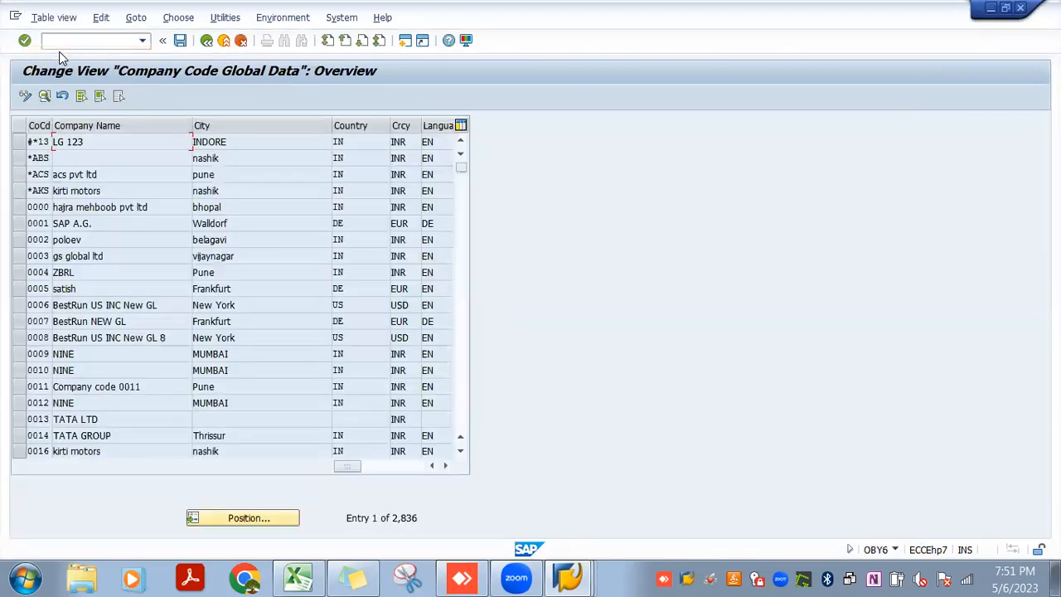
{"action": "left_click", "coordinate": [232, 518]}
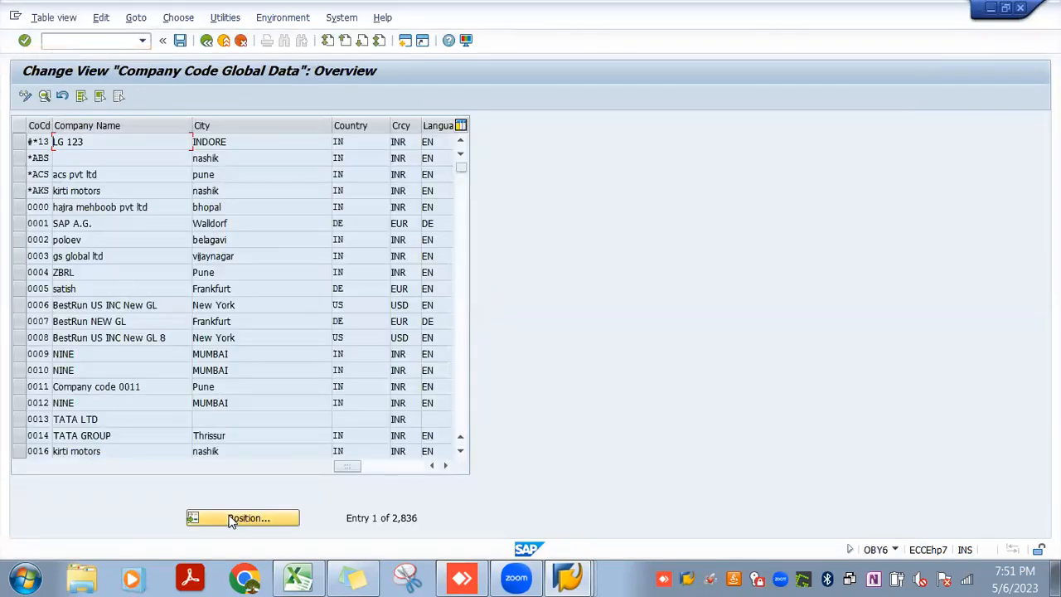
{"action": "type", "text": "jio3"}
{"action": "key", "text": "Return"}
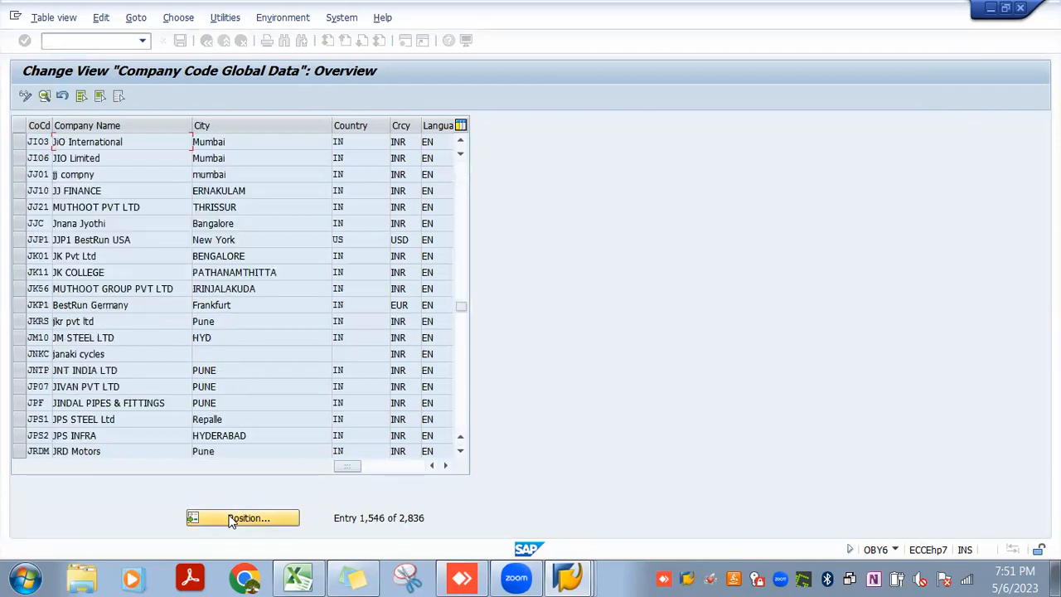
{"action": "double_click", "coordinate": [35, 145]}
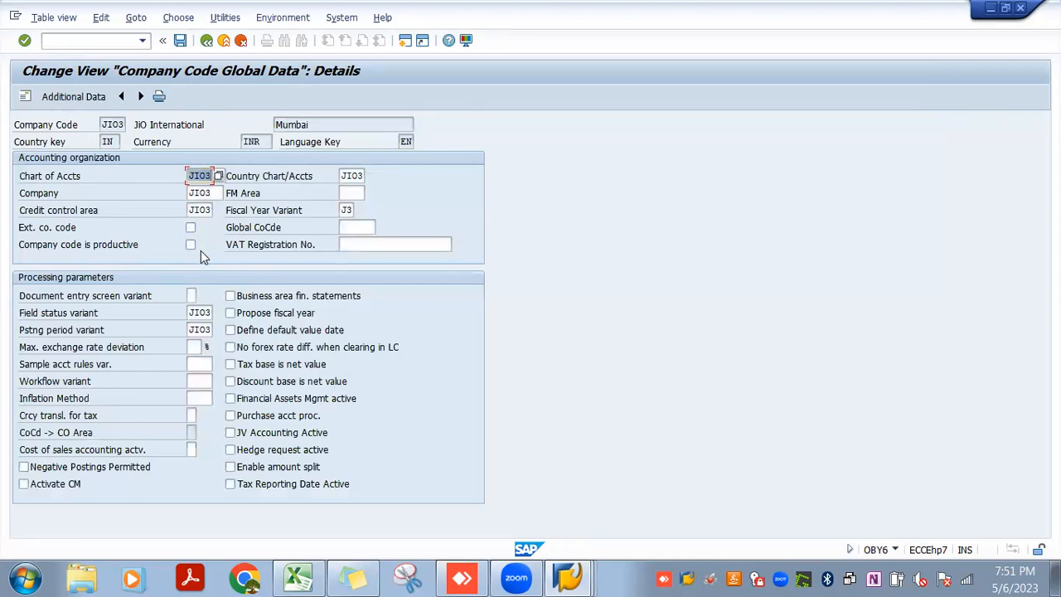
Return to the lock entry session, leave SM12, and run transaction SPRO to display the SAP Reference IMG
{"action": "key", "text": "alt+Tab"}
{"action": "key", "text": "alt+Tab"}
{"action": "key", "text": "alt+Tab"}
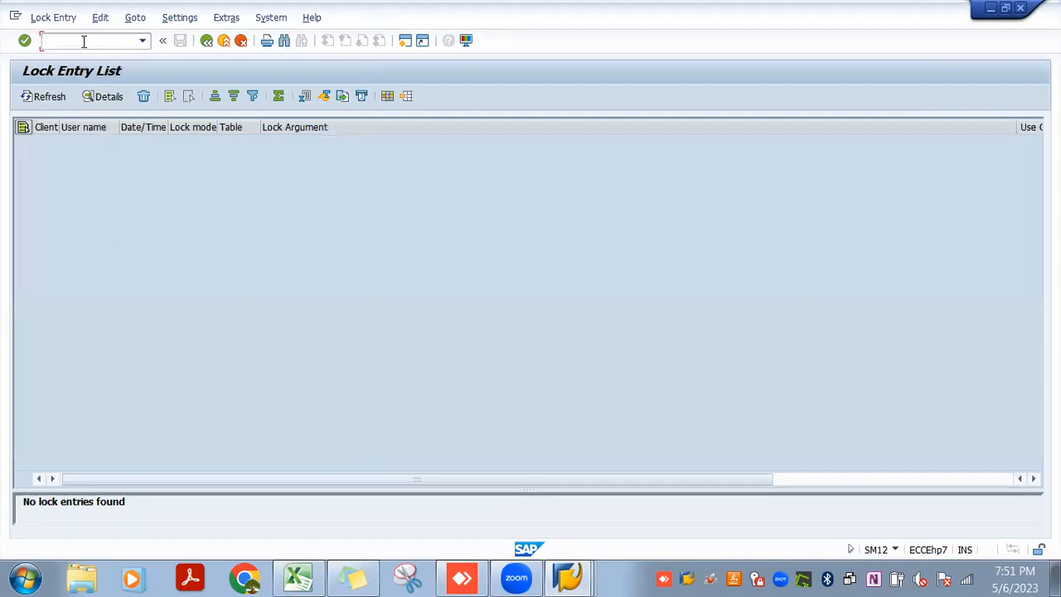
{"action": "key", "text": "Return"}
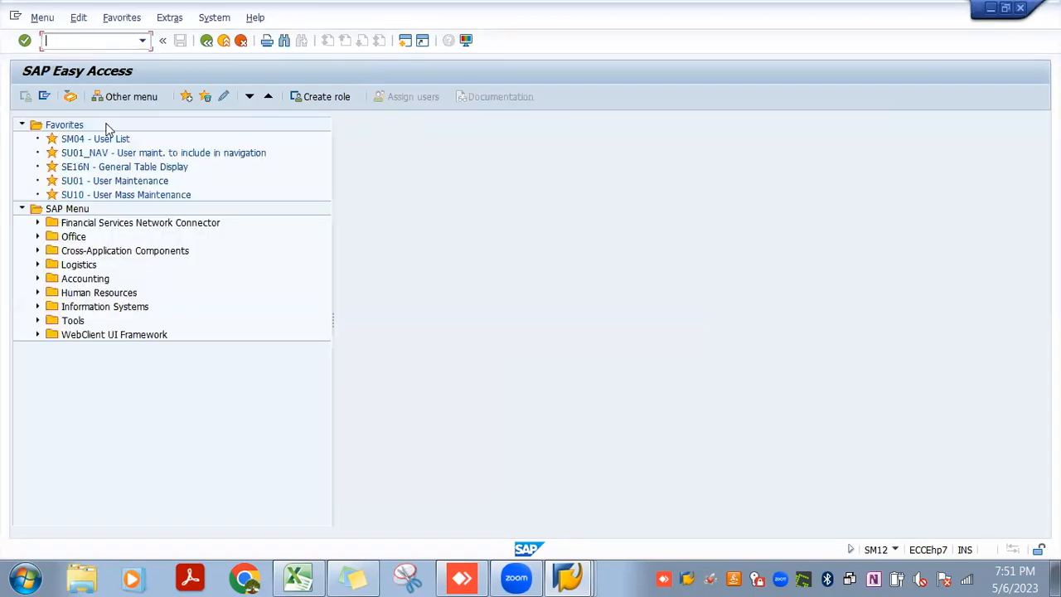
{"action": "type", "text": "spro"}
{"action": "key", "text": "Return"}
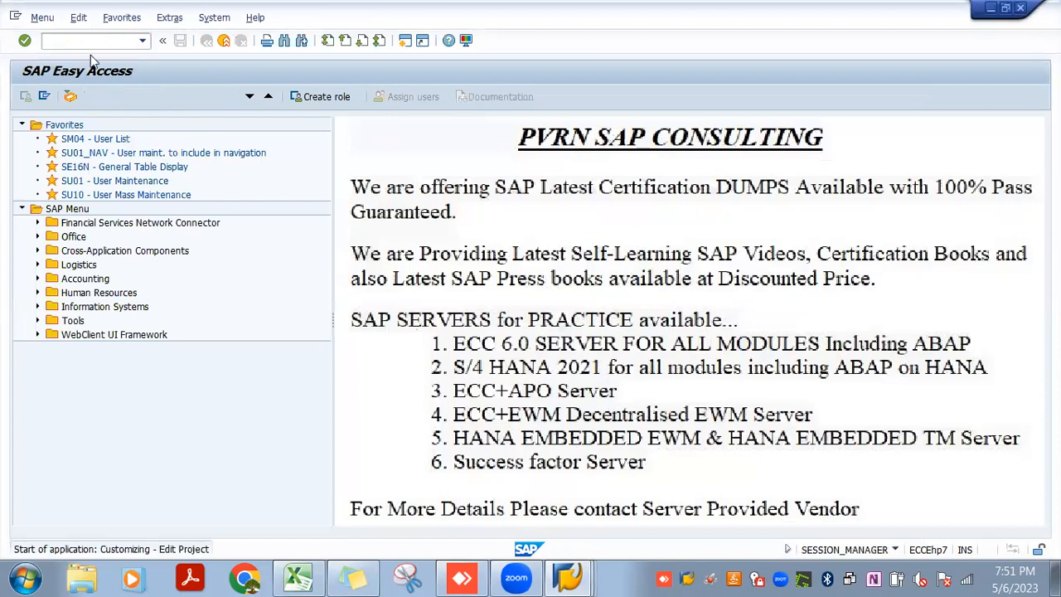
{"action": "key", "text": "F5"}
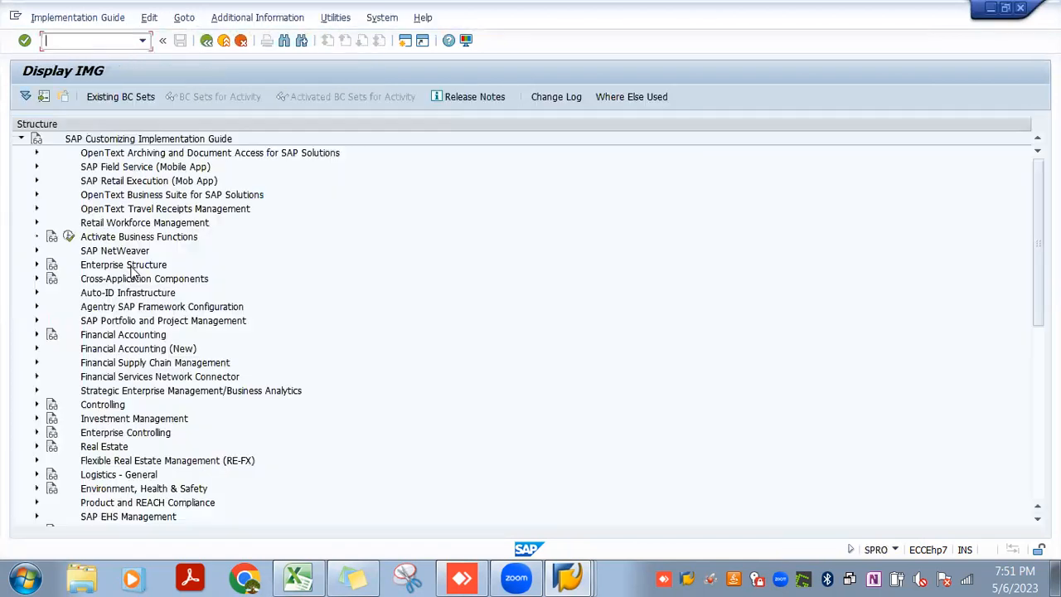
Open Define Currencies of Leading Ledger under Financial Accounting (New), Financial Accounting Global Settings (New), Ledgers, Ledger
{"action": "key", "text": "Down"}
{"action": "key", "text": "Down"}
{"action": "key", "text": "Down"}
{"action": "key", "text": "Down"}
{"action": "key", "text": "Down"}
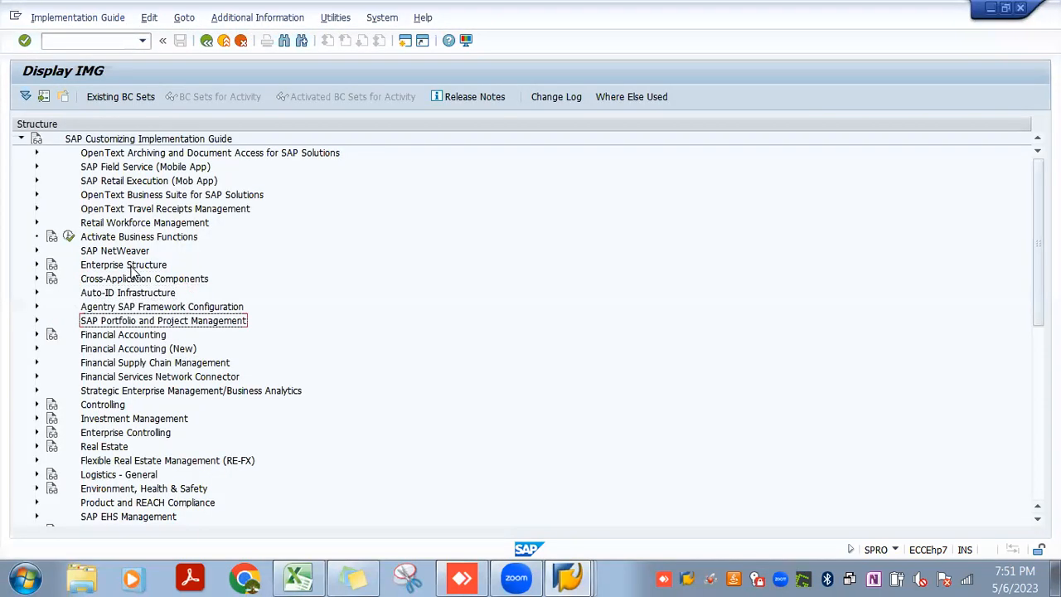
{"action": "key", "text": "Down"}
{"action": "key", "text": "Right"}
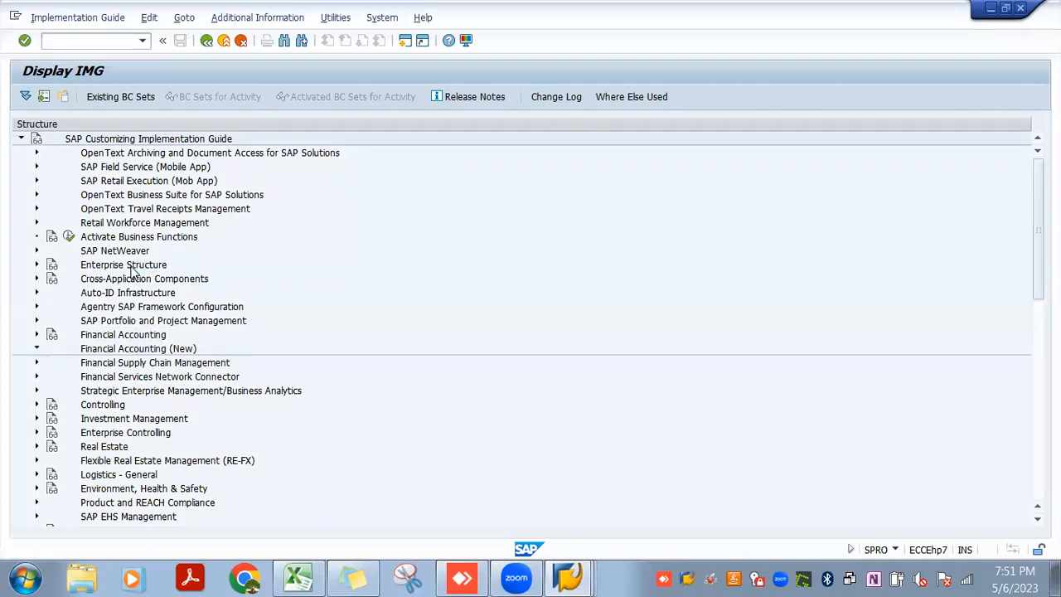
{"action": "key", "text": "Down"}
{"action": "key", "text": "Right"}
{"action": "key", "text": "Down"}
{"action": "key", "text": "Right"}
{"action": "key", "text": "Down"}
{"action": "key", "text": "Down"}
{"action": "key", "text": "Right"}
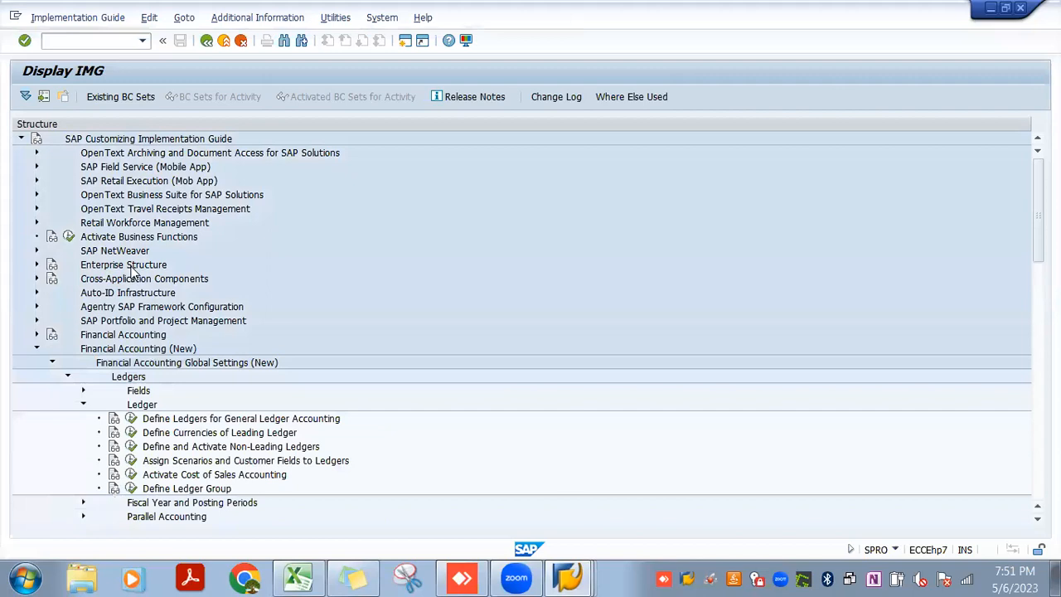
{"action": "key", "text": "Down"}
{"action": "key", "text": "Down"}
{"action": "left_click", "coordinate": [128, 436]}
Dismiss the company code positioning dialog and start a new additional local currencies entry for company code JIO3
{"action": "left_click", "coordinate": [166, 467]}
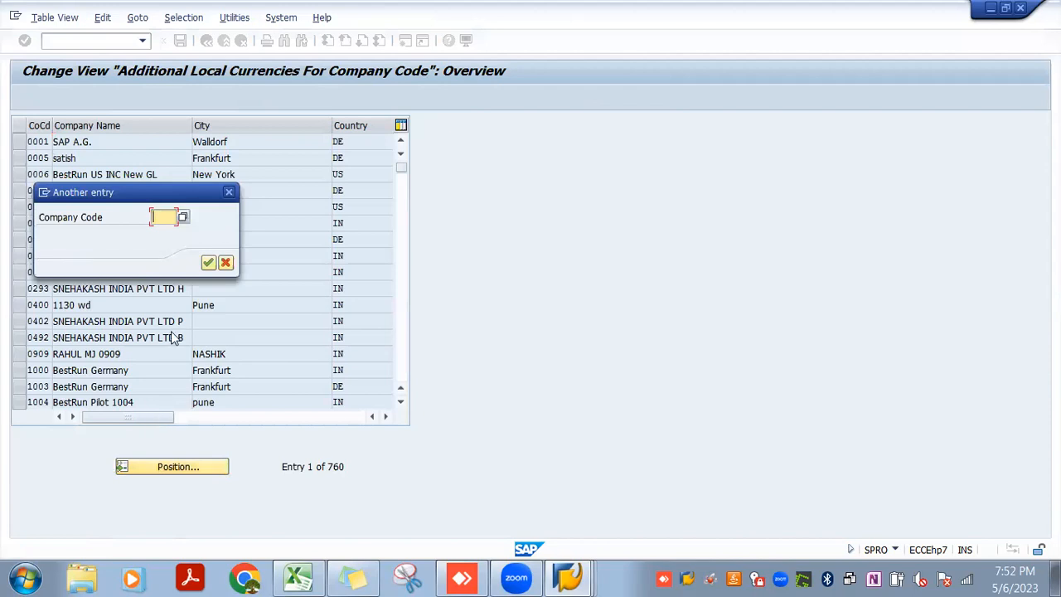
{"action": "left_click", "coordinate": [229, 193]}
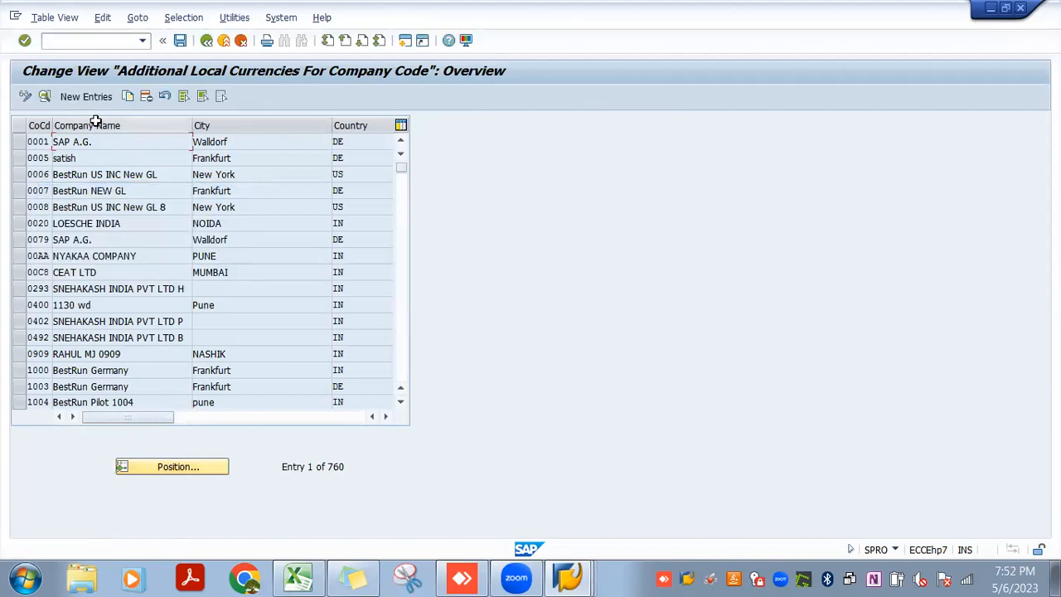
{"action": "left_click", "coordinate": [85, 98]}
{"action": "left_click", "coordinate": [108, 123]}
{"action": "type", "text": "JIO3"}
{"action": "key", "text": "Tab"}
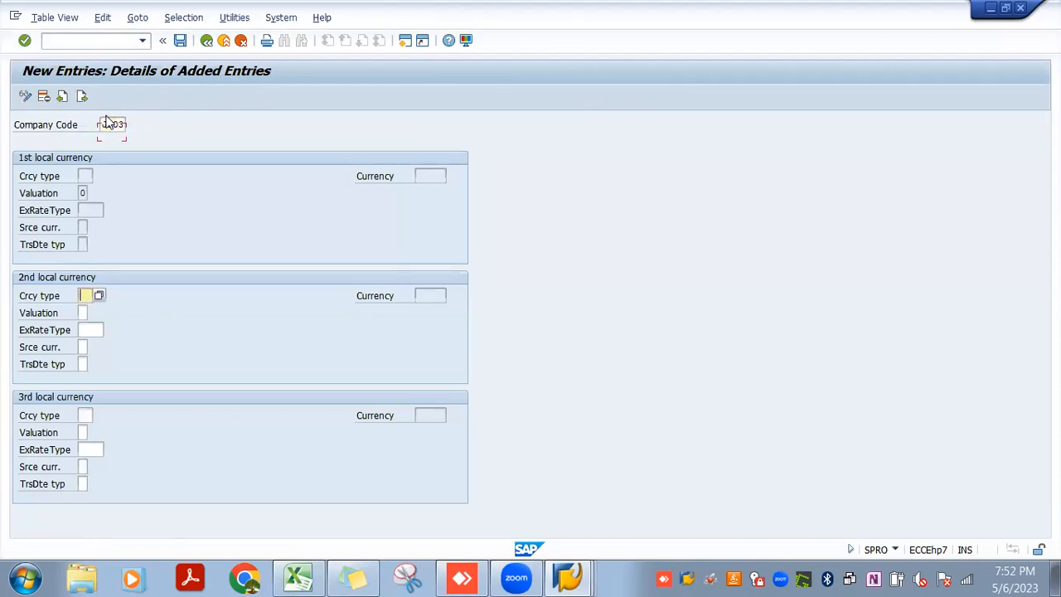
{"action": "left_click", "coordinate": [106, 123]}
{"action": "key", "text": "Return"}
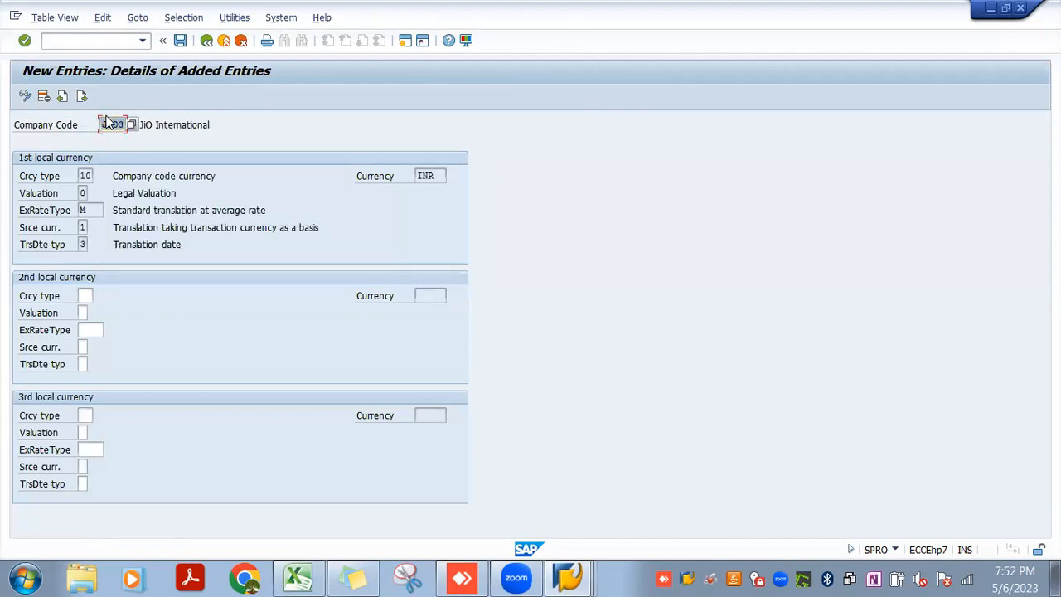
Set the 2nd local currency to type 30, exchange rate type M, source currency 2 and translation date type 1, and open the currency-change error's long text
{"action": "left_click", "coordinate": [84, 293]}
{"action": "type", "text": "30"}
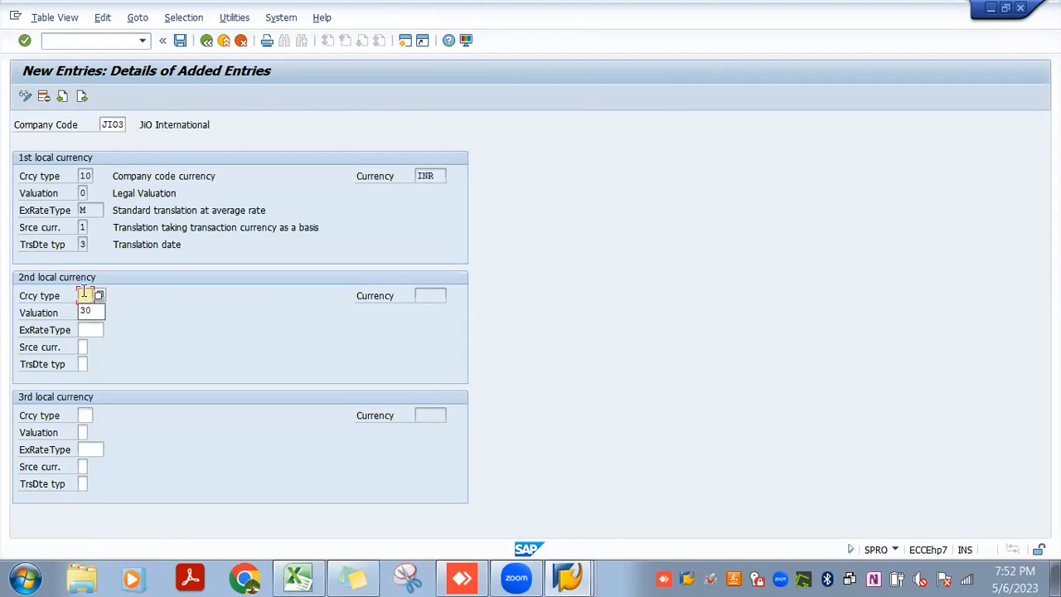
{"action": "key", "text": "Tab"}
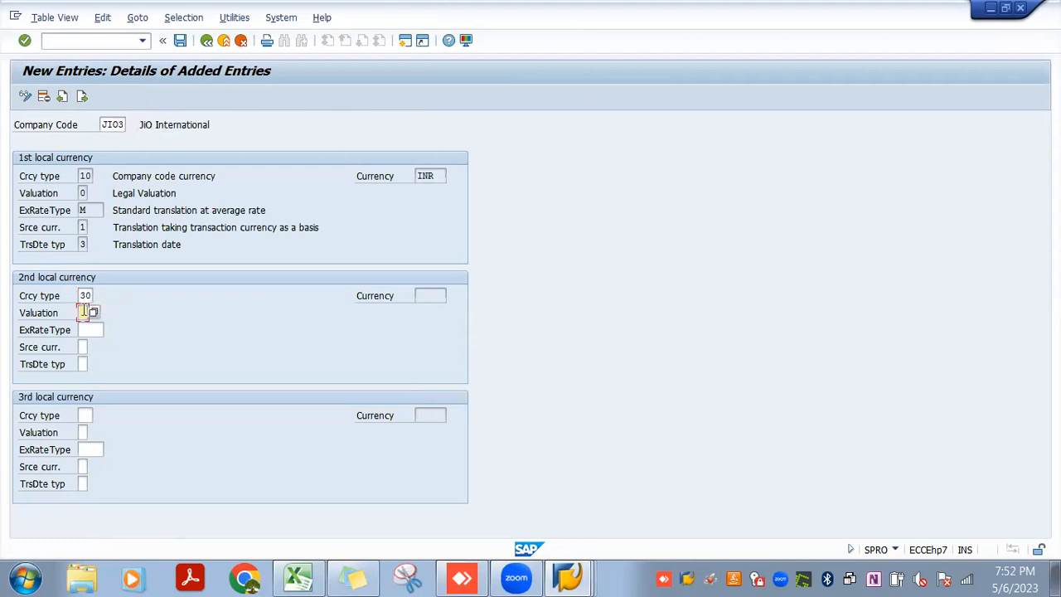
{"action": "left_click", "coordinate": [85, 330]}
{"action": "type", "text": "M"}
{"action": "key", "text": "Tab"}
{"action": "type", "text": "2"}
{"action": "key", "text": "Tab"}
{"action": "type", "text": "1"}
{"action": "key", "text": "Return"}
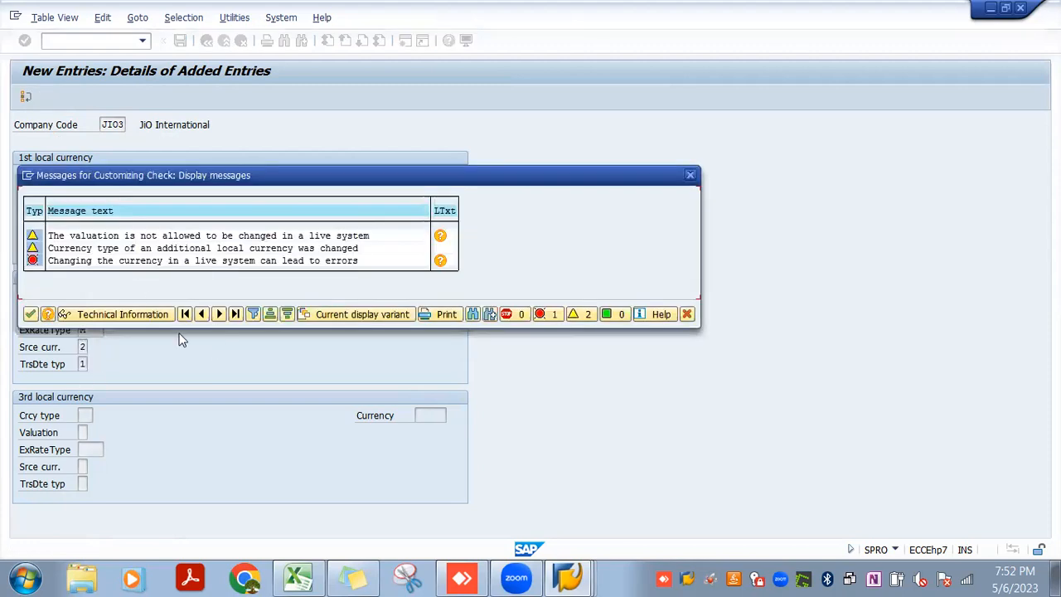
{"action": "left_click", "coordinate": [441, 262]}
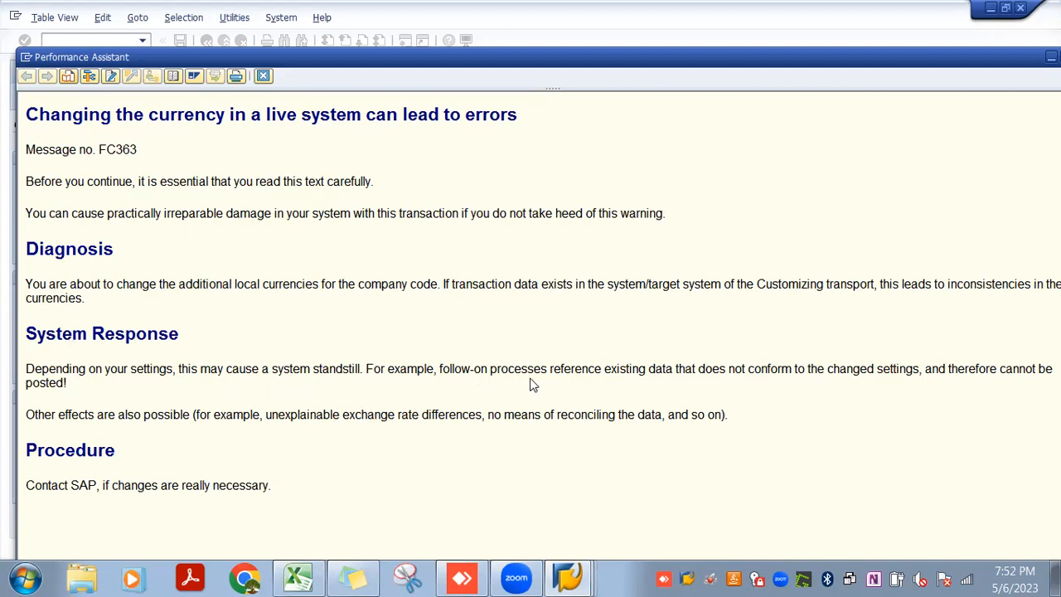
Read the long text on changing the currency in a live system, then close it and the customizing check messages
{"action": "left_click_drag", "start_coordinate": [729, 368], "coordinate": [794, 371]}
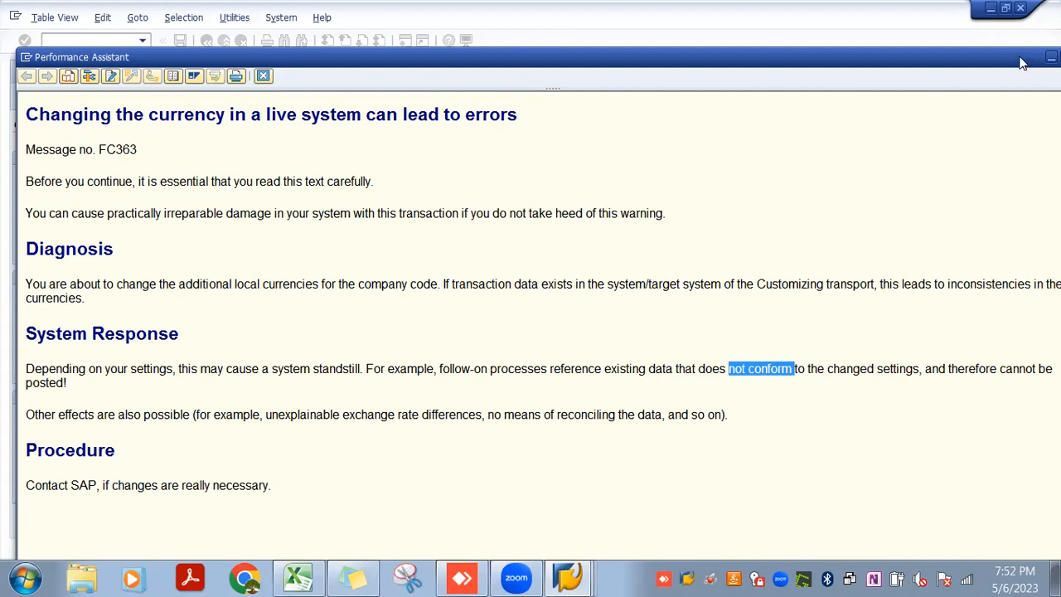
{"action": "left_click_drag", "start_coordinate": [1019, 58], "coordinate": [956, 67]}
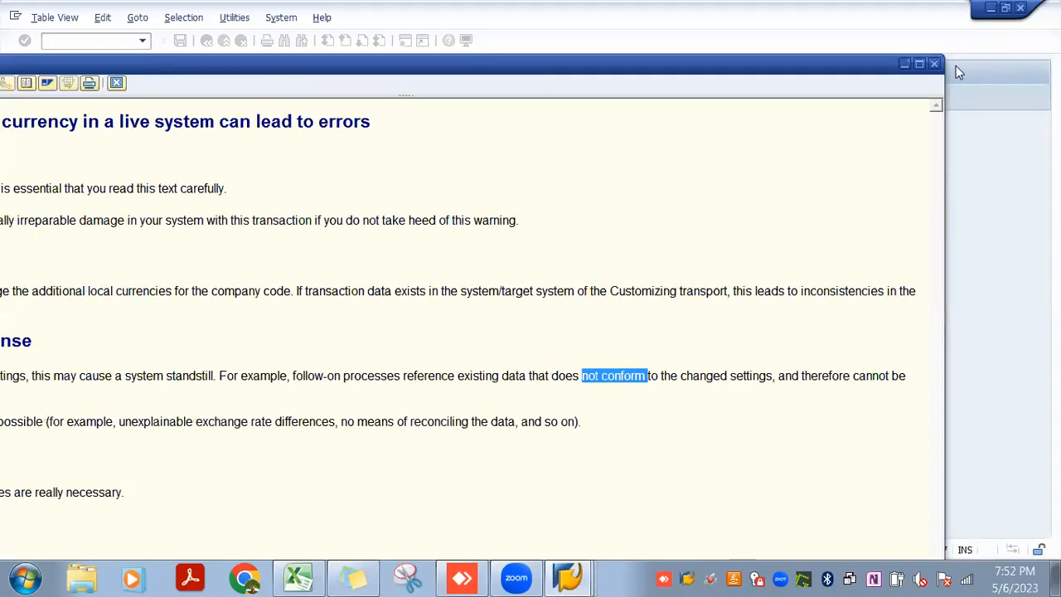
{"action": "left_click", "coordinate": [934, 64]}
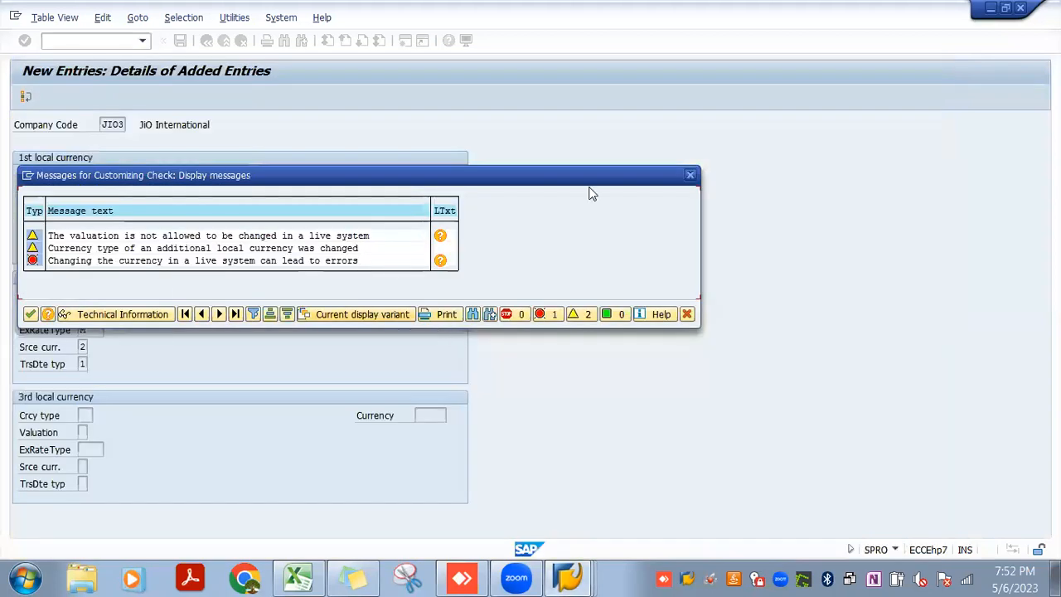
{"action": "left_click", "coordinate": [690, 174]}
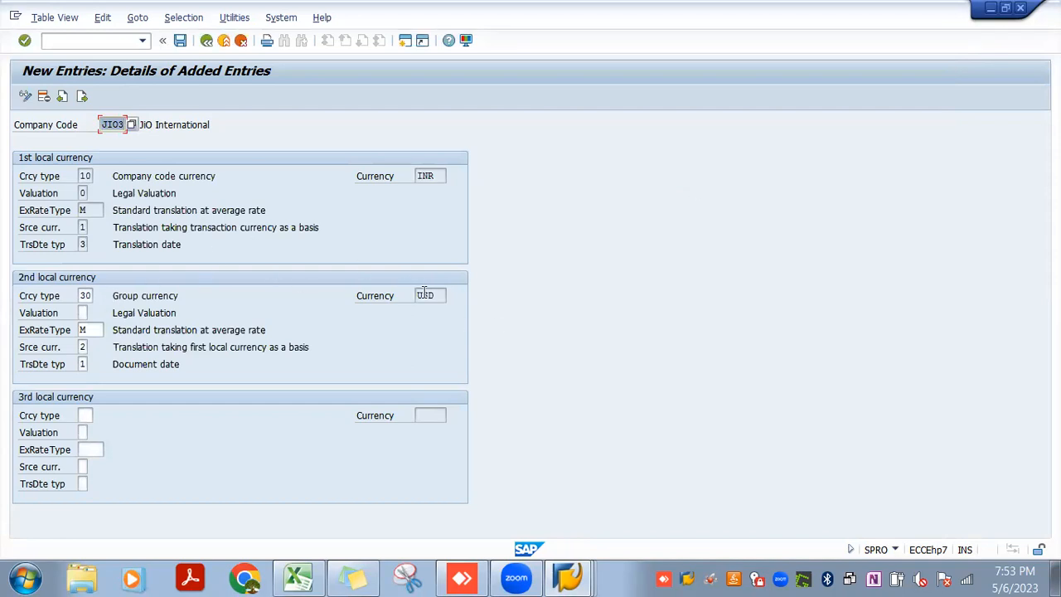
Clear all 2nd local currency settings for company code JIO3 and save the entry to the proposed customizing request
{"action": "left_click", "coordinate": [89, 295]}
{"action": "key", "text": "BackSpace"}
{"action": "key", "text": "BackSpace"}
{"action": "key", "text": "Tab"}
{"action": "key", "text": "BackSpace"}
{"action": "key", "text": "Tab"}
{"action": "key", "text": "BackSpace"}
{"action": "key", "text": "Tab"}
{"action": "key", "text": "BackSpace"}
{"action": "key", "text": "Tab"}
{"action": "key", "text": "BackSpace"}
{"action": "left_click", "coordinate": [186, 42]}
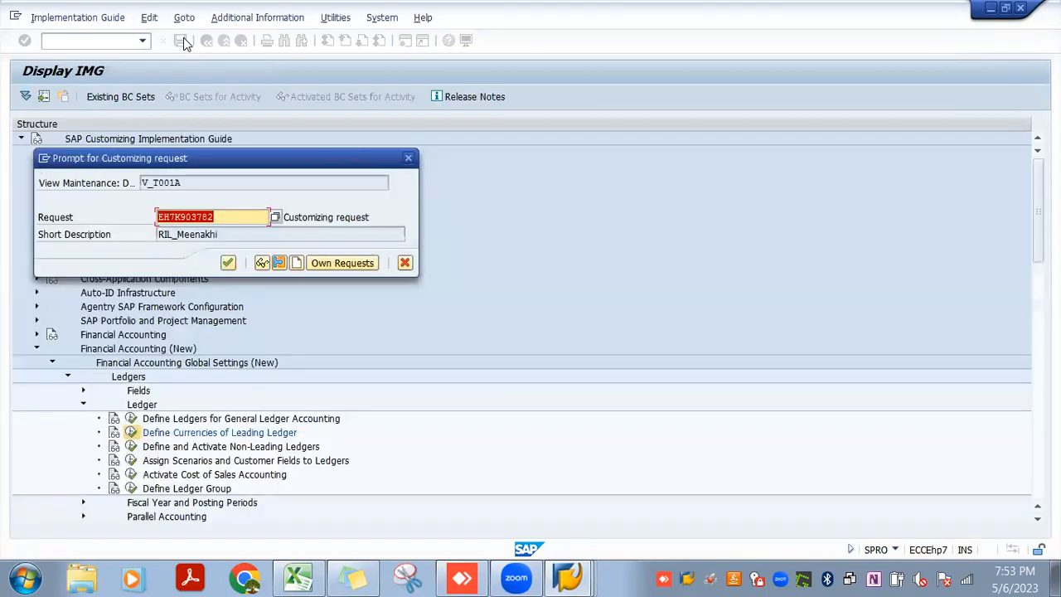
{"action": "left_click", "coordinate": [228, 263]}
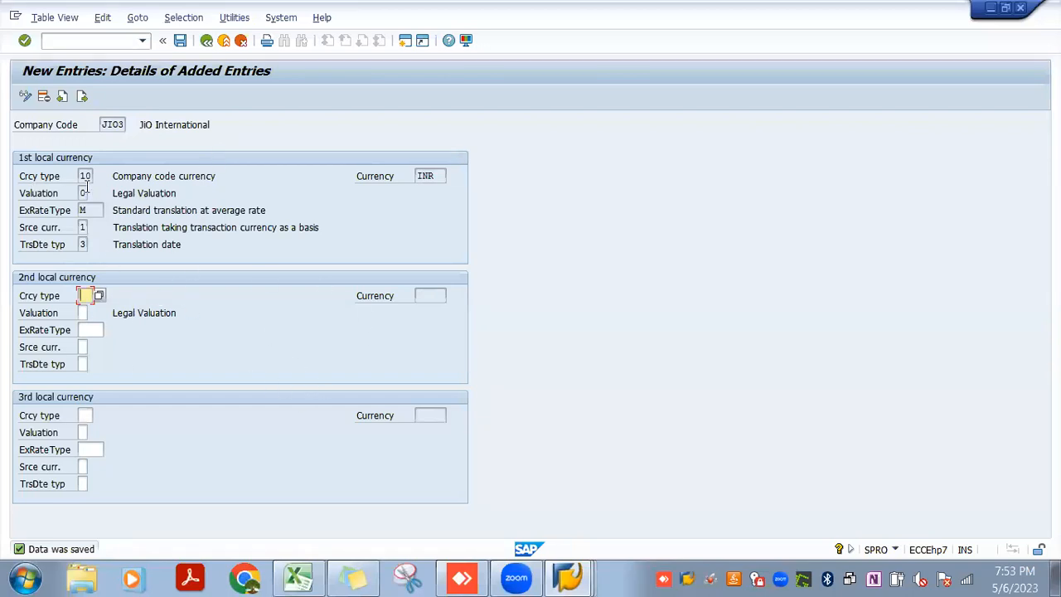
Return to the IMG structure and open Define and Activate Non-Leading Ledgers for ledger 11
{"action": "left_click", "coordinate": [206, 43]}
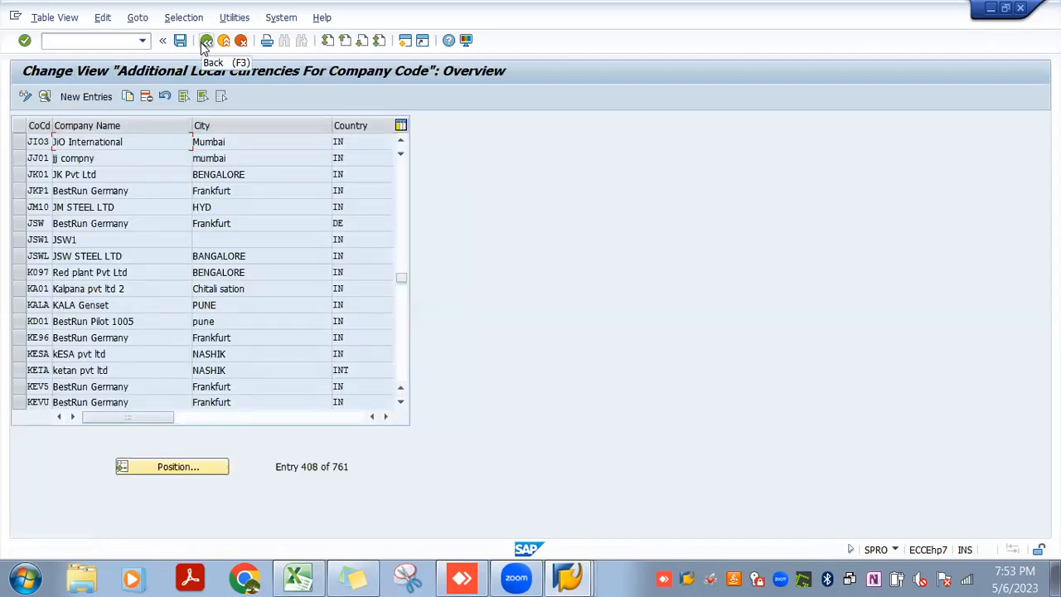
{"action": "left_click", "coordinate": [206, 42]}
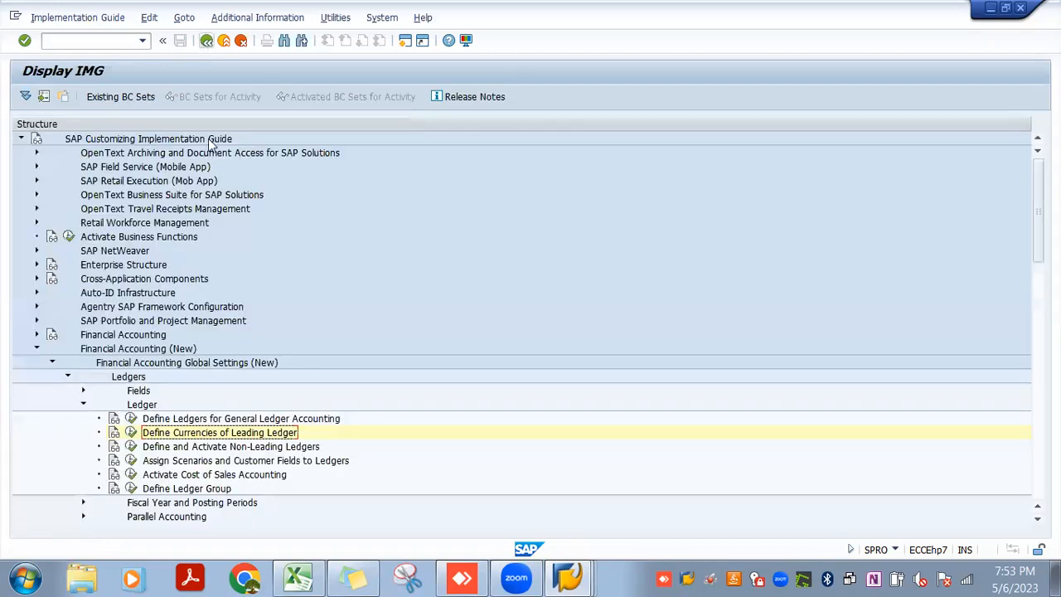
{"action": "left_click", "coordinate": [133, 448]}
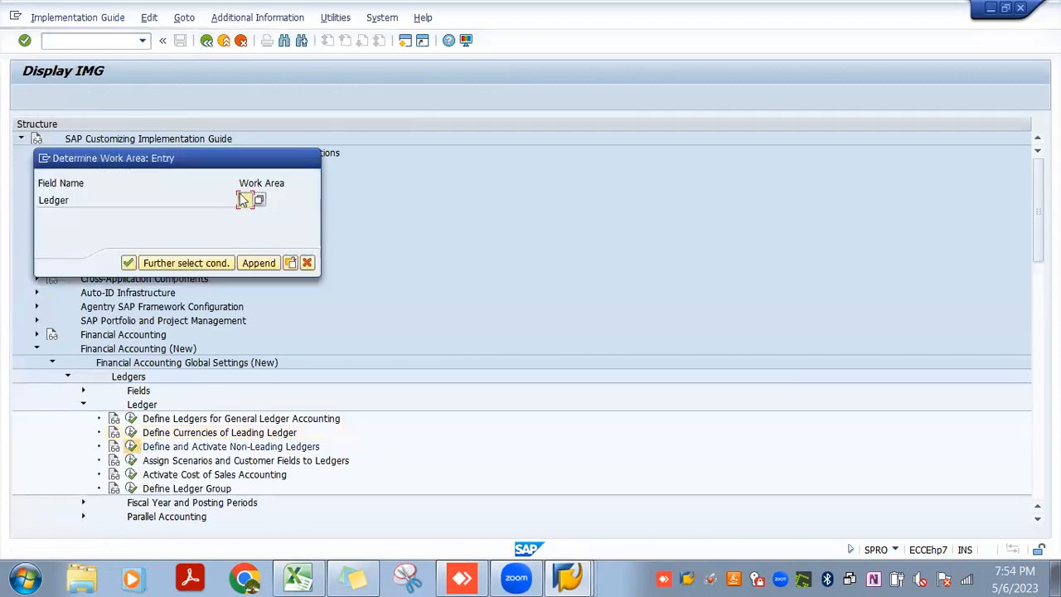
{"action": "type", "text": "11"}
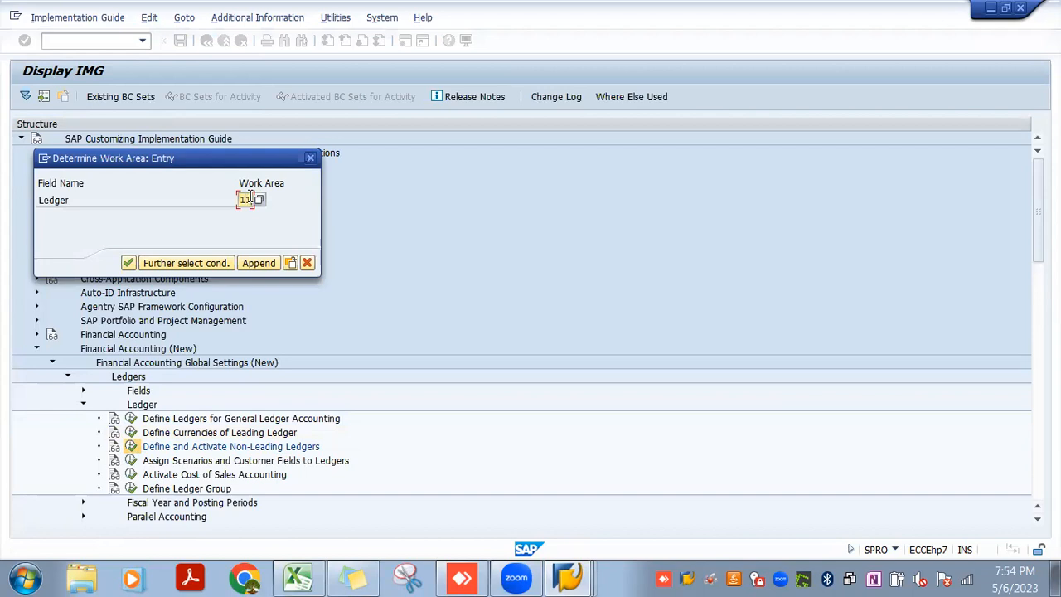
{"action": "key", "text": "Return"}
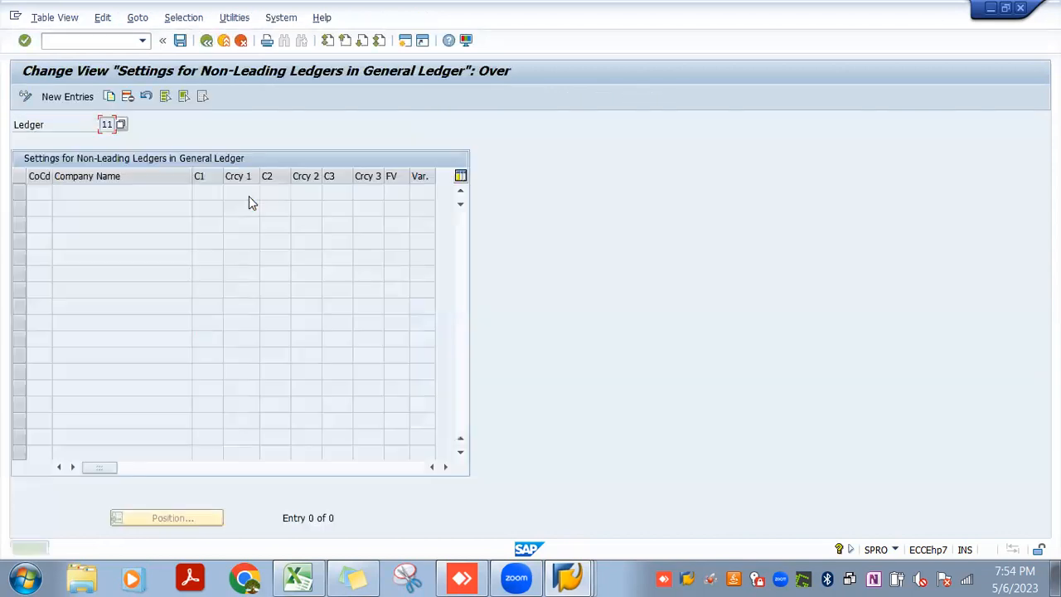
Start a new non-leading ledger entry for company code JIO3 with INR in both the C2 and C3 columns
{"action": "left_click", "coordinate": [63, 97]}
{"action": "type", "text": "JIC3"}
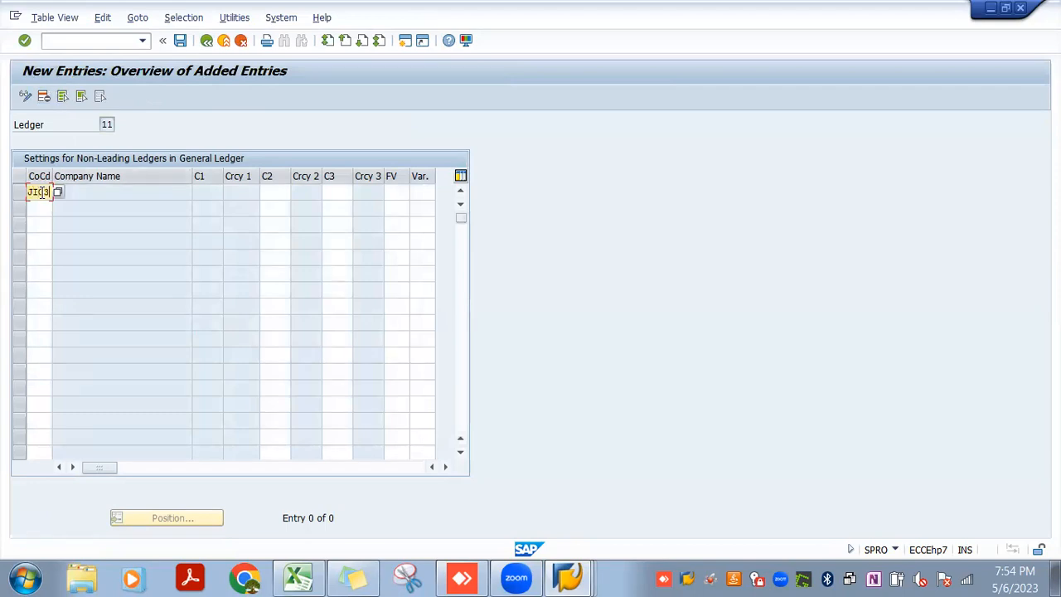
{"action": "key", "text": "Tab"}
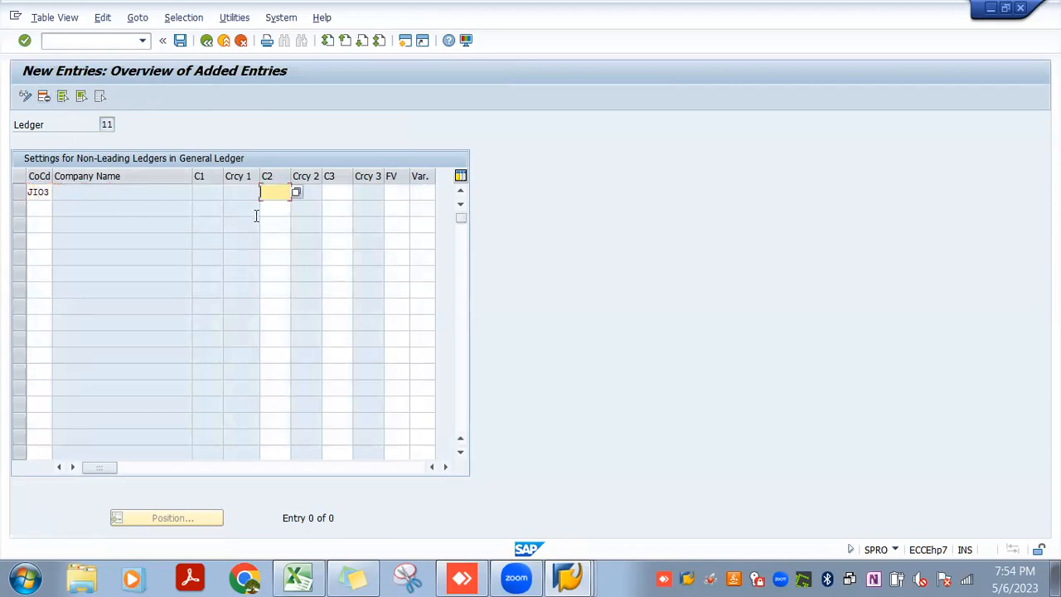
{"action": "left_click", "coordinate": [297, 193]}
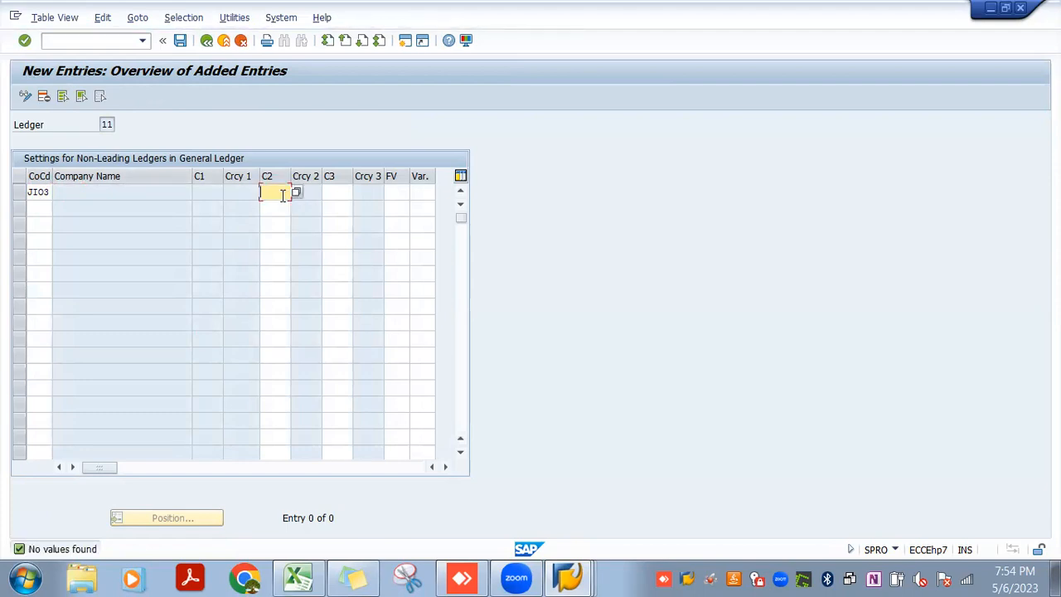
{"action": "type", "text": "INR"}
{"action": "key", "text": "Tab"}
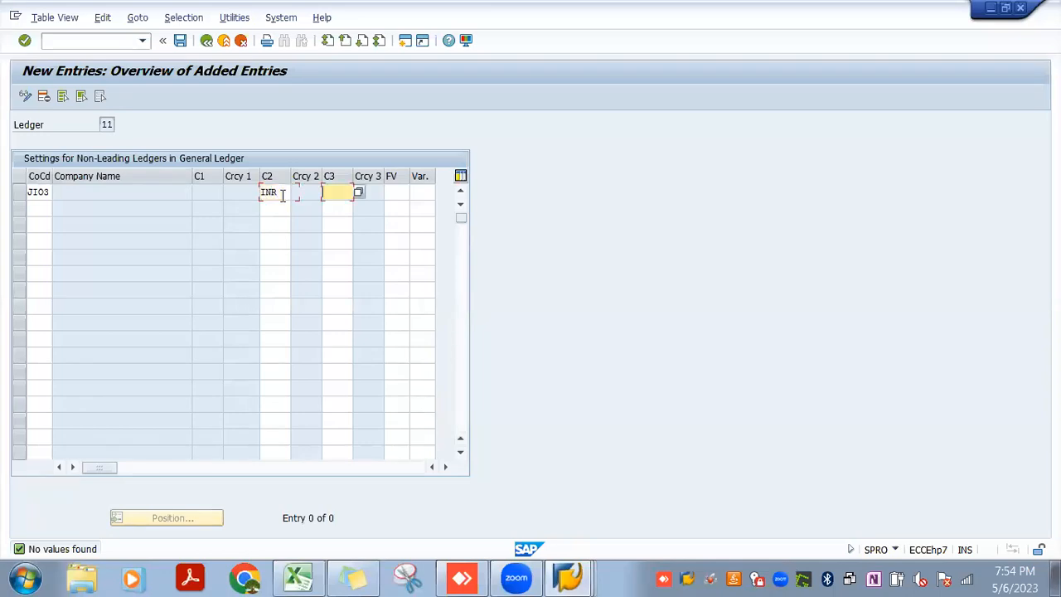
{"action": "type", "text": "INR"}
{"action": "key", "text": "Tab"}
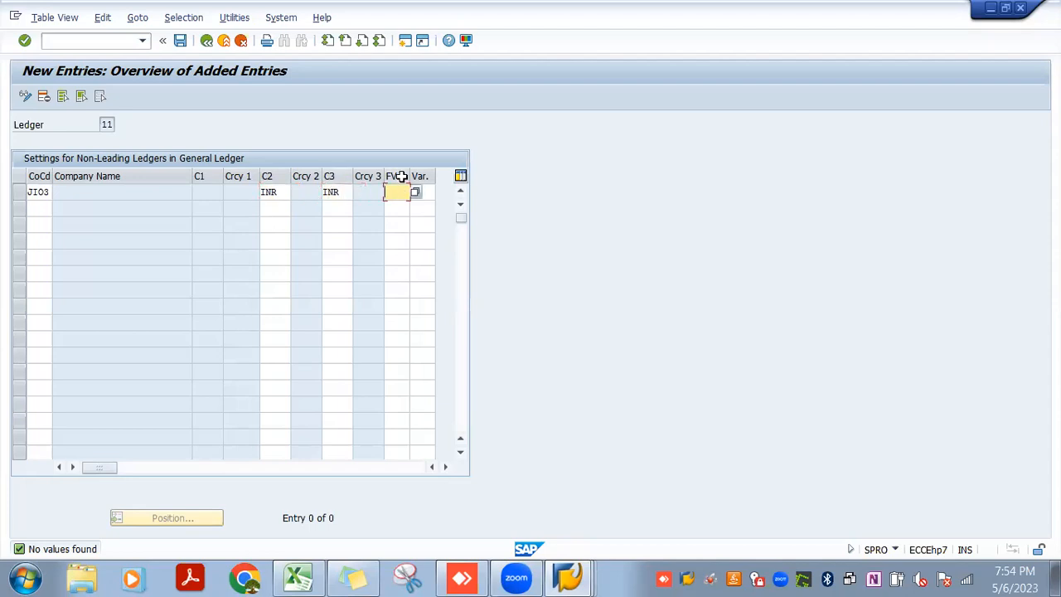
Browse the list of possible fiscal year variants for the JIO3 entry and close it without choosing one
{"action": "left_click", "coordinate": [417, 193]}
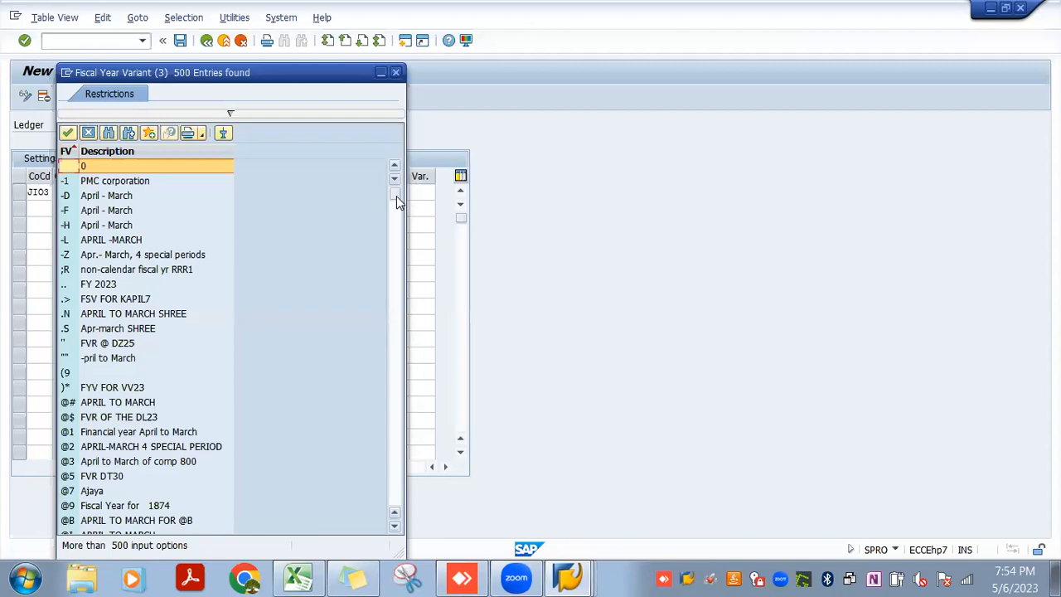
{"action": "left_click_drag", "start_coordinate": [396, 196], "coordinate": [398, 229]}
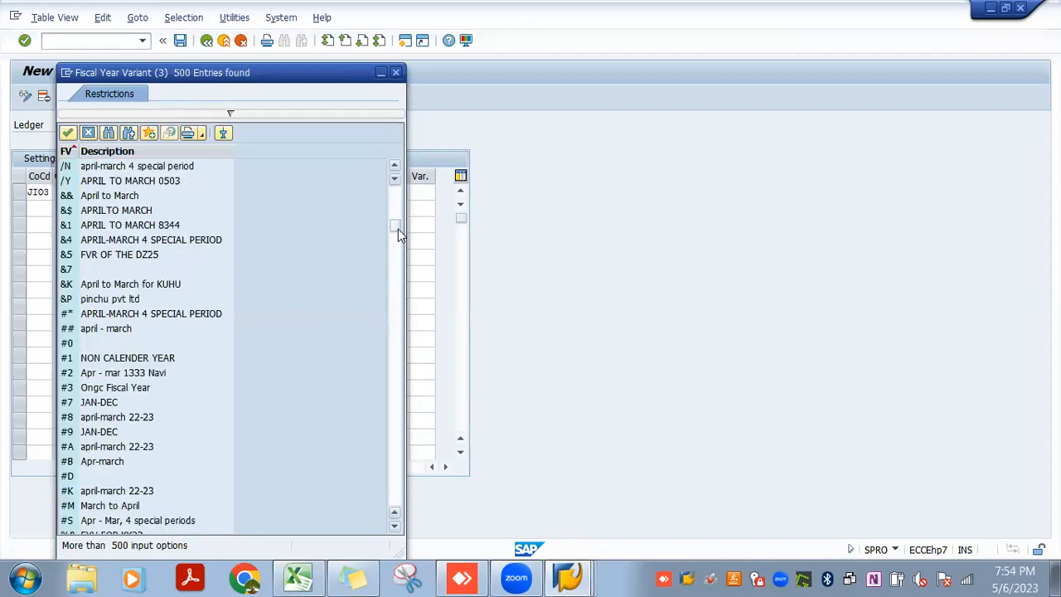
{"action": "left_click_drag", "start_coordinate": [398, 229], "coordinate": [394, 272]}
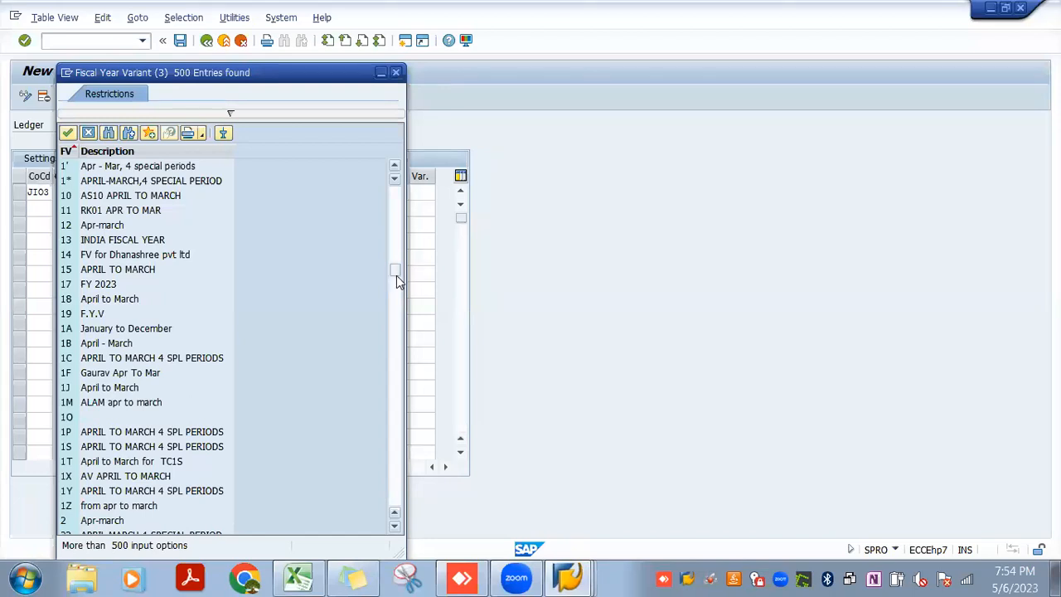
{"action": "left_click_drag", "start_coordinate": [396, 282], "coordinate": [400, 297]}
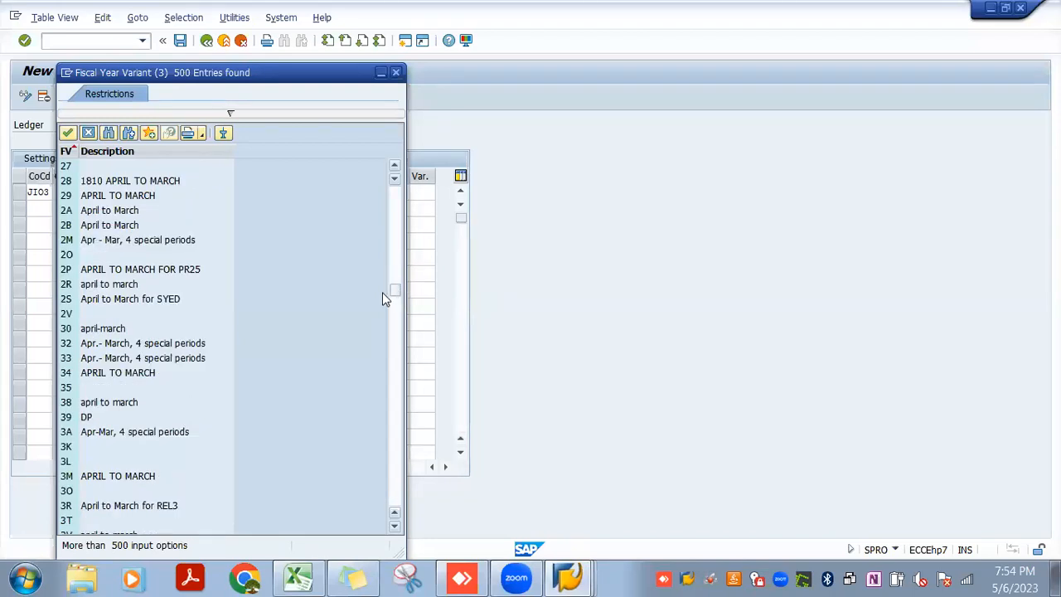
{"action": "left_click_drag", "start_coordinate": [393, 299], "coordinate": [396, 396]}
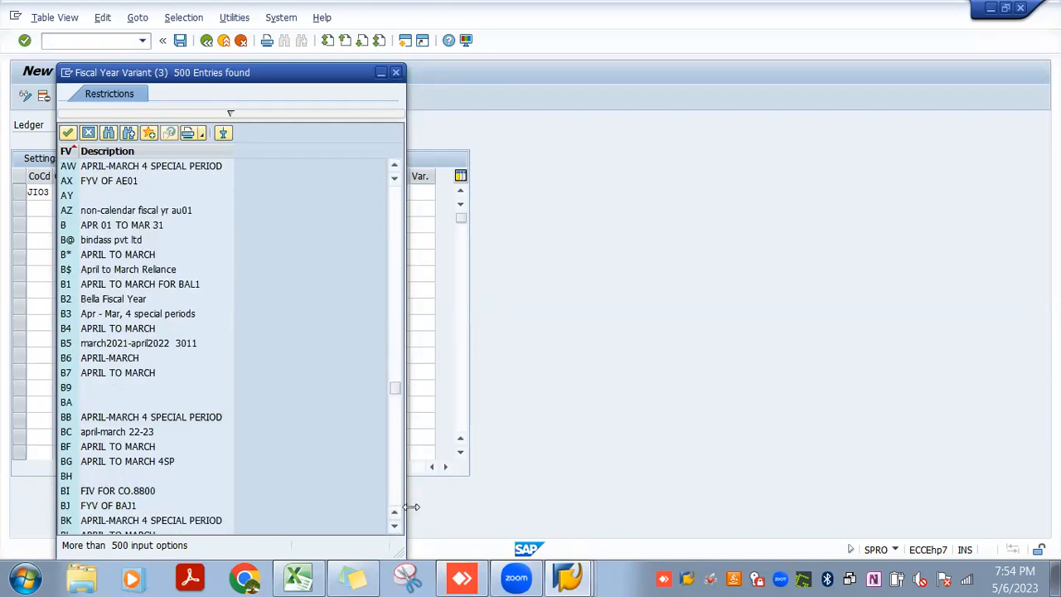
{"action": "left_click_drag", "start_coordinate": [397, 522], "coordinate": [398, 526]}
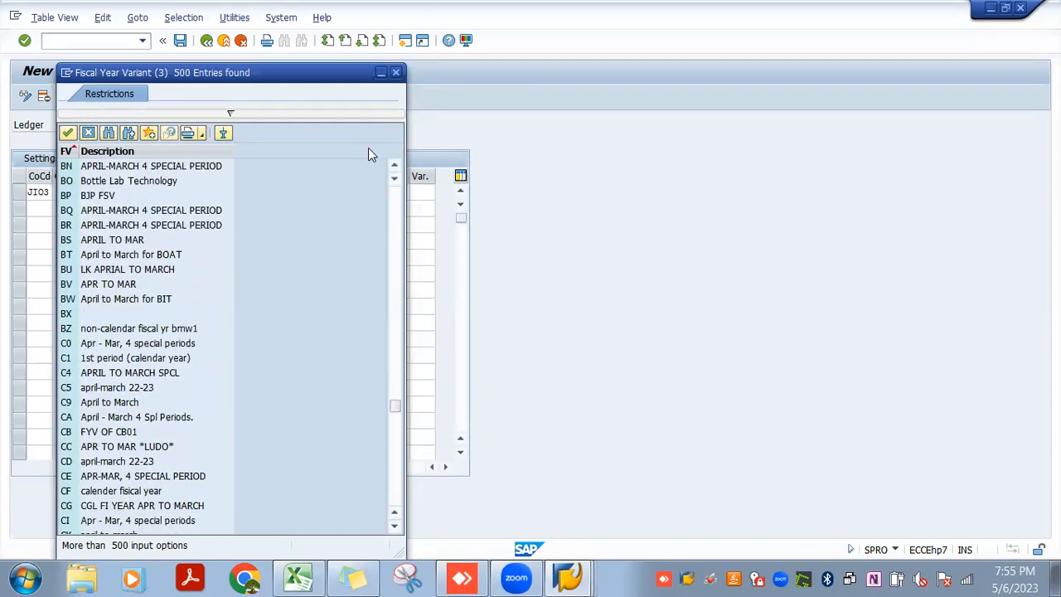
{"action": "left_click", "coordinate": [396, 75]}
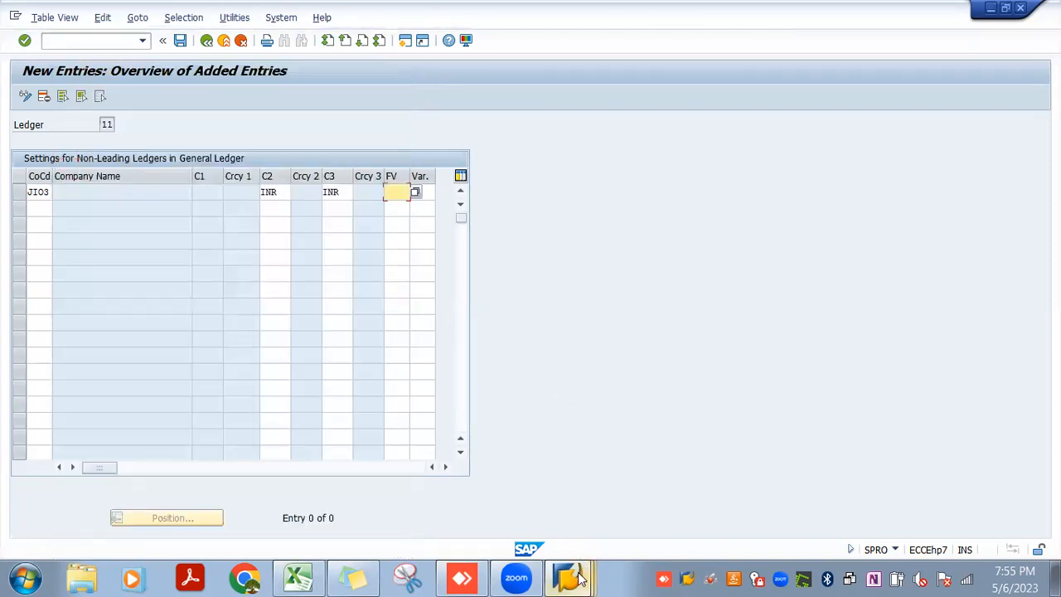
Check the fiscal year variant in JIO3's OBY6 global data session and enter J3 as the ledger entry's variant
{"action": "mouse_move", "coordinate": [578, 577]}
{"action": "left_click", "coordinate": [573, 506]}
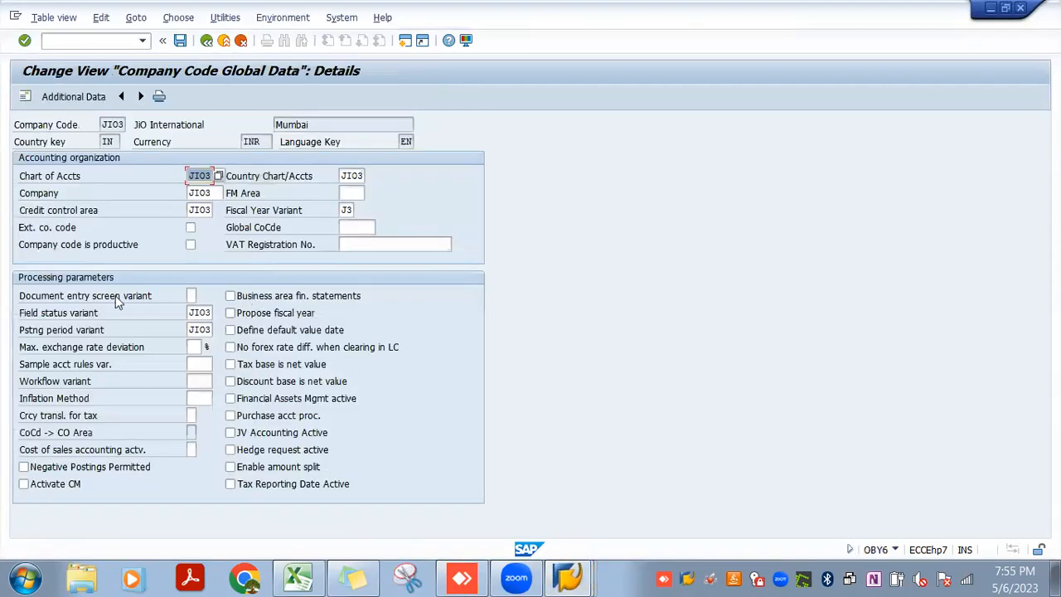
{"action": "left_click", "coordinate": [347, 210]}
{"action": "key", "text": "alt+Tab"}
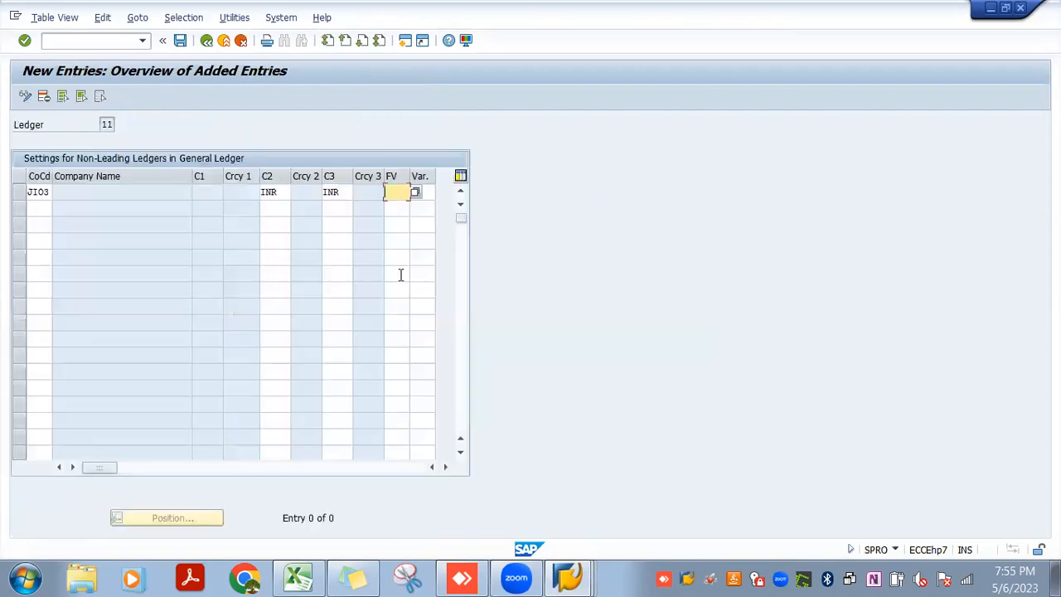
{"action": "type", "text": "J3"}
Try to save the JIO3 ledger entry, clearing C2 and C3 and answering Yes to the productive company code question
{"action": "left_click", "coordinate": [182, 41]}
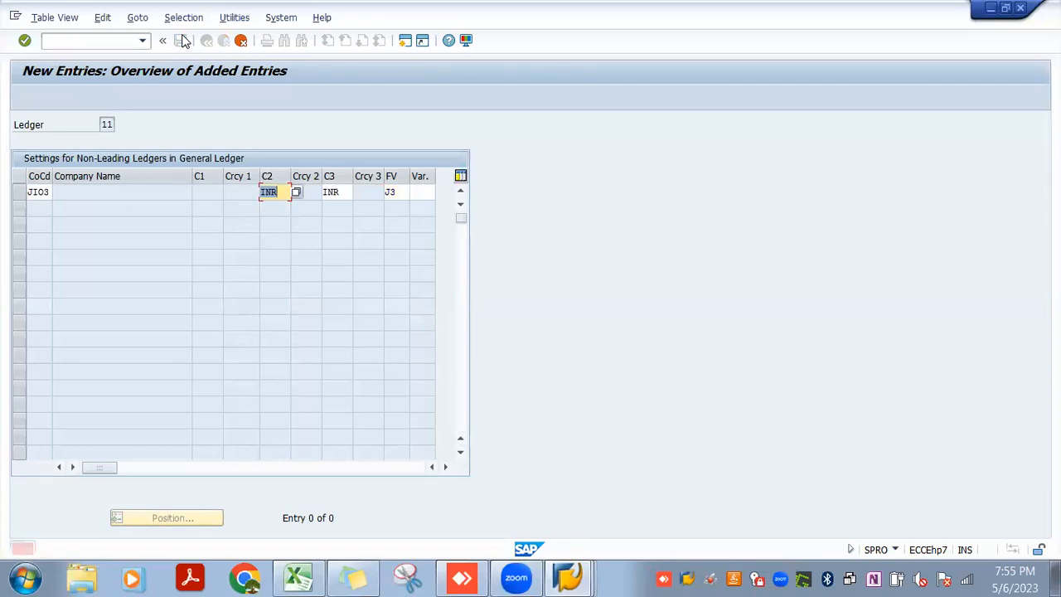
{"action": "key", "text": "Delete"}
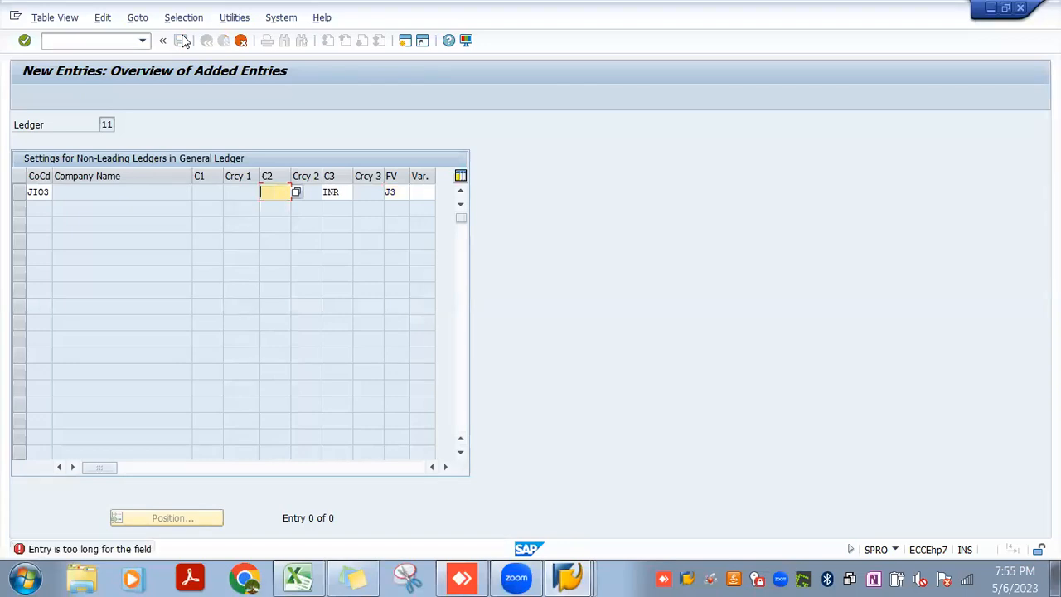
{"action": "left_click", "coordinate": [181, 40]}
{"action": "key", "text": "Delete"}
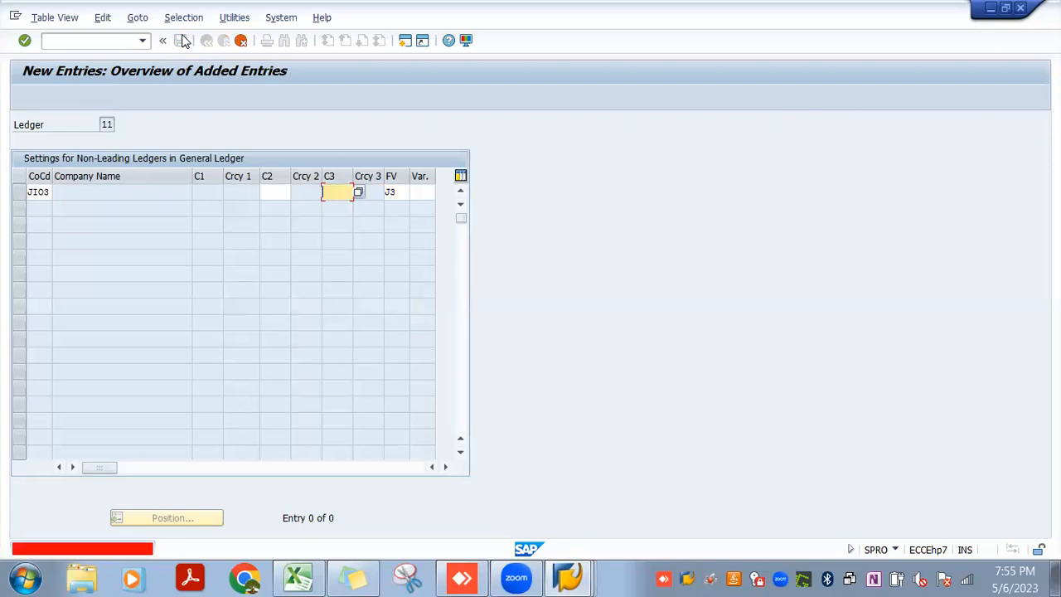
{"action": "key", "text": "Return"}
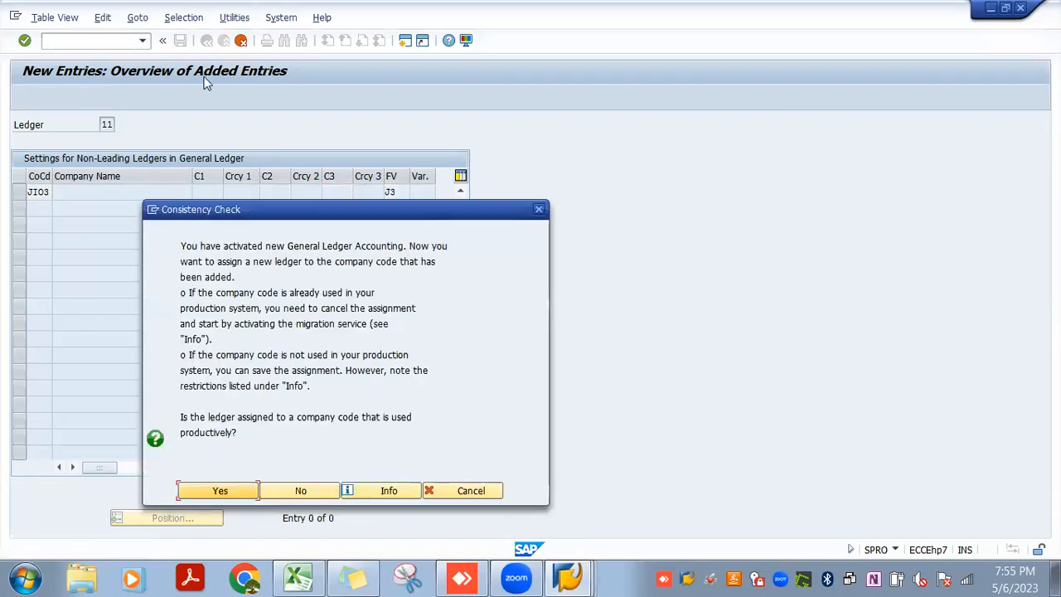
{"action": "left_click", "coordinate": [233, 489]}
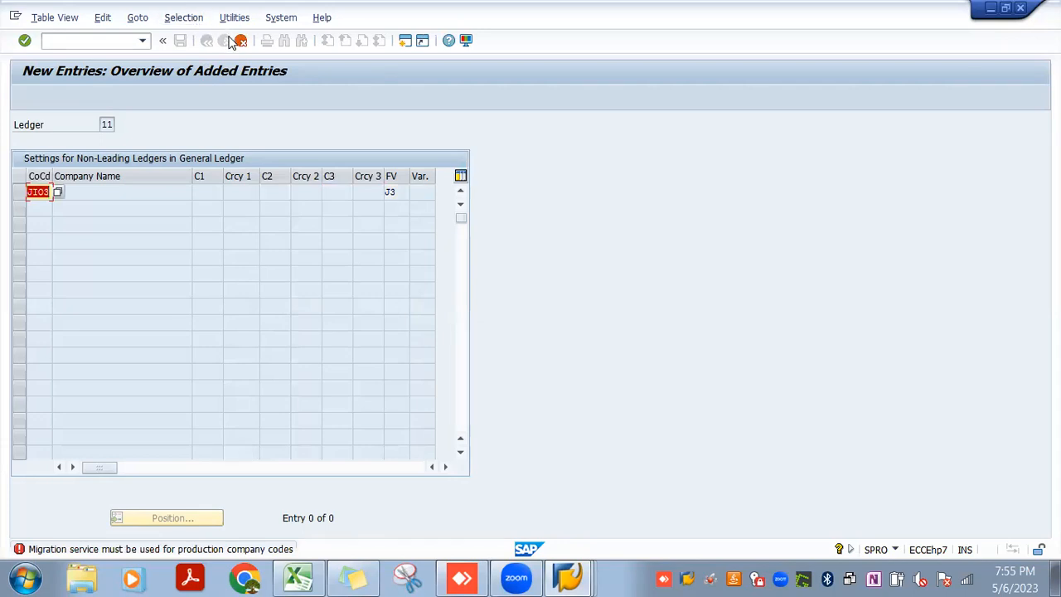
Discard the new JIO3 non-leading ledger entry and go back to the IMG structure
{"action": "left_click", "coordinate": [237, 40]}
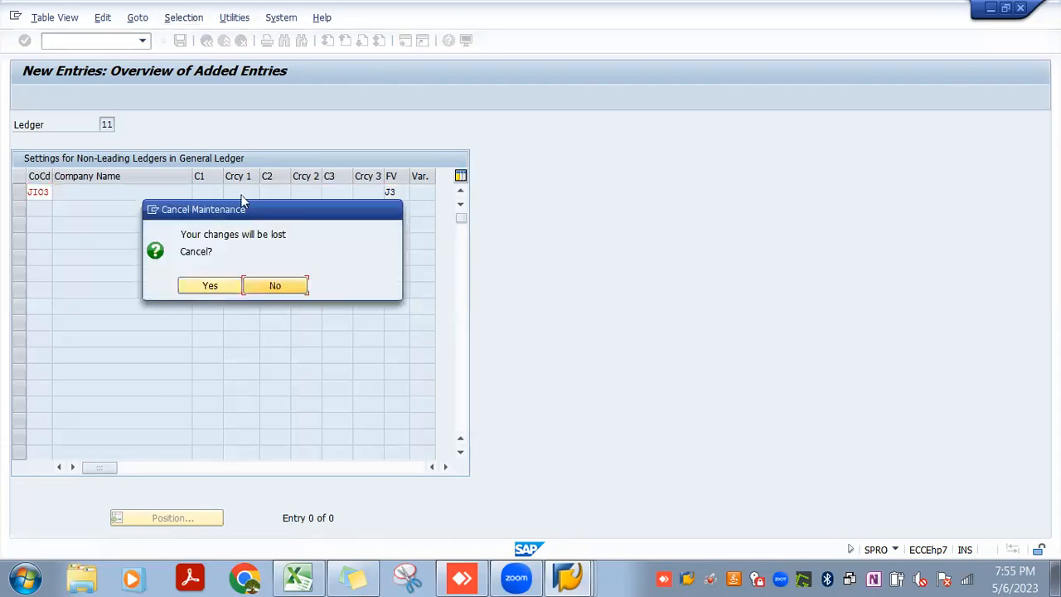
{"action": "left_click", "coordinate": [220, 284]}
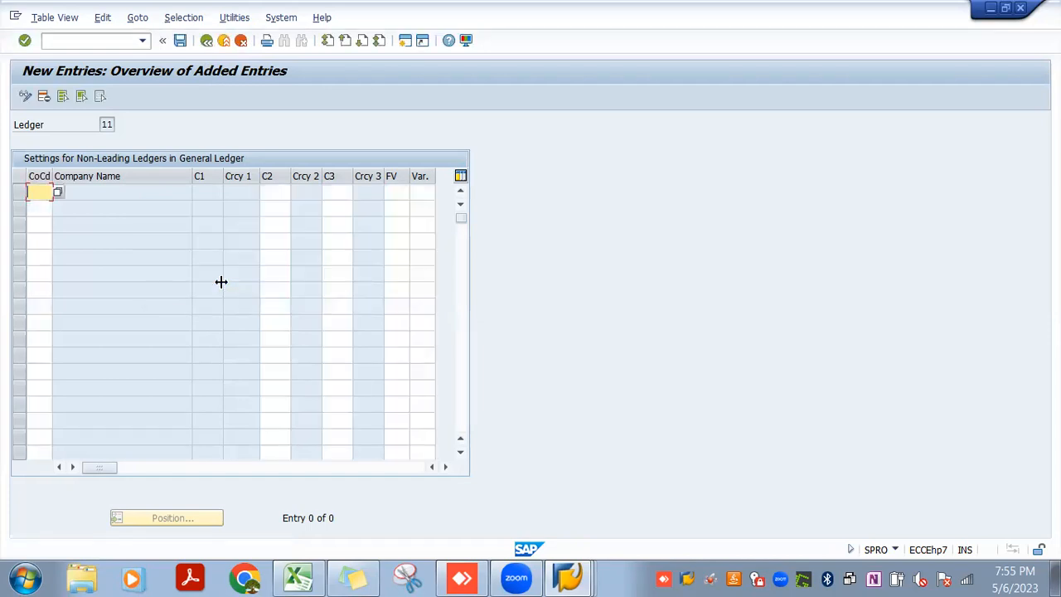
{"action": "left_click", "coordinate": [207, 40]}
{"action": "left_click", "coordinate": [207, 40]}
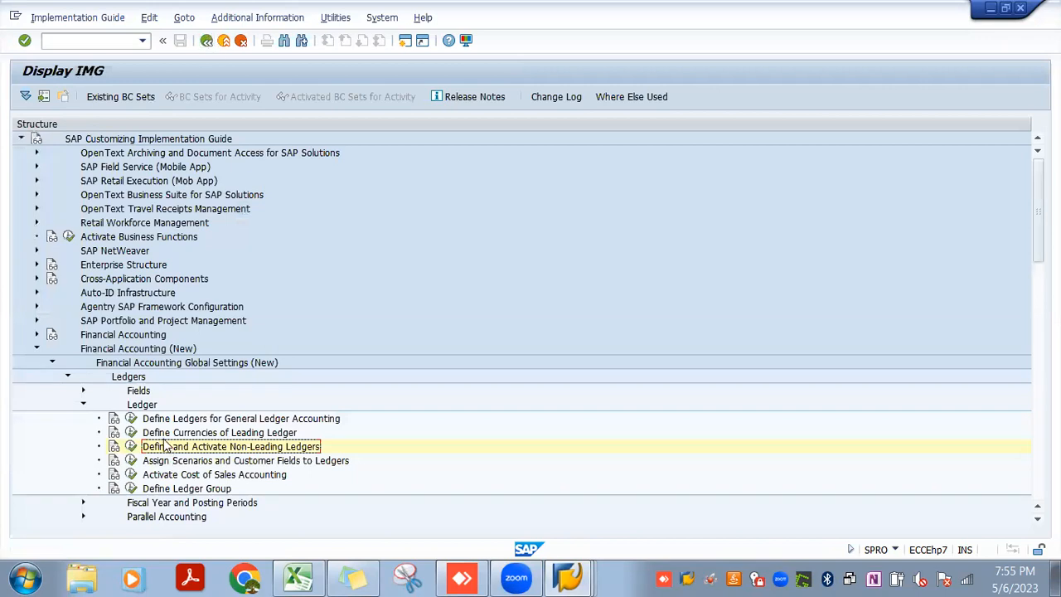
Reopen the non-leading ledger settings for ledger 11 to review its entries, then return to the IMG structure
{"action": "left_click", "coordinate": [132, 446]}
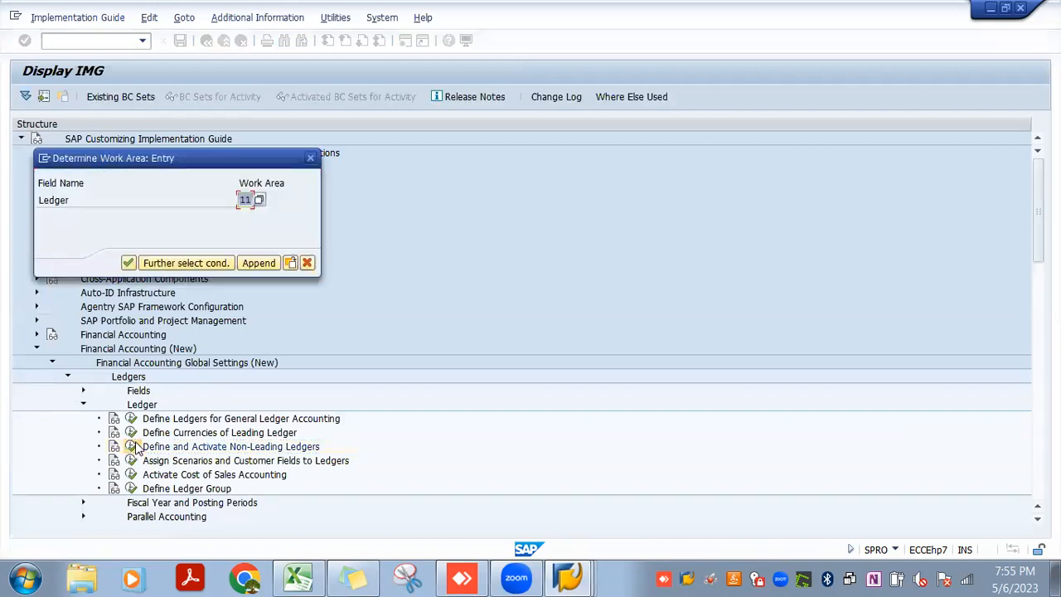
{"action": "key", "text": "Return"}
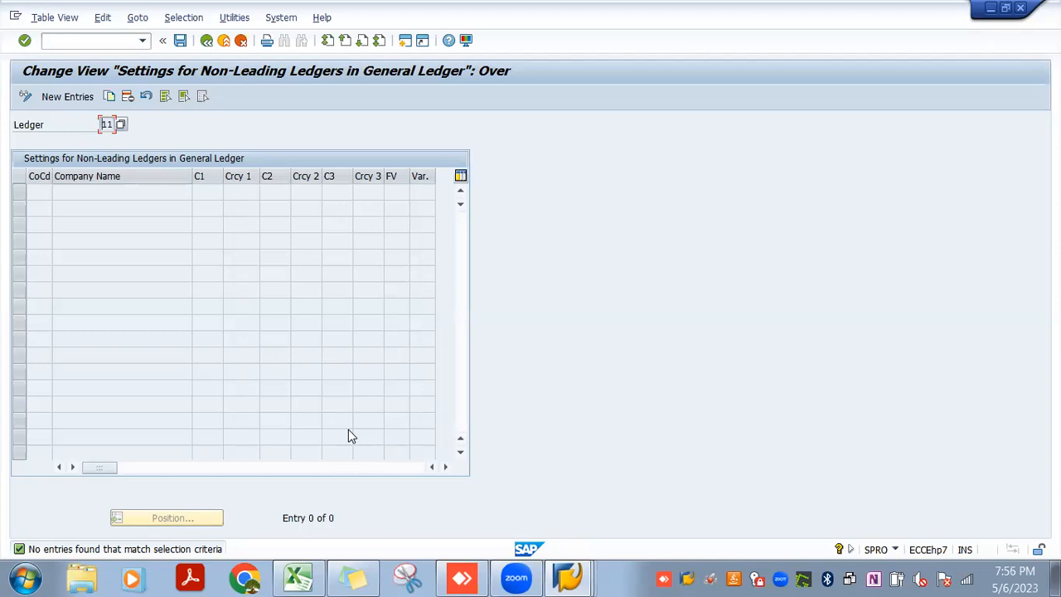
{"action": "left_click", "coordinate": [207, 41]}
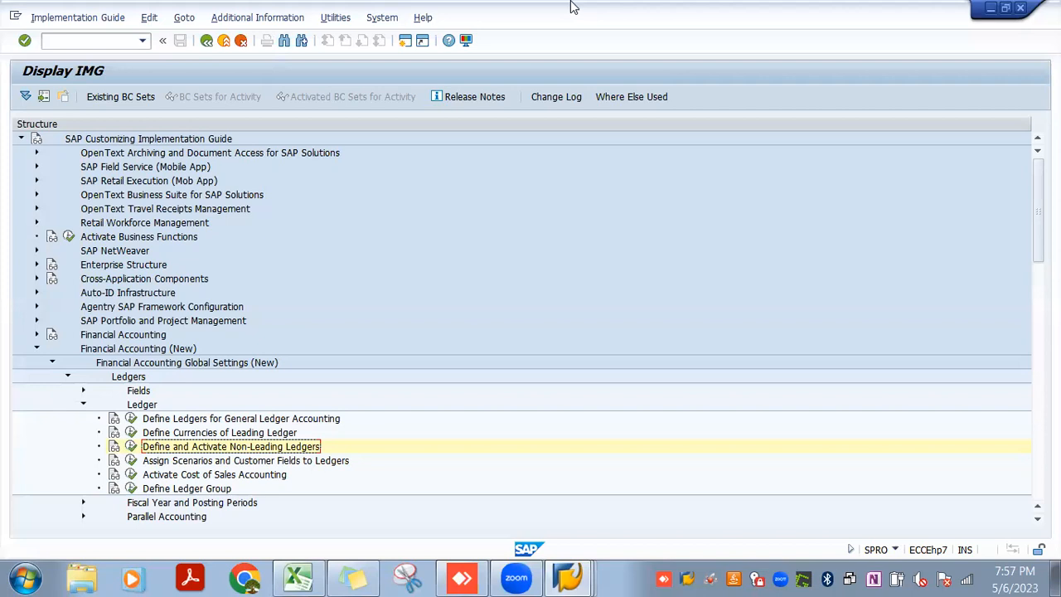
{"action": "left_click", "coordinate": [869, 219]}
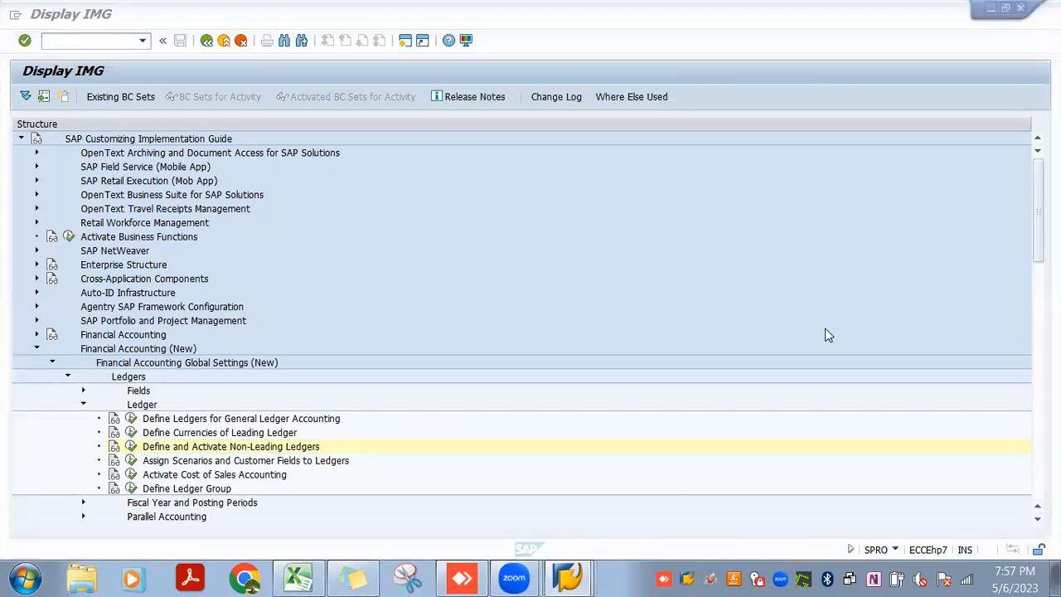